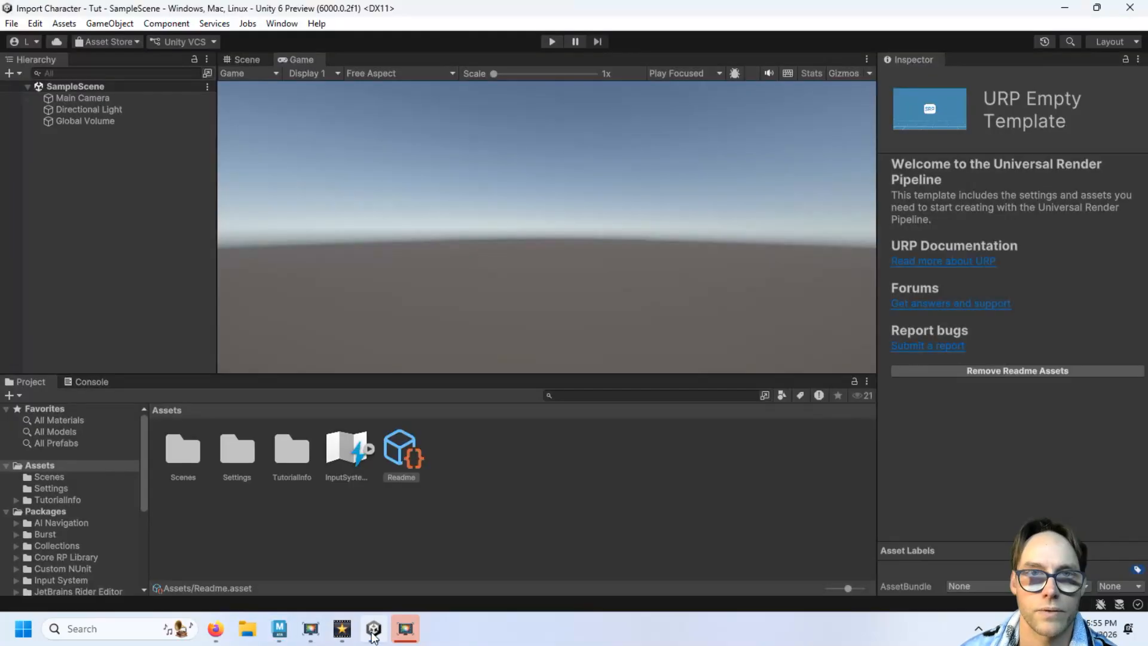
Step: Switch to the ElfDude_BindPose scene in Maya and inspect the character's Body mesh
left_click(373, 629)
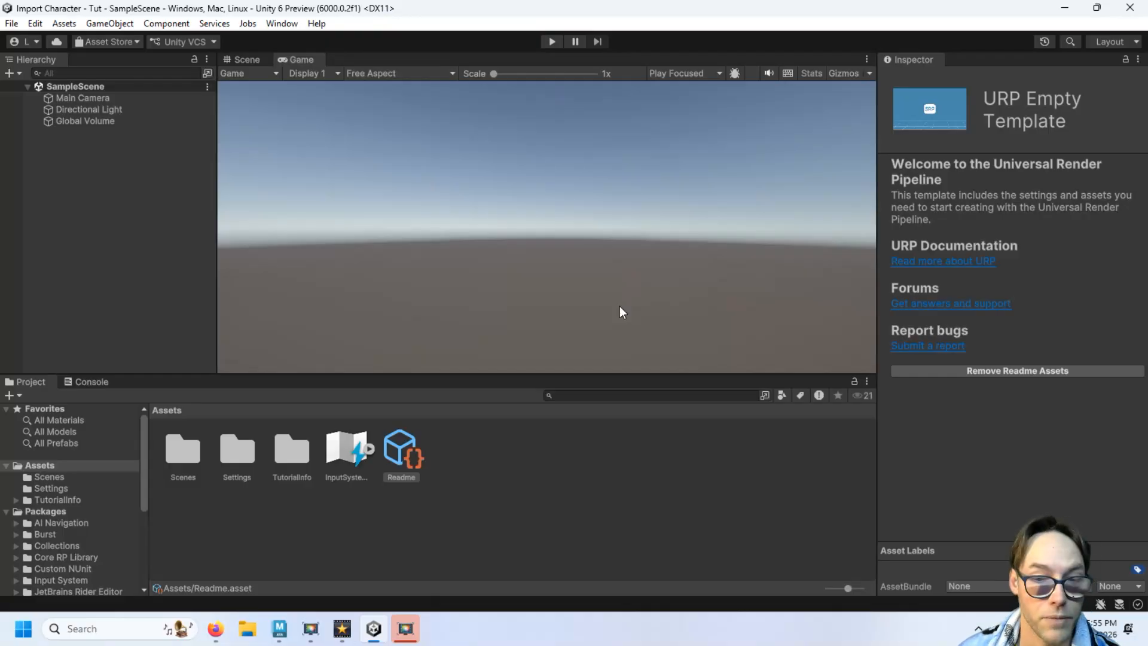
mouse_move(279, 628)
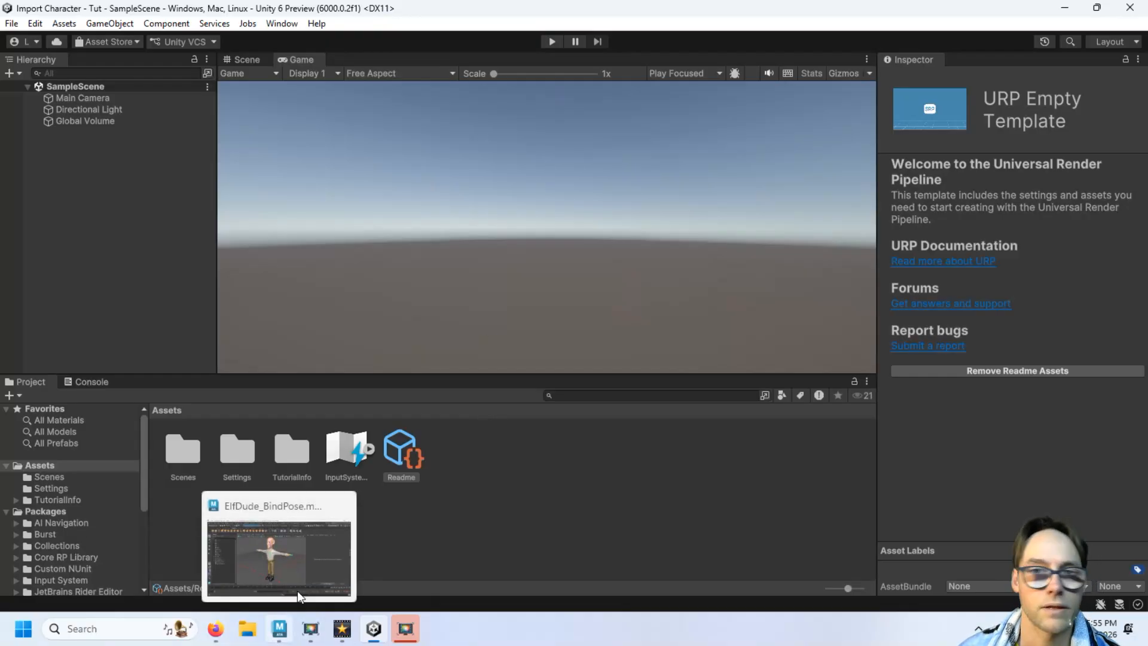
left_click(296, 591)
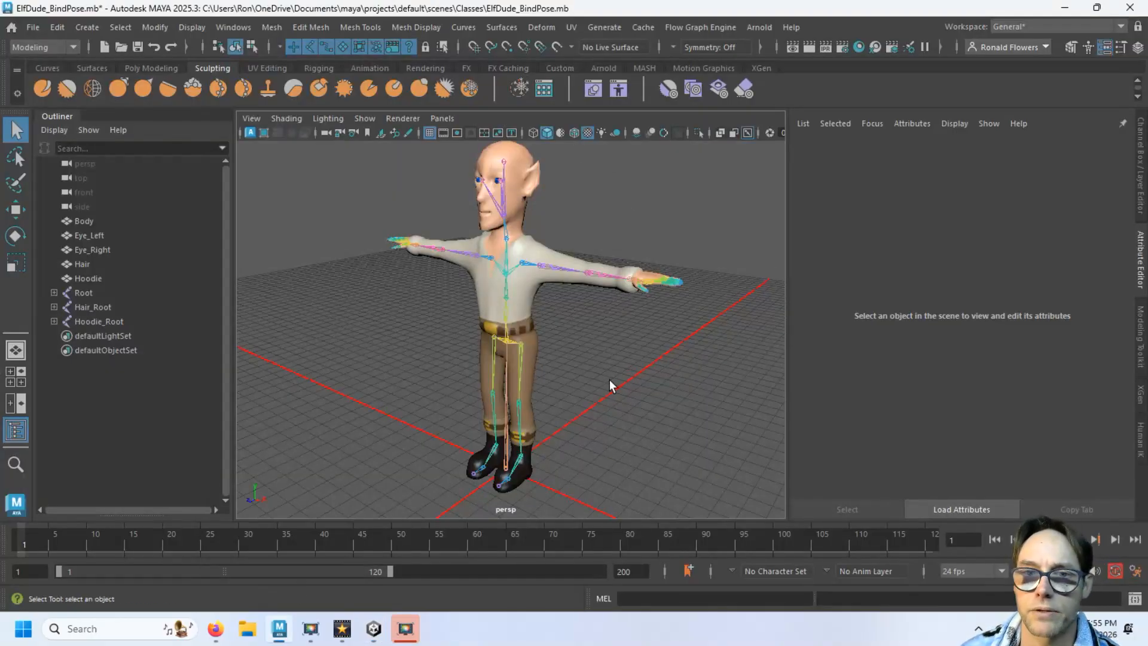
left_click(537, 293)
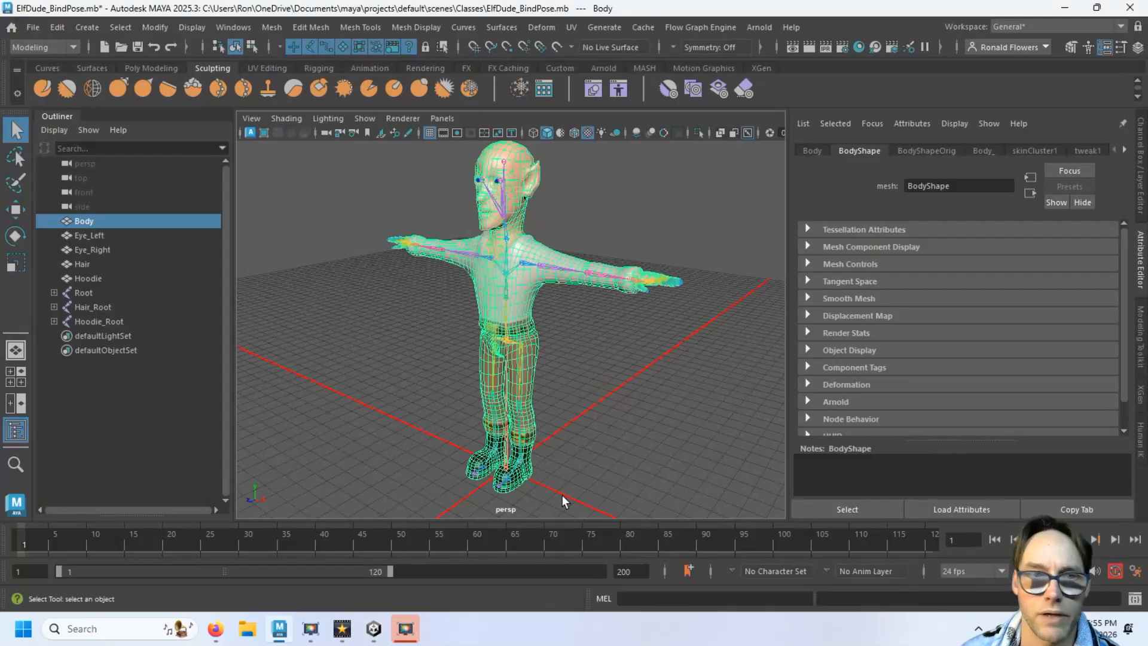
left_click(670, 391)
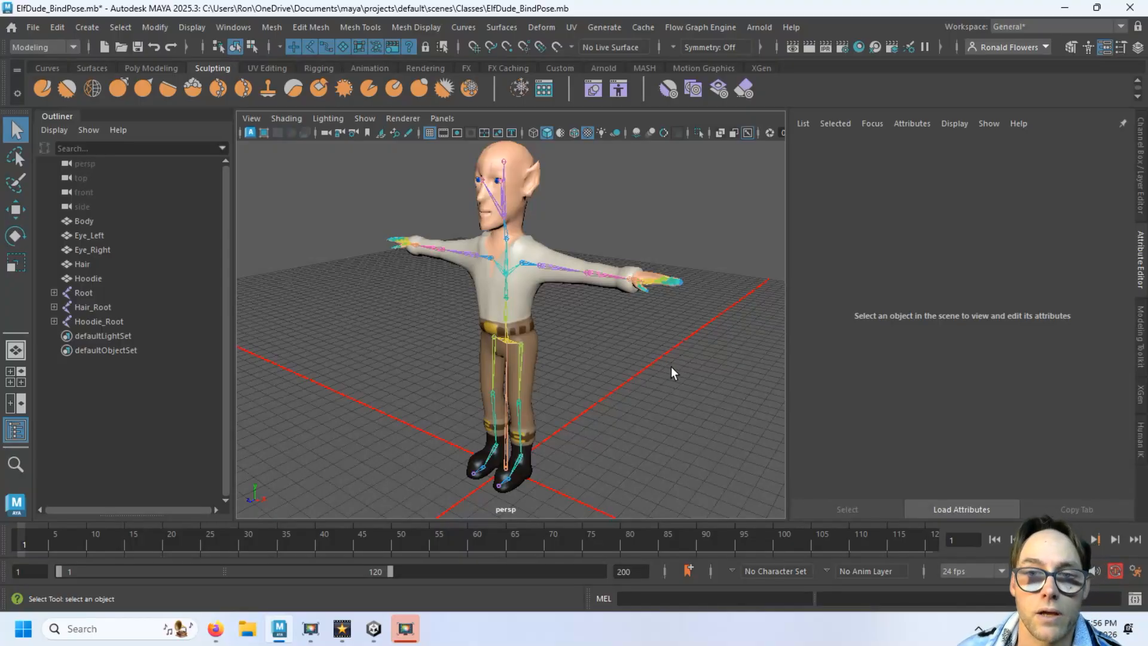
Step: Show the Channel Box / Layer Editor and examine the rigged character from the front and side
left_click(1140, 173)
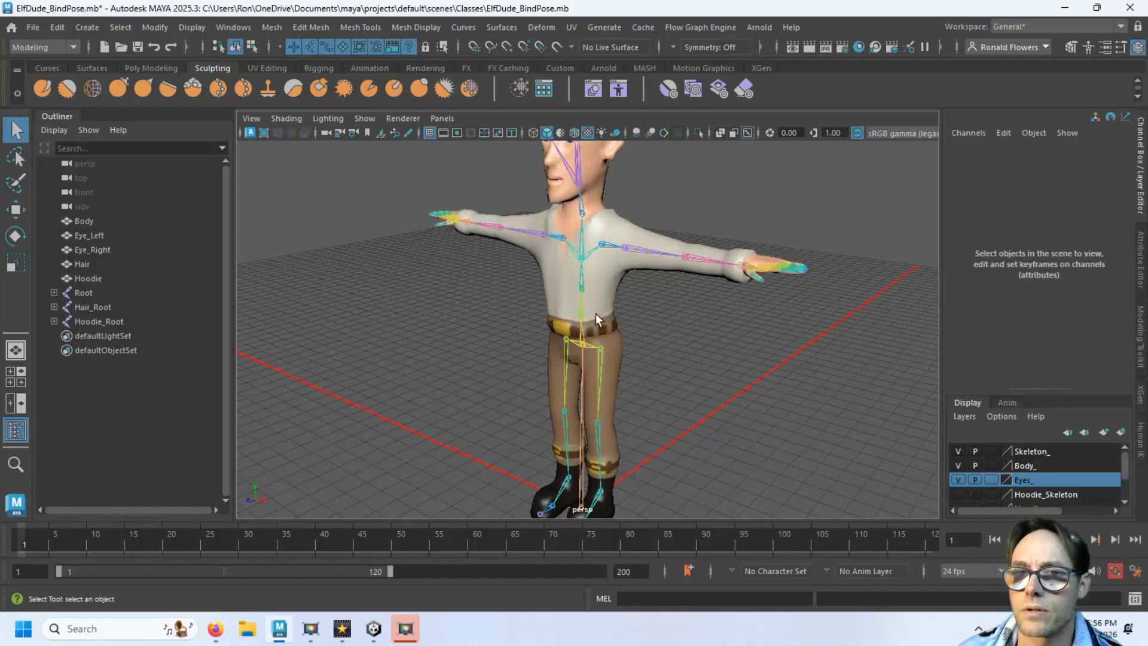
left_click_drag(595, 313, 642, 299, "alt")
scroll(642, 299, "down", 3)
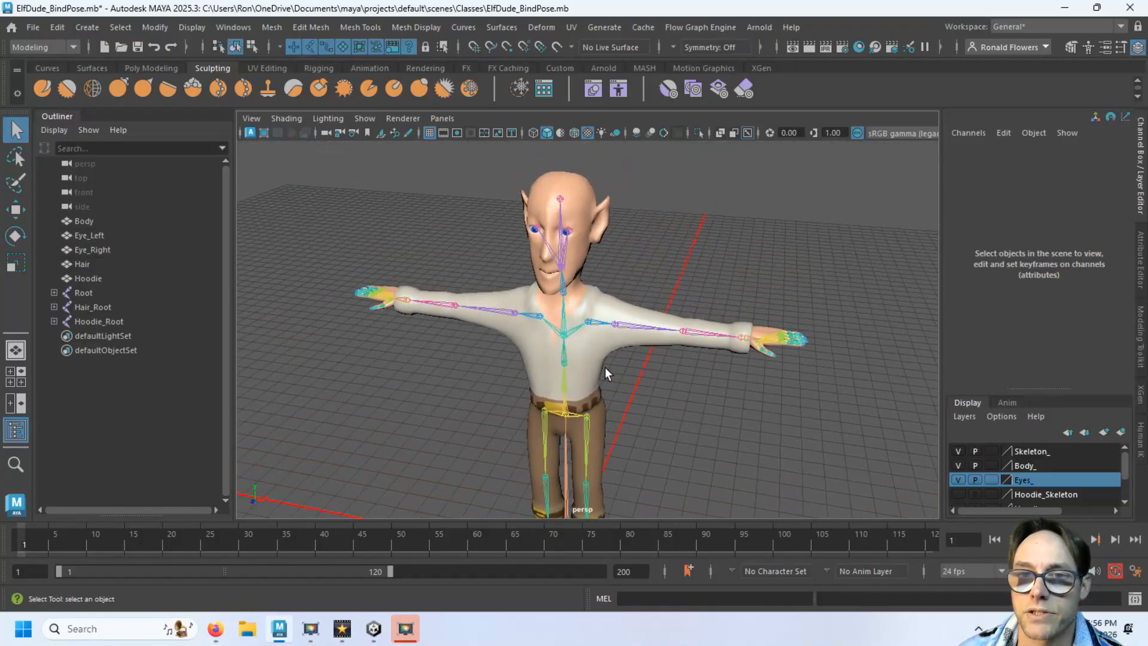
left_click(605, 367)
left_click(449, 278)
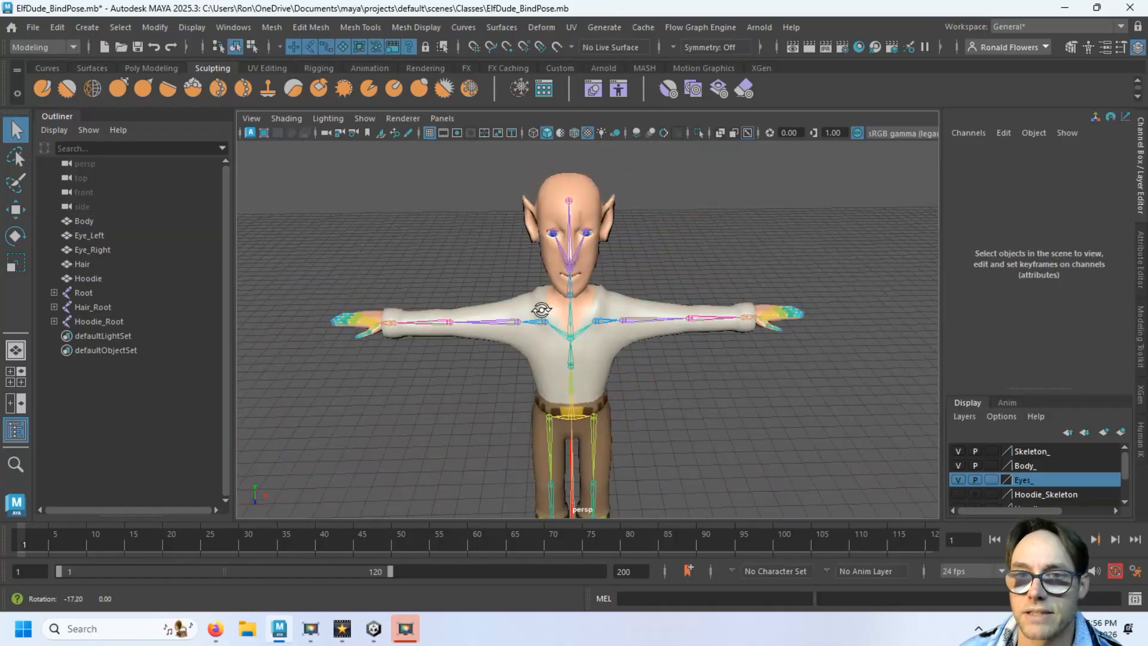
left_click_drag(538, 307, 660, 268, "alt")
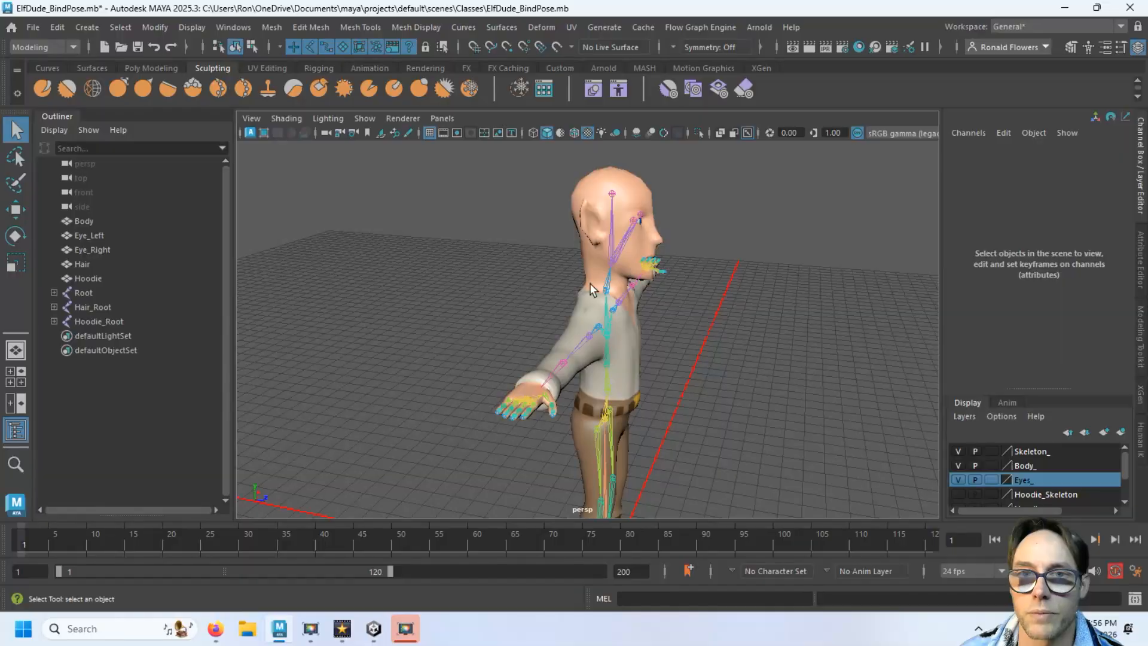
left_click_drag(680, 328, 507, 328, "alt")
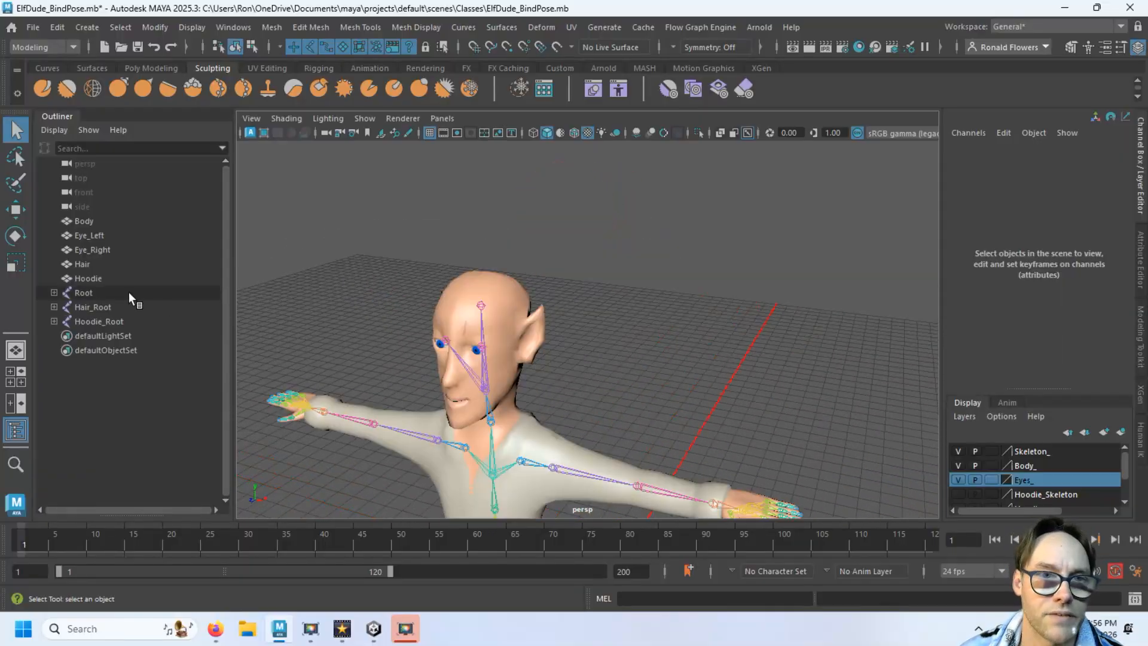
Step: Select the Hair mesh, show the Hair_ layer and examine where the hair sits relative to the character's feet
left_click(114, 265)
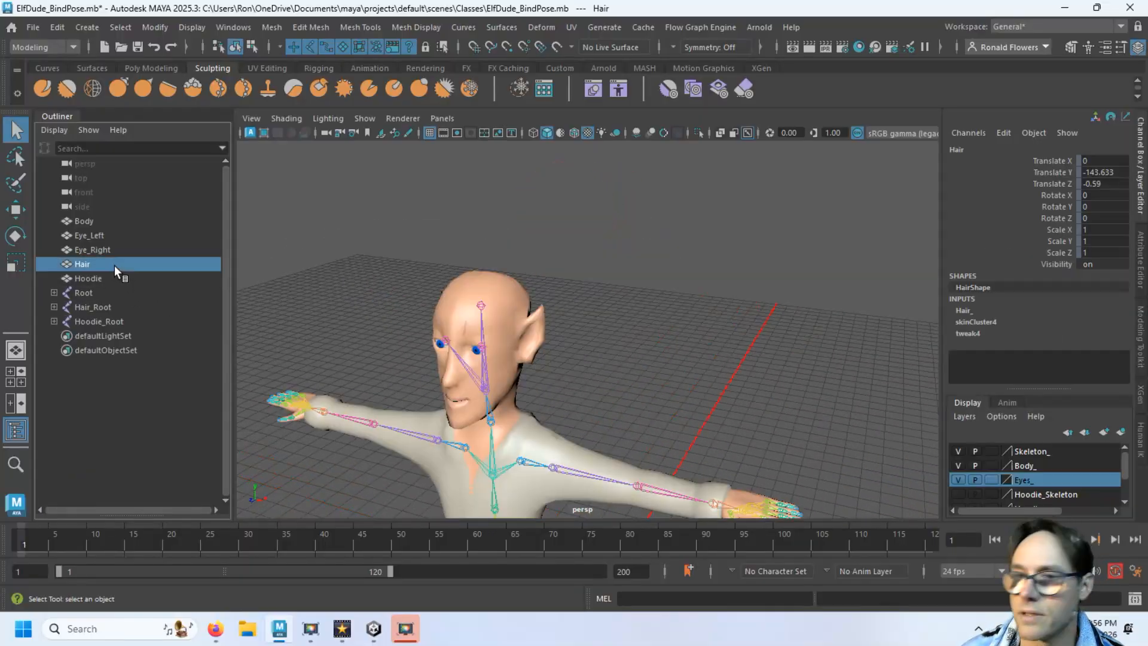
scroll(1038, 483, "down", 1)
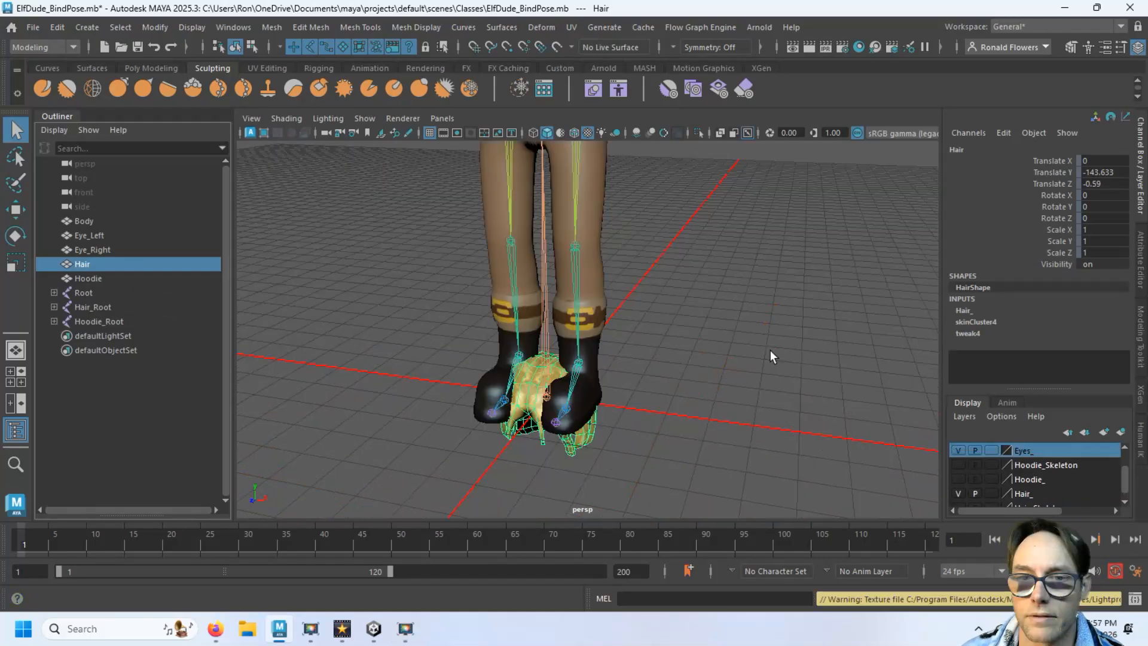
left_click(752, 356)
left_click_drag(752, 356, 675, 390, "alt")
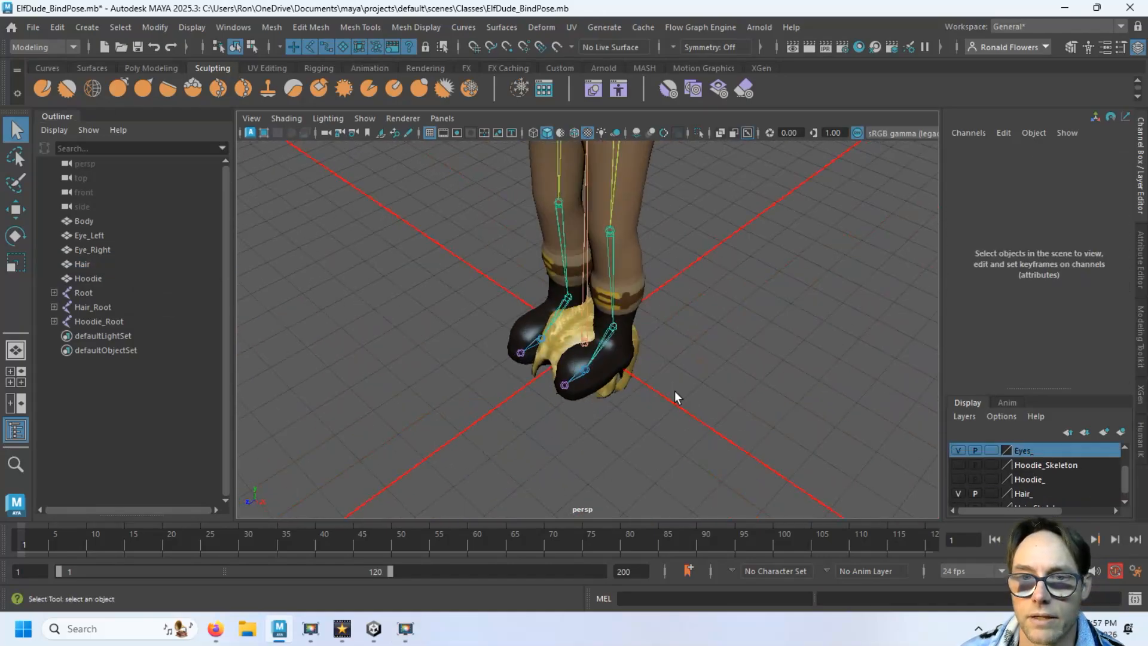
left_click(578, 399)
left_click_drag(578, 399, 530, 307, "alt")
left_click(654, 358)
Step: Show the Attribute Editor and examine the whole character with its skeleton
key("ctrl+a")
scroll(470, 308, "down", 6)
scroll(469, 307, "up", 2)
scroll(510, 307, "down", 2)
scroll(511, 308, "up", 5)
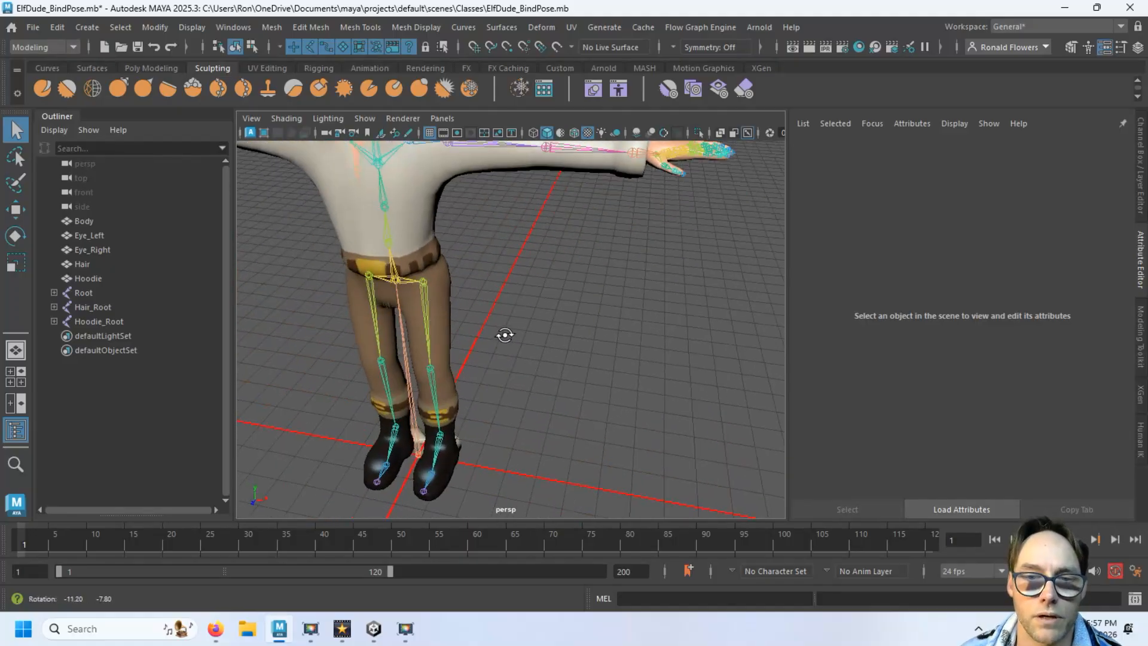
scroll(546, 338, "down", 4)
scroll(544, 336, "down", 2)
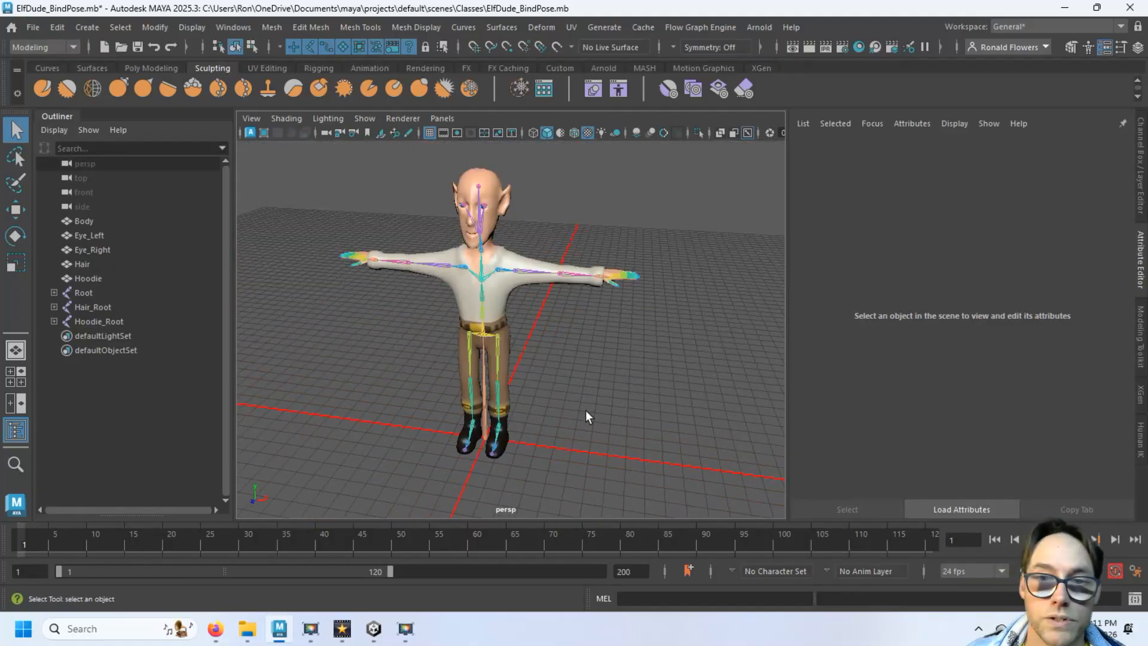
Step: Try moving the Root joint about 61 units down in Y and undo the move
mouse_move(561, 435)
left_mouse_down("alt")
mouse_move(548, 402)
mouse_move(454, 400)
mouse_move(663, 389)
mouse_move(443, 410)
mouse_move(468, 379)
mouse_move(461, 402)
mouse_move(554, 425)
left_mouse_up("alt")
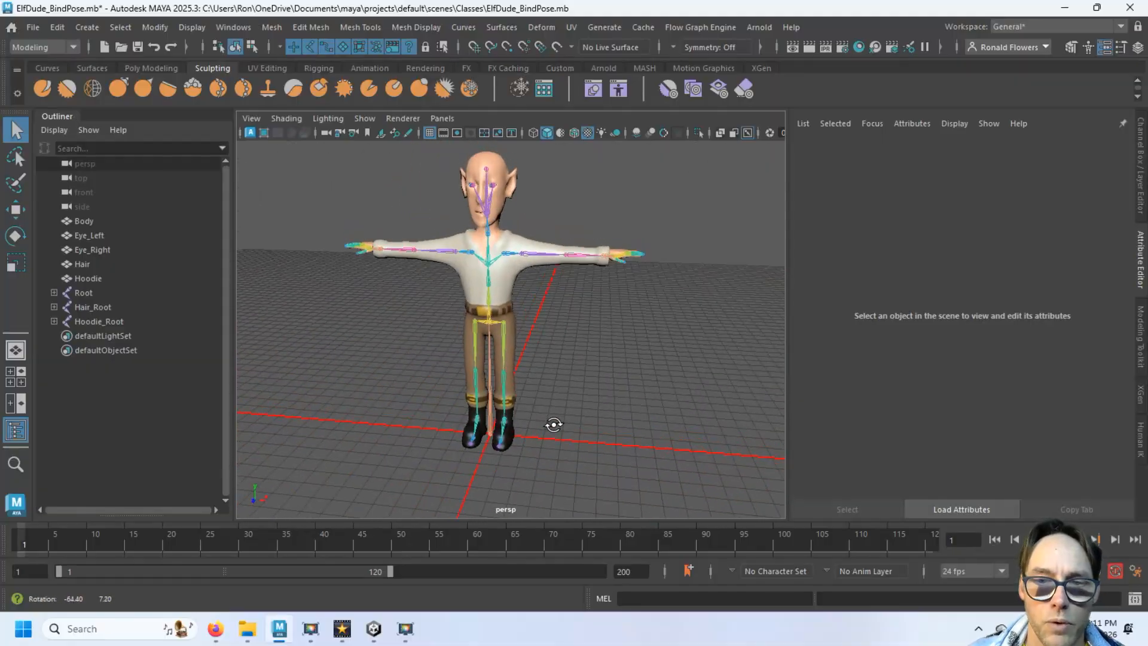
left_click(498, 433)
key("w")
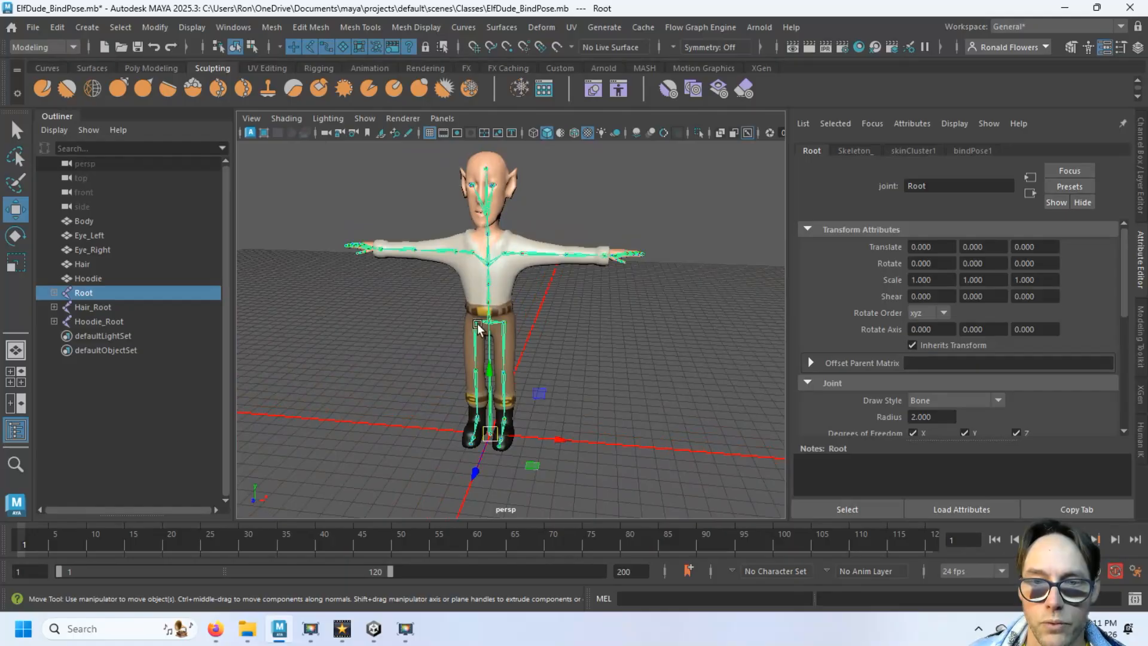
left_click_drag(486, 365, 511, 418)
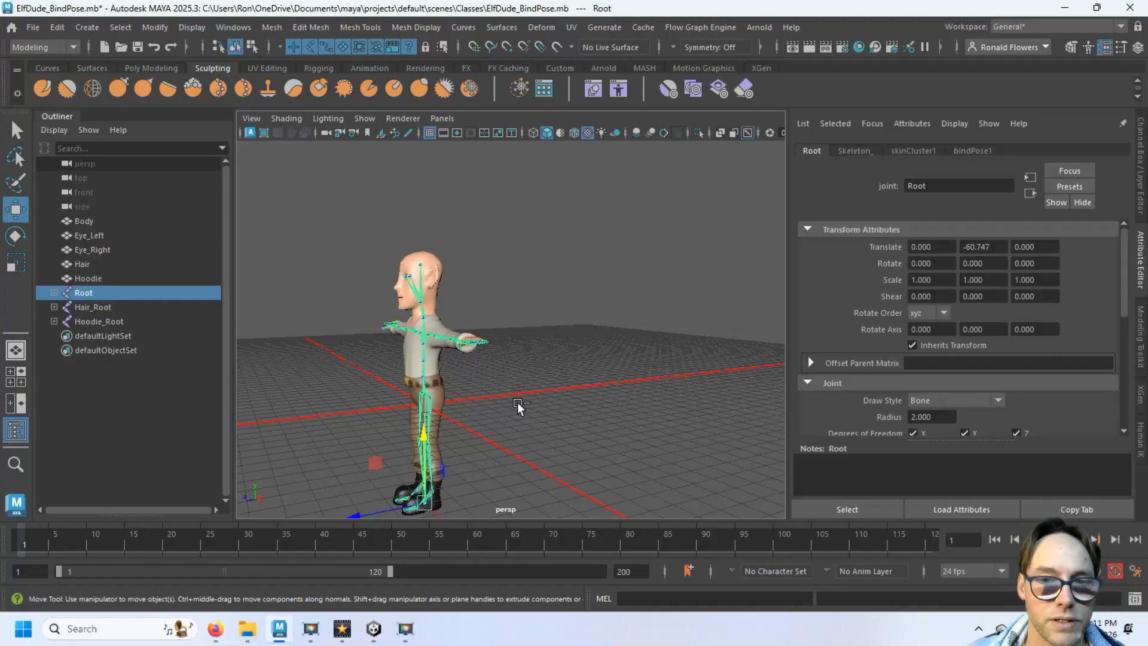
key("ctrl+z")
left_click_drag(515, 436, 471, 456, "alt")
Step: Show the Root joint's channels and check its Translate X, Y and Z values
left_click(1140, 174)
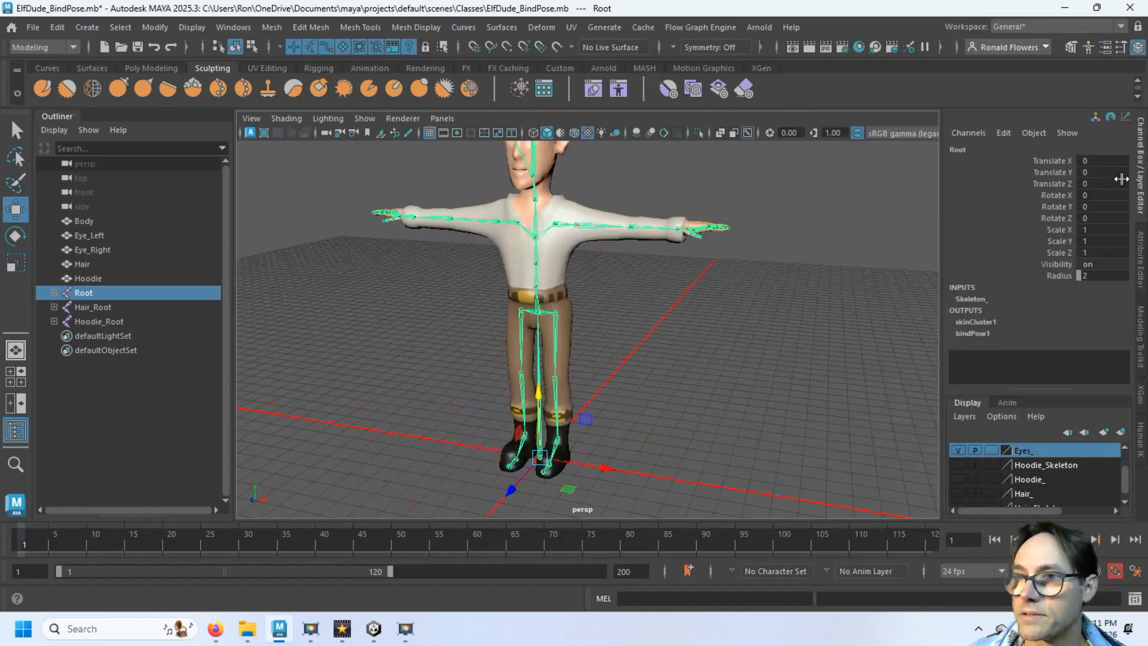
left_click(1087, 161)
left_click(1088, 172)
left_click(1092, 183)
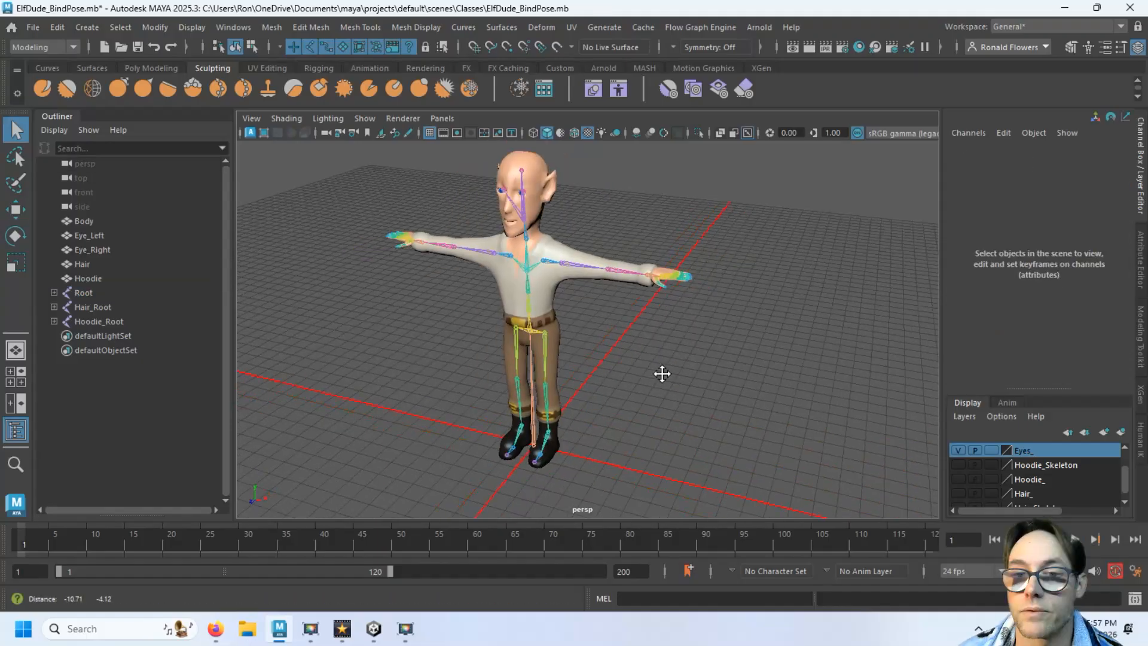
Step: Select the Root joint and examine the full skeleton from several angles
mouse_move(661, 375)
left_mouse_down("alt")
mouse_move(703, 375)
mouse_move(670, 383)
left_mouse_up("alt")
left_click(639, 362)
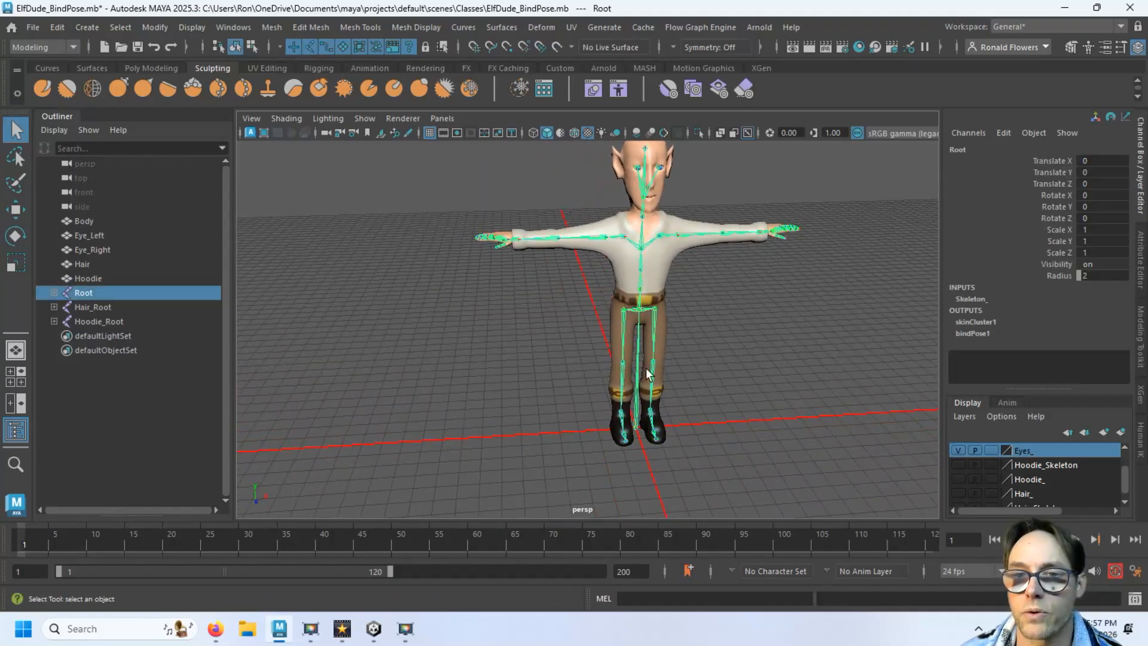
left_click_drag(756, 431, 704, 388, "alt")
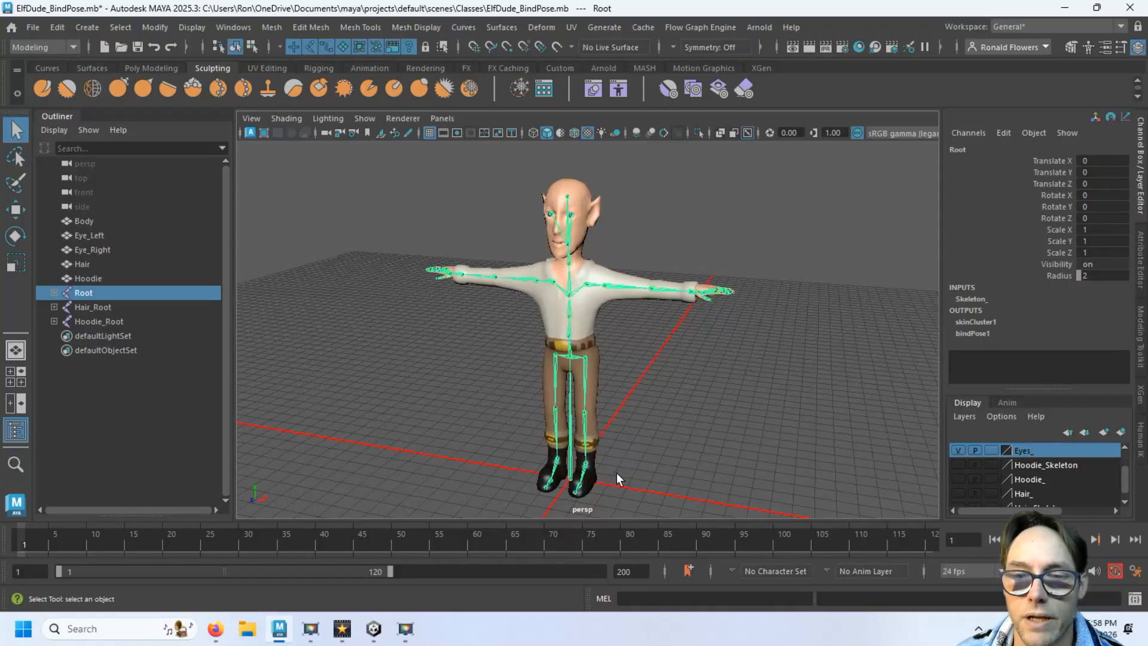
left_click_drag(769, 500, 768, 460, "alt")
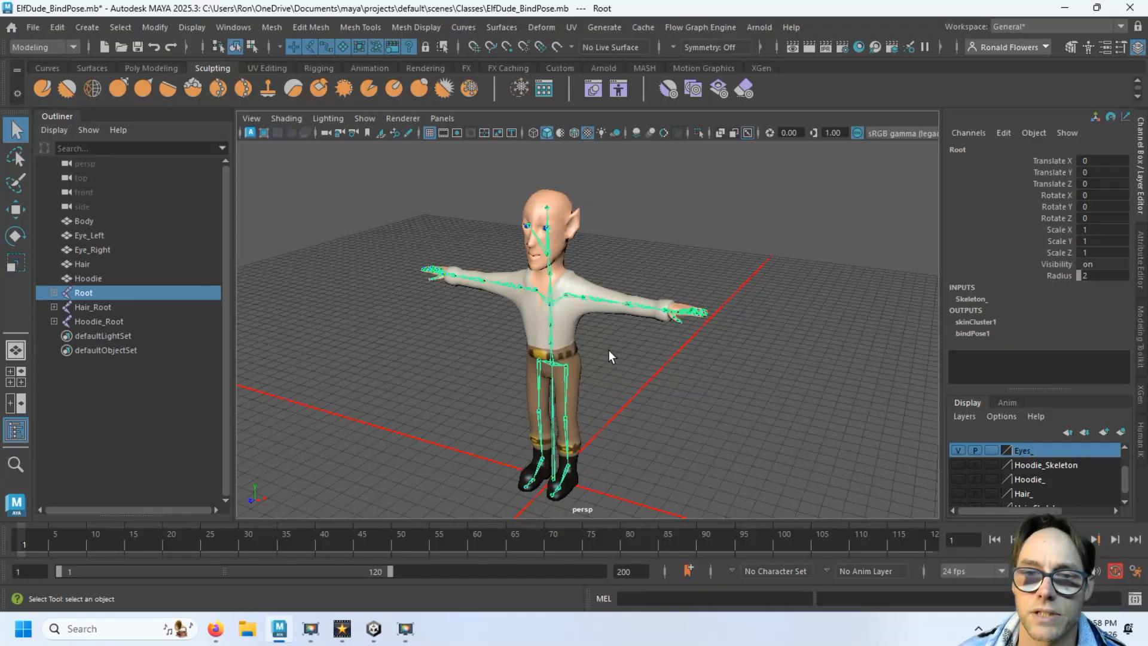
Step: Add the Body, Eye_Left and Eye_Right meshes to the Root joint selection
left_click(572, 332, "shift")
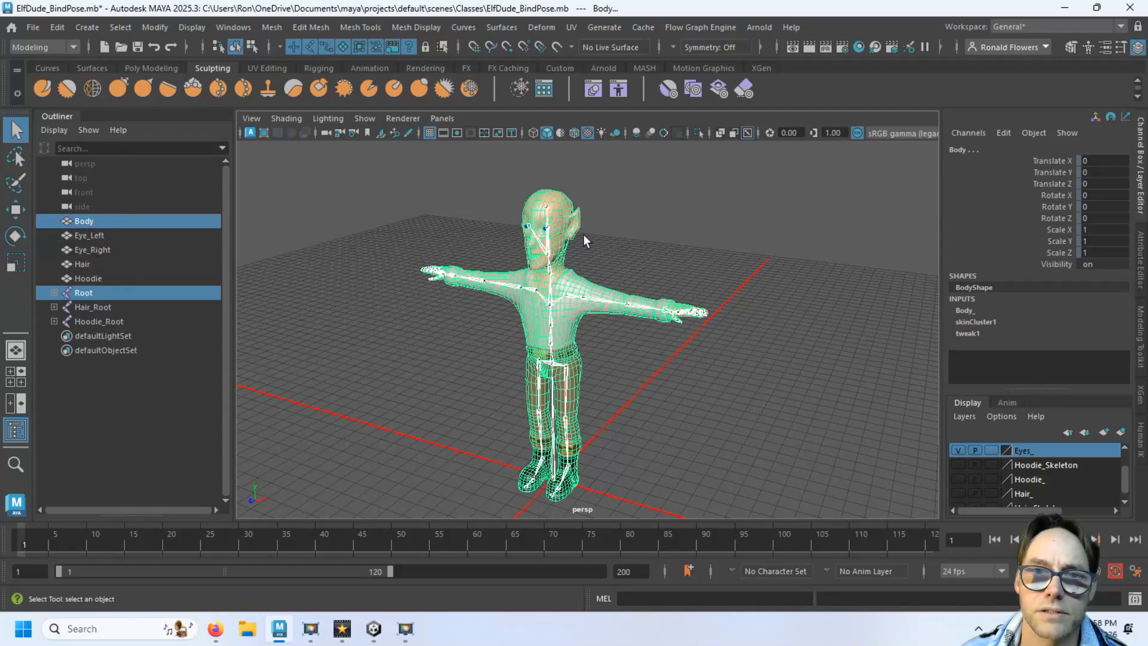
scroll(584, 234, "up", 8)
middle_click_drag(502, 233, 568, 428, "alt")
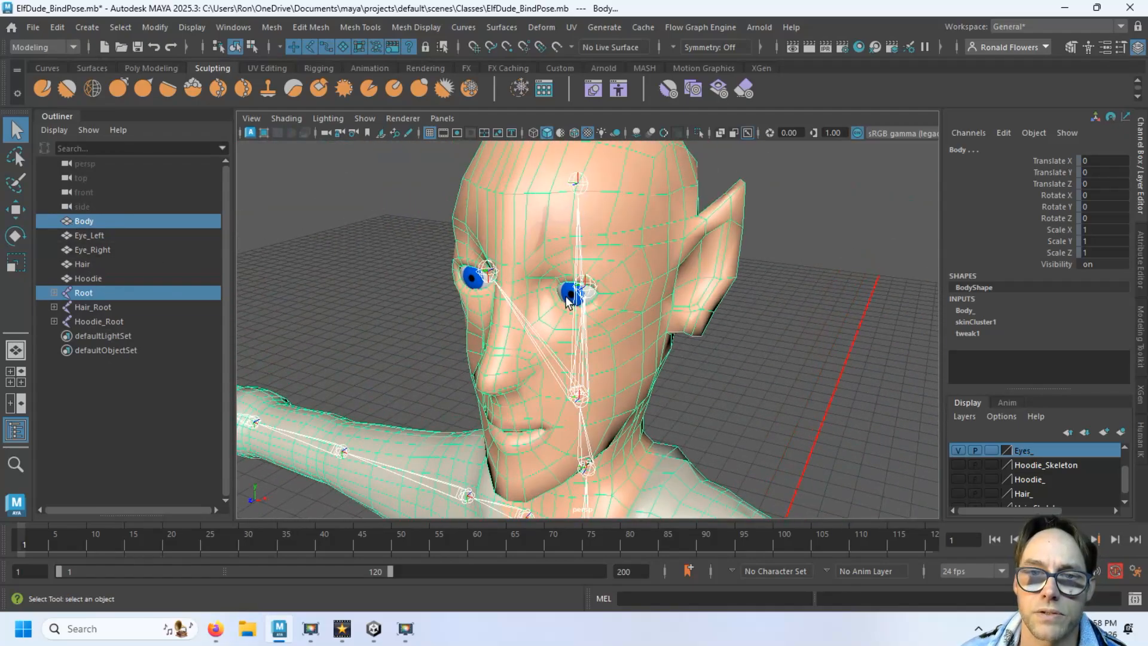
left_click(121, 232, "ctrl")
left_click(126, 248, "ctrl")
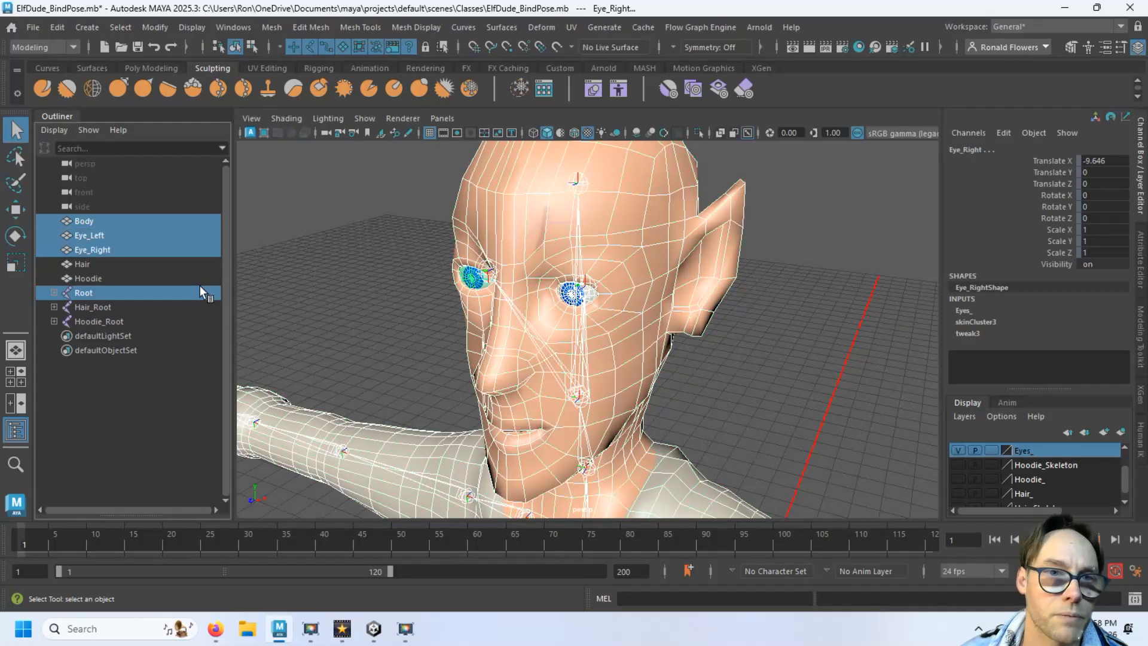
left_click(118, 238, "ctrl")
left_click(116, 246, "ctrl")
left_click(112, 238, "ctrl")
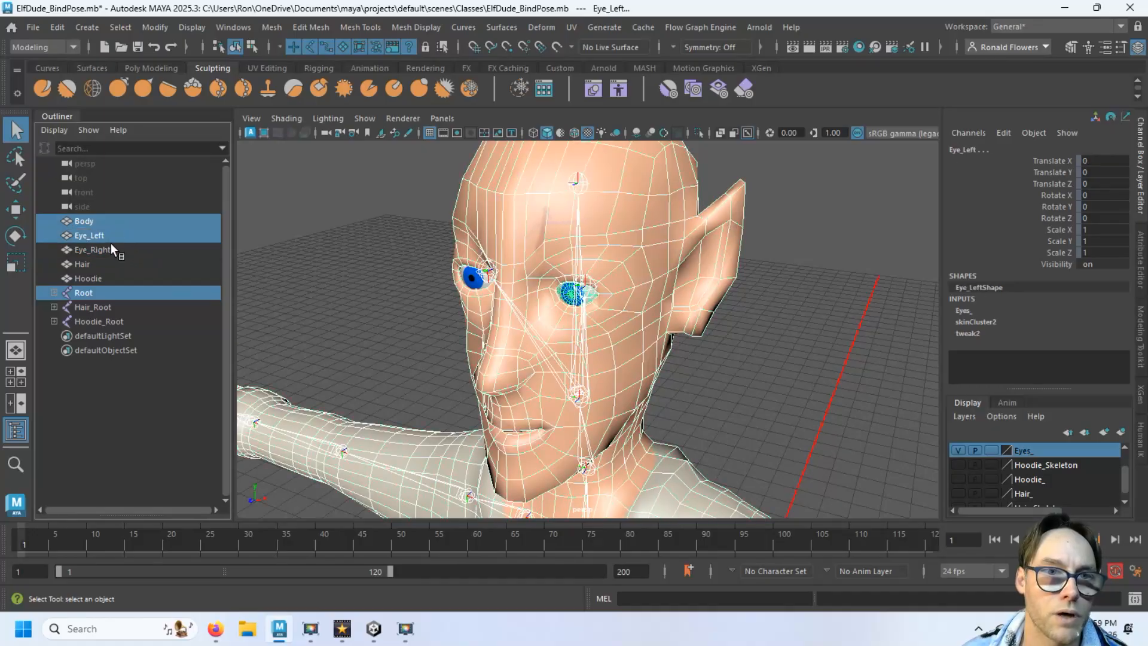
left_click(113, 247, "ctrl")
Step: Select only the Body, Eye_Left and Eye_Right meshes plus the Root joint, and frame them in the view
left_click(118, 221)
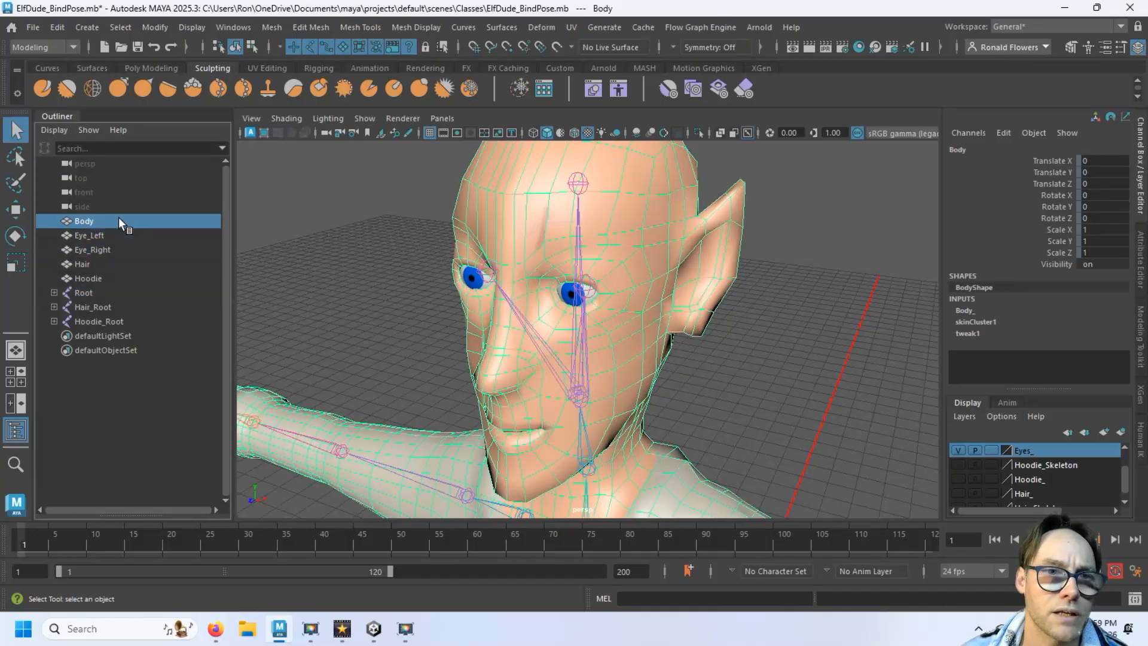
left_click(117, 292, "shift")
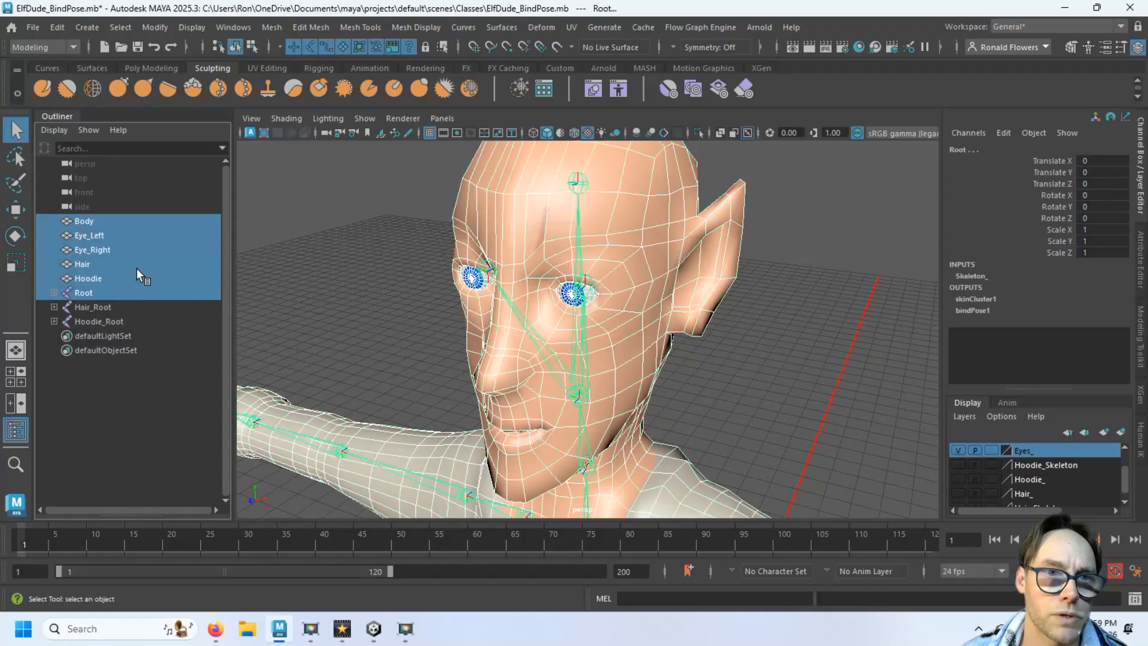
left_click(114, 222)
left_click(123, 250, "ctrl")
left_click(124, 237, "ctrl")
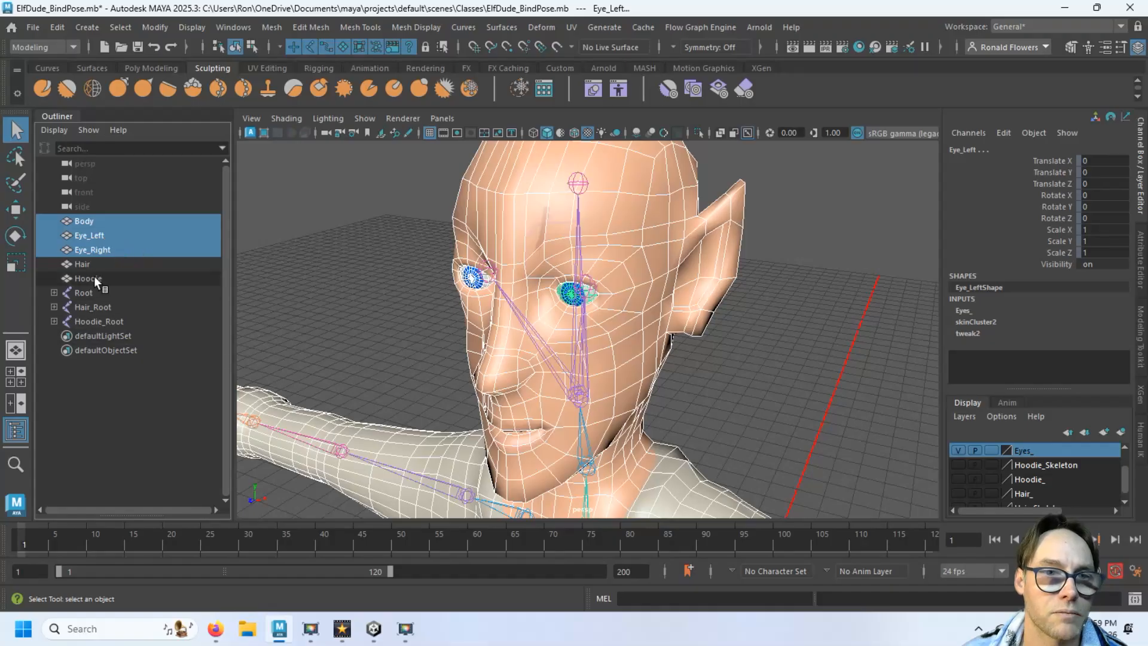
left_click(92, 291, "ctrl")
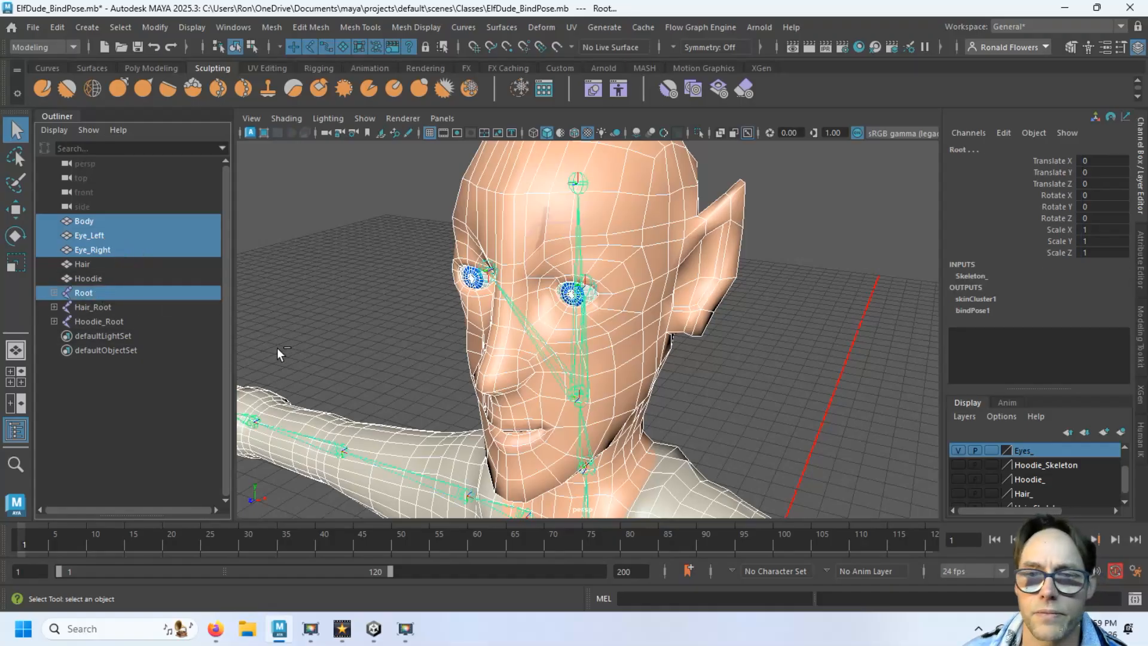
key("f")
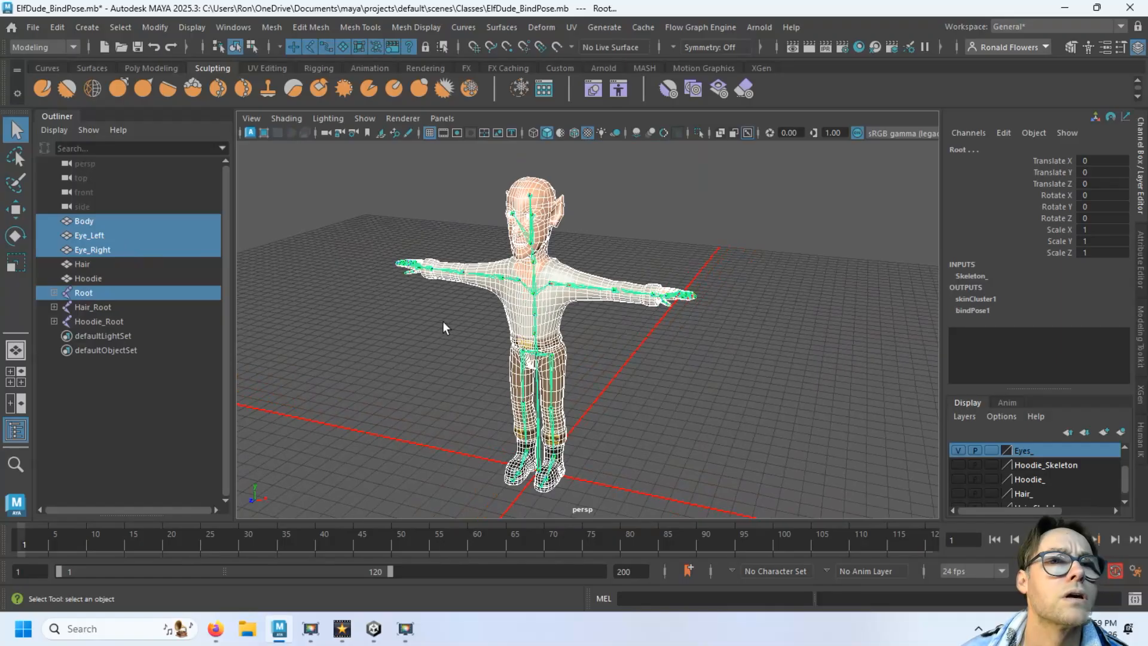
Step: Start exporting the selected meshes and Root joint, browsing to the Classes\ElfDude folder as the destination
left_click(30, 27)
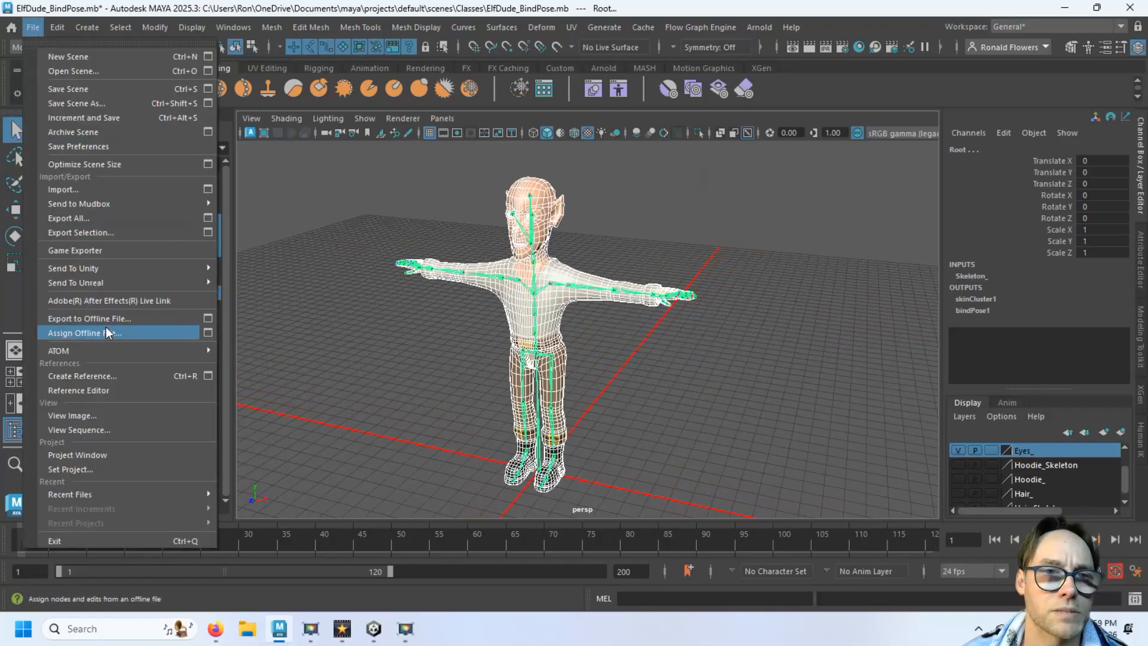
left_click(93, 235)
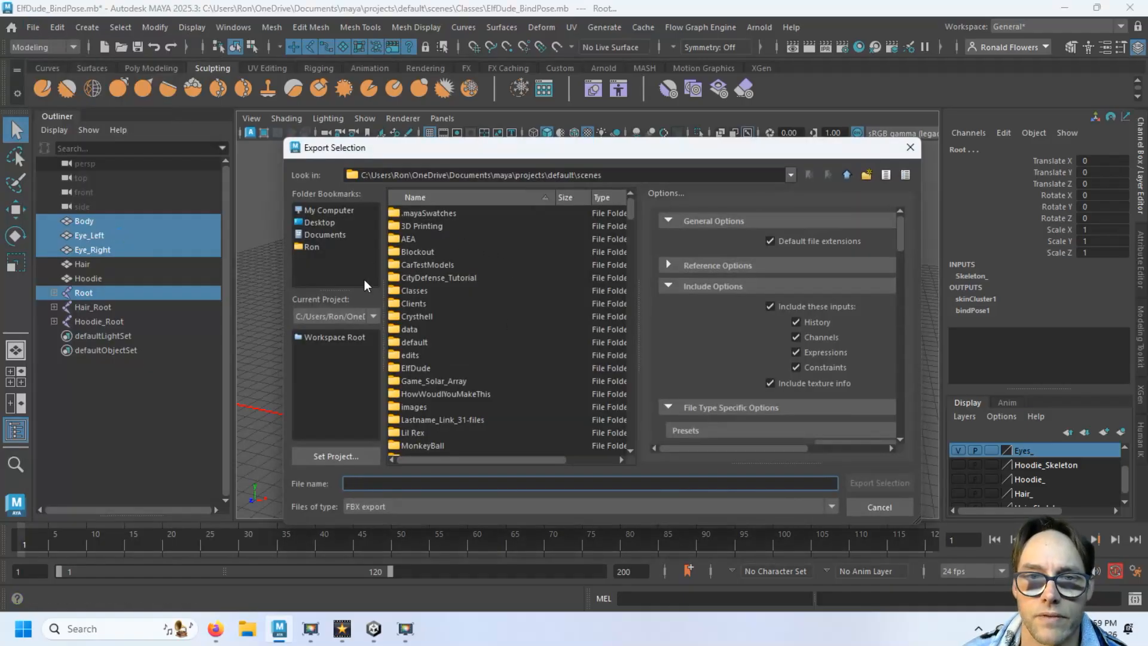
double_click(411, 290)
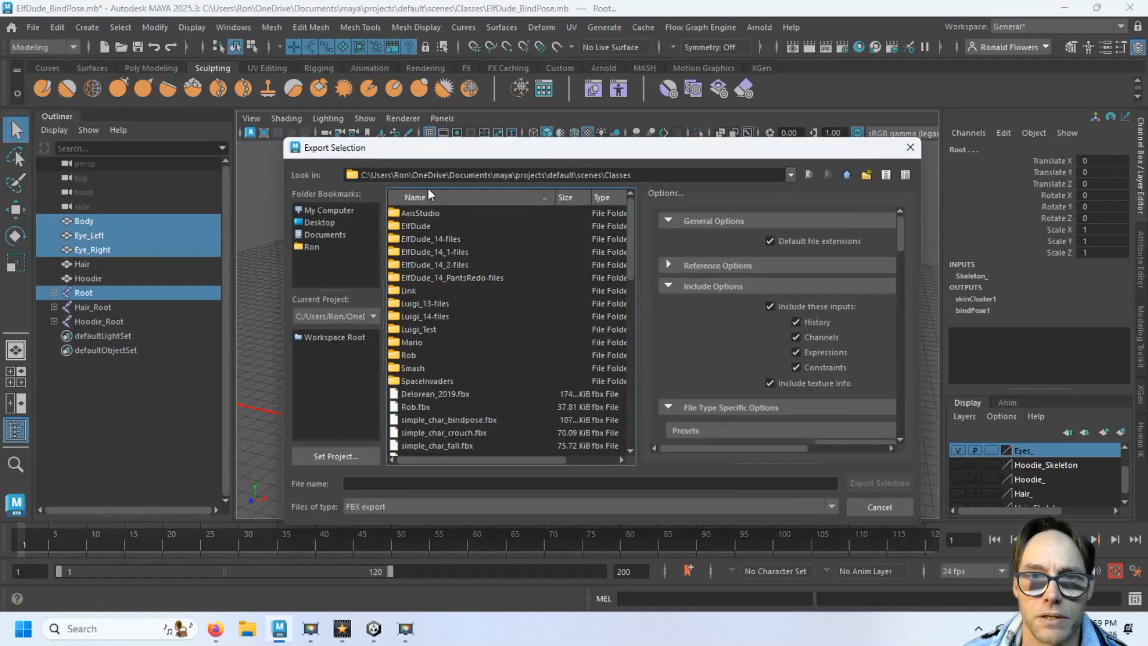
double_click(416, 227)
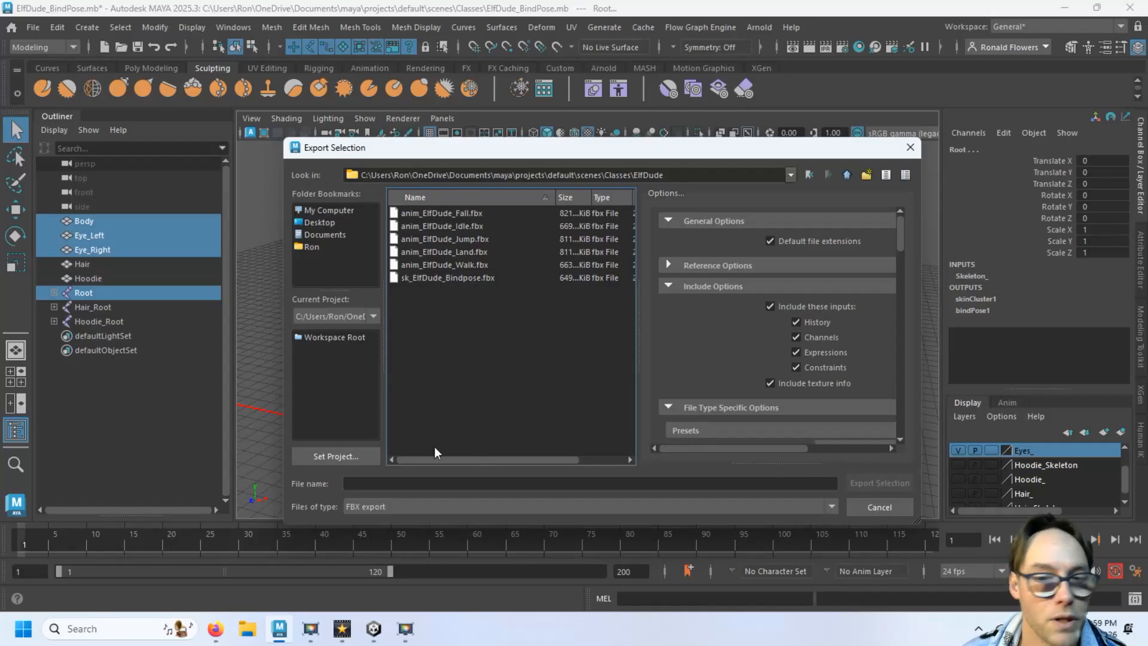
Step: Name the export file sk_ElfDude_Bindpose-Tut and choose FBX export as its file type
left_click(427, 483)
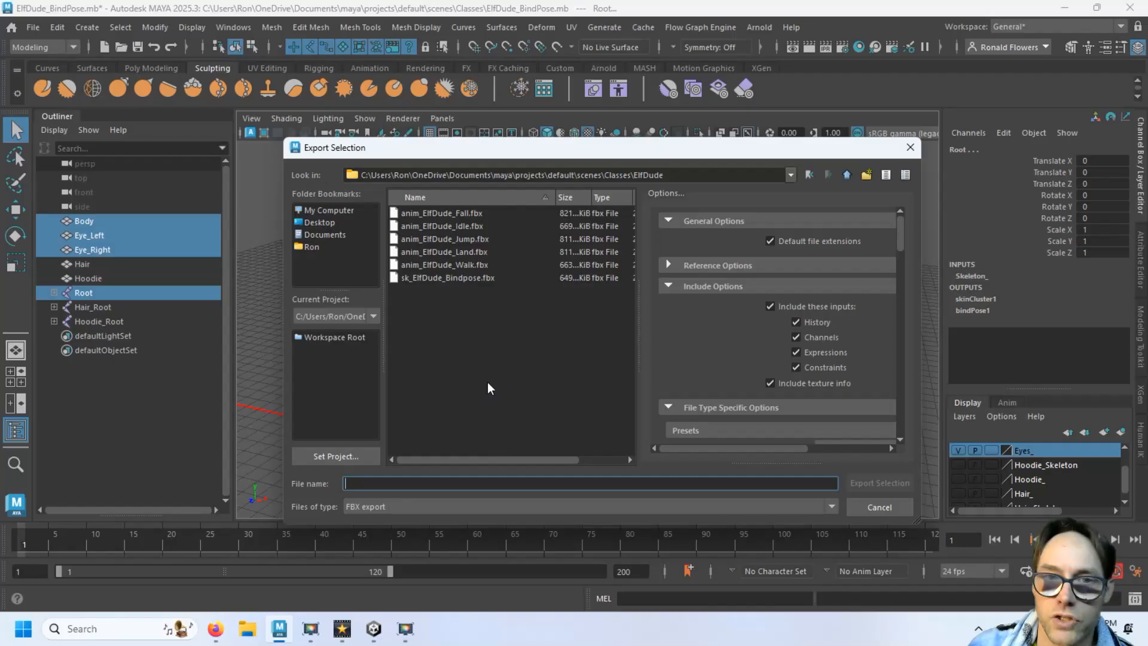
type("sk_")
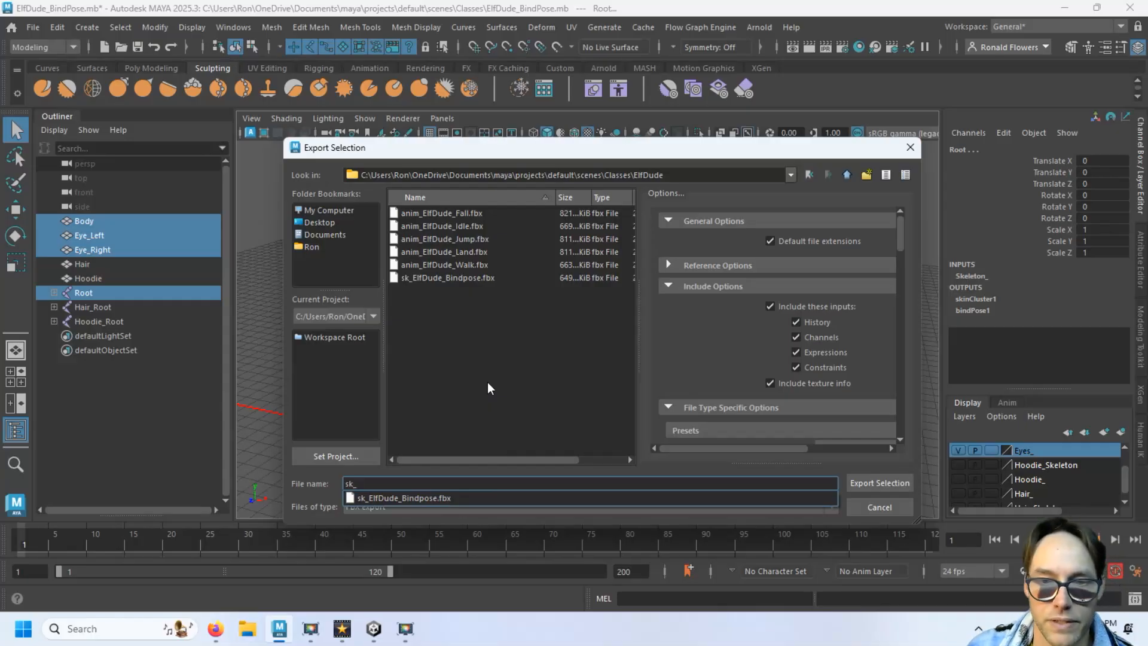
type("E")
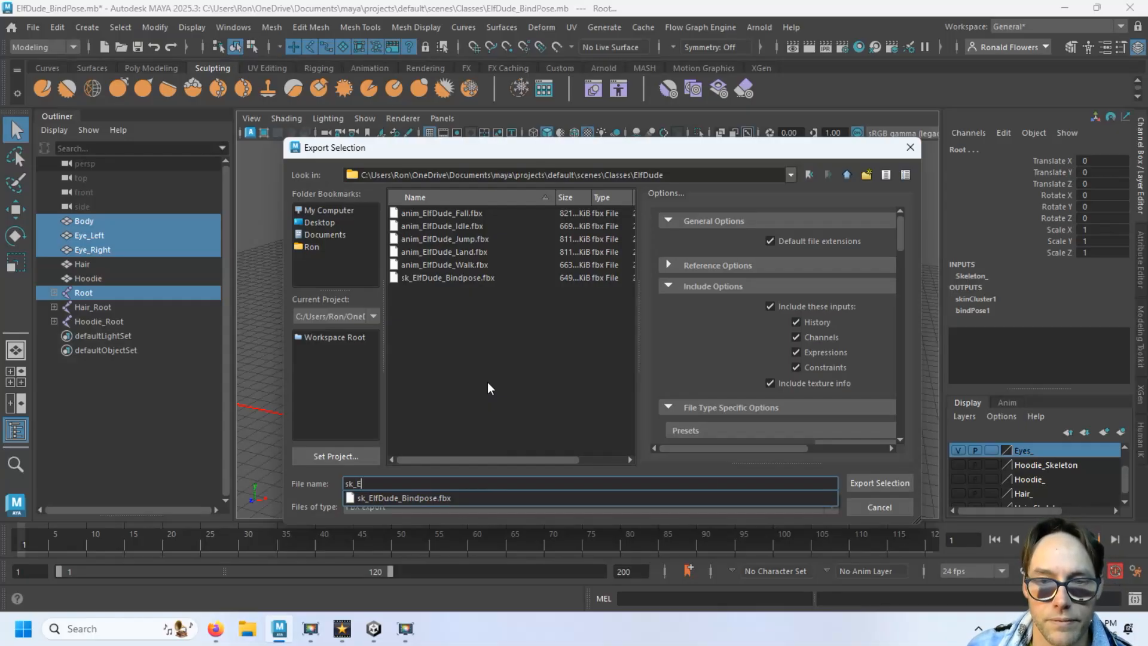
type("lfDude_")
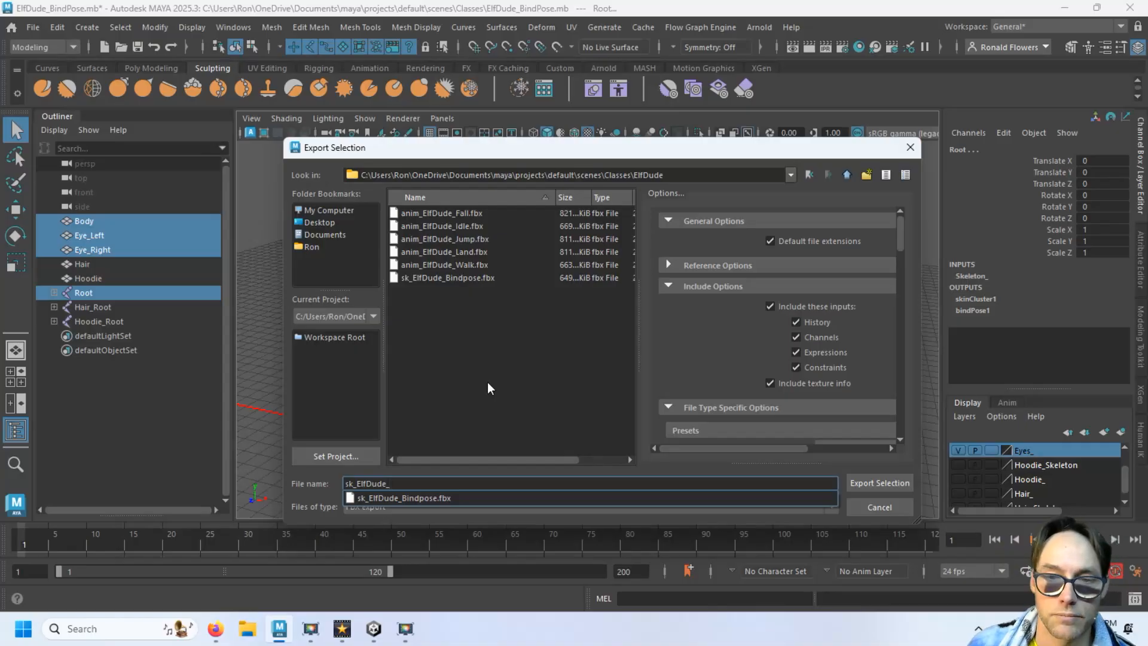
type("Bindpose")
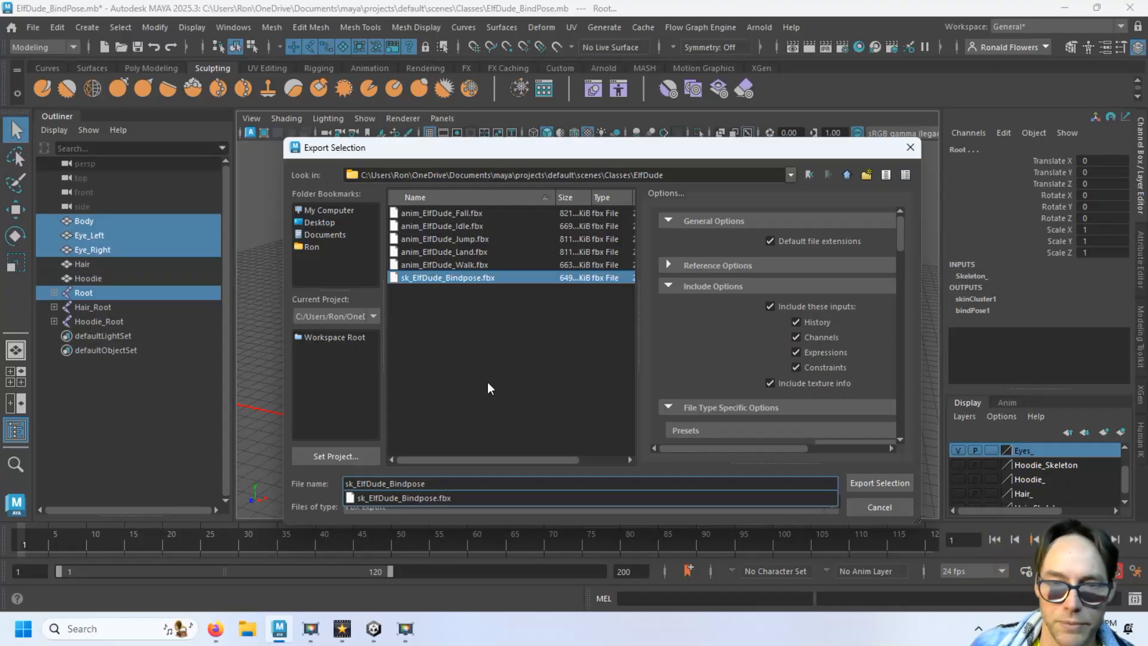
type("-T")
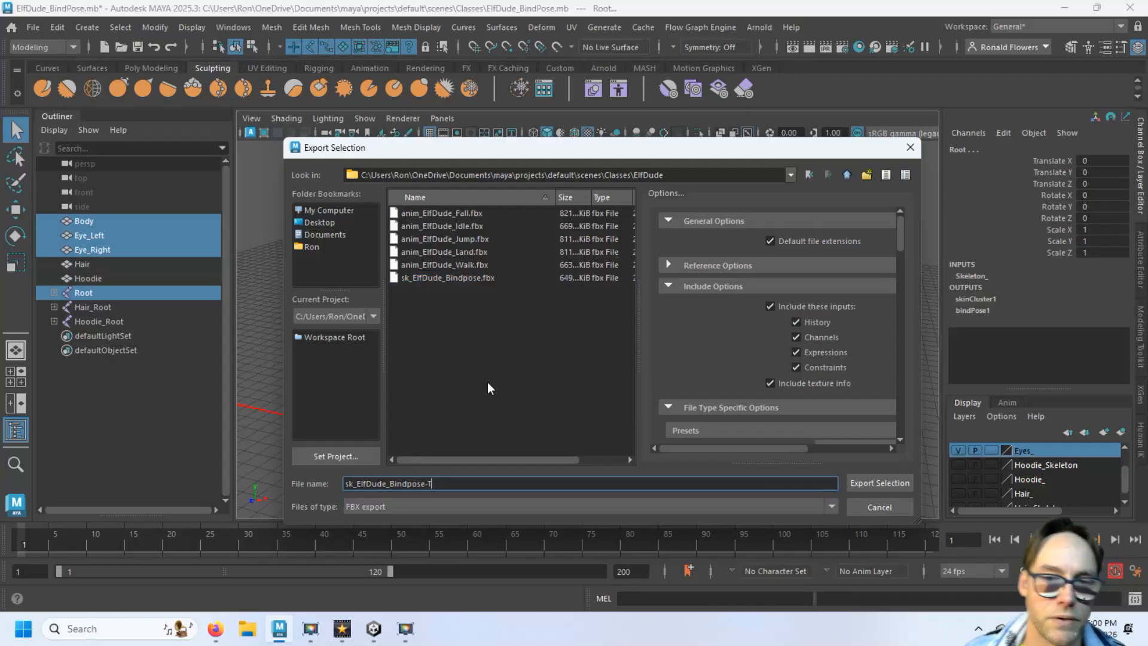
type("ut")
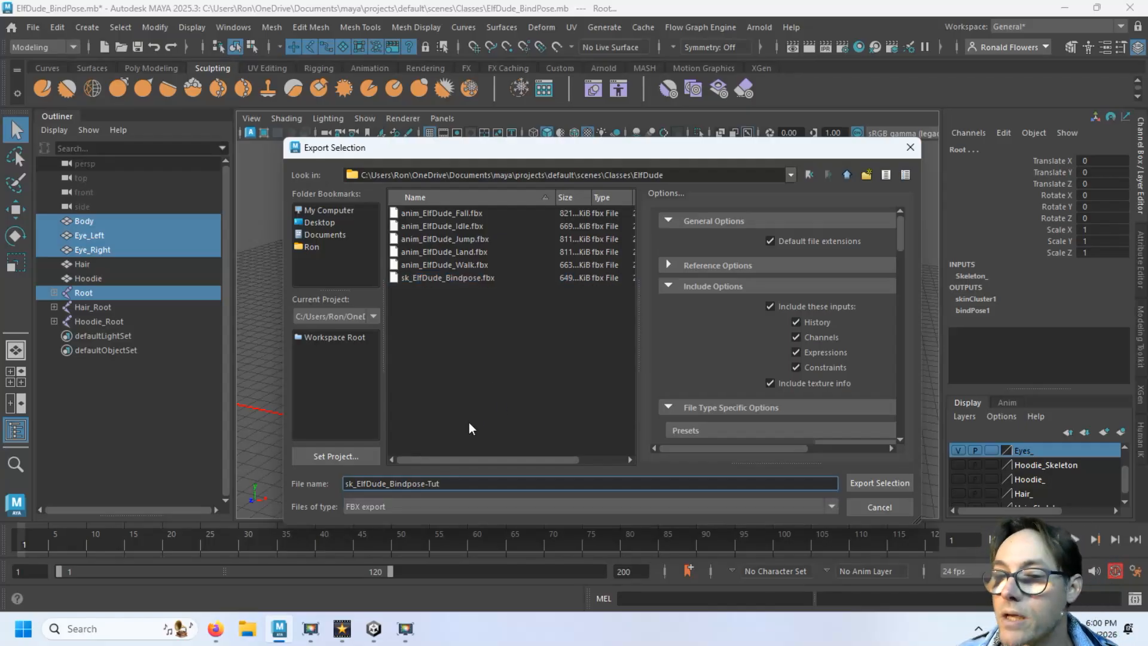
left_click(416, 507)
left_click(431, 499)
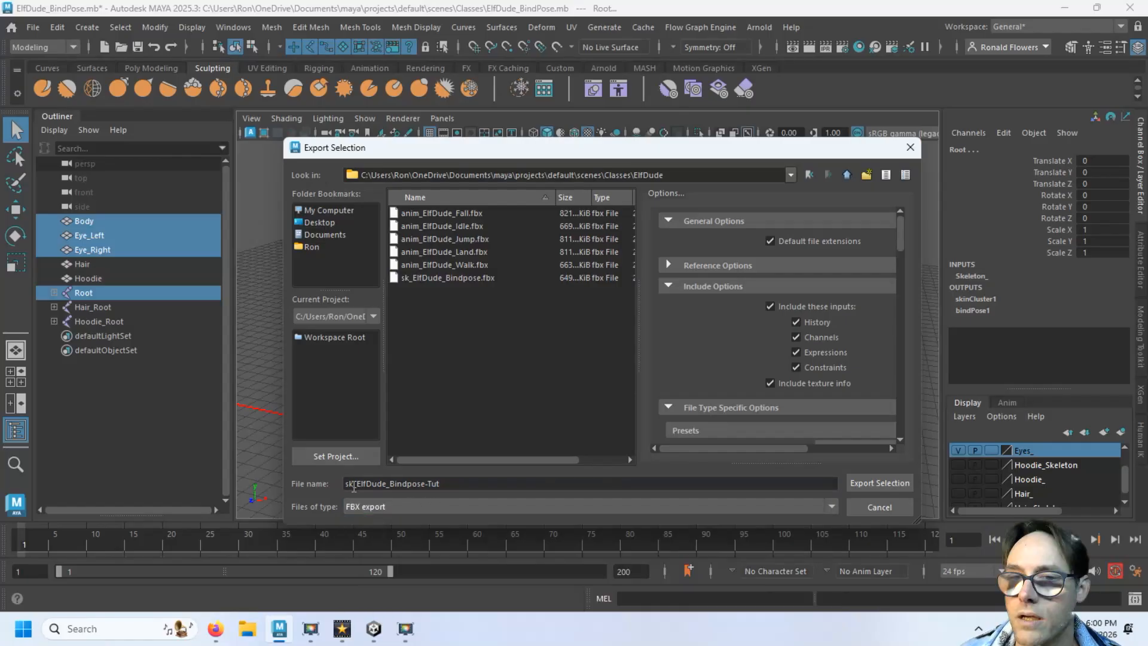
Step: Collapse the General, Include and Thumbnail/Playblast export option sections and leave only File Type Specific Options expanded
left_click(670, 287)
left_click(666, 308)
left_click(663, 222)
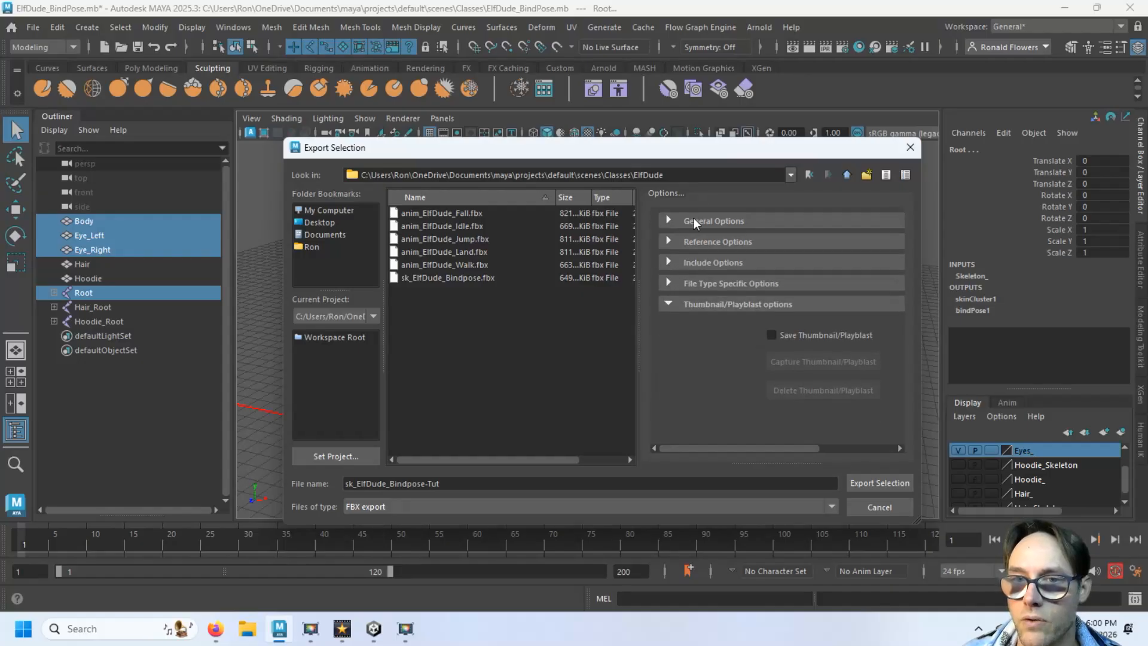
left_click(669, 303)
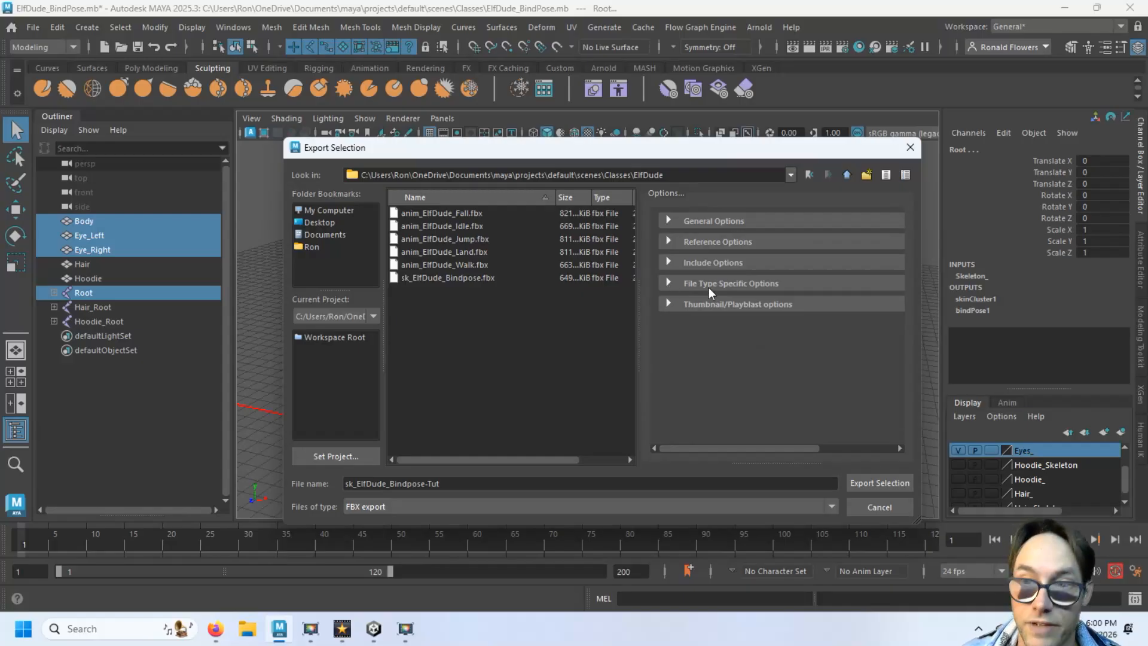
left_click(667, 284)
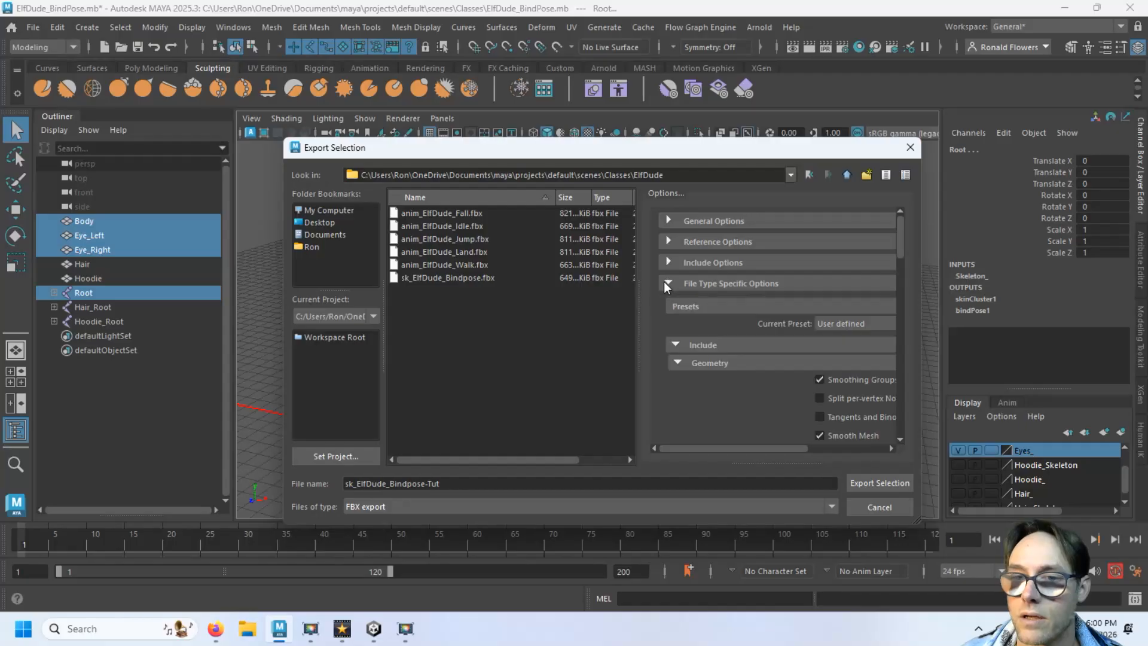
Step: Review the FBX Geometry options, including Smoothing Groups, Smooth Mesh and Referenced Assets Content, enlarging the options area to read them
left_click(674, 361)
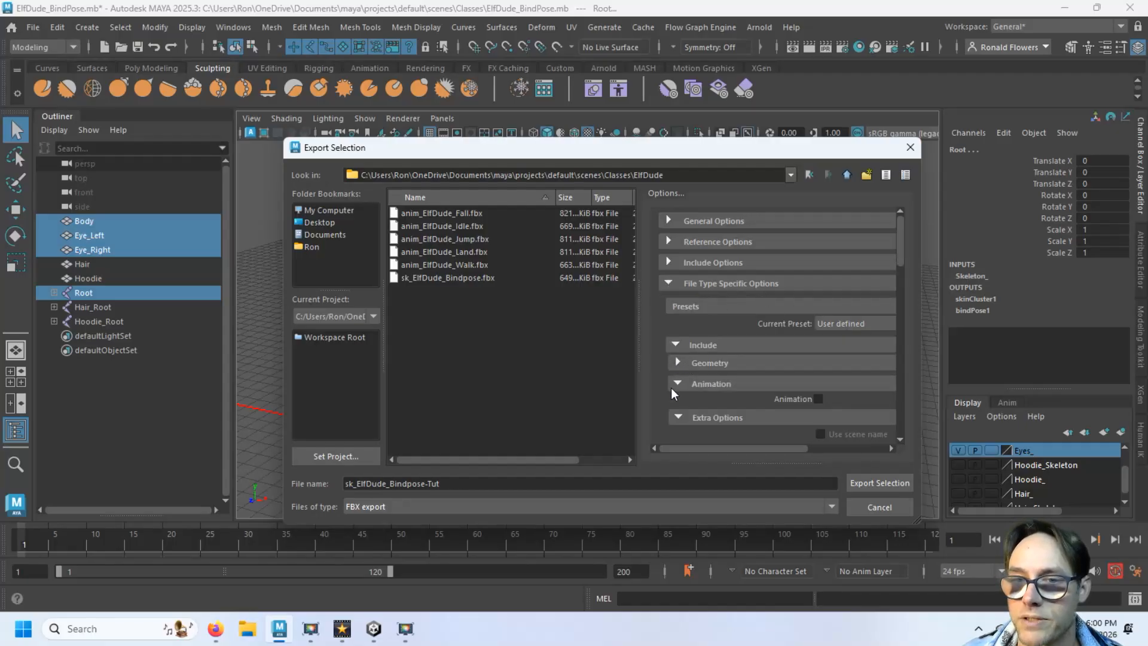
scroll(734, 367, "down", 1)
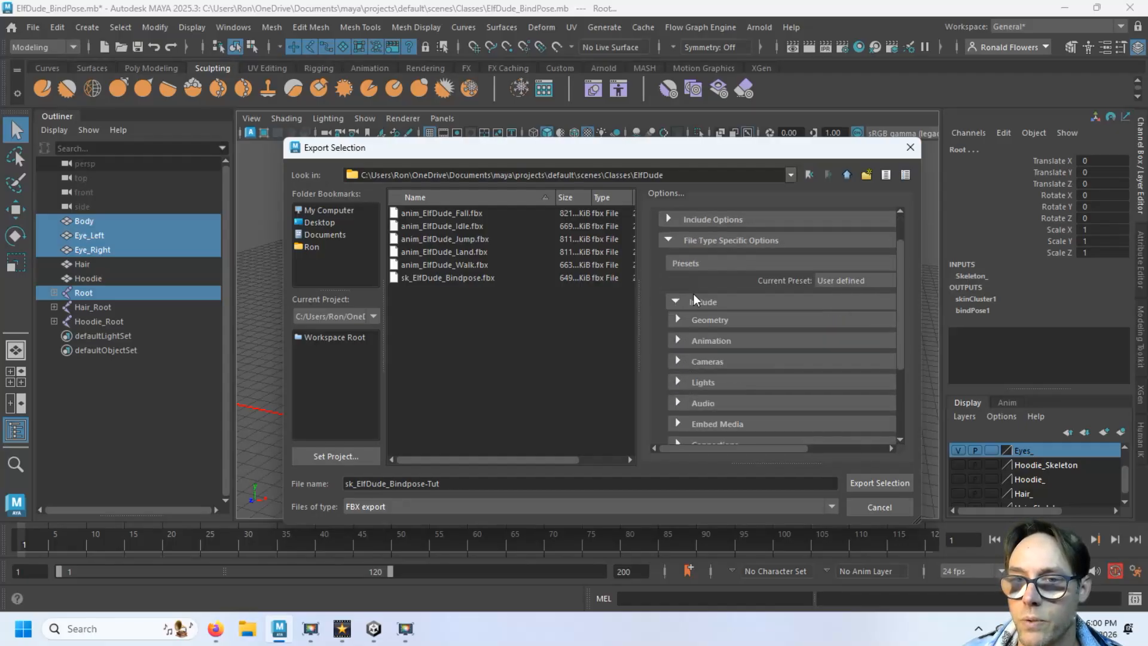
left_click(675, 318)
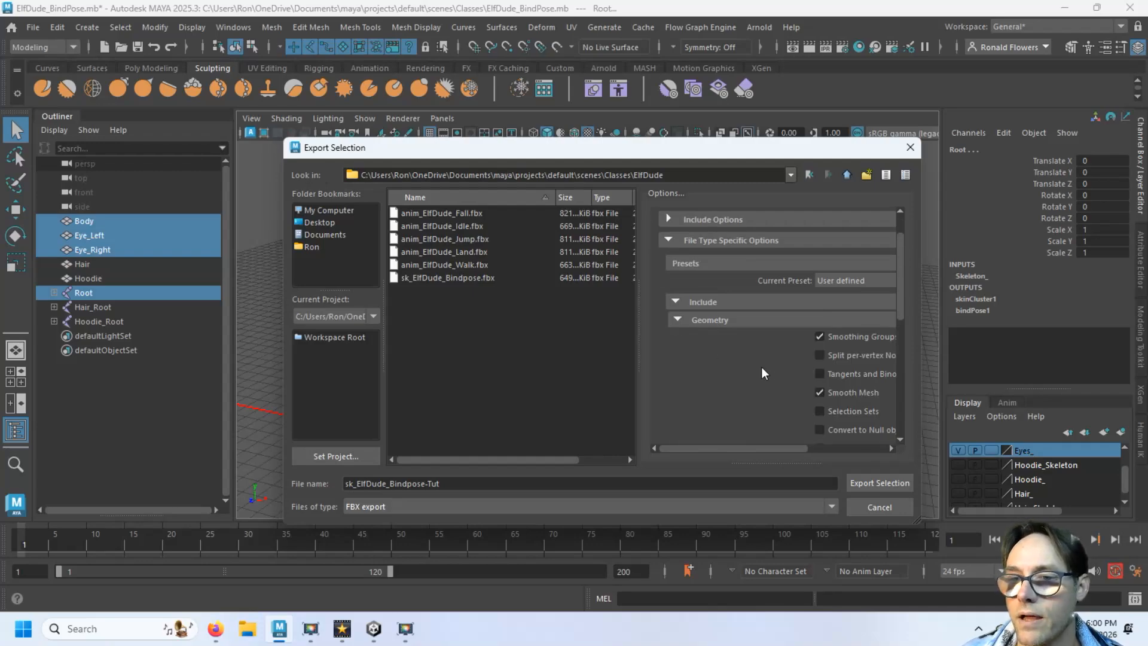
scroll(760, 360, "down", 1)
scroll(758, 351, "down", 1)
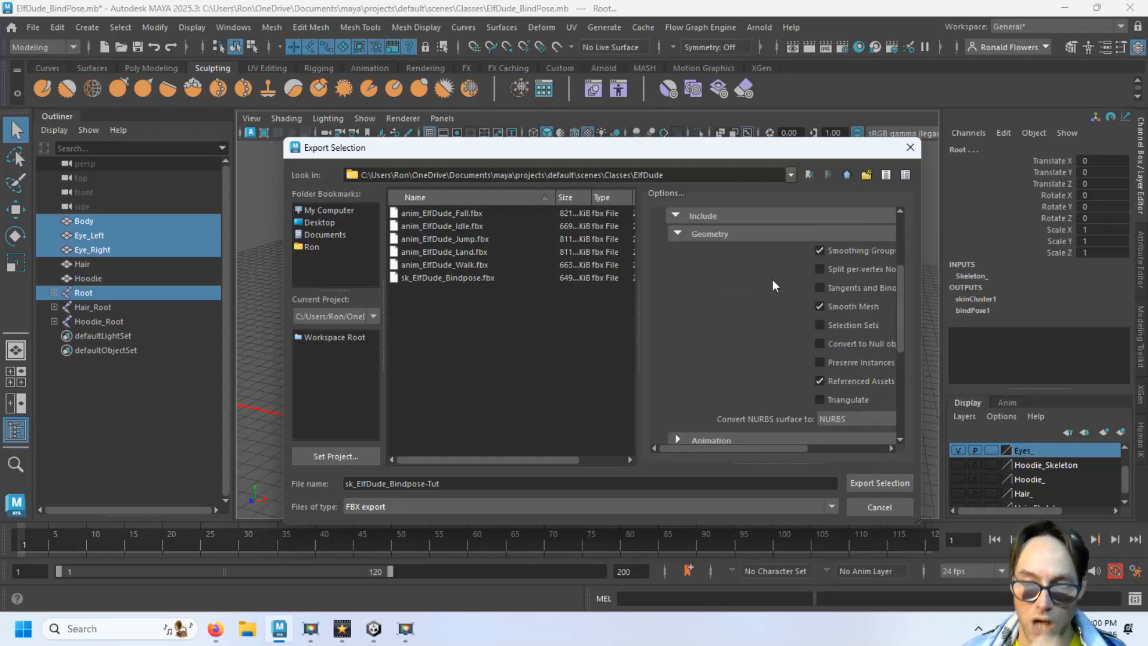
left_click_drag(620, 333, 628, 334)
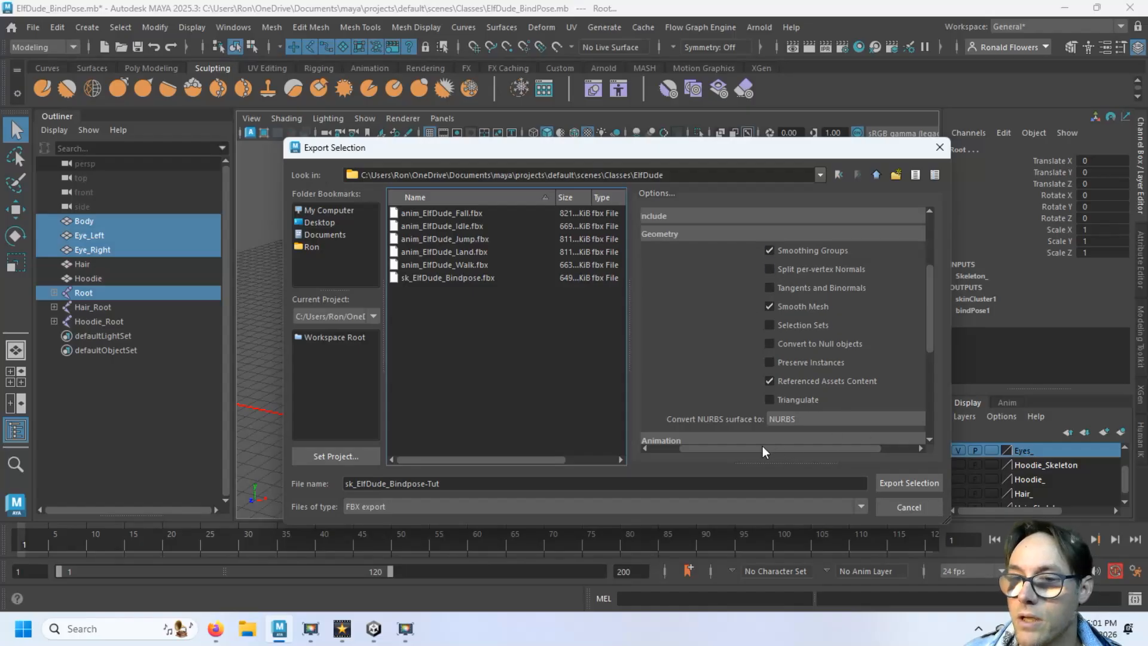
left_click_drag(762, 446, 701, 436)
scroll(777, 305, "down", 3)
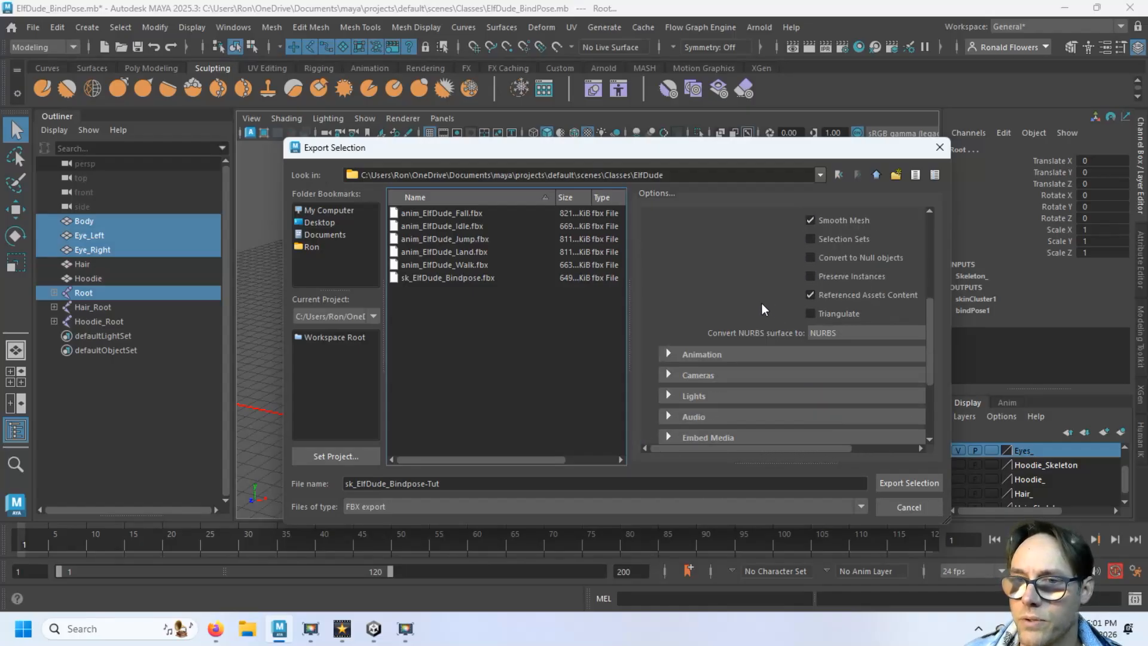
scroll(751, 316, "down", 2)
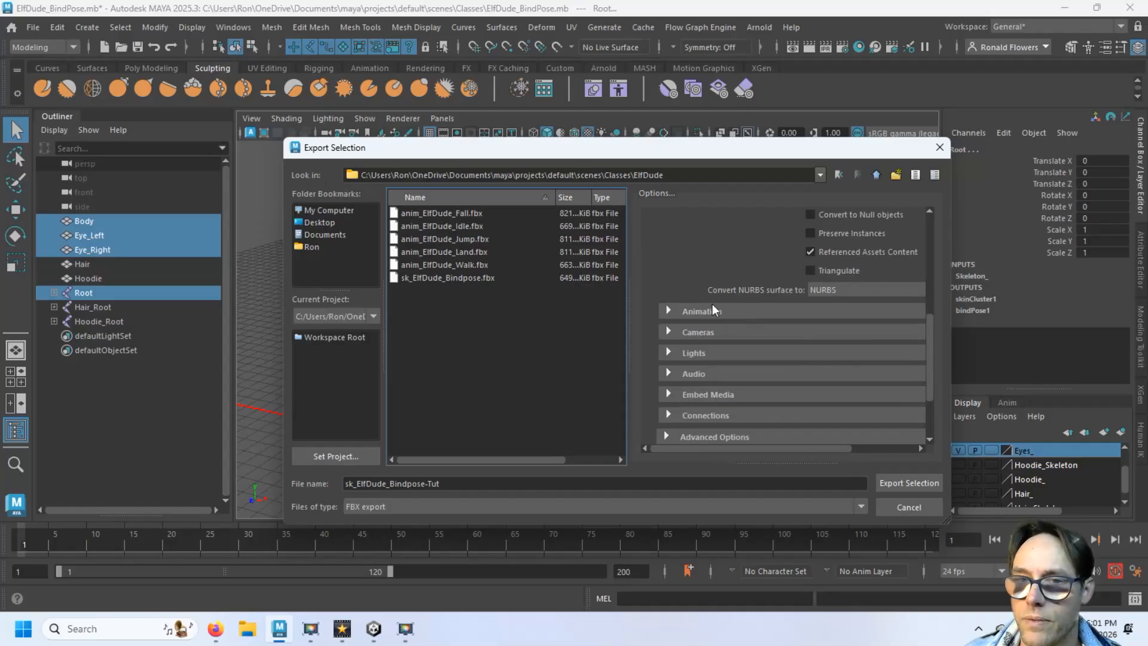
Step: Check that Animation is disabled in the FBX options and export the selection as sk_ElfDude_Bindpose-Tut
left_click(667, 310)
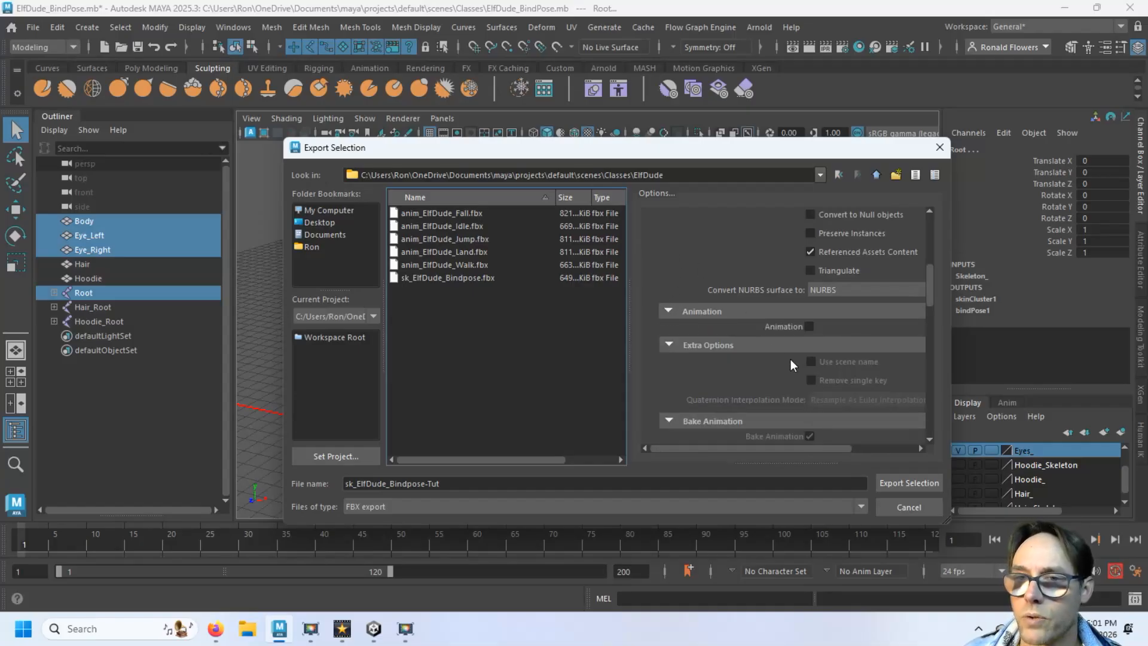
scroll(798, 364, "down", 2)
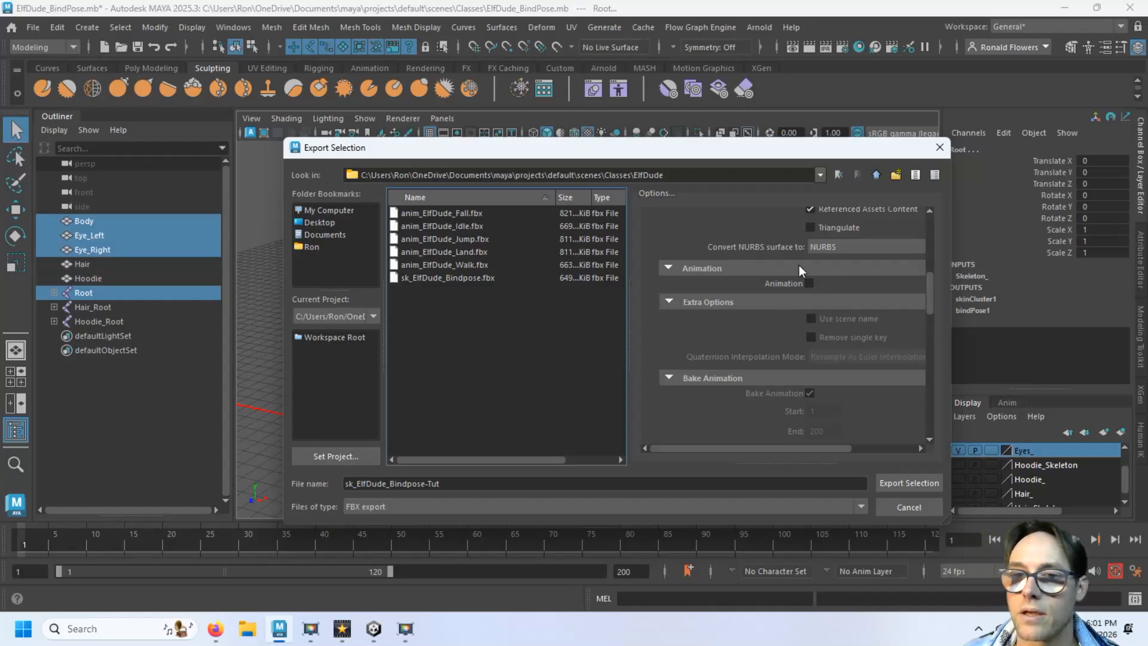
scroll(717, 300, "down", 6)
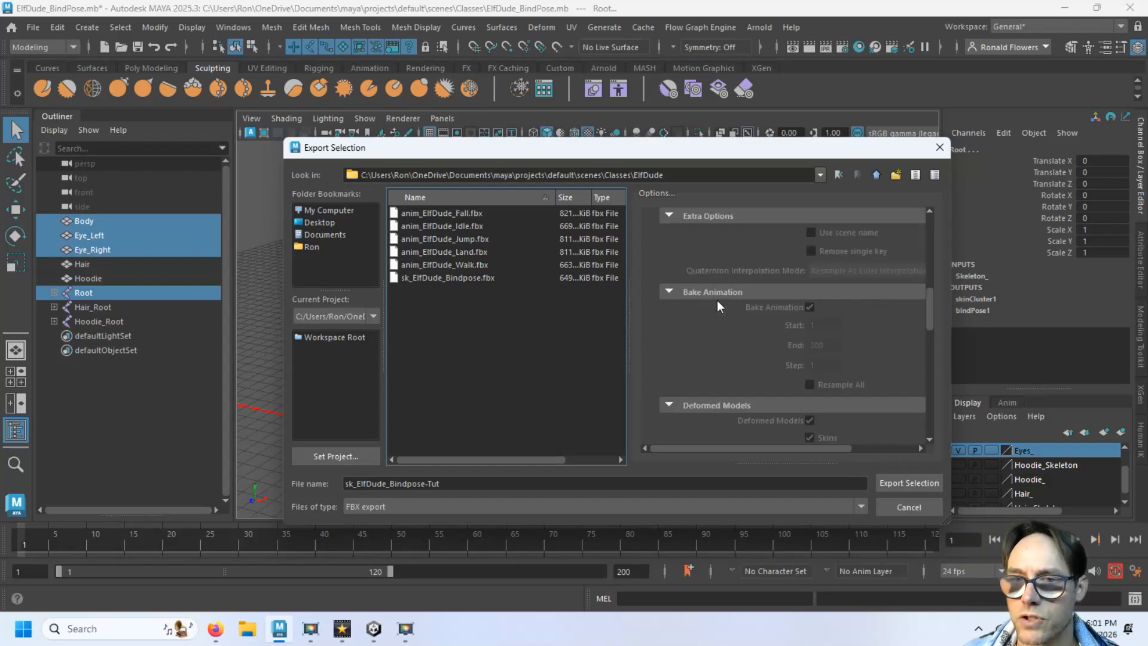
scroll(737, 339, "up", 13)
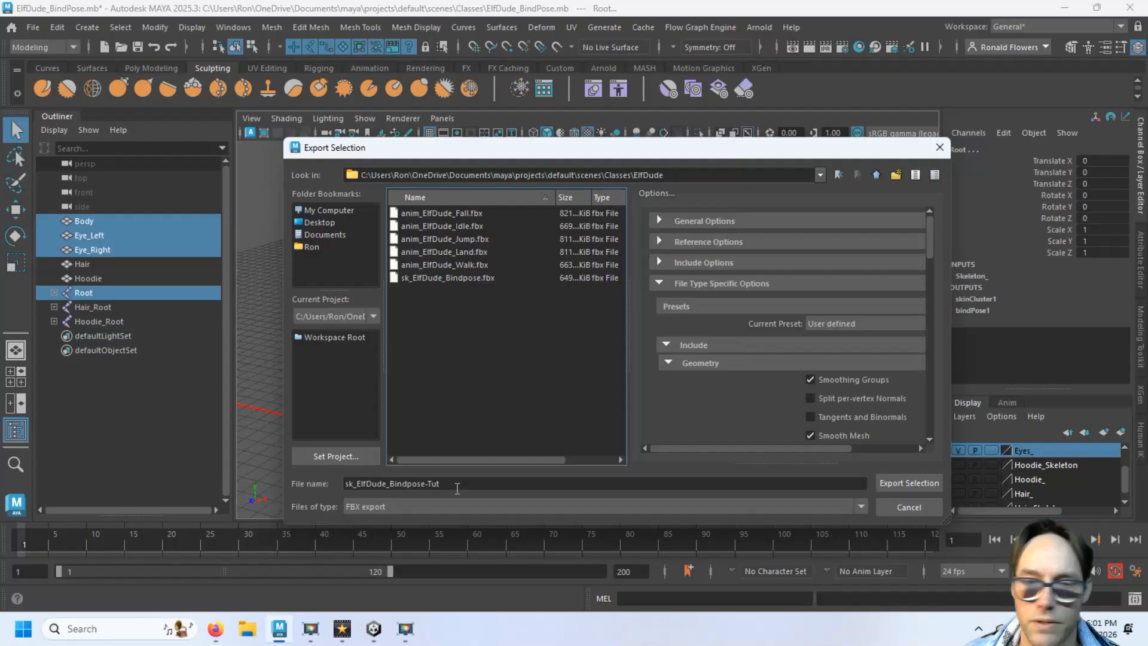
left_click(891, 482)
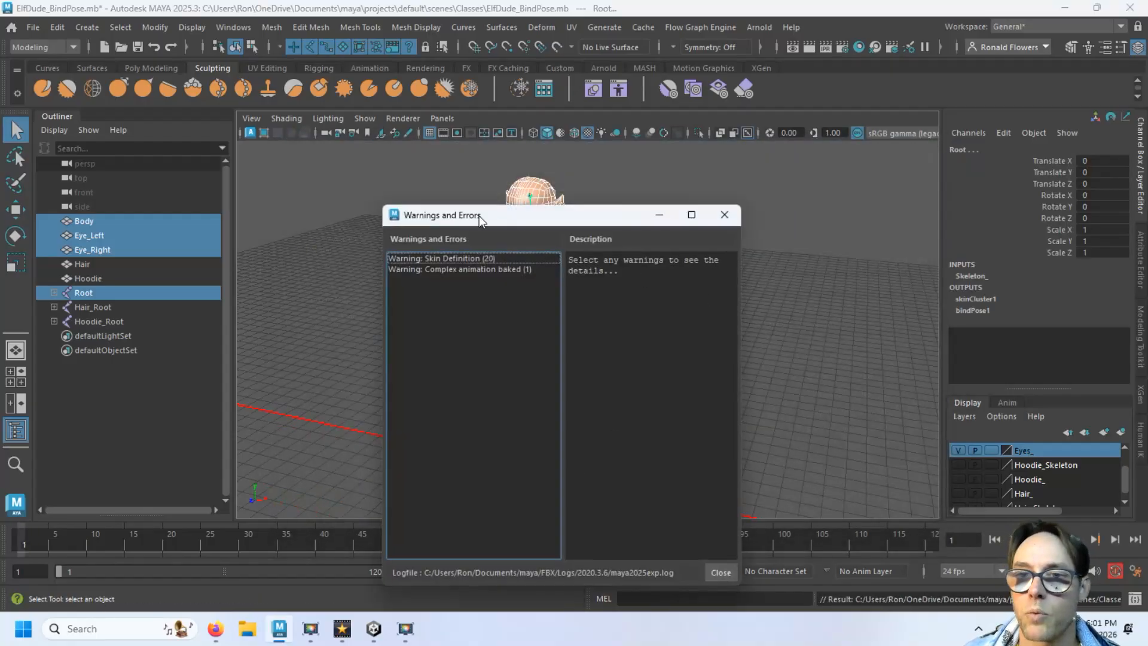
Step: Read the details of the Skin Definition warning from the FBX export and close the warnings window
left_click_drag(472, 218, 452, 168)
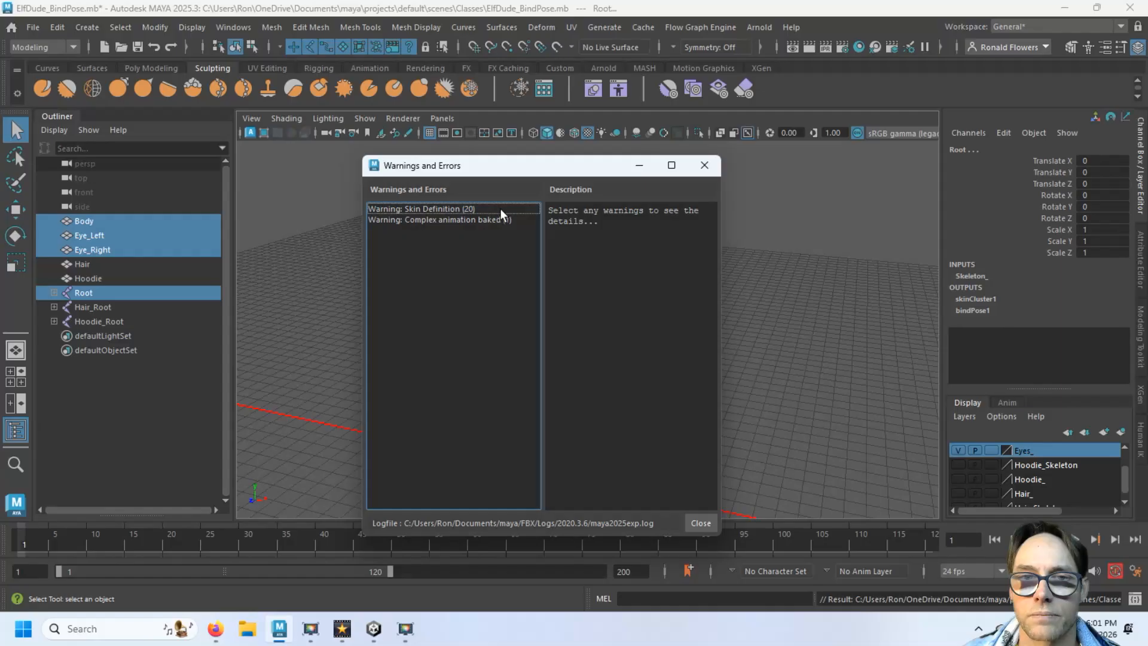
left_click(476, 209)
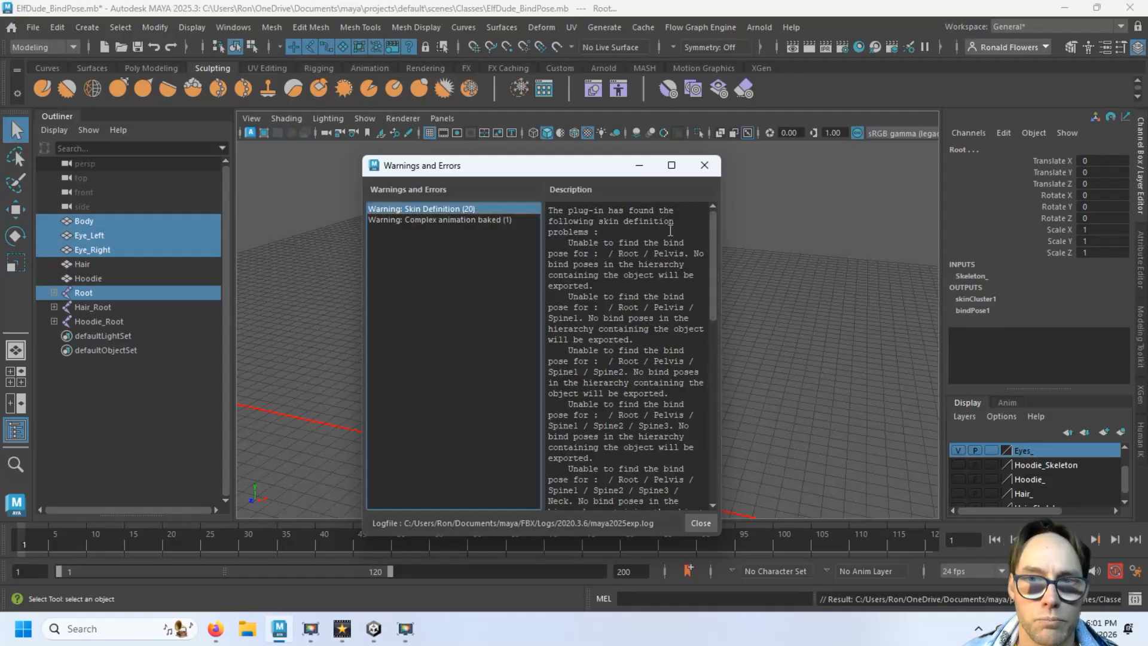
left_click_drag(482, 170, 590, 182)
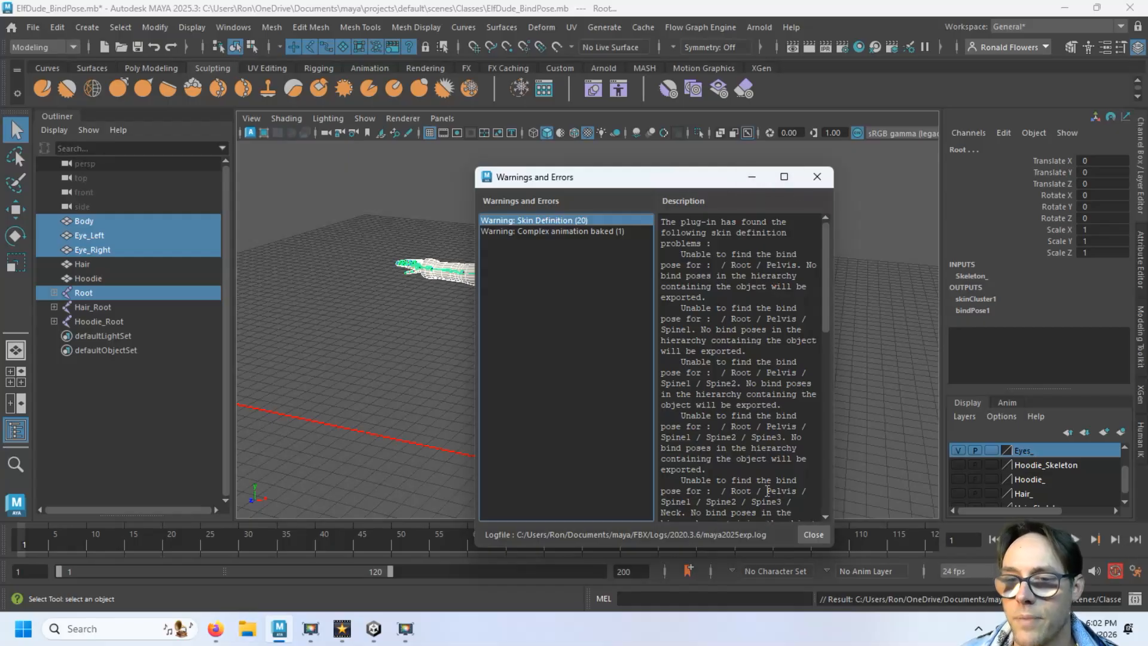
left_click(813, 534)
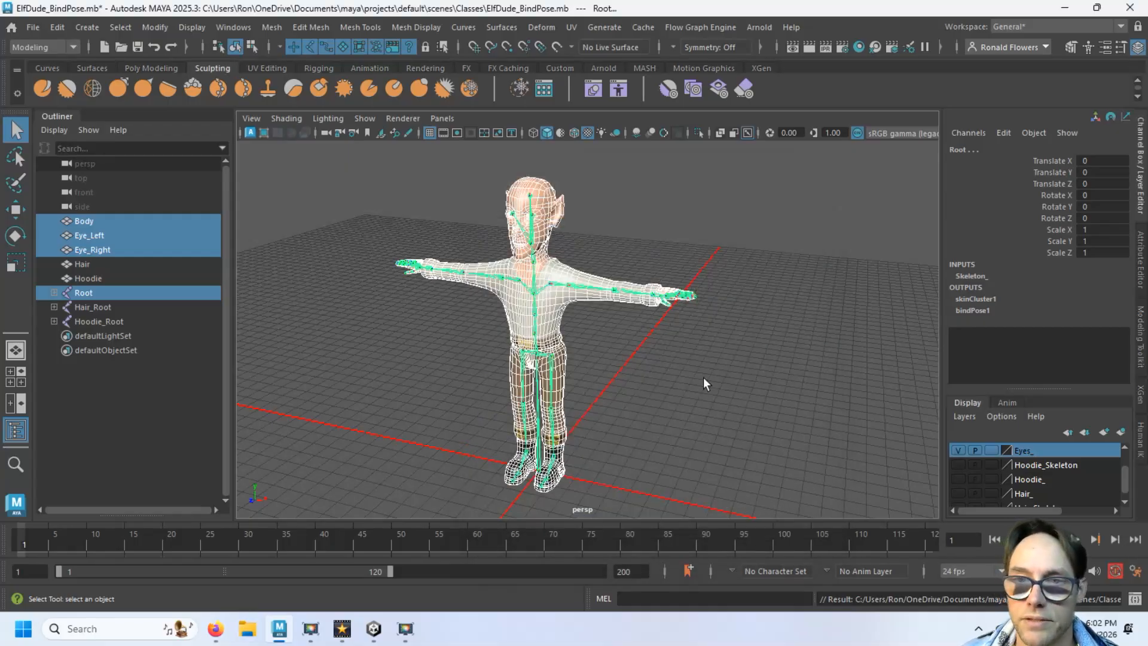
Step: Examine the skeleton's Root joint and the end joint of the head by selecting each of them
left_click(659, 421)
left_click(537, 468)
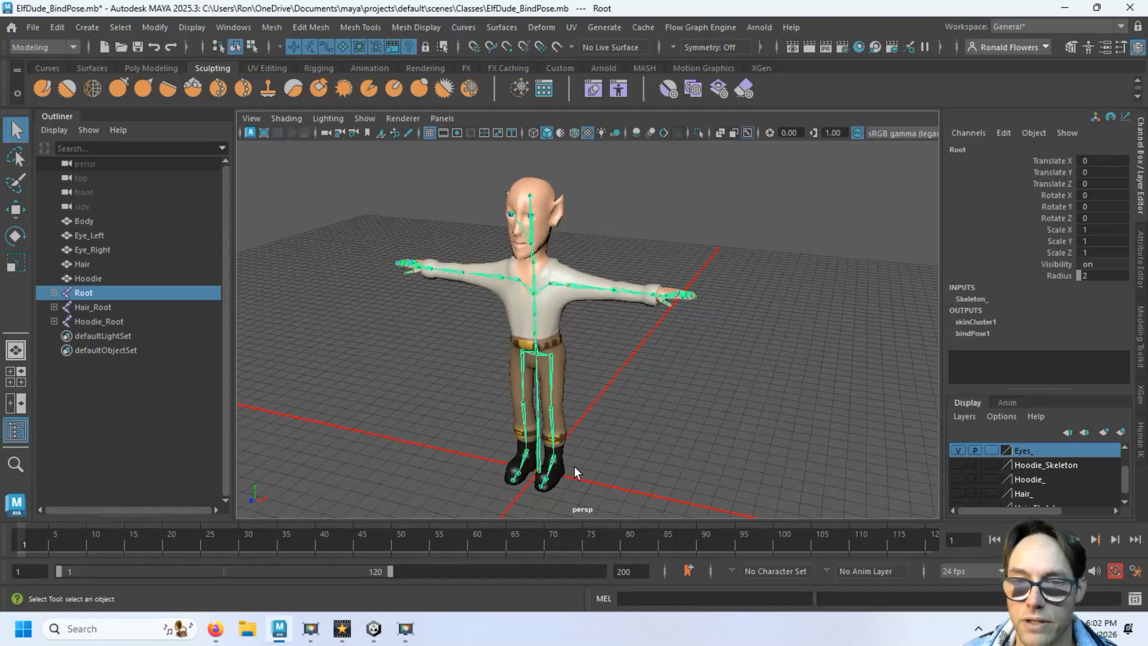
left_click(531, 196)
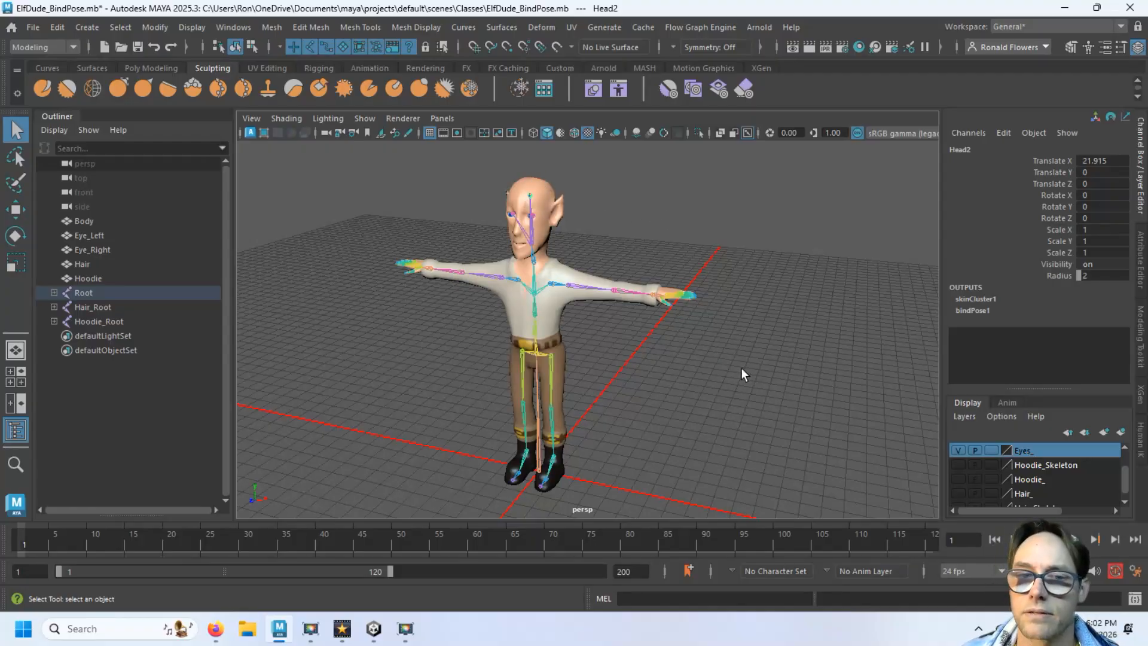
Step: Examine the end joints of the left hand's thumb, index, middle and ring fingers by selecting them one after another
scroll(741, 368, "up", 8)
middle_click_drag(741, 368, 575, 396, "alt")
scroll(561, 348, "up", 2)
left_click(536, 381)
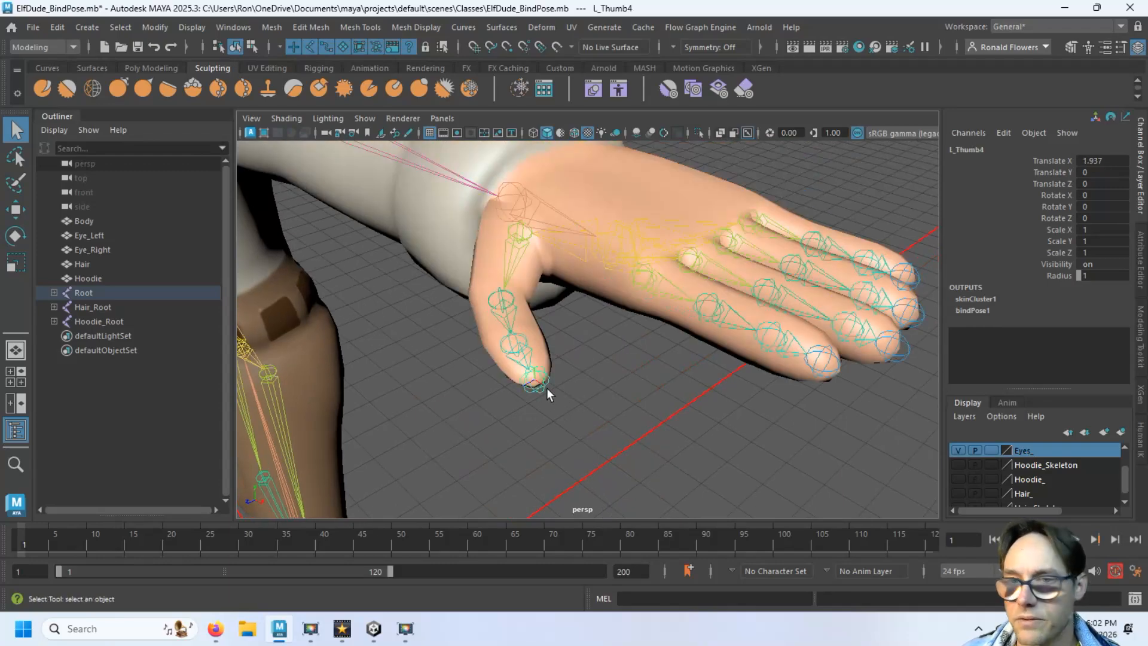
left_click(833, 370)
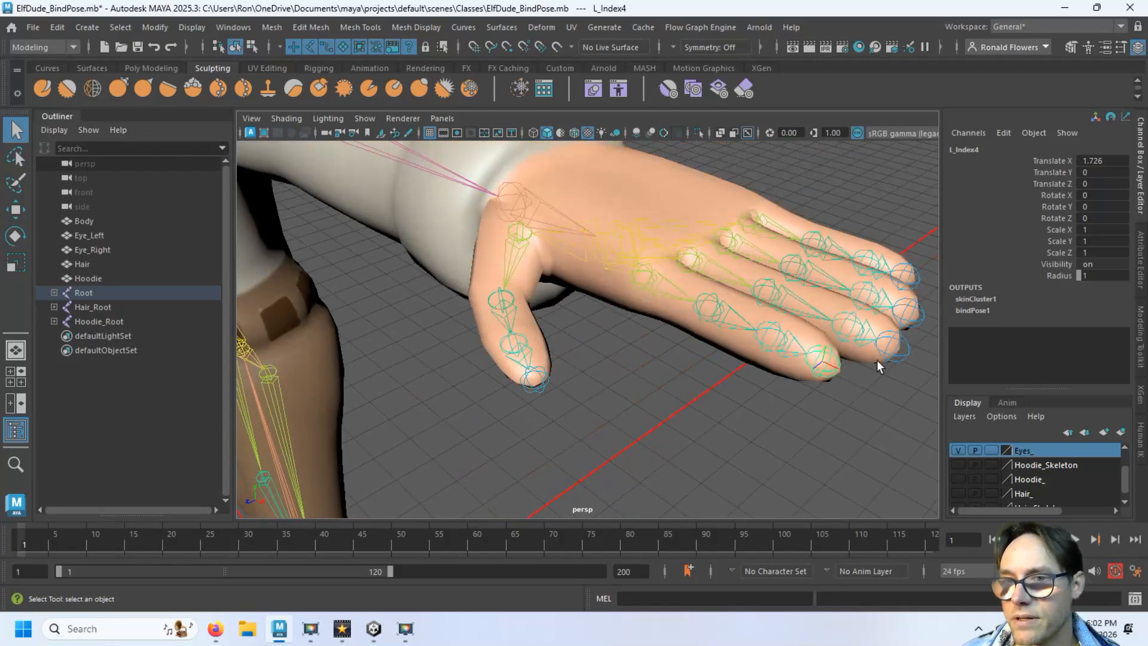
left_click(903, 360)
left_click(916, 324)
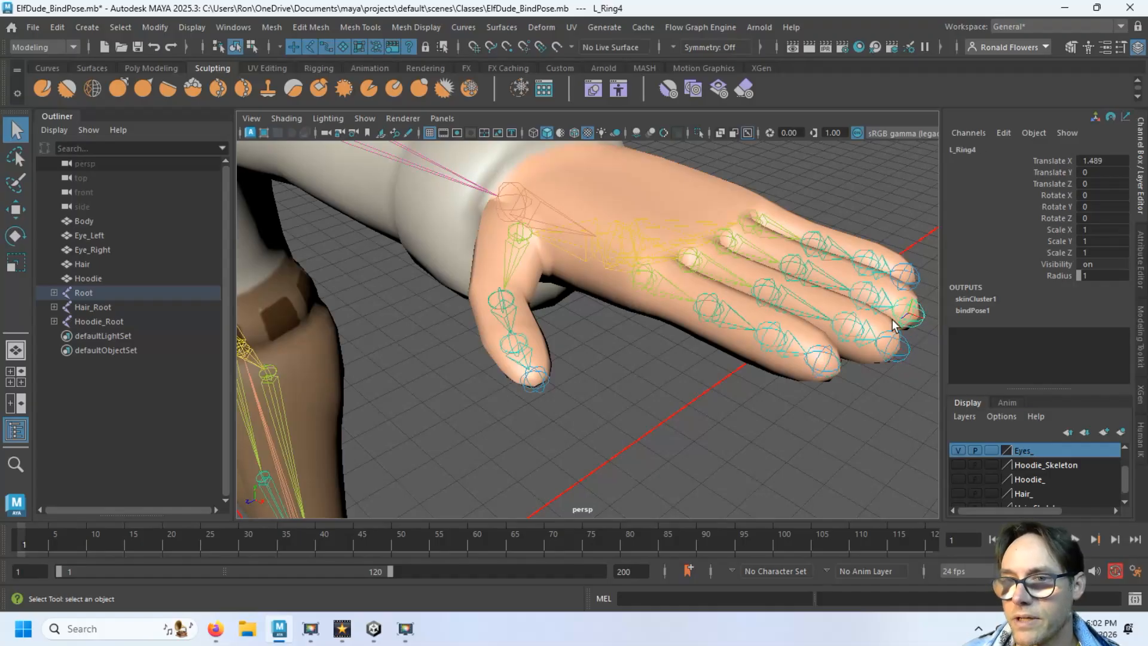
left_click(868, 340)
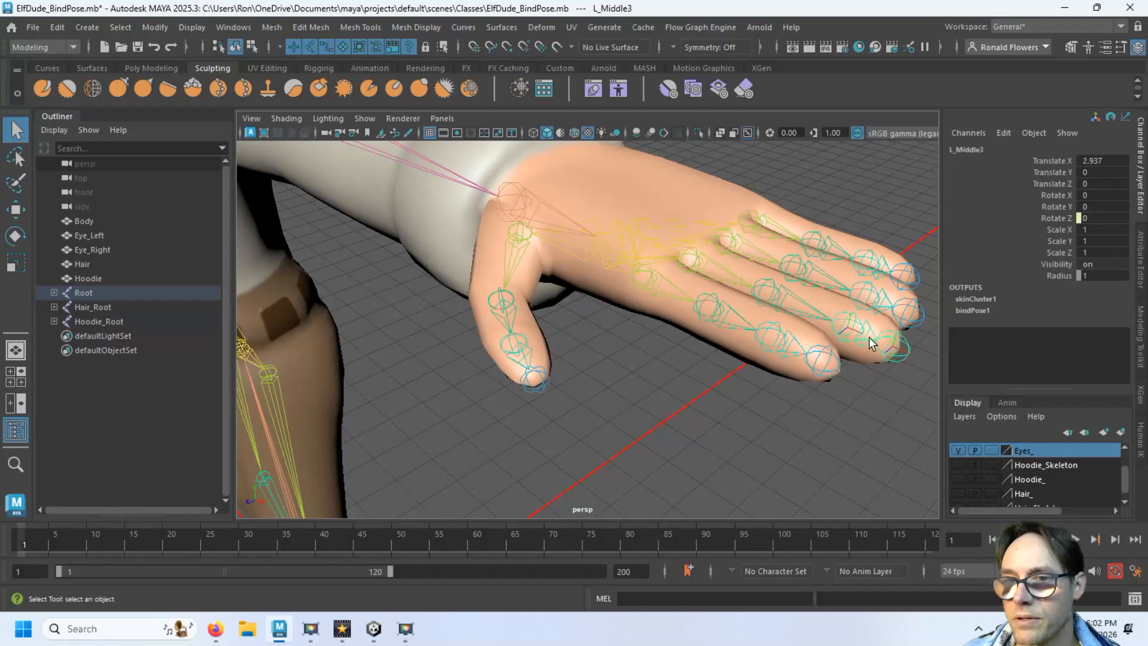
Step: Compare the left index finger's end joint with the joint before it, and recheck the thumb's end joint
left_click(829, 372)
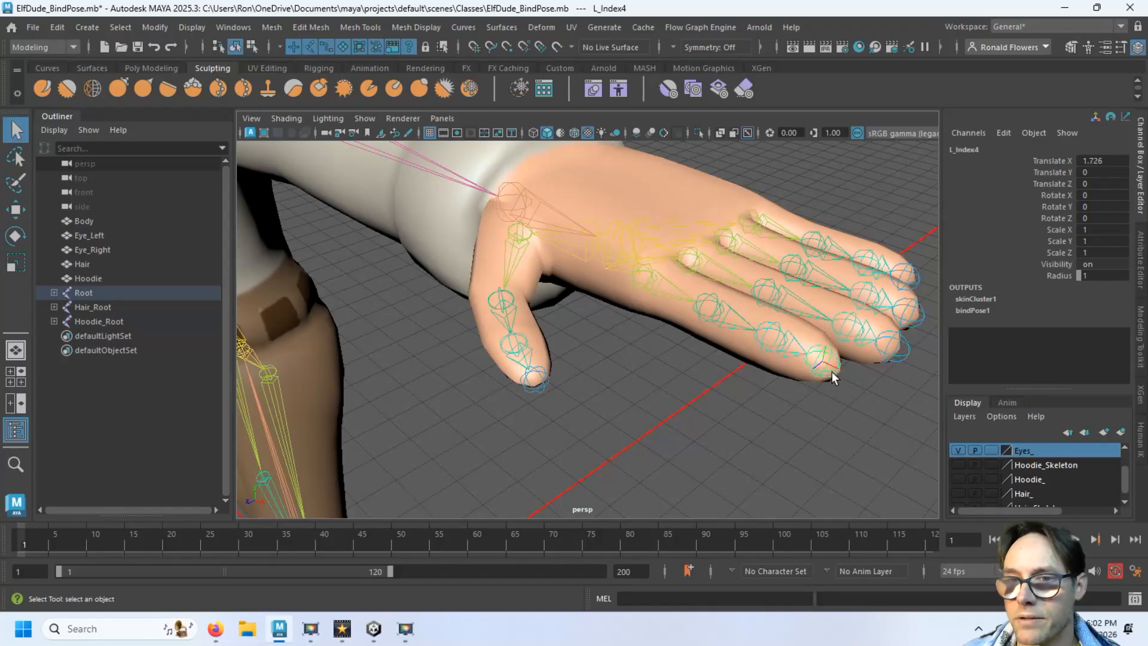
left_click(769, 339)
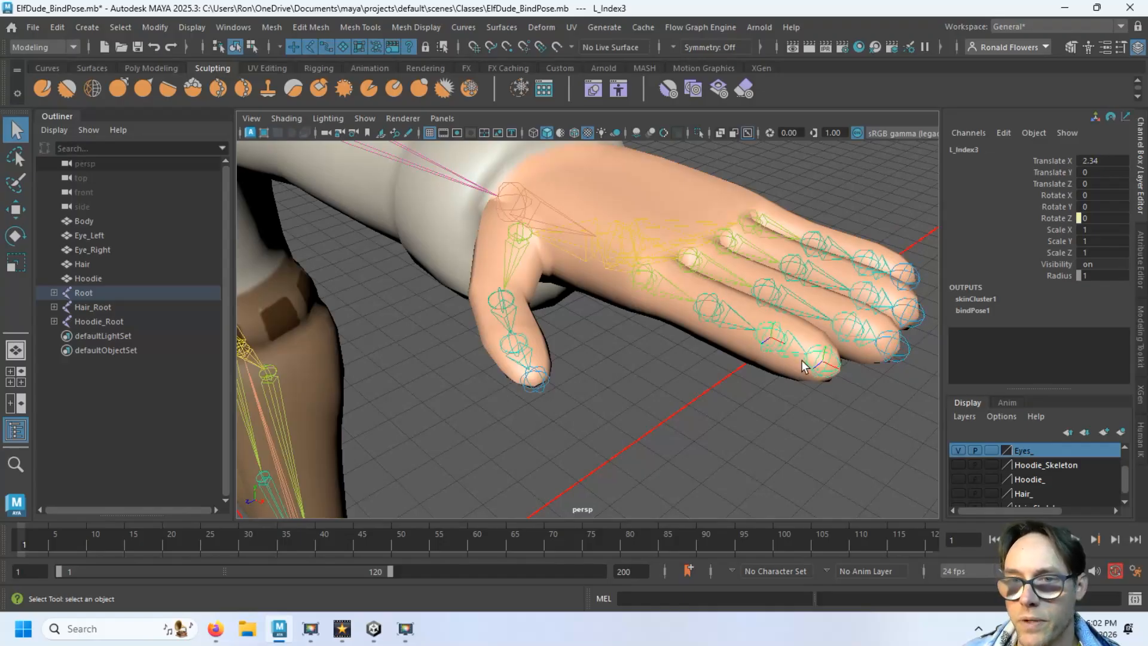
left_click(836, 370)
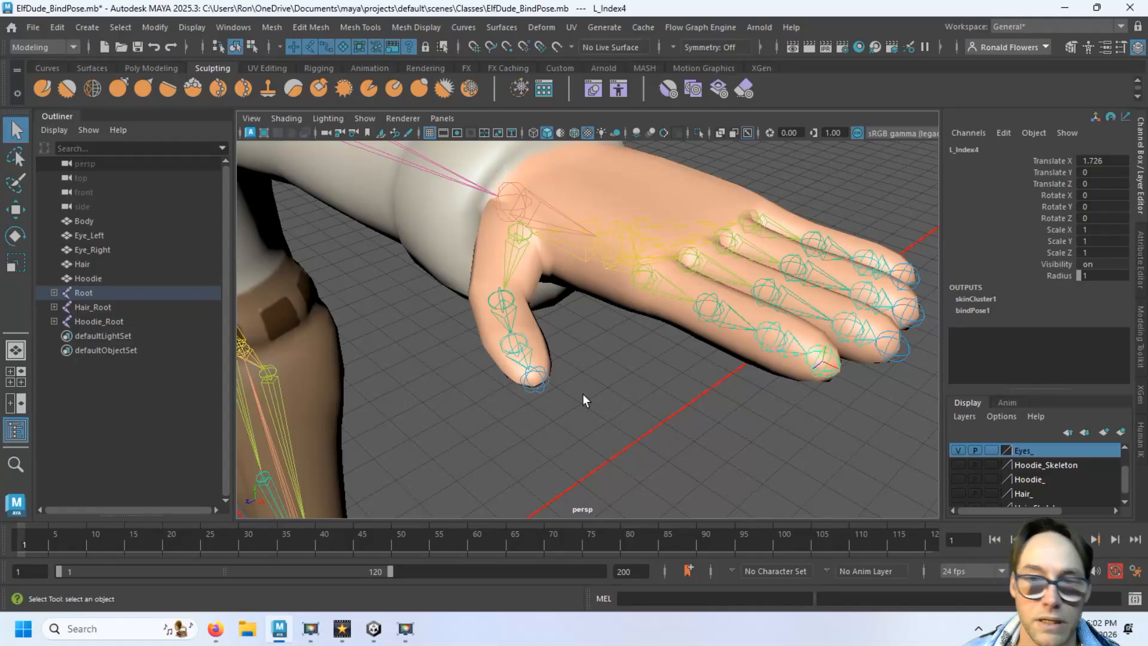
left_click(551, 385)
left_click(543, 380)
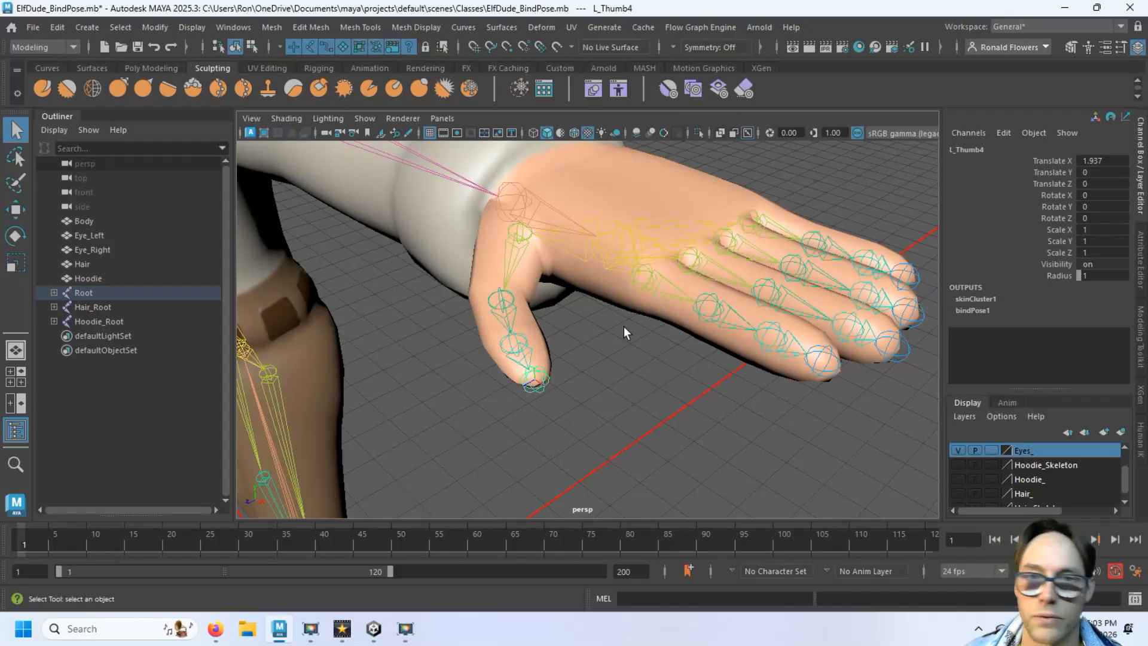
scroll(575, 347, "down", 10)
scroll(576, 347, "down", 5)
scroll(496, 392, "up", 3)
left_click_drag(500, 392, 595, 340, "alt")
scroll(595, 339, "up", 3)
scroll(544, 361, "down", 3)
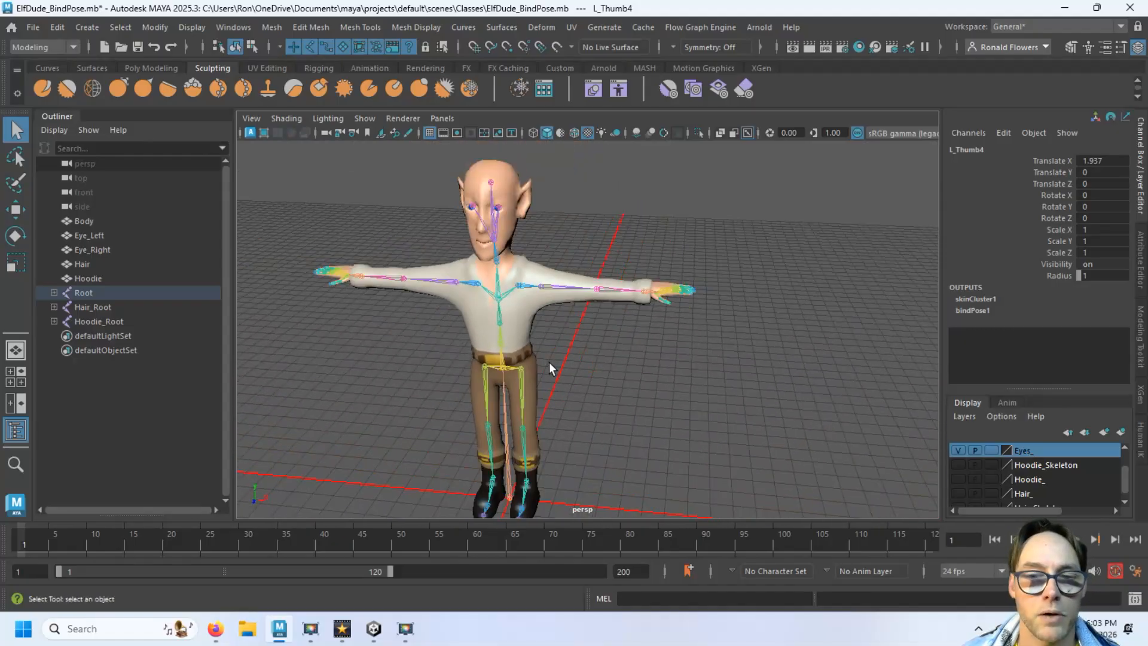
left_click_drag(610, 389, 598, 361, "alt")
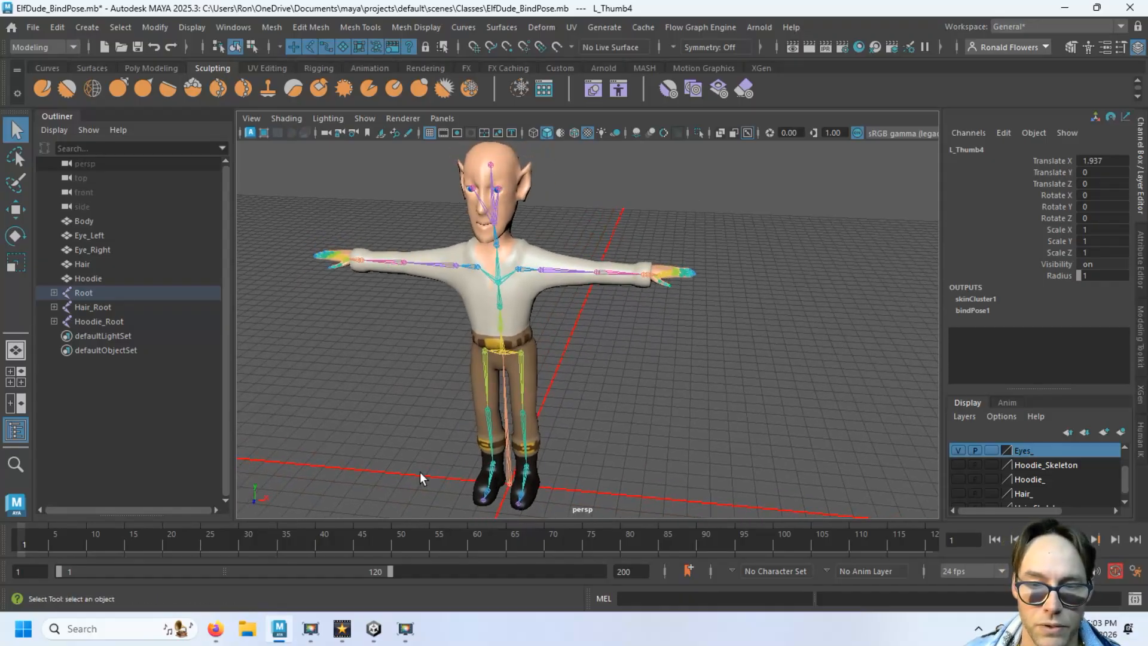
Step: Switch to Unity, create a folder named Skeletal Meshes in the project's Assets and open it
left_click(374, 629)
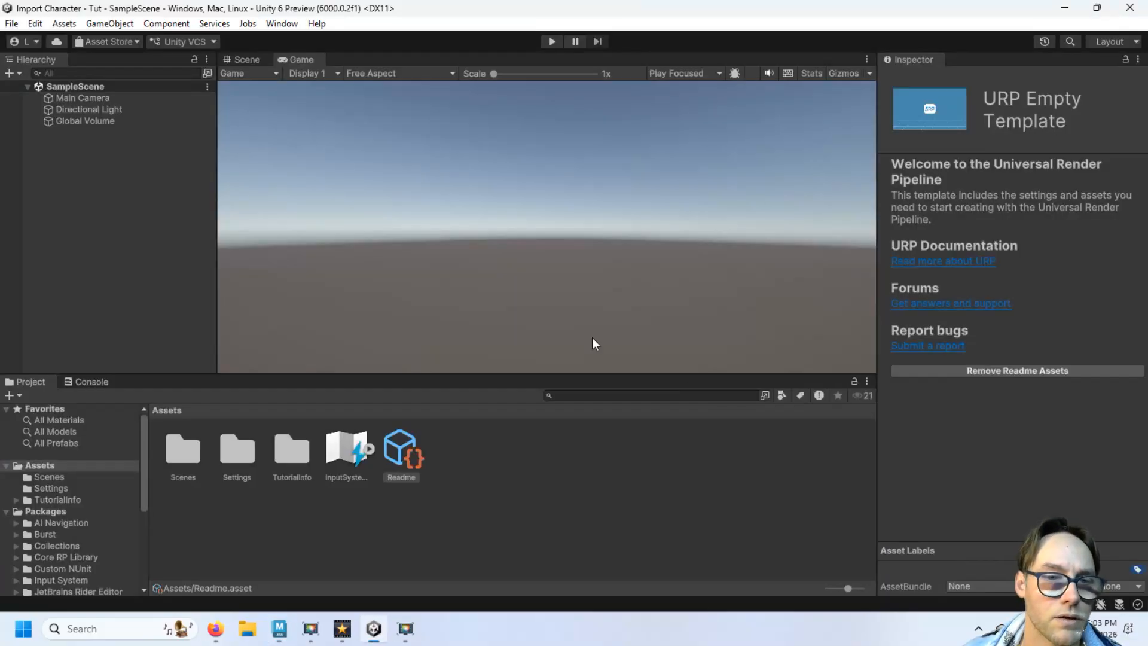
right_click(511, 444)
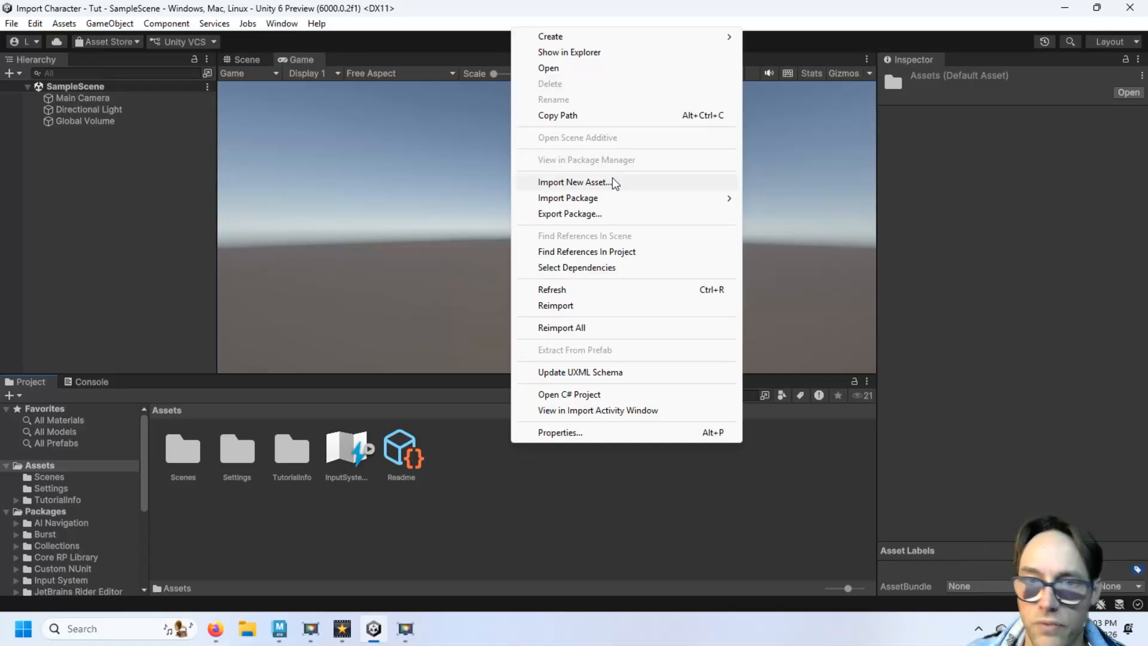
left_click(483, 517)
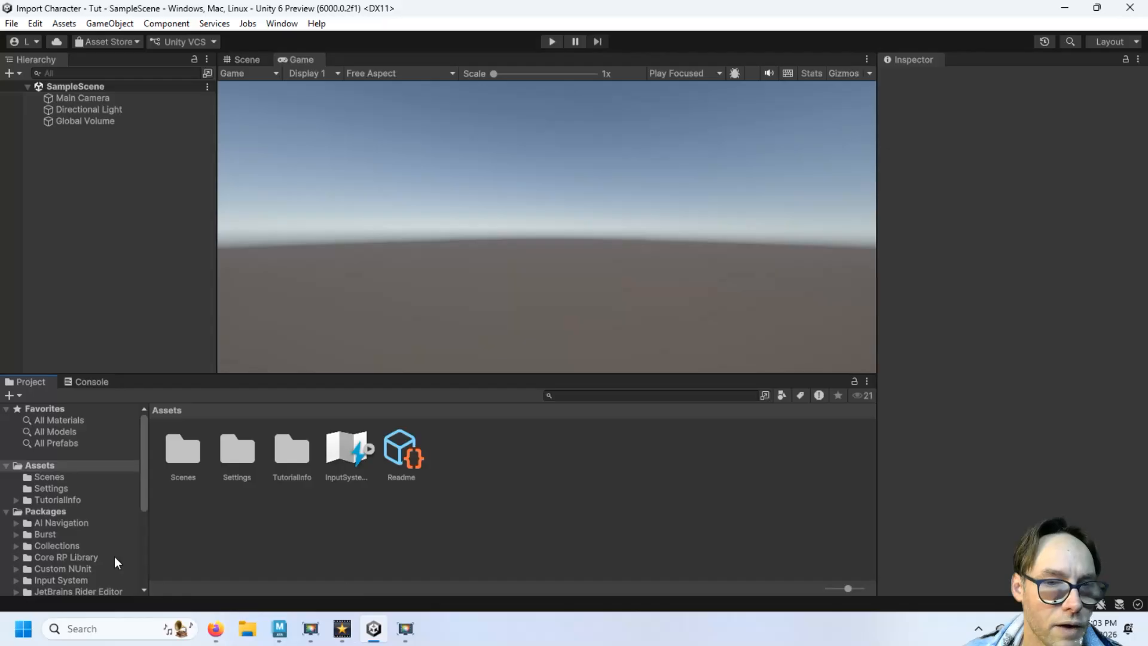
right_click(70, 467)
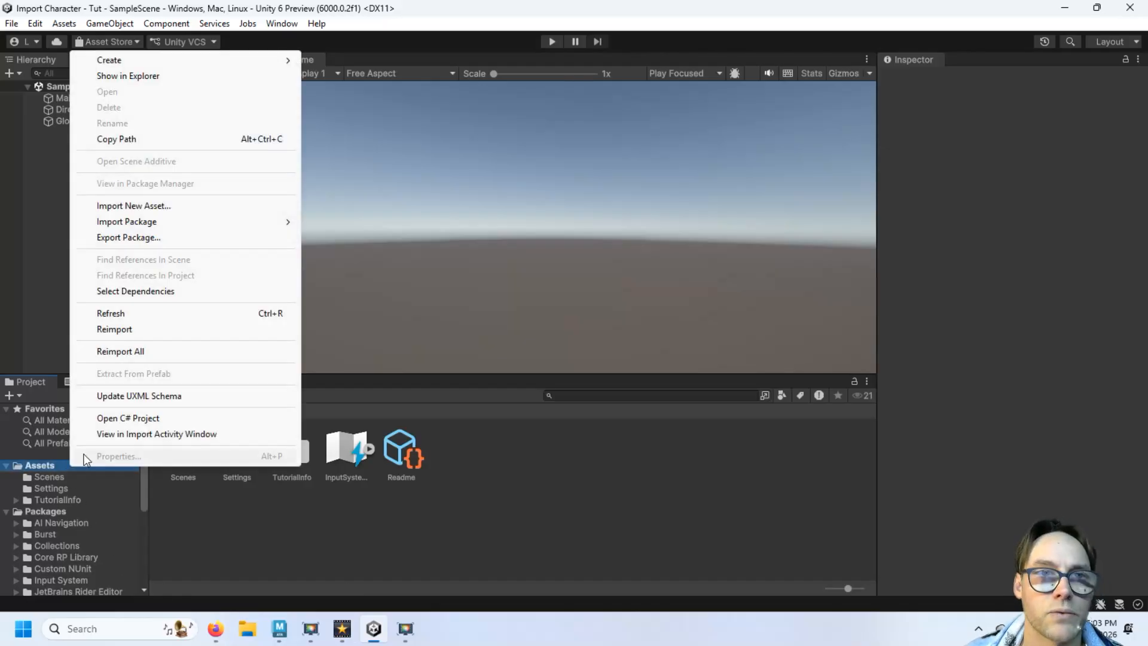
mouse_move(211, 61)
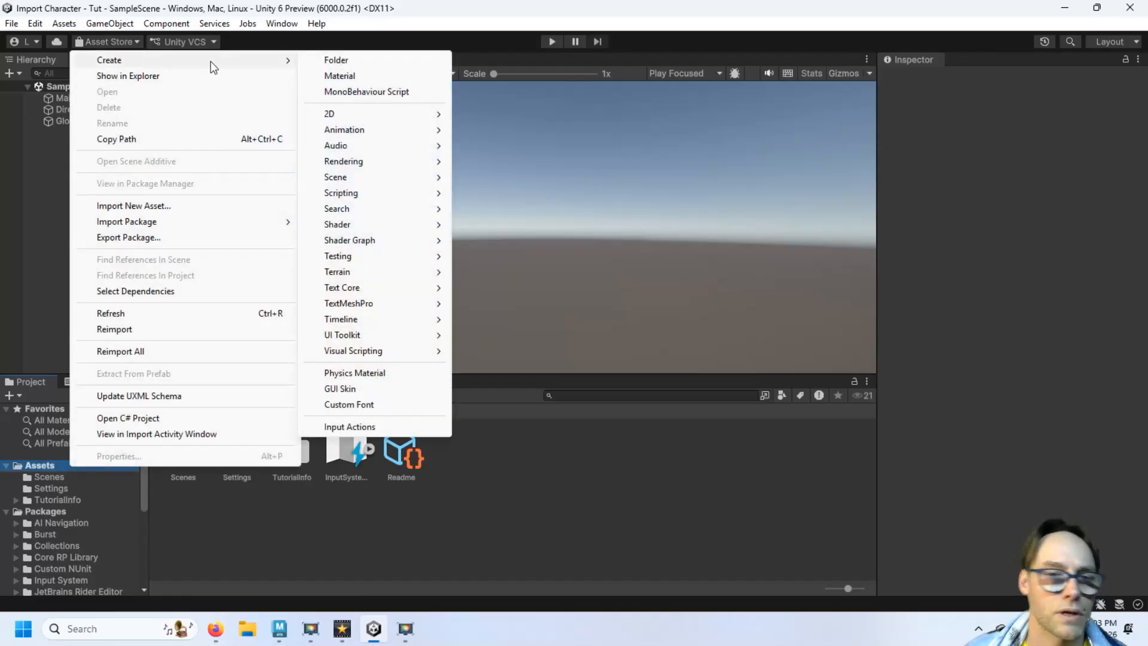
left_click(354, 60)
type("Skeletal Me")
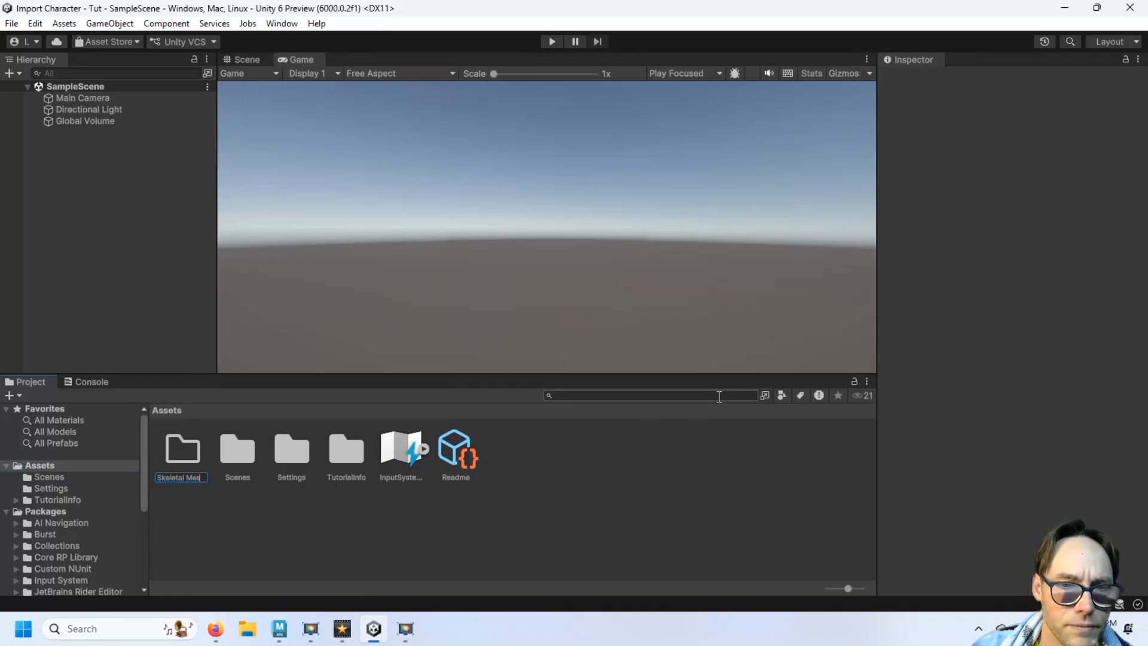
type("shes")
key("Return")
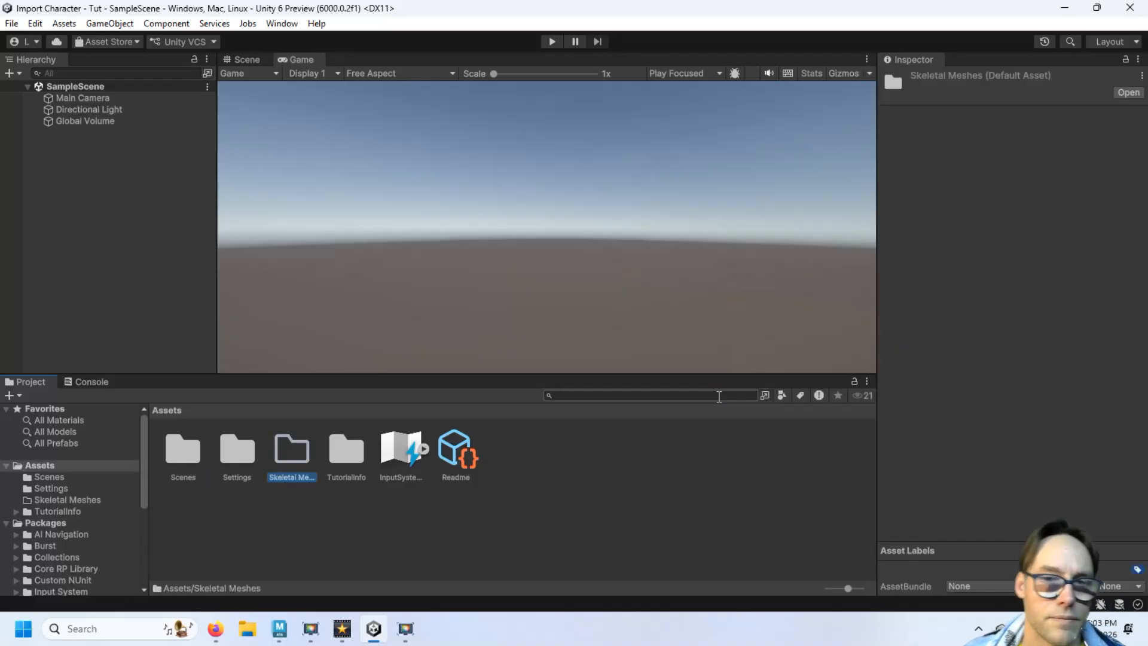
double_click(299, 454)
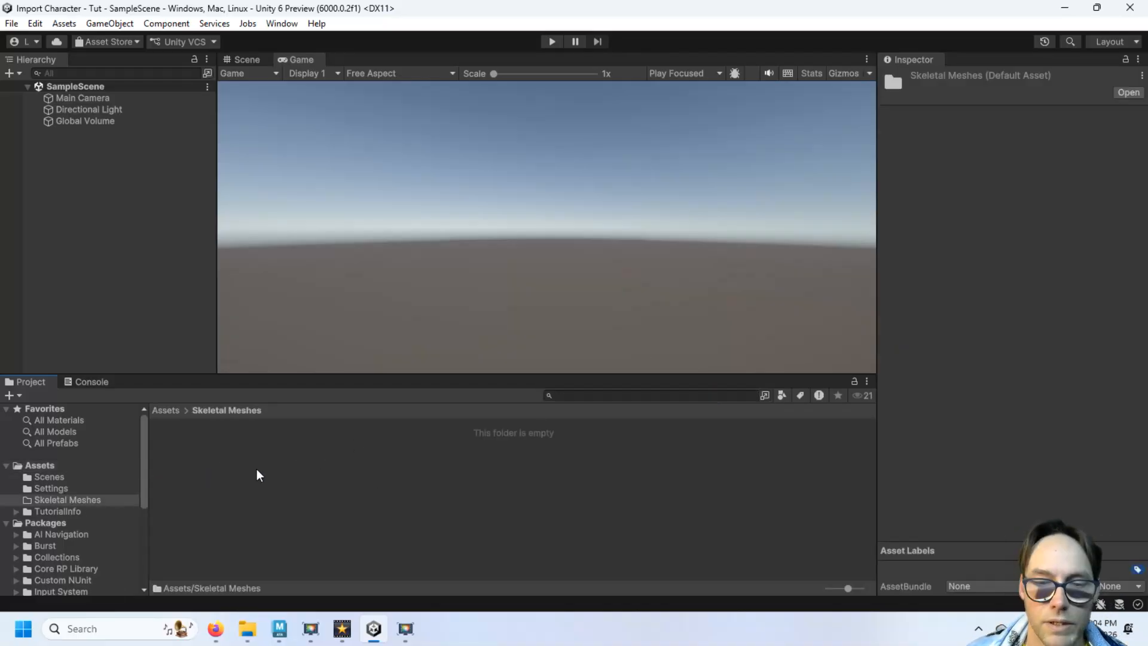
Step: Switch to File Explorer and look through the Walk, Land, Jump, Idle and Fall animation FBX files in the ElfDude folder
left_click(247, 629)
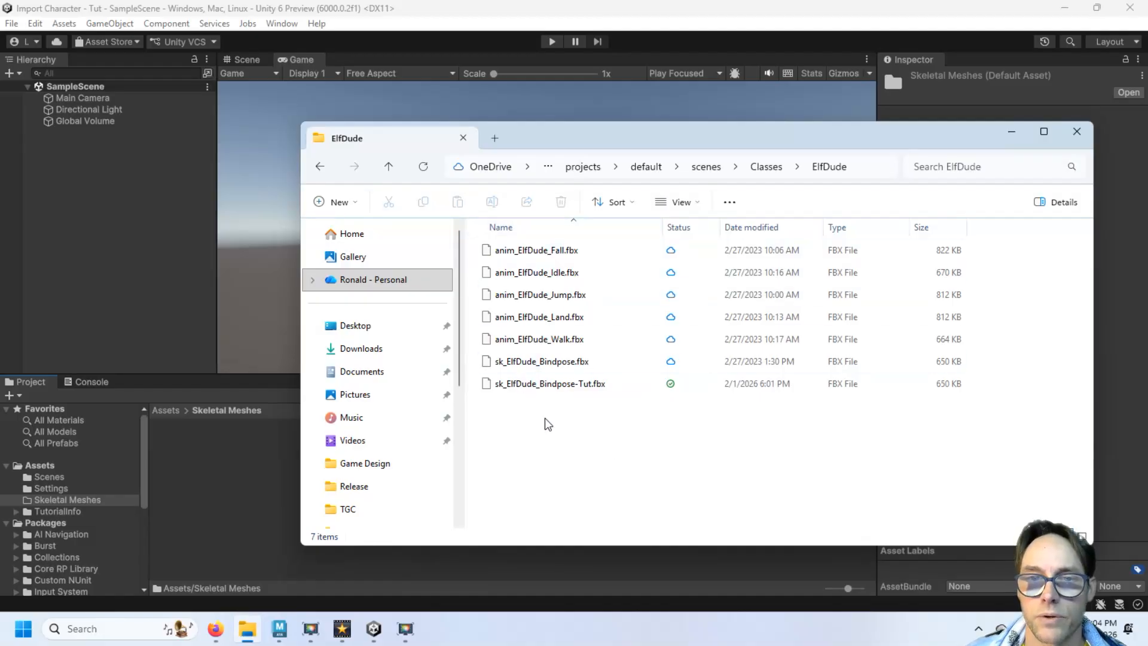
left_click(540, 375)
left_click(530, 339)
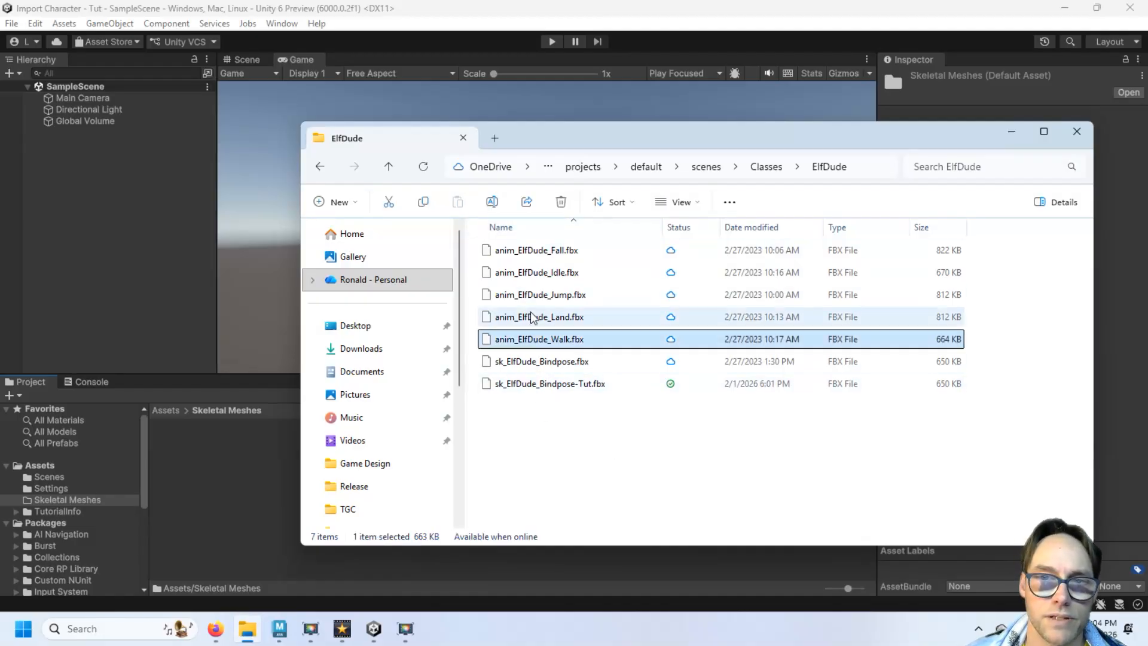
left_click(531, 316)
left_click(533, 294)
left_click(532, 272)
left_click(533, 250)
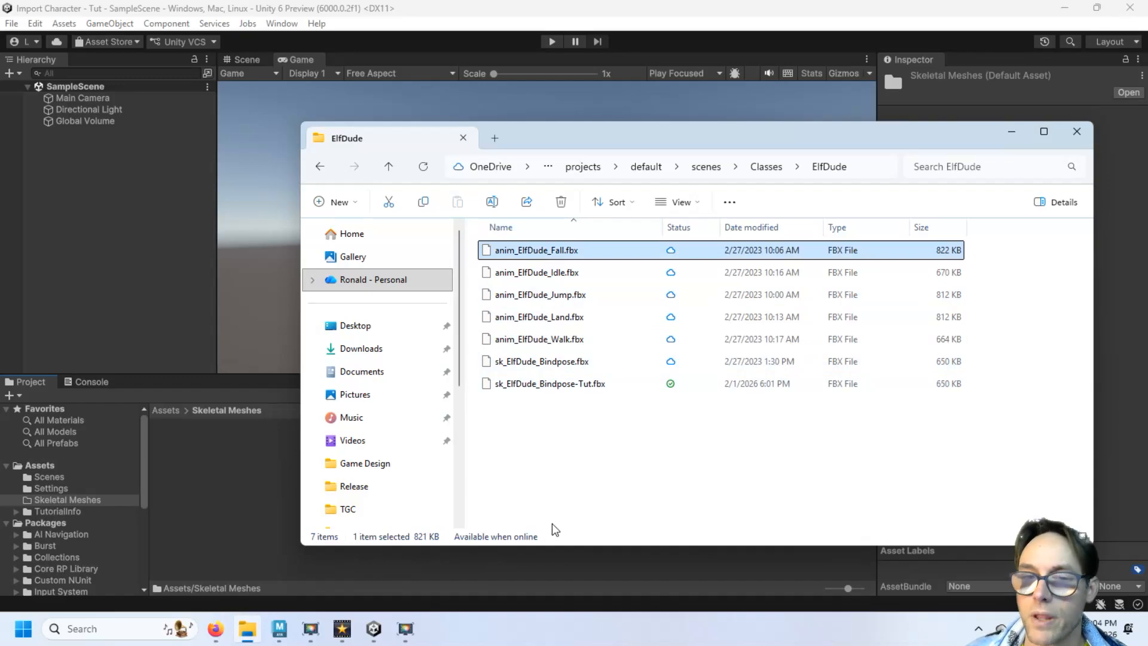
Step: Import sk_ElfDude_Bindpose-Tut.fbx from the ElfDude folder into Unity's Skeletal Meshes folder and return to Unity
left_click(519, 385)
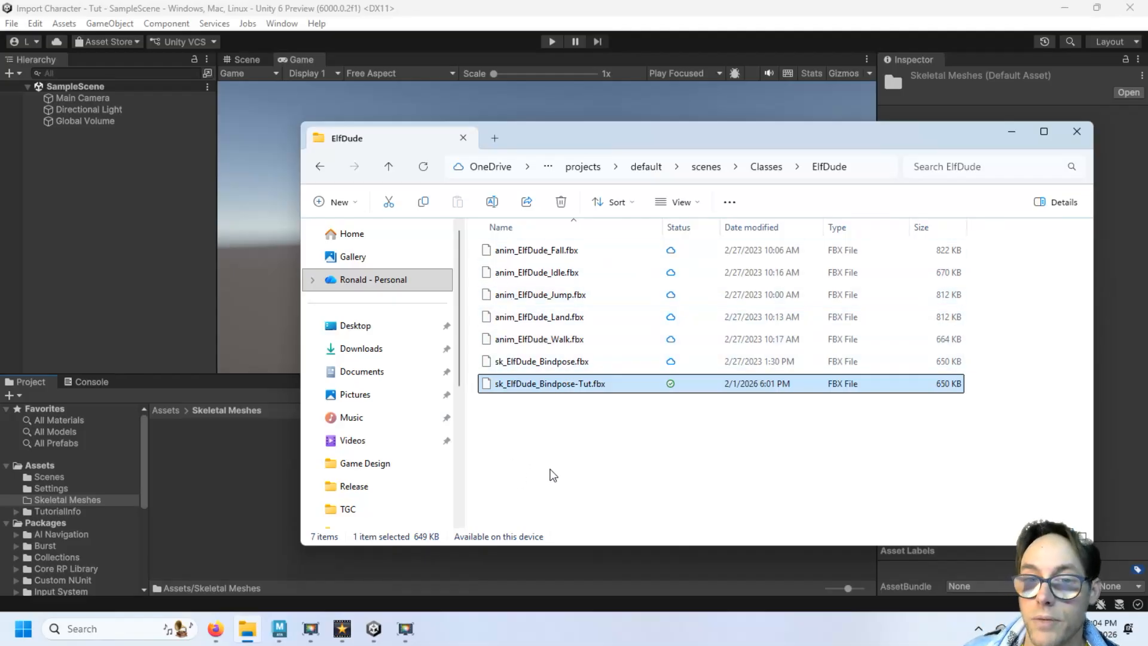
left_click(554, 366)
left_click(557, 384)
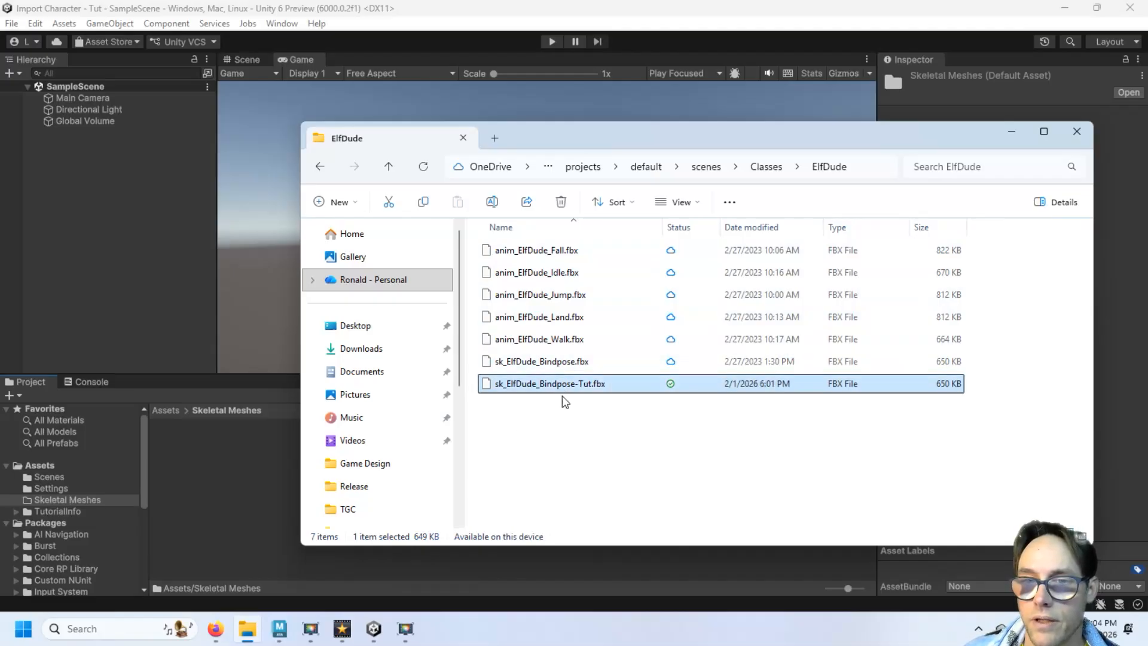
left_click_drag(530, 383, 220, 442)
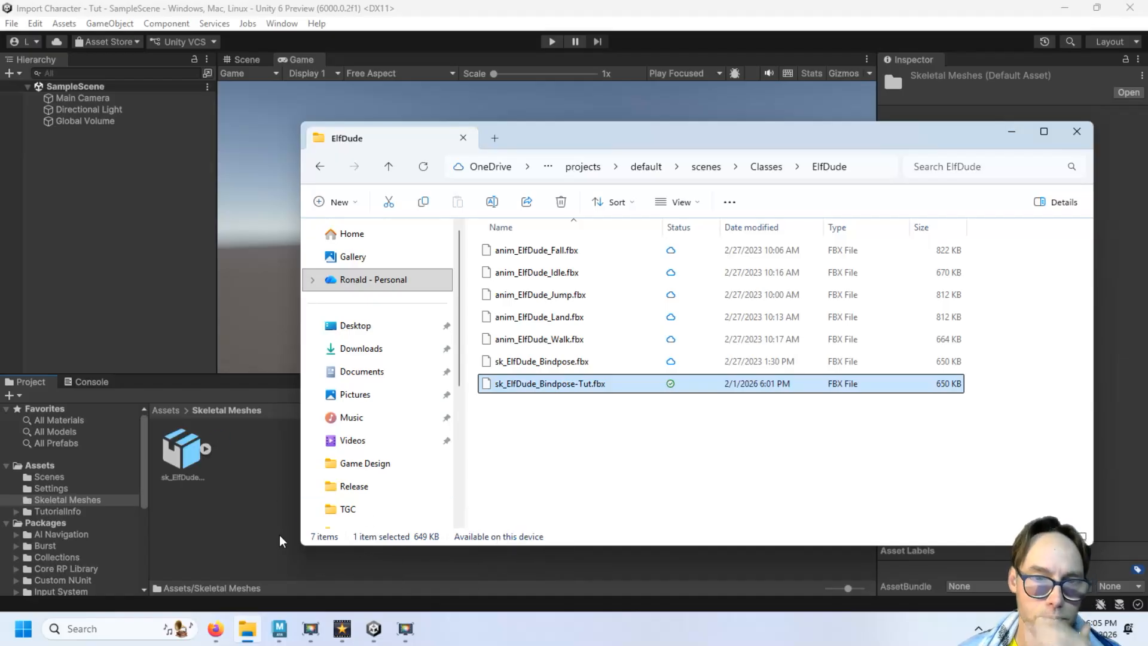
left_click(249, 519)
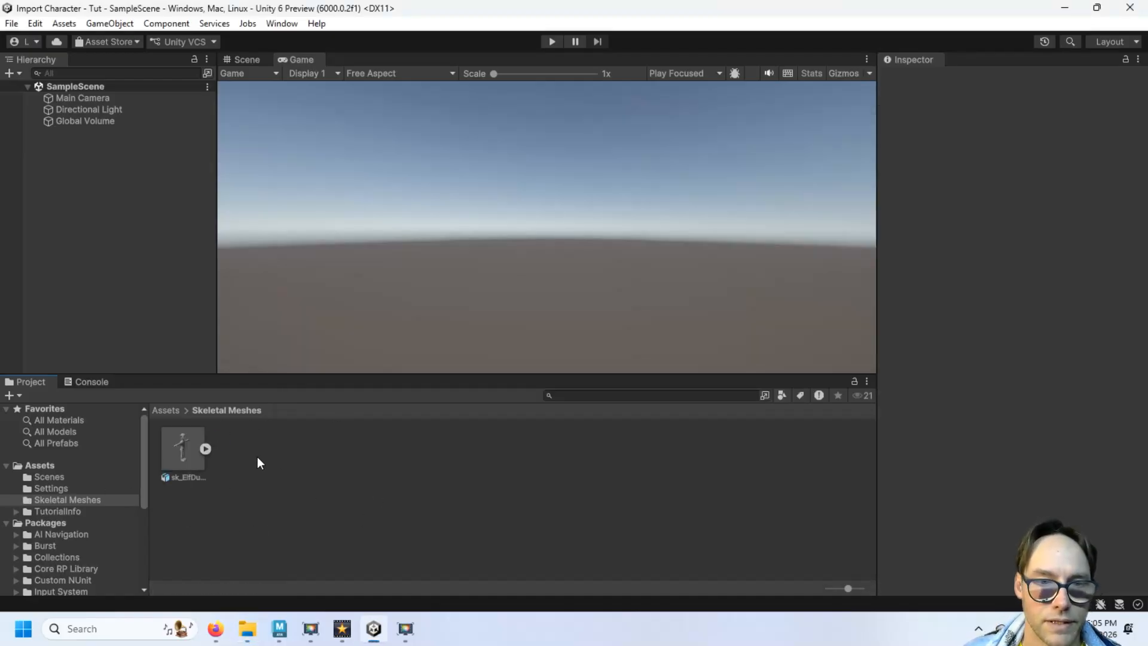
Step: Expand the imported ElfDude model asset and examine its body, material, eye and Root sub-assets
left_click(207, 449)
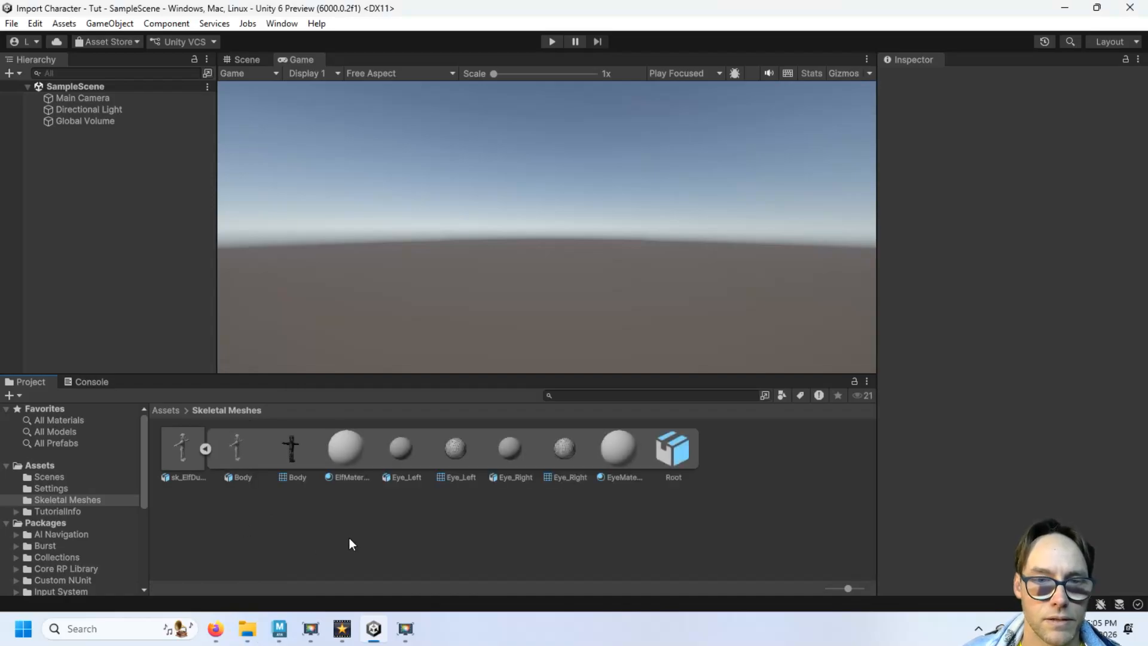
left_click(238, 444)
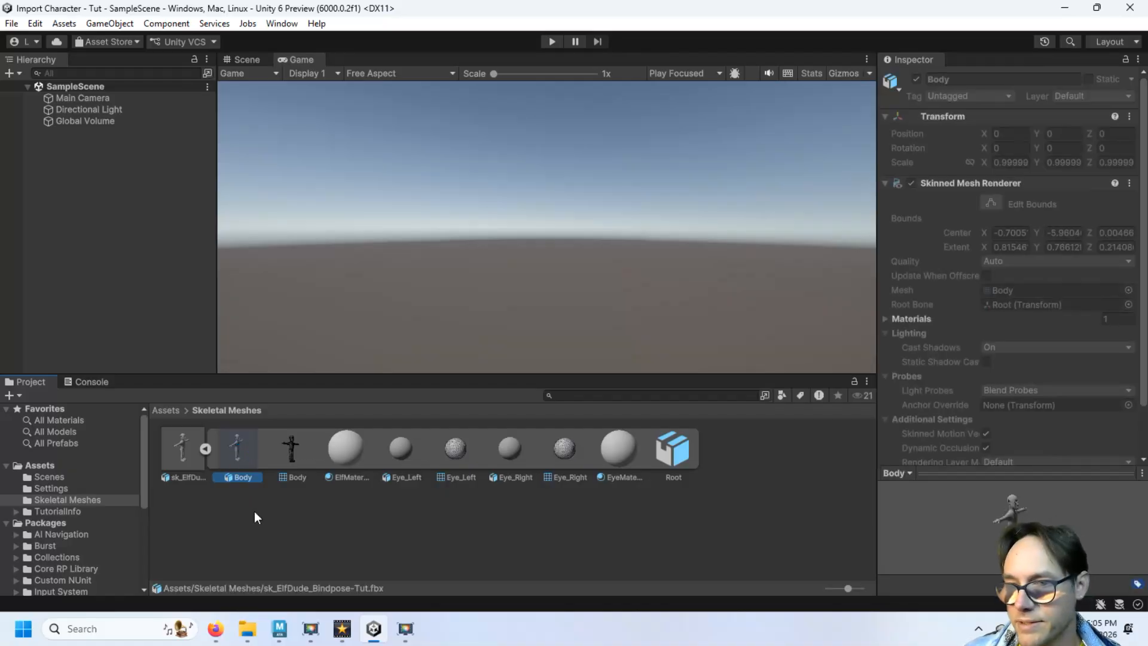
left_click(289, 449)
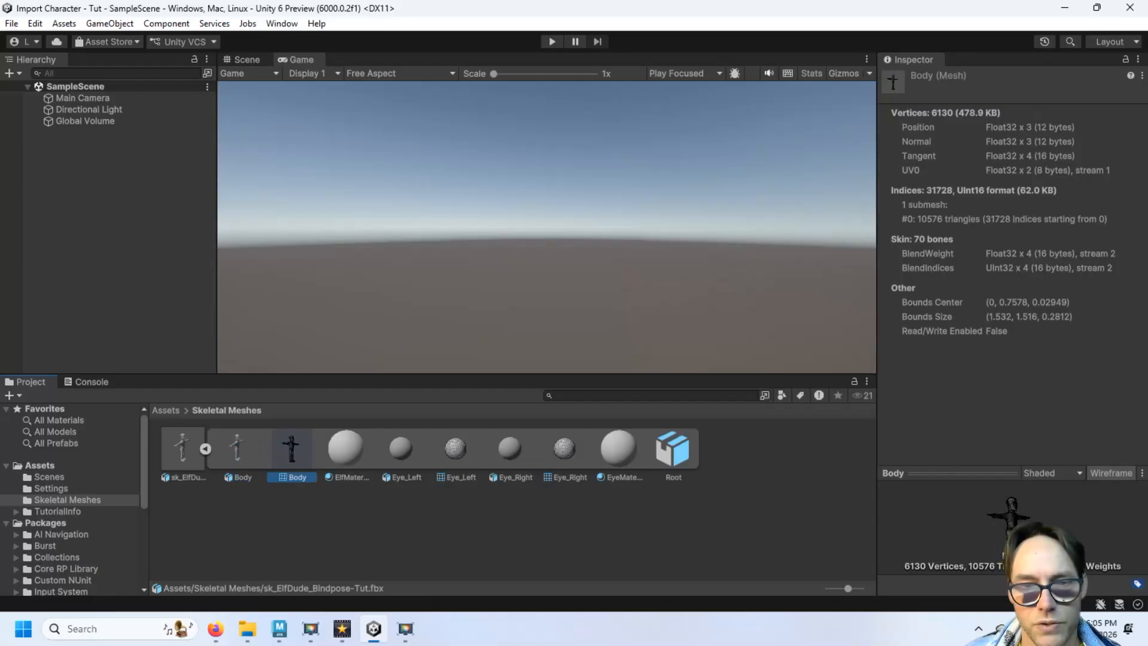
left_click(350, 449)
left_click(396, 447)
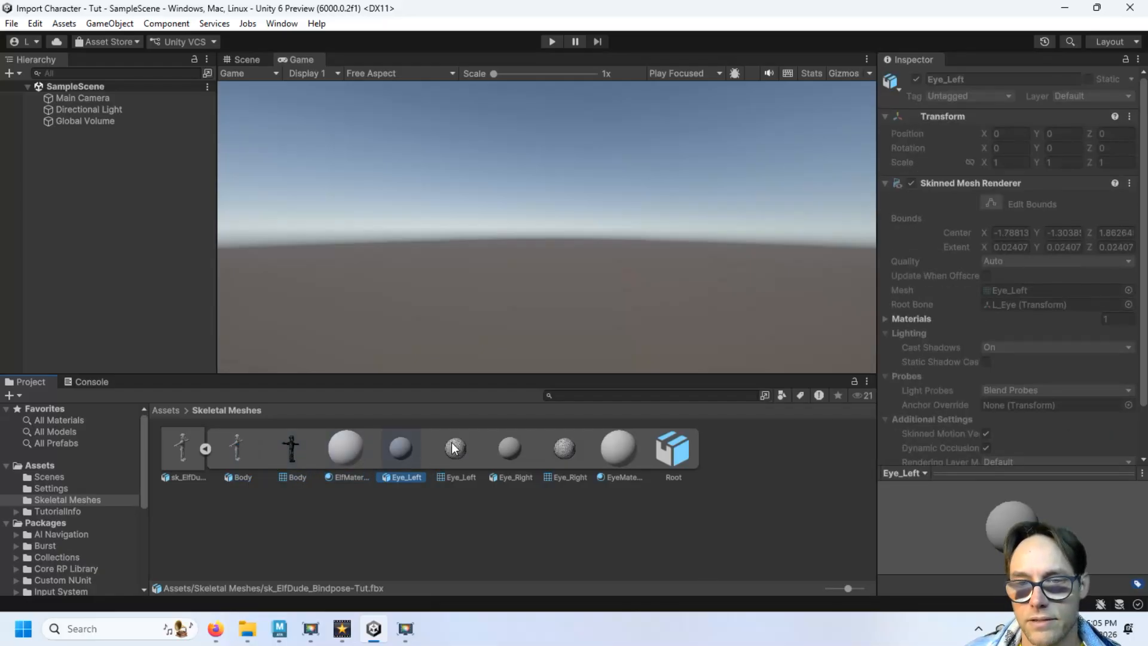
left_click(513, 447)
left_click(569, 446)
left_click(618, 448)
left_click(673, 450)
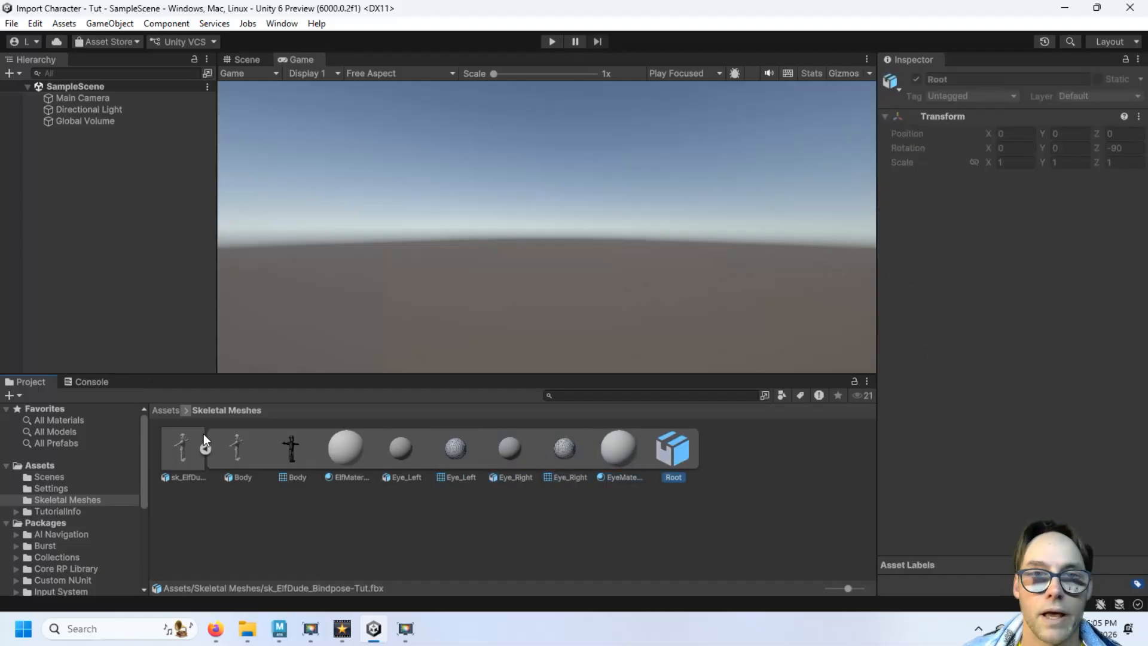
Step: Place the sk_ElfDude_Bindpose-Tut model in the Scene view and frame it
left_click(247, 60)
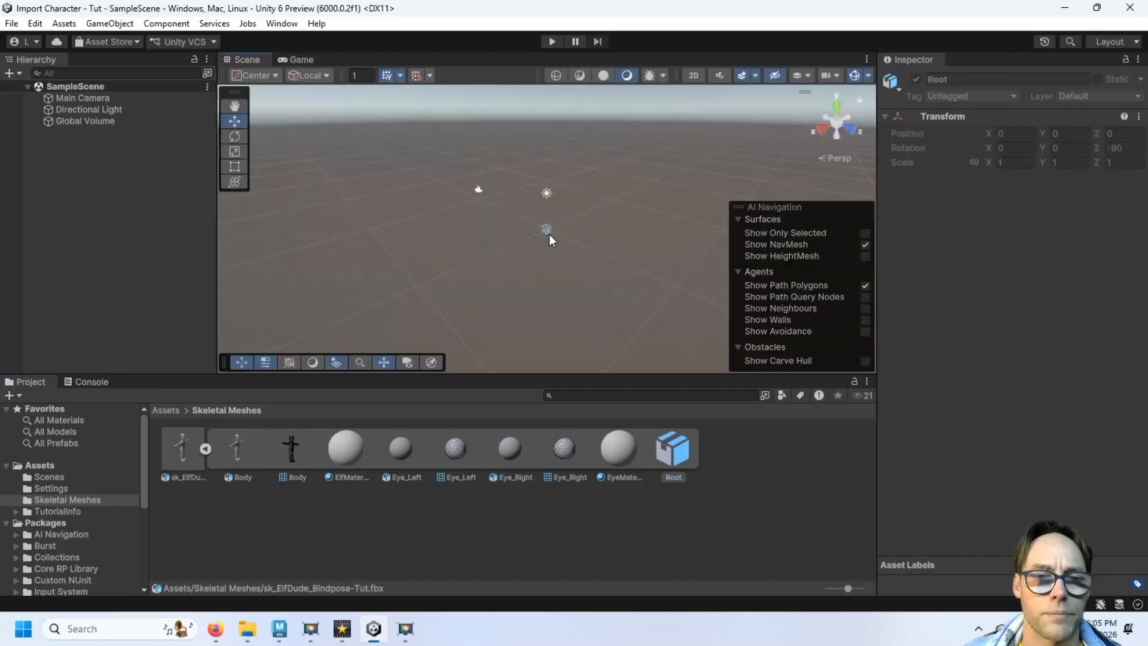
left_click_drag(180, 456, 483, 241)
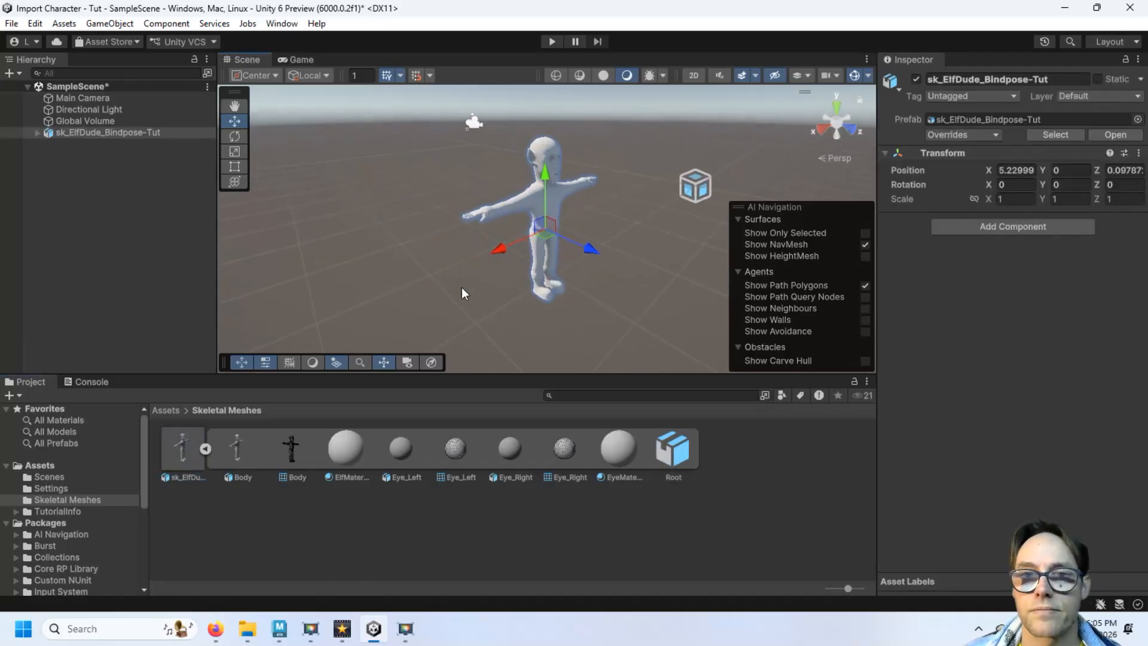
key("f")
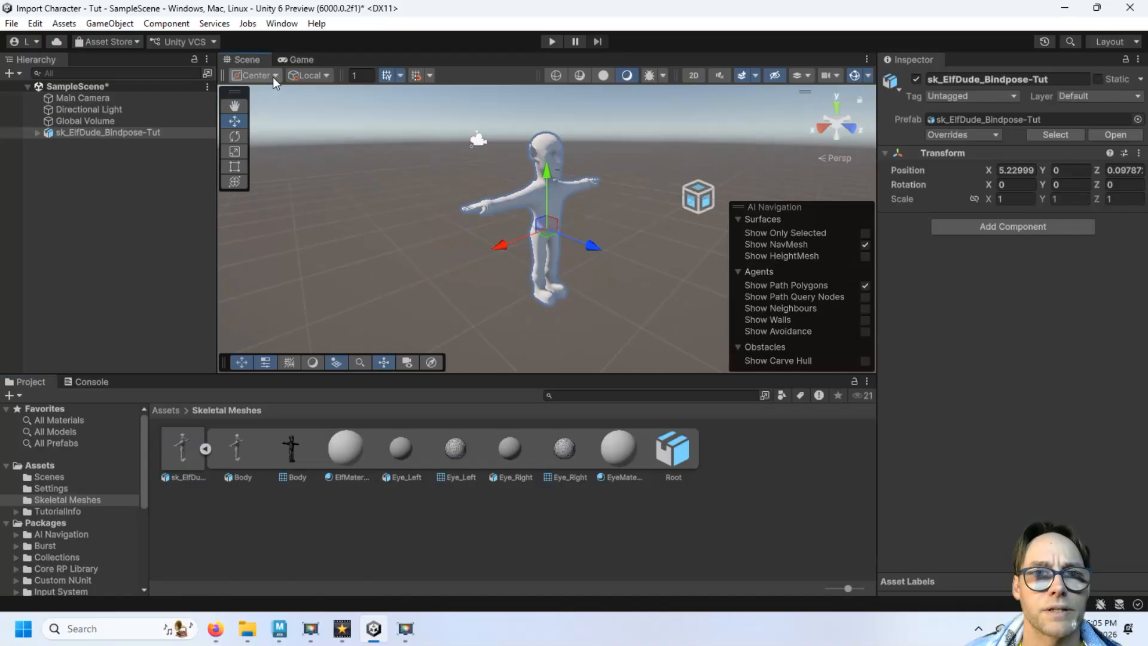
Step: Set the Scene view's tool handle position to Pivot and deselect the character
left_click(331, 77)
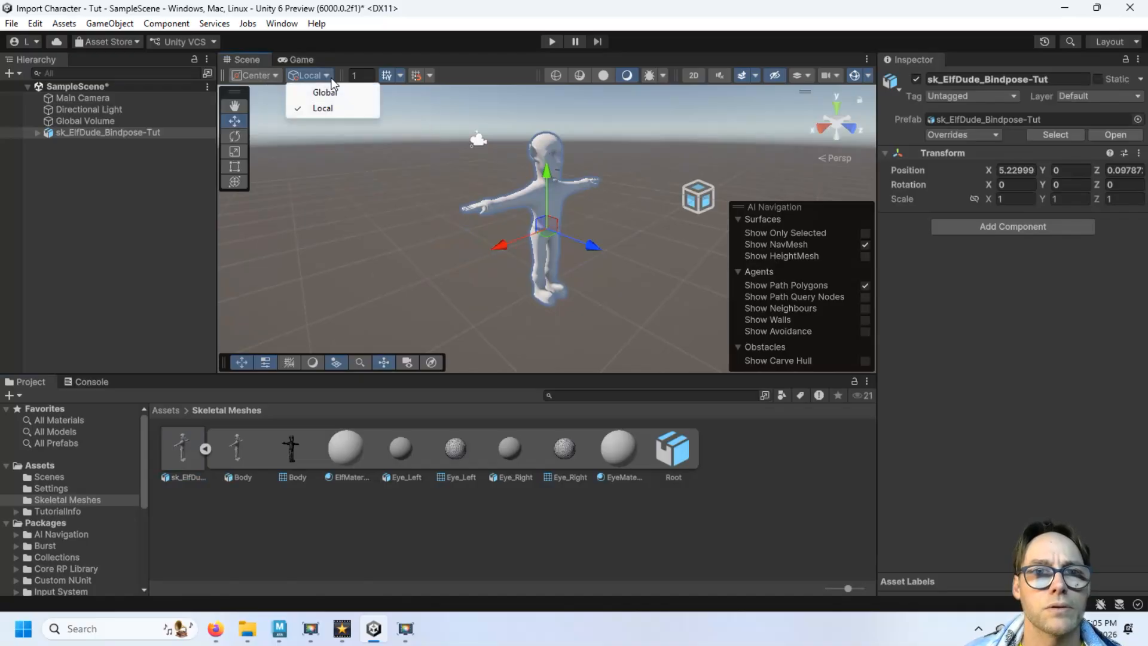
left_click(267, 75)
left_click(267, 75)
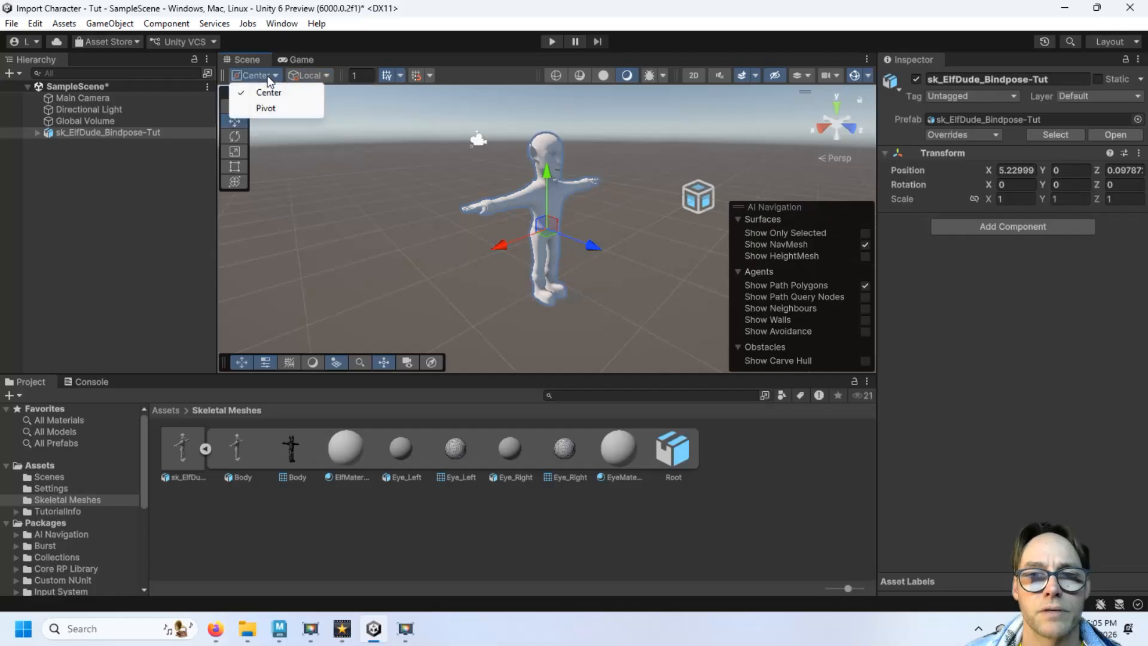
left_click(262, 110)
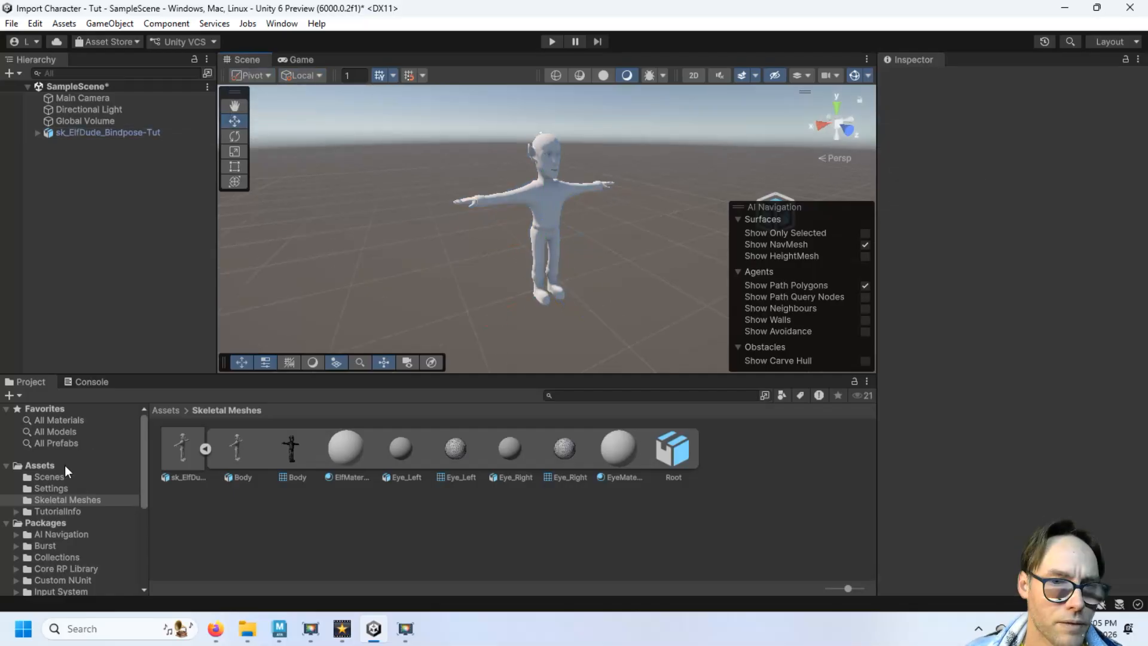
Step: Create a new folder named Textures inside the Assets folder
left_click(64, 465)
right_click(63, 465)
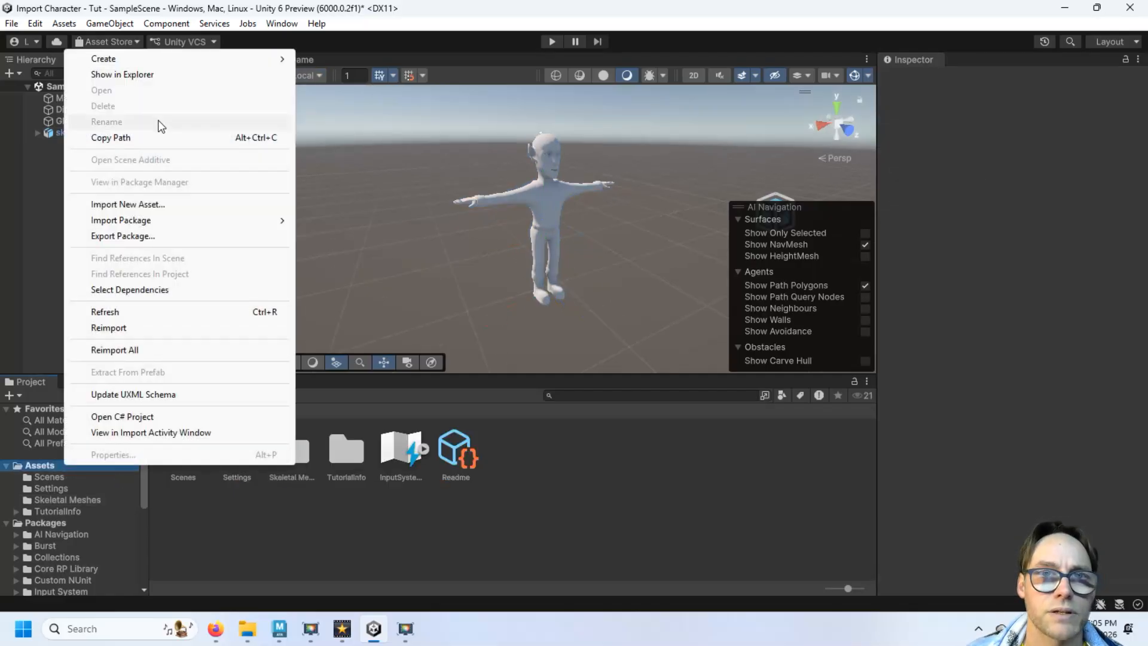
mouse_move(150, 64)
left_click(305, 58)
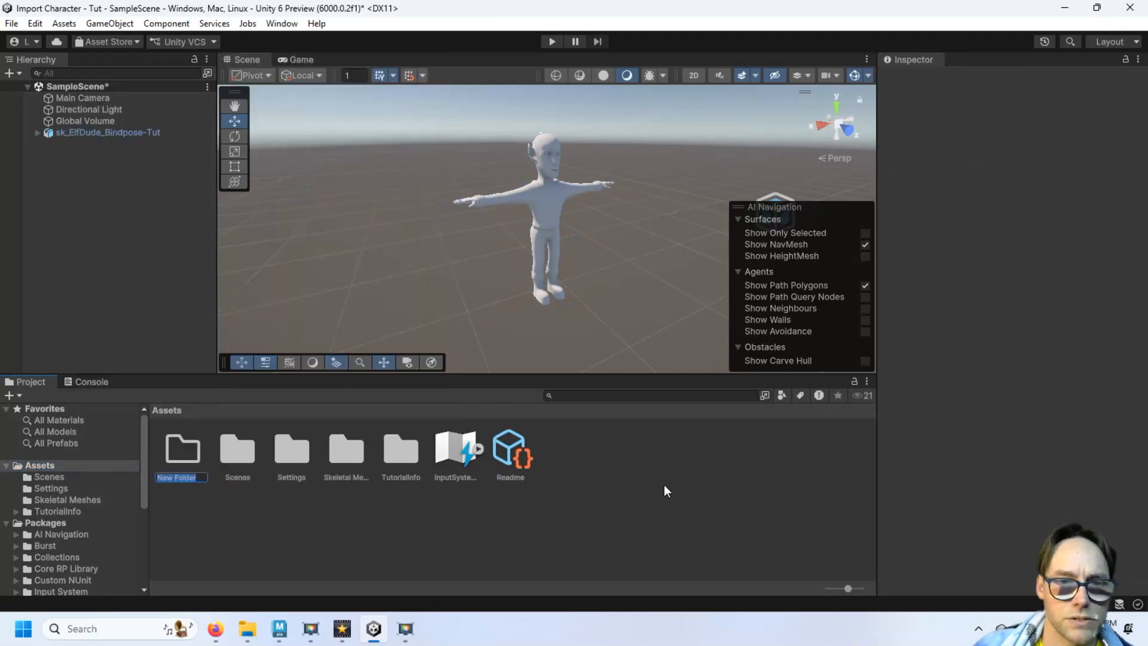
type("Textures")
key("Return")
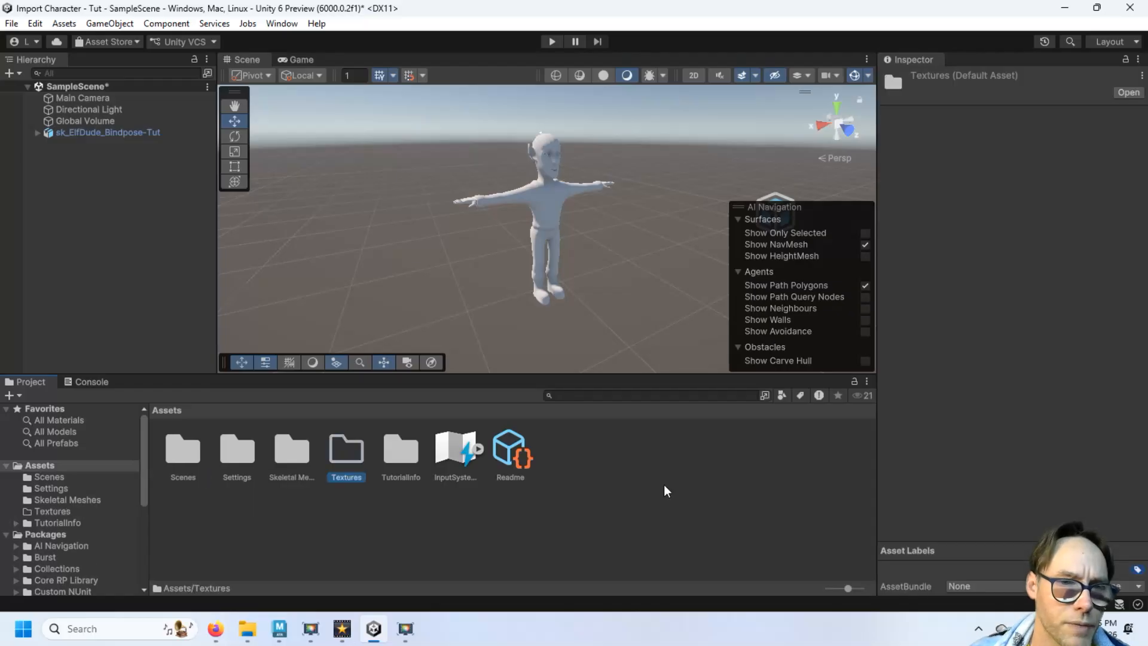
Step: Create a new folder named Materials inside the Assets folder and select the Textures folder
right_click(55, 465)
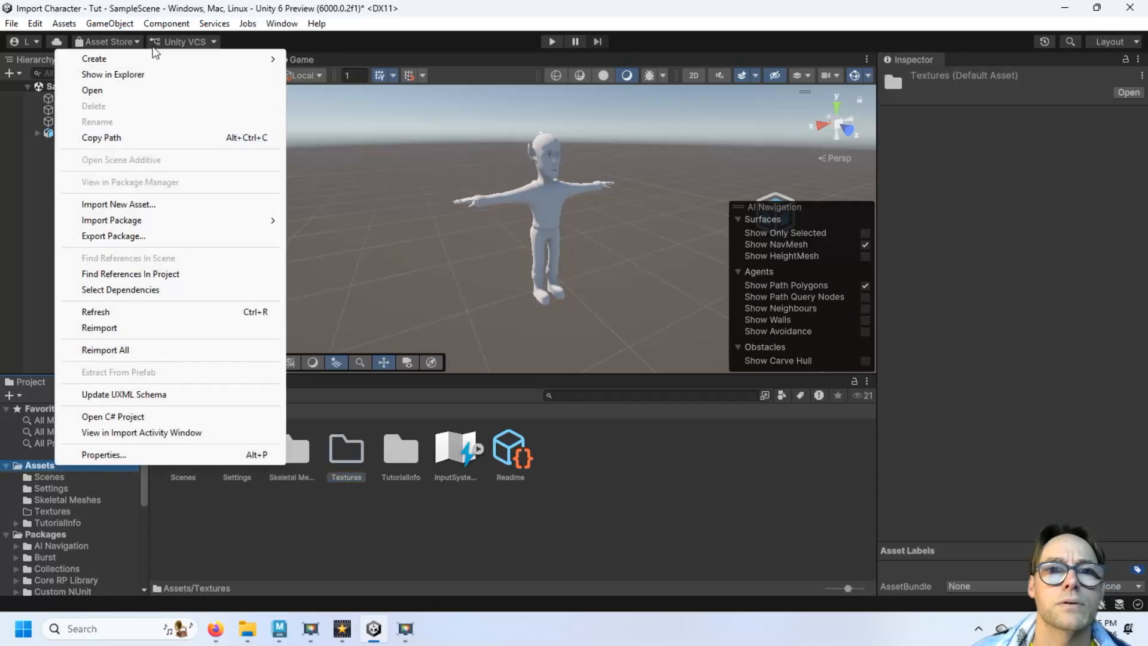
mouse_move(147, 58)
left_click(359, 59)
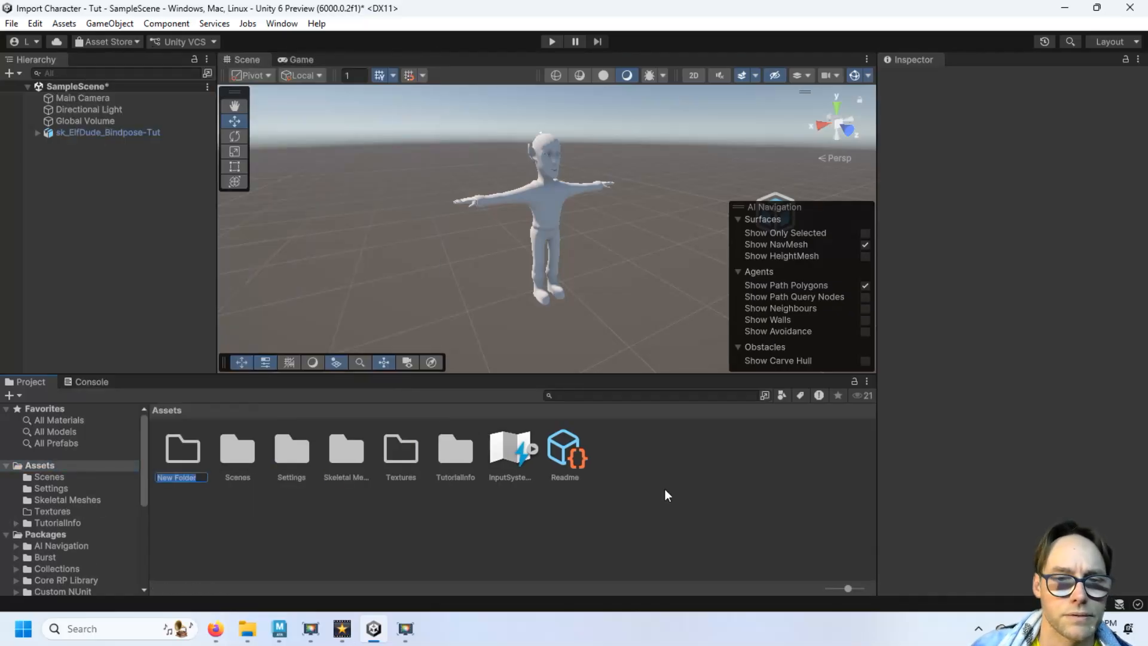
type("Materials")
key("Return")
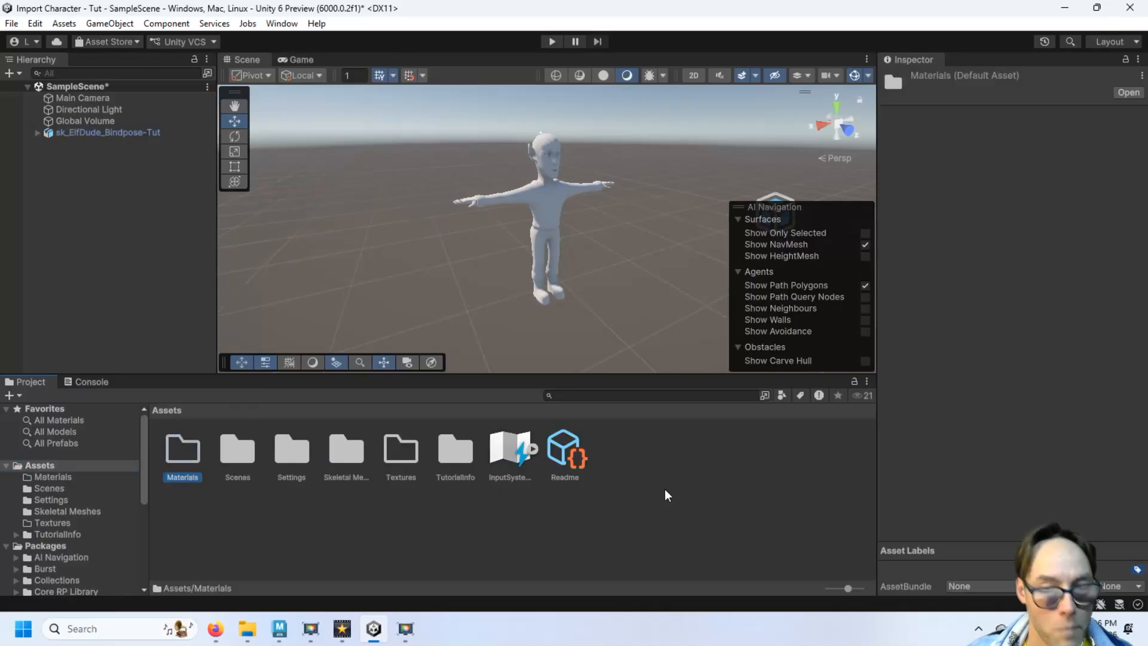
left_click(393, 461)
left_click(185, 453)
left_click(389, 455)
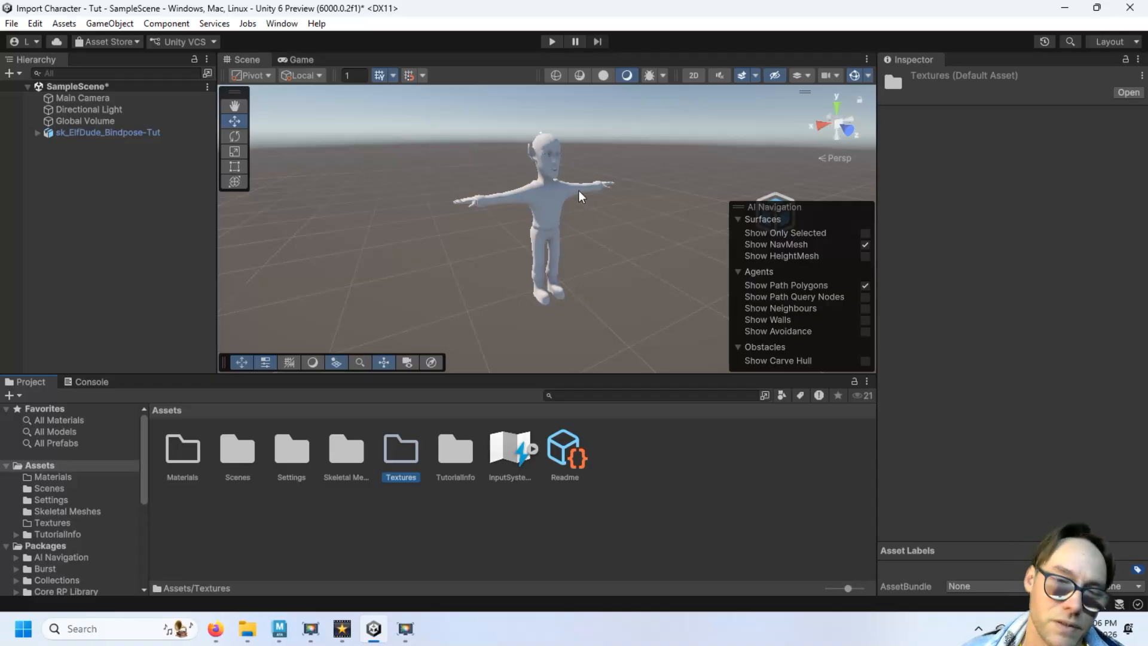
Step: Switch to Maya and copy the image file path of the color texture used by the Body mesh's ElfMaterial
left_click(280, 628)
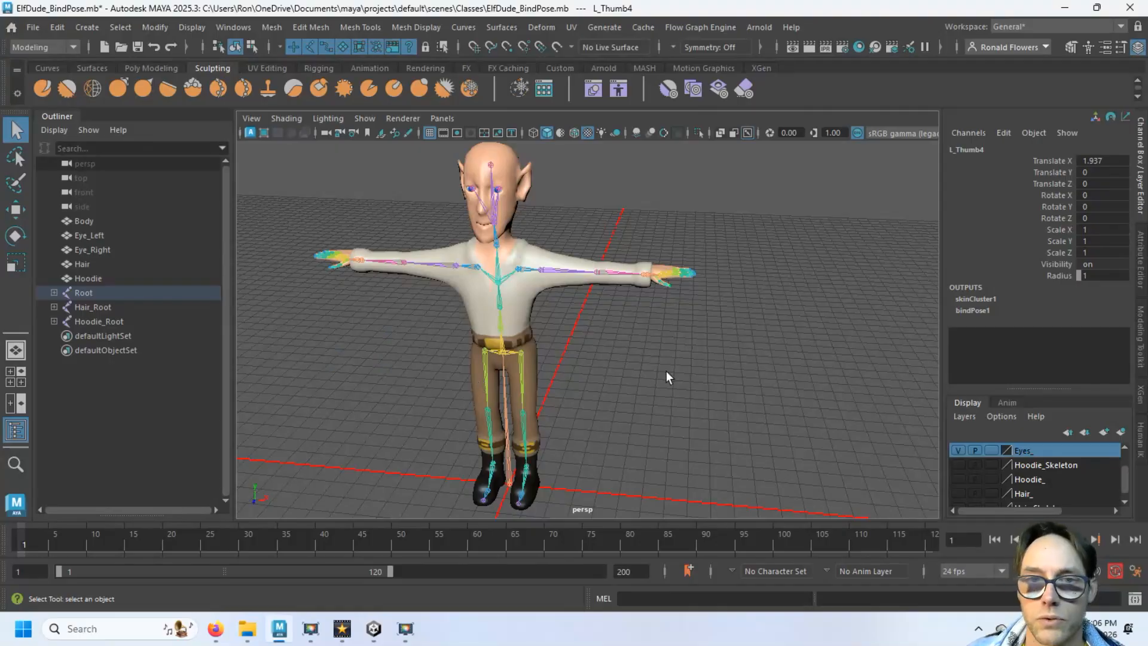
left_click(523, 308)
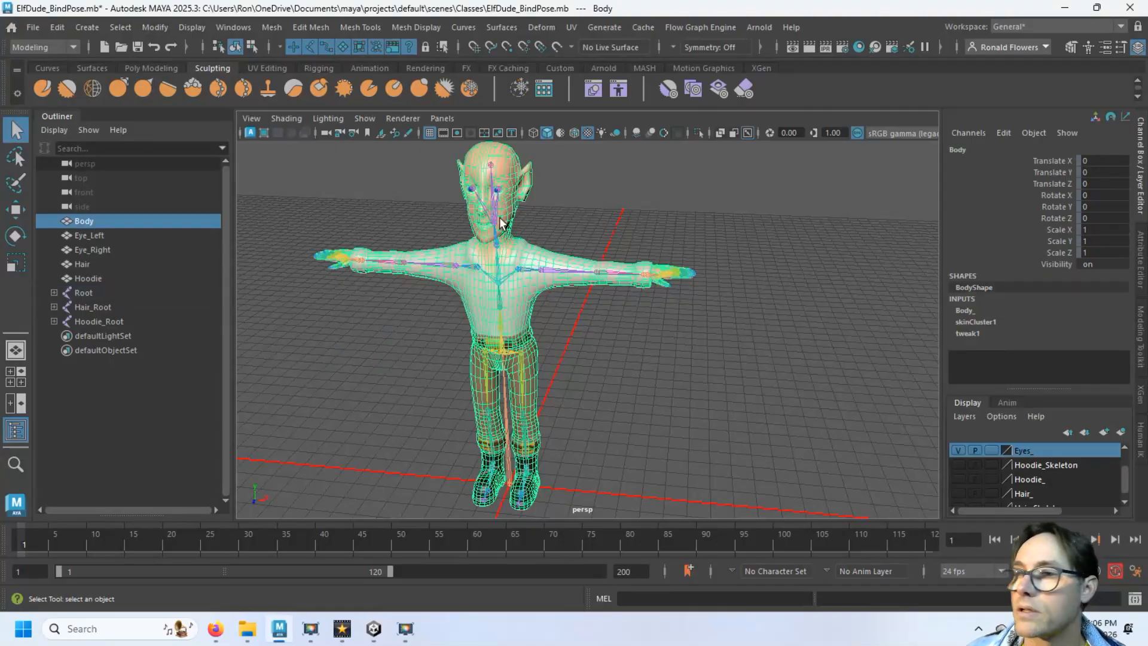
key("ctrl+a")
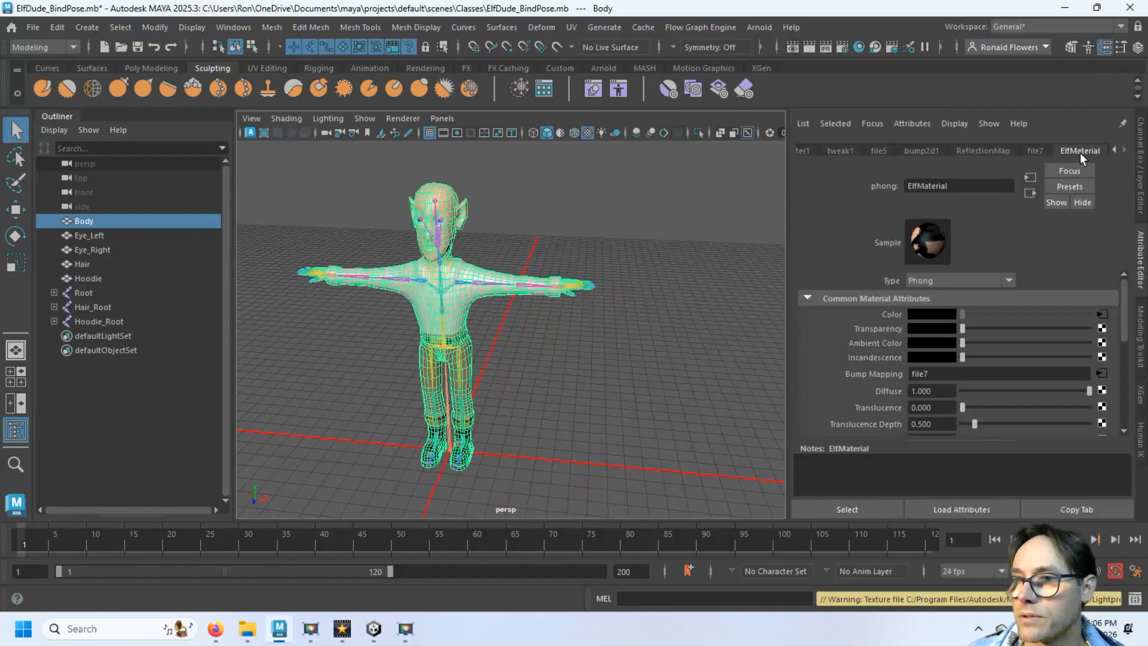
left_click(1103, 314)
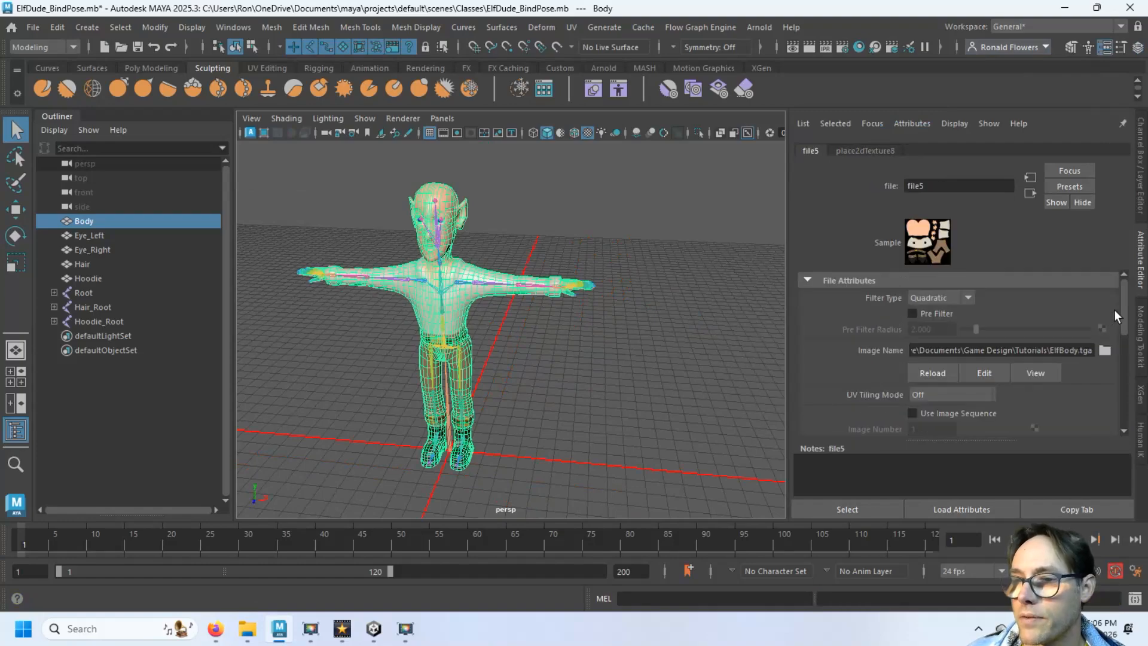
triple_click(1064, 350)
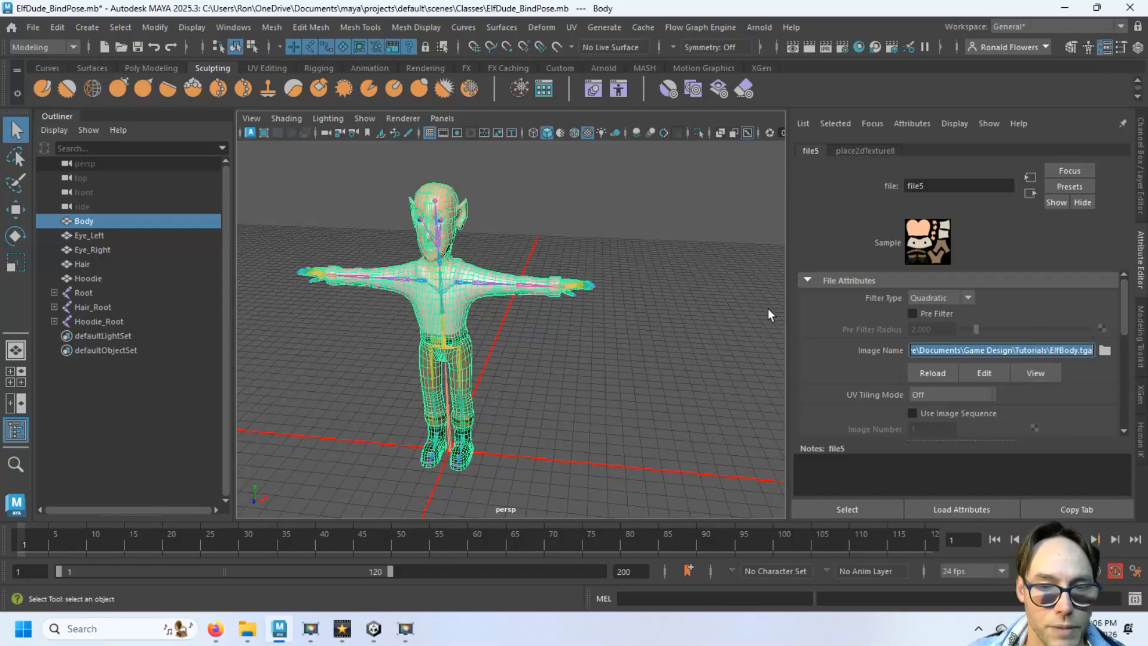
Step: Switch to File Explorer and open the texture's Tutorials folder in a new tab using the copied path without ElfBody.tga
left_click(247, 630)
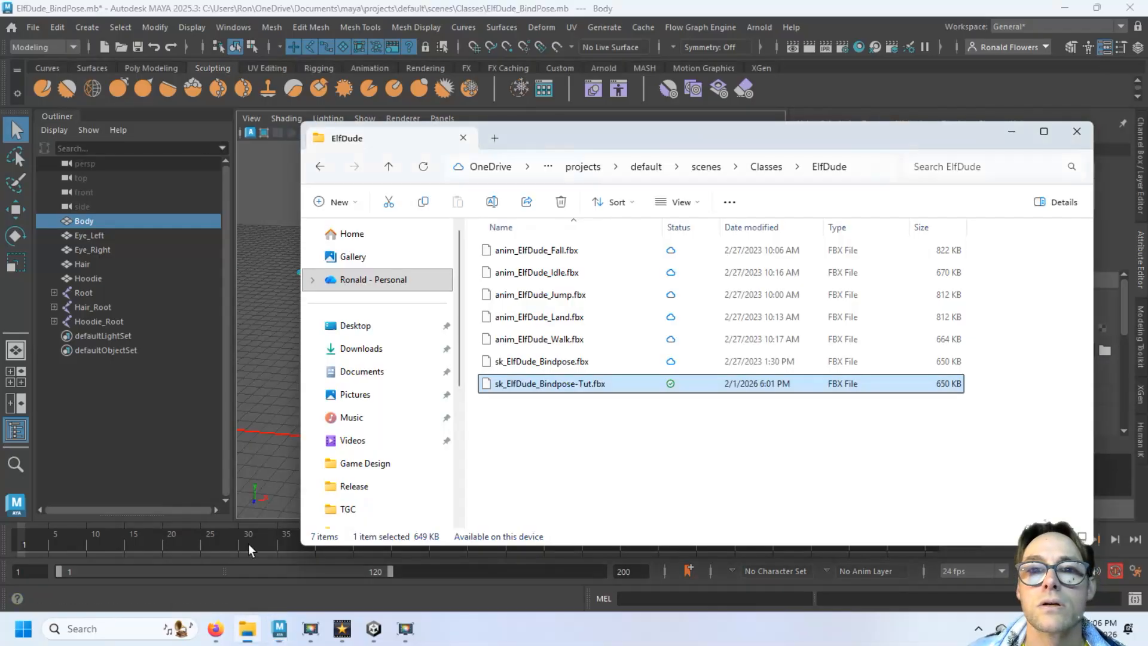
left_click(494, 135)
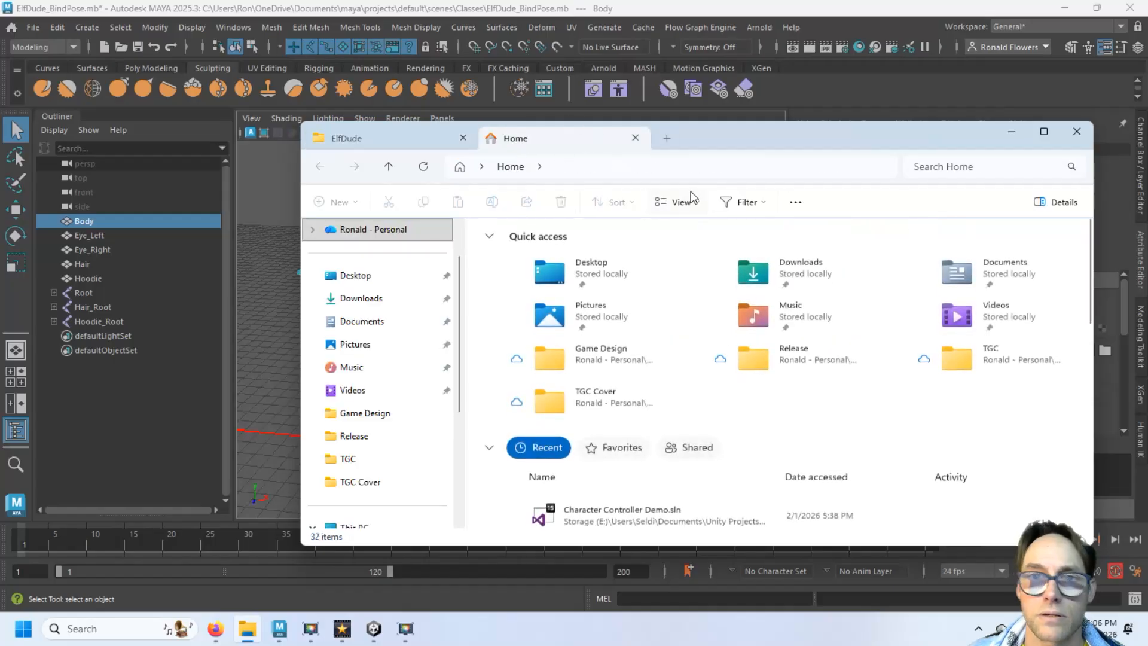
left_click(592, 166)
type("C:\\Users\\Ron\\OneDrive\\Documents\\Game Design\\Tutorials\\ElfBody.tga")
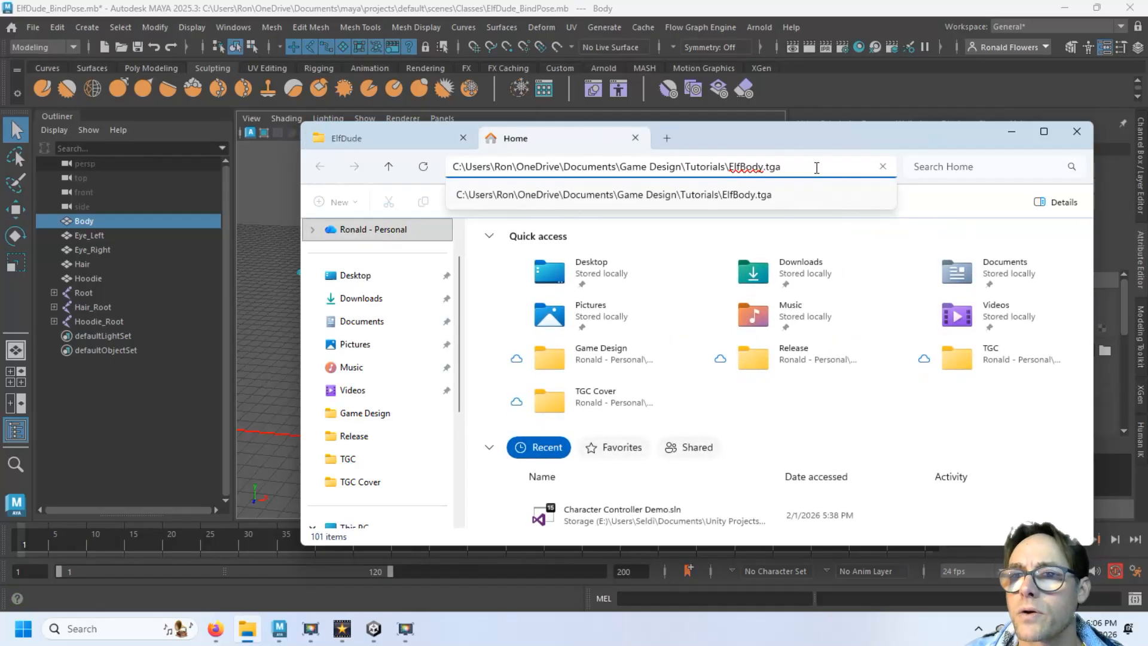
key("BackSpace")
key("BackSpace")
key("BackSpace")
key("BackSpace")
key("BackSpace")
key("BackSpace")
key("BackSpace")
key("BackSpace")
key("BackSpace")
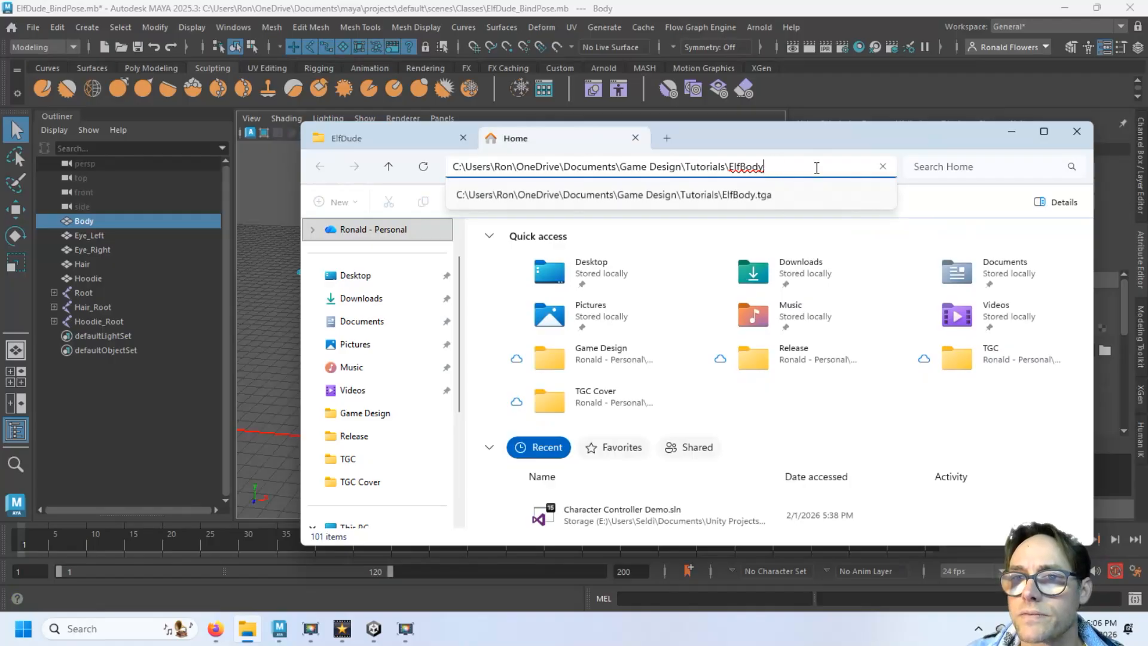
key("BackSpace")
key("BackSpace")
key("BackSpace")
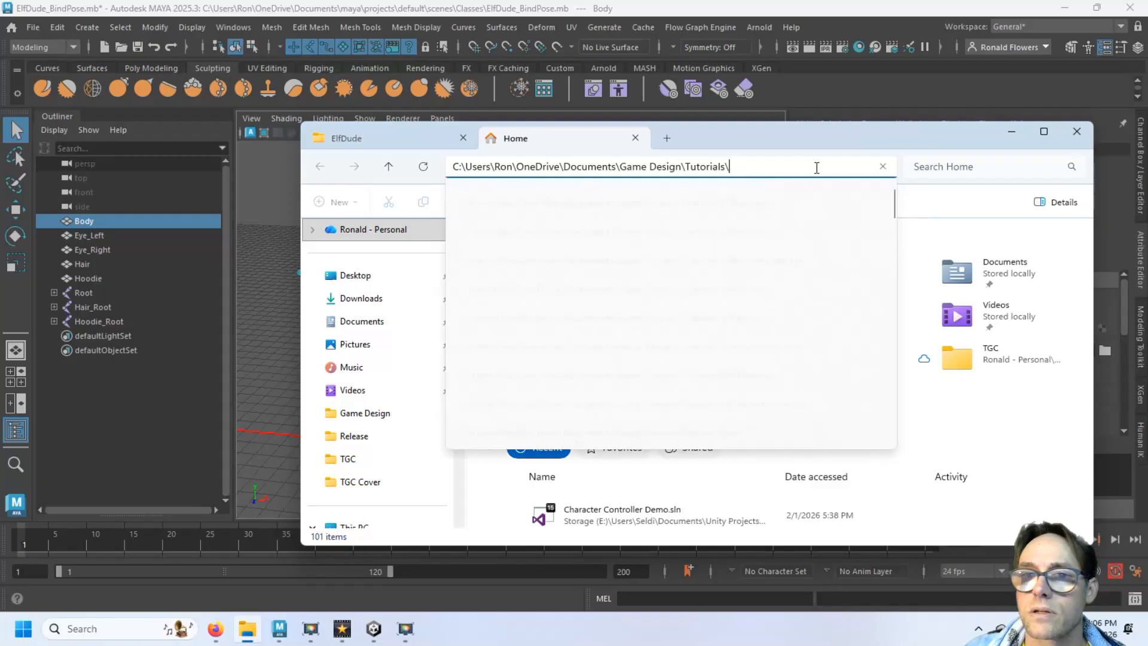
key("Return")
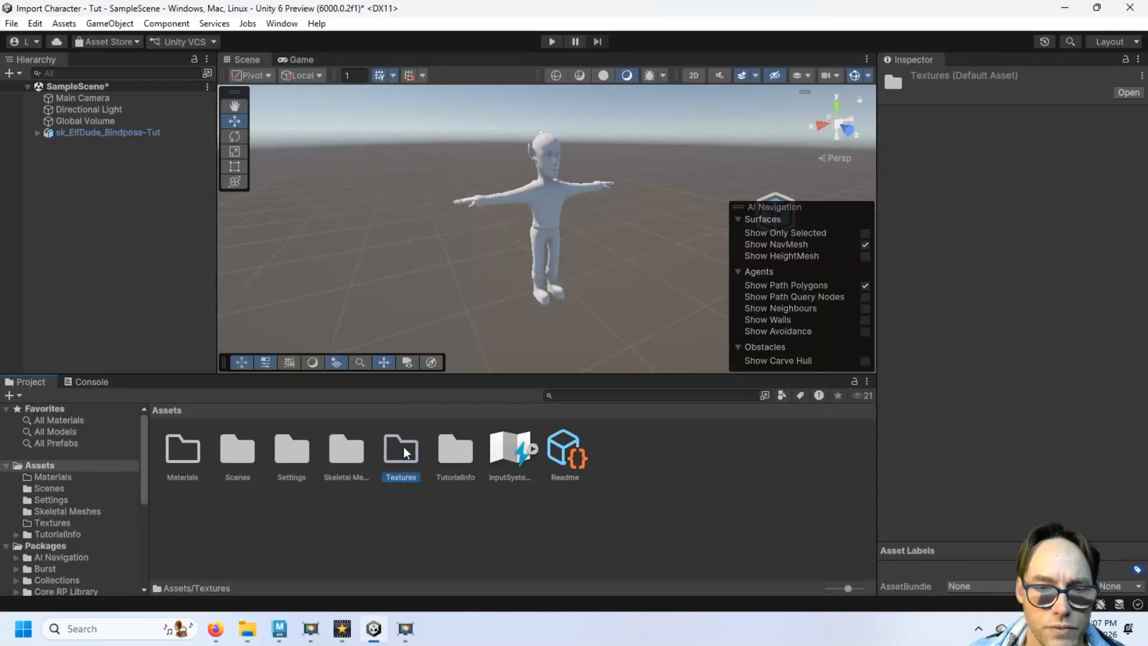
Step: Open Unity's Textures folder and import ElfBody.tga into it from the Tutorials folder in File Explorer
double_click(403, 449)
left_click(246, 629)
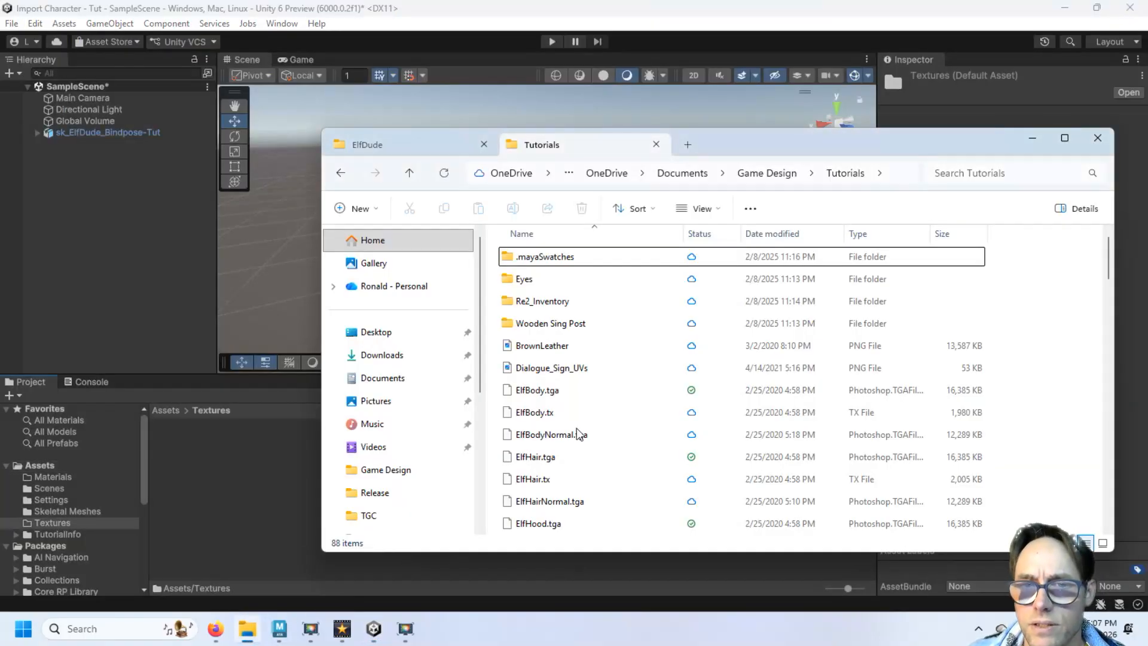
left_click(567, 397)
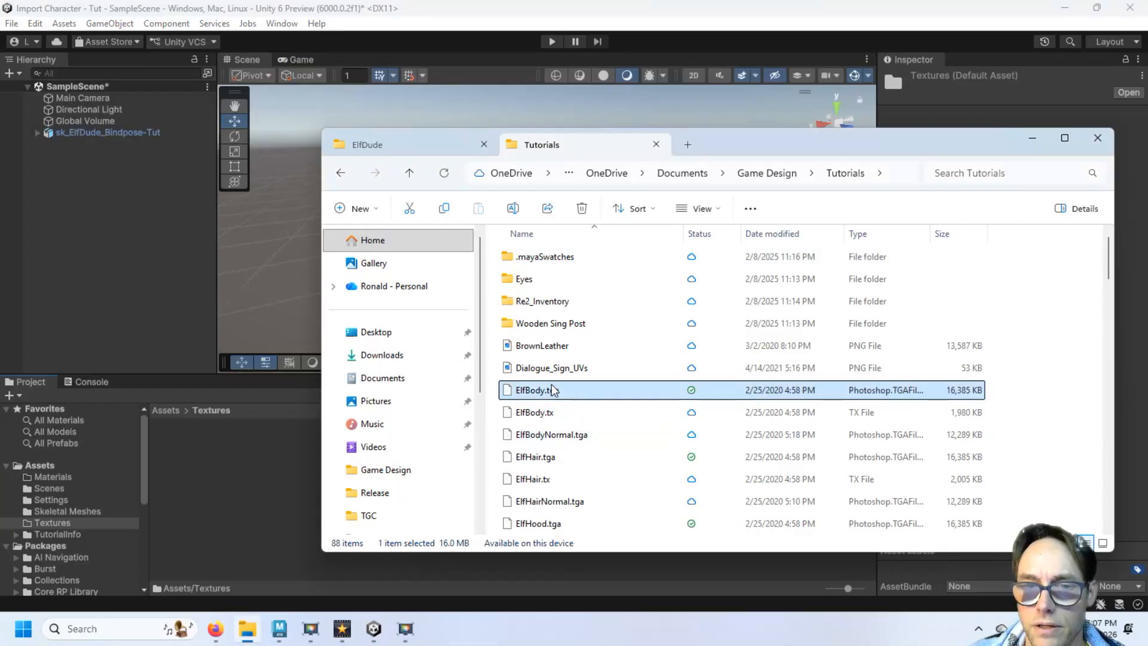
left_click_drag(541, 396, 265, 464)
Step: Import ElfBodyNormal, ElfHair, ElfHairNormal, ElfHood, ElfHoodNormal and Eye_Diffuse TGA files from the Tutorials folder into Unity's Textures folder
left_click(616, 462)
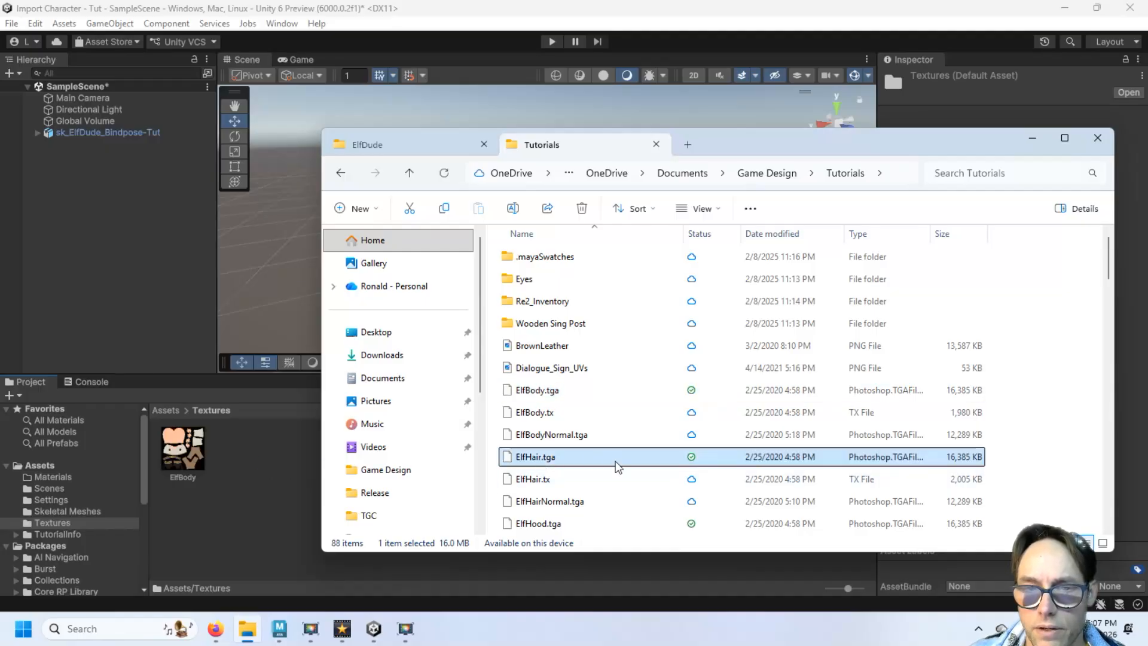
scroll(583, 400, "up", 1)
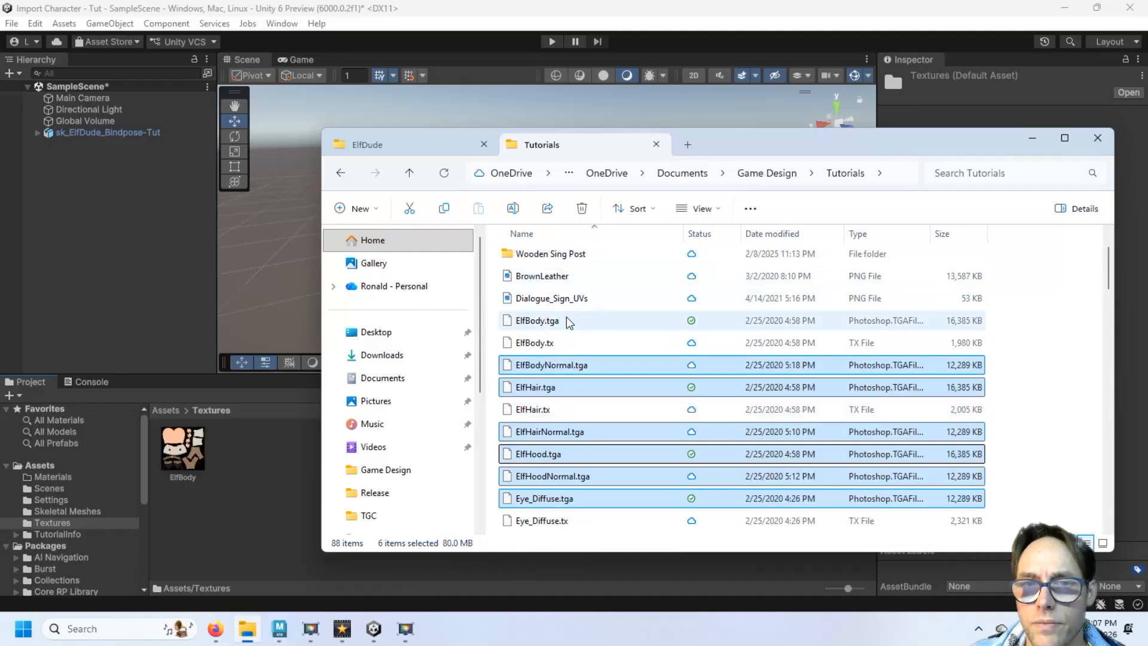
scroll(581, 391, "down", 2)
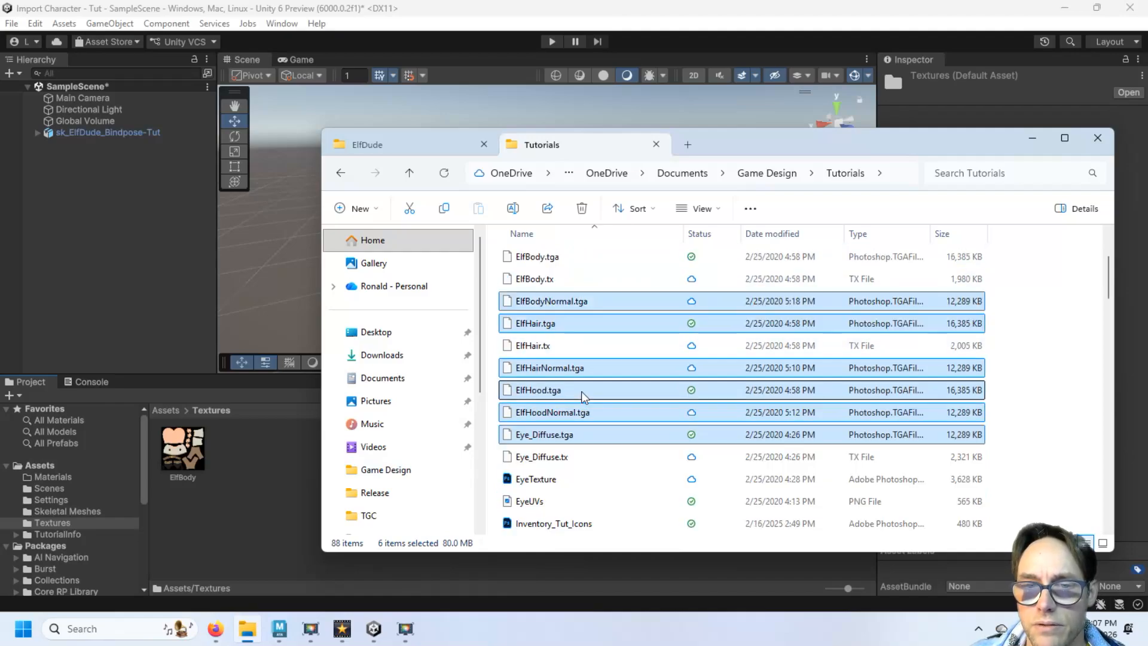
scroll(581, 391, "down", 2)
scroll(587, 328, "up", 4)
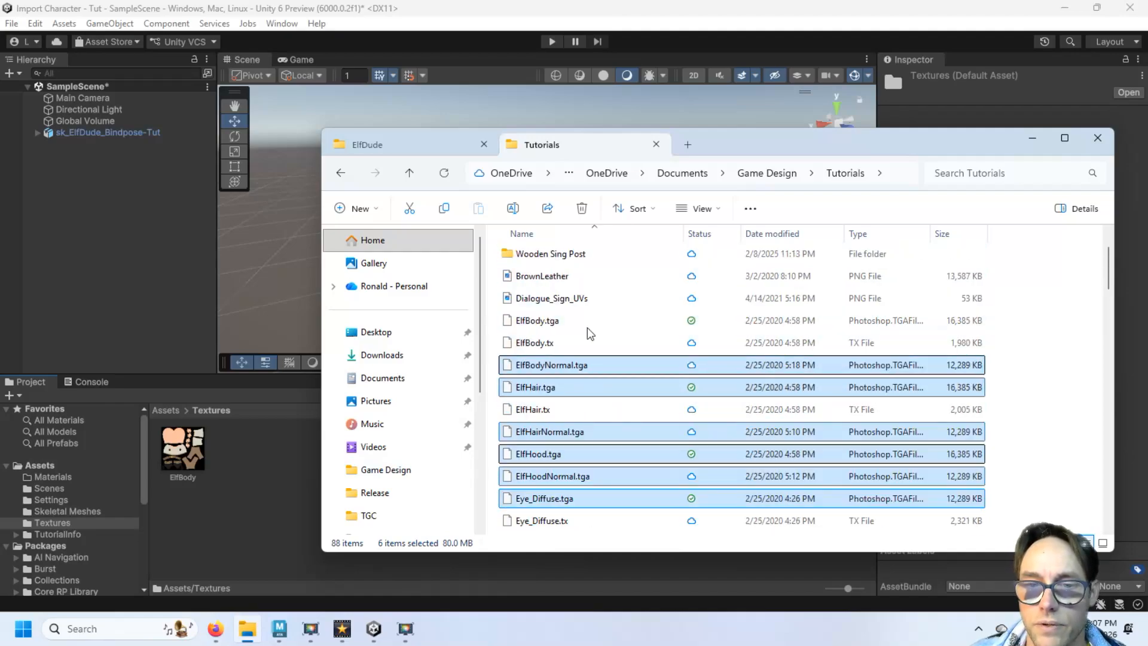
left_click_drag(559, 504, 251, 473)
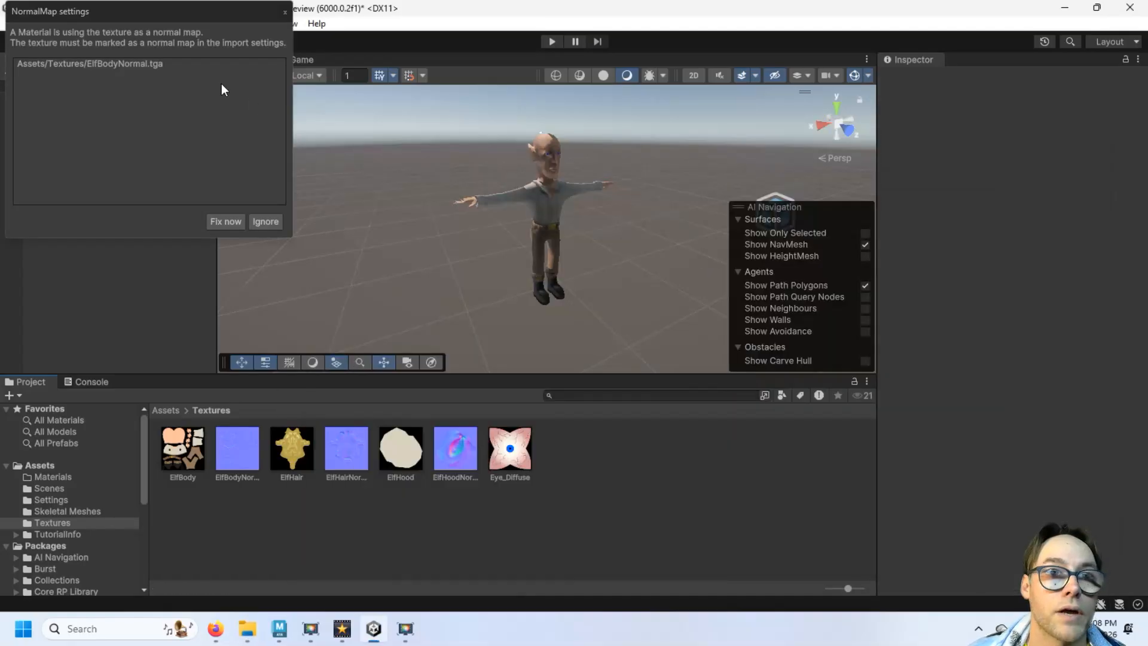
Step: Check the three imported normal textures and apply the NormalMap settings fix to ElfBodyNormal.tga
left_click_drag(141, 11, 647, 135)
left_click(238, 449)
left_click(347, 448)
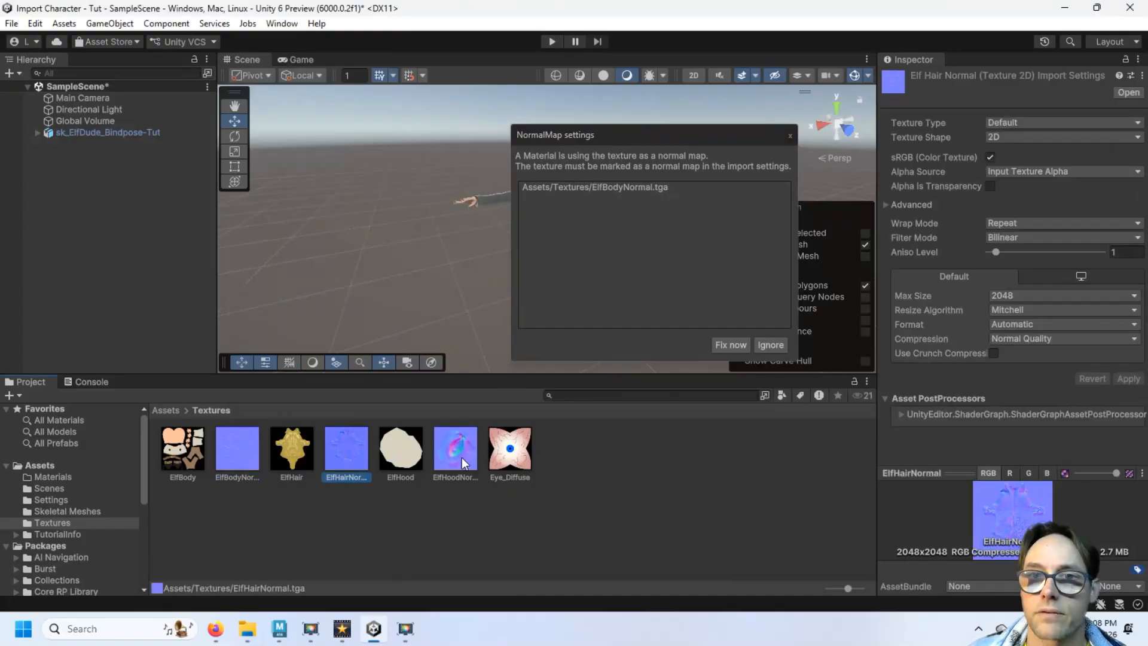
left_click(456, 449)
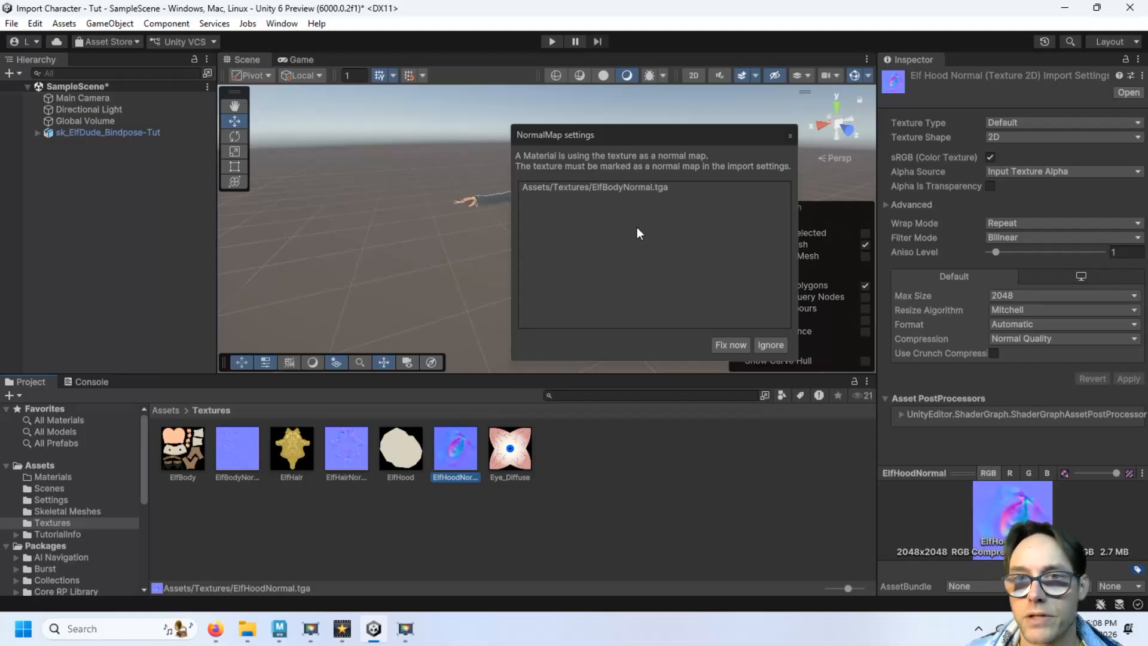
left_click_drag(650, 139, 558, 131)
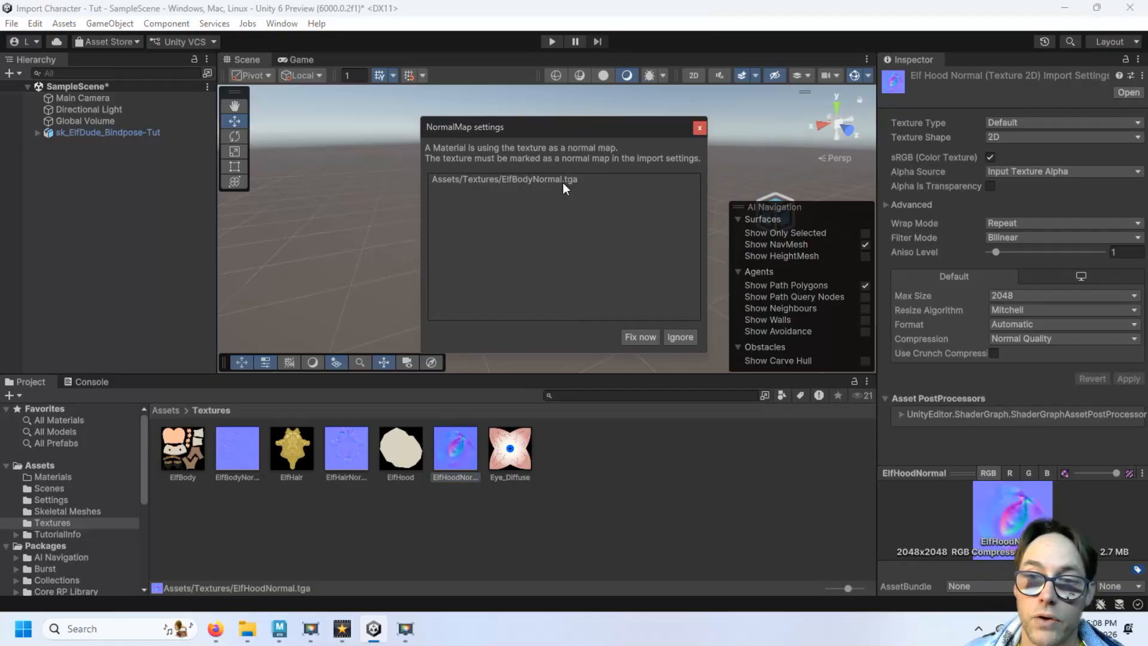
left_click(639, 338)
Step: Set the ElfHairNormal texture's type to Normal map and save its import settings
left_click(346, 449)
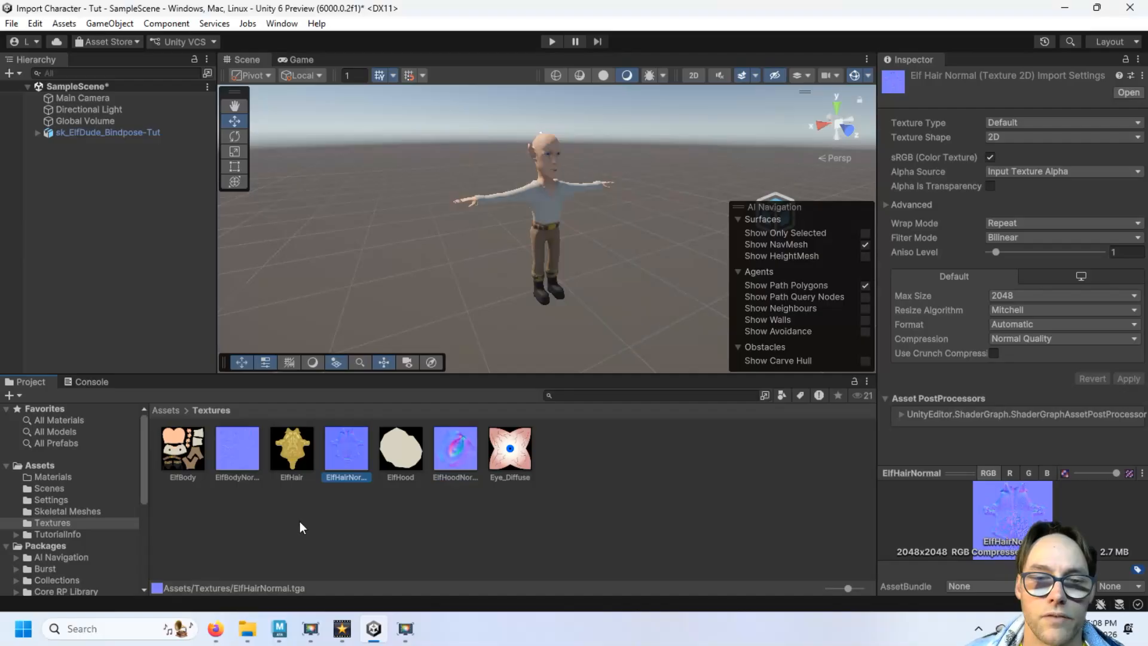
left_click(241, 447)
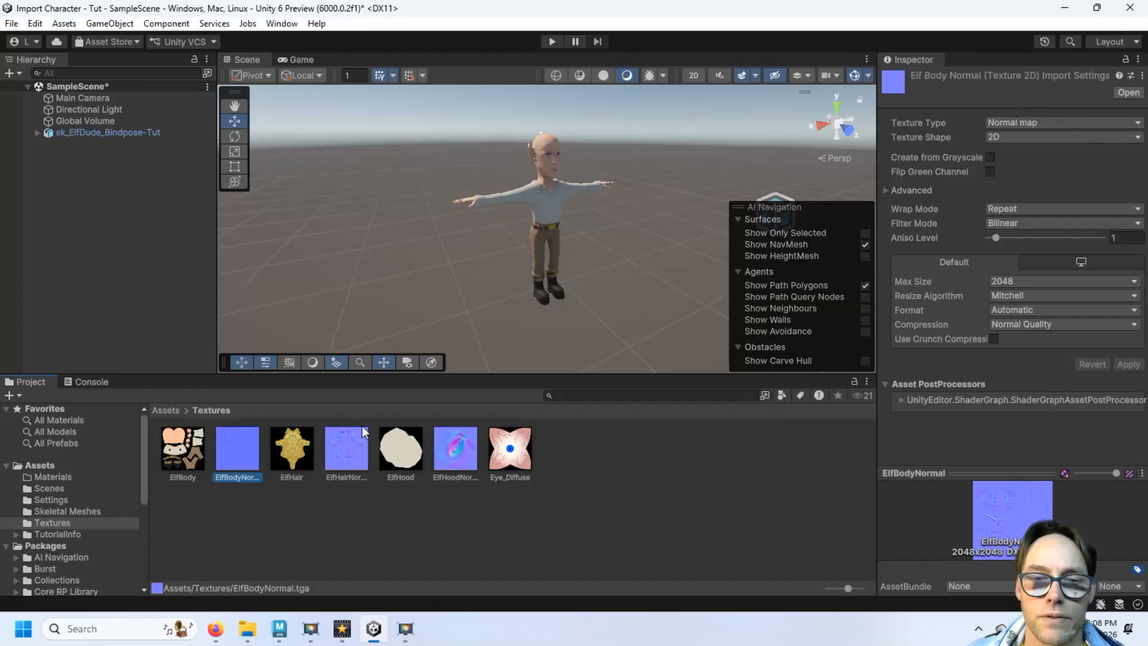
left_click(335, 452)
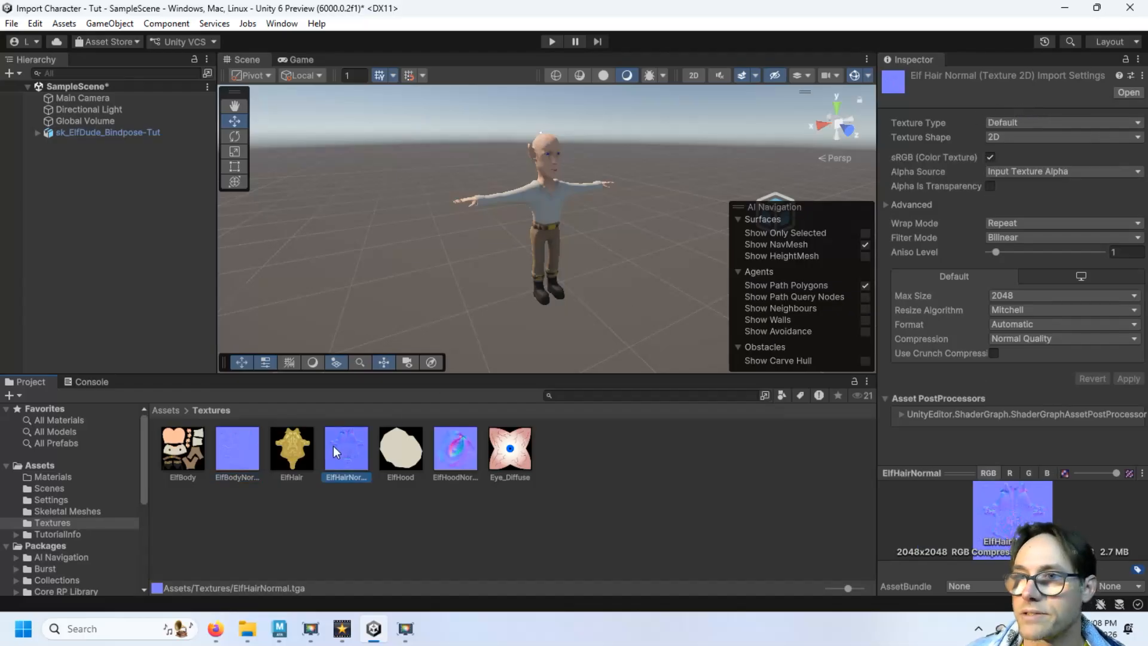
left_click(995, 122)
left_click(1035, 153)
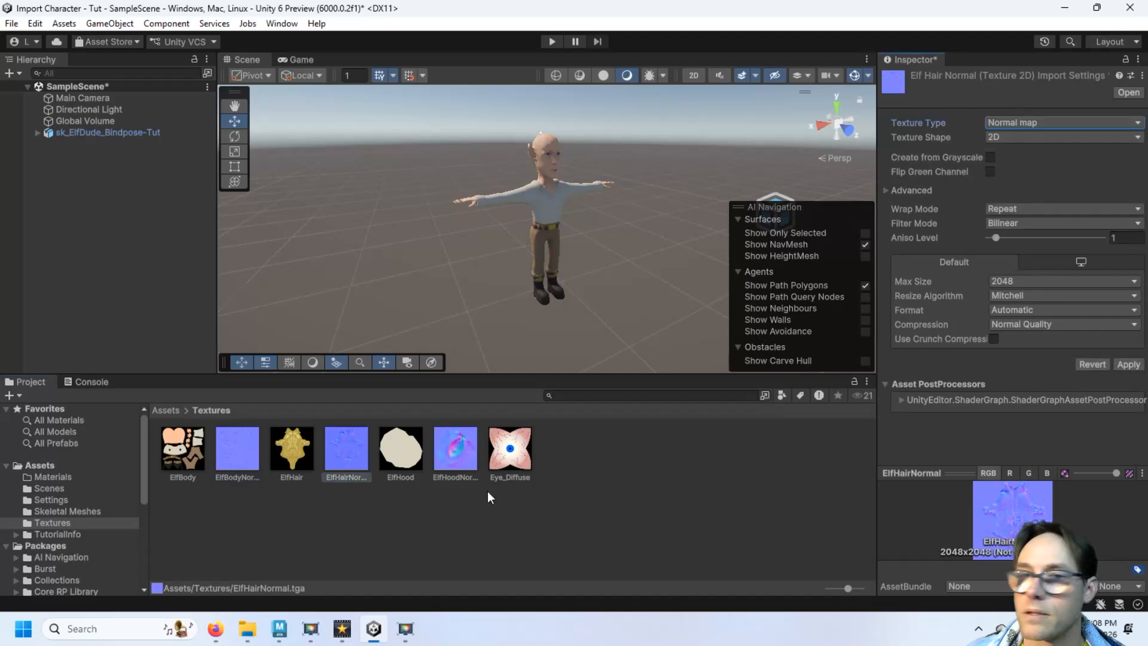
left_click(443, 454)
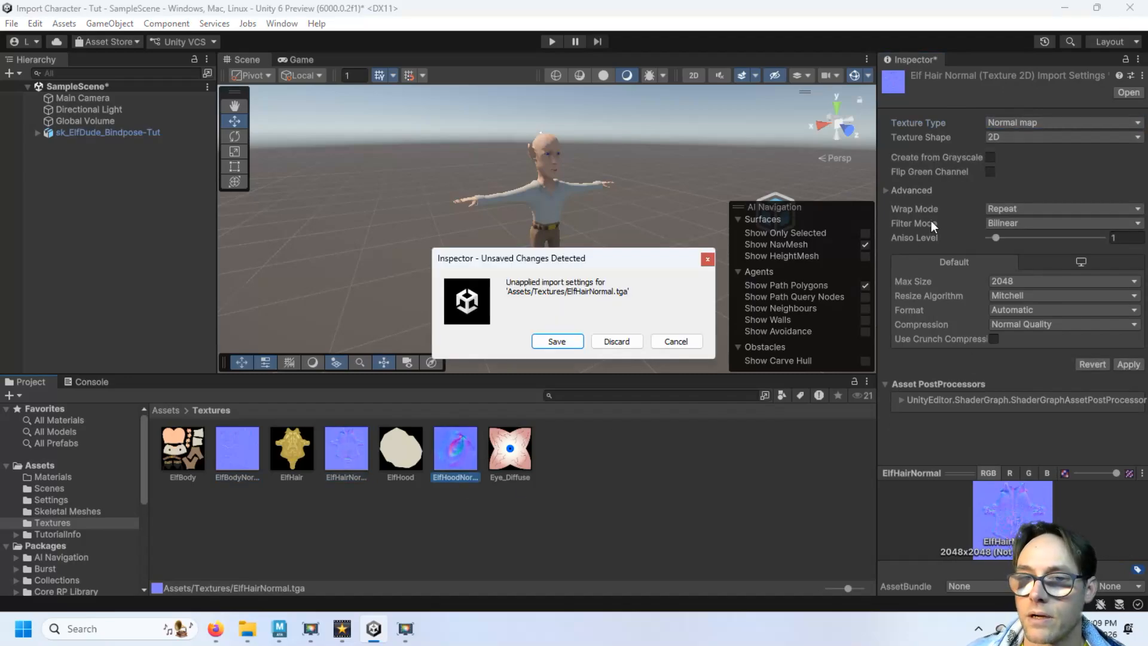
left_click(556, 341)
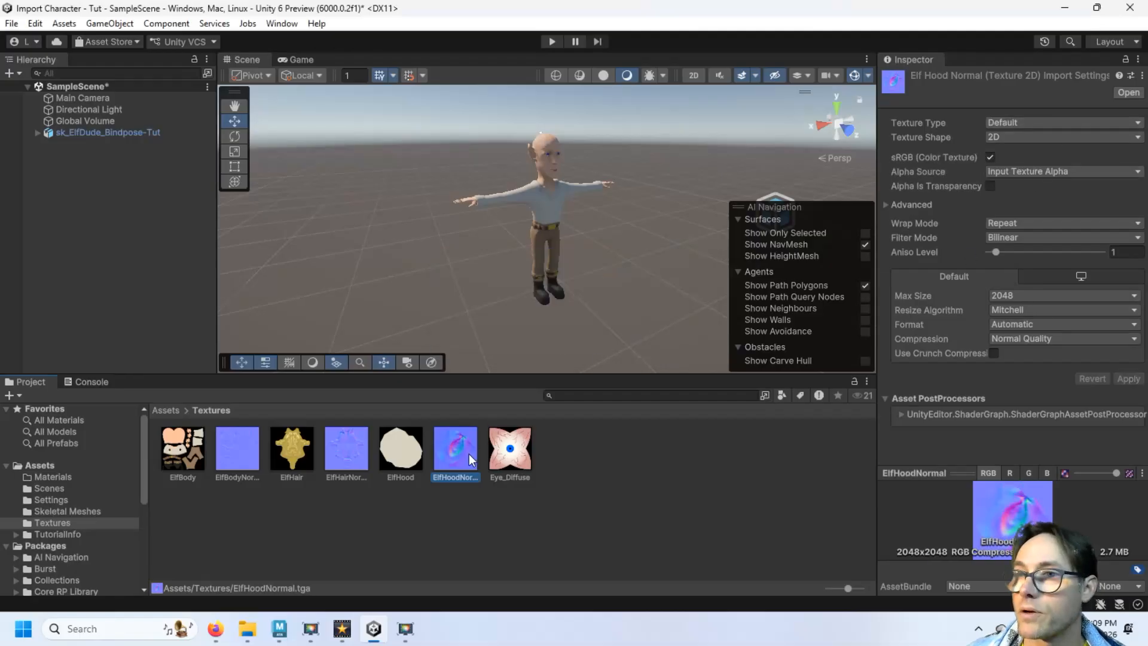
Step: Set the ElfHoodNormal texture's type to Normal map, apply it, and recheck the imported textures
left_click(1010, 123)
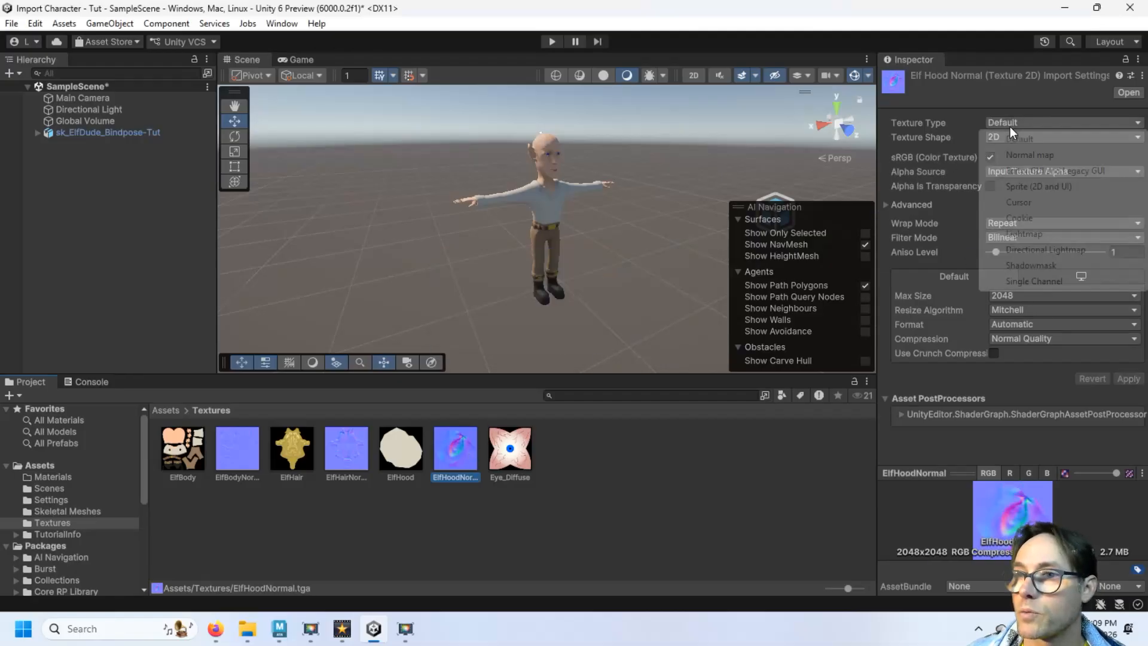
left_click(1062, 156)
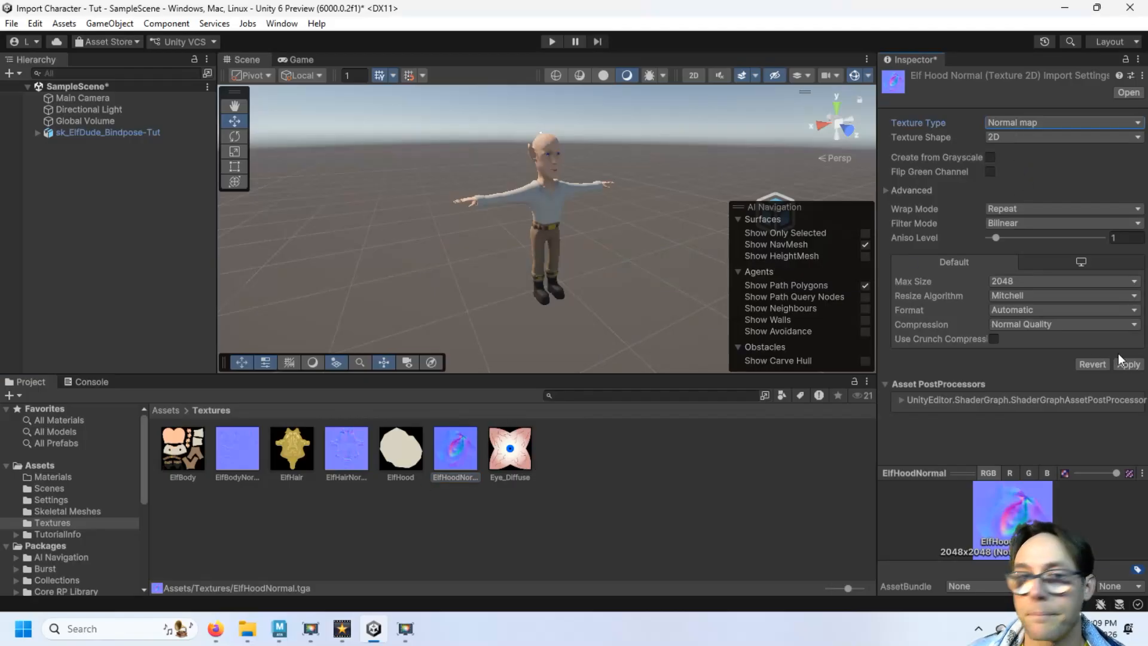
left_click(1127, 364)
left_click(510, 449)
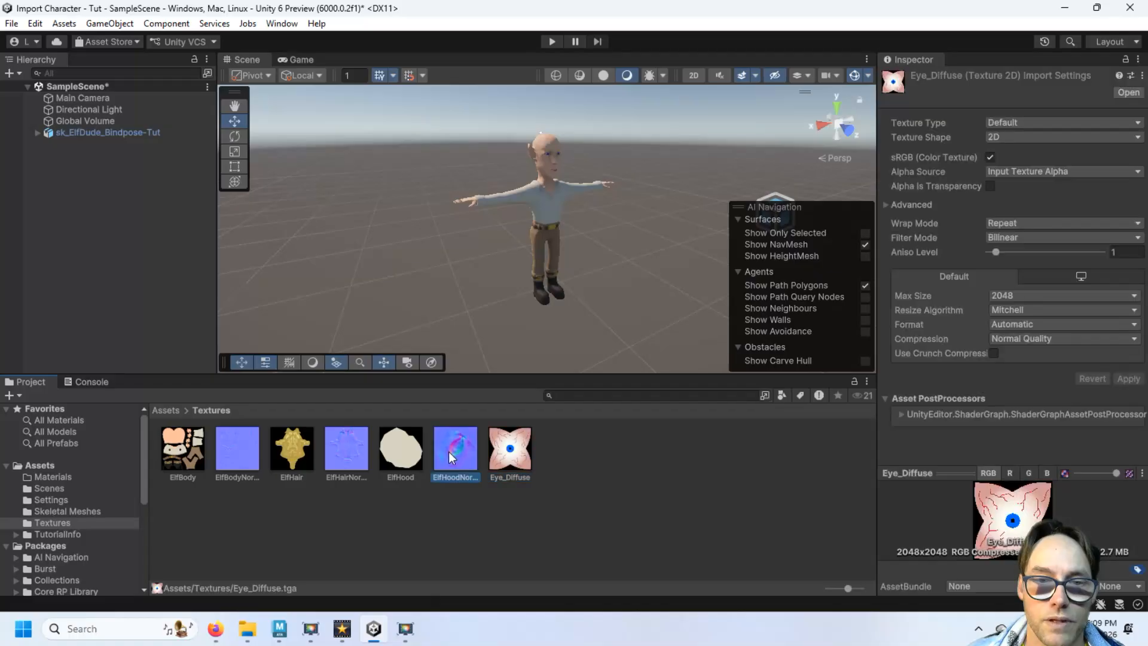
left_click(347, 449)
left_click(240, 450)
Step: Select the elf character in the scene and examine it up close and from another angle
left_click(616, 300)
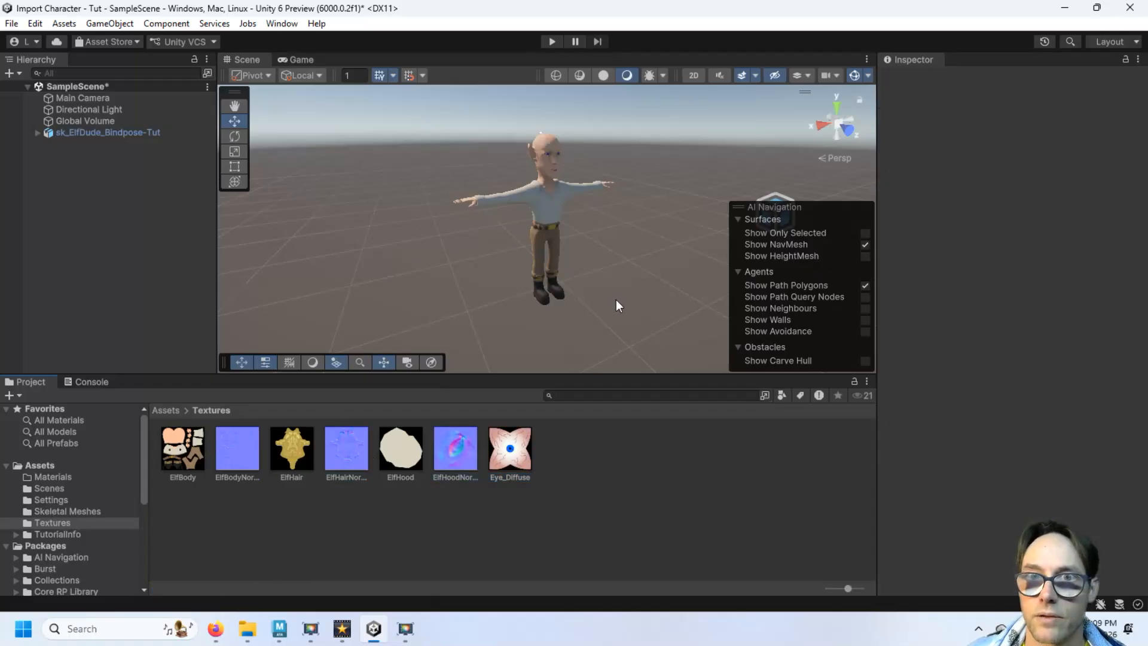
left_click(549, 178)
scroll(594, 253, "up", 6)
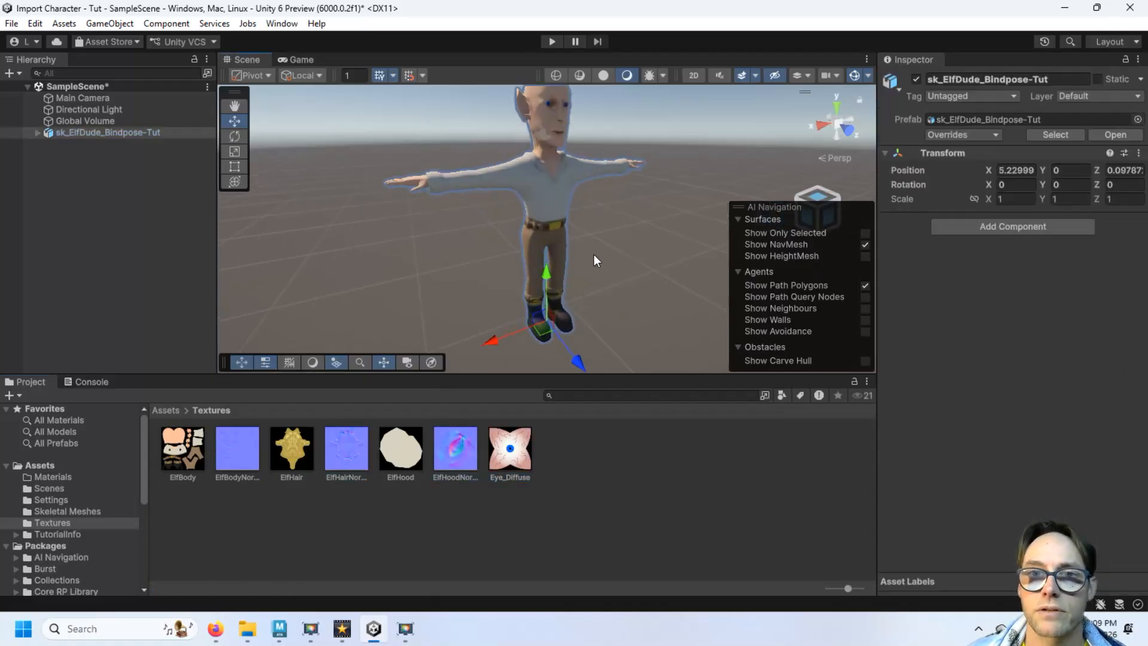
left_click_drag(670, 278, 609, 289, "alt")
scroll(610, 291, "down", 3)
scroll(611, 293, "down", 3)
middle_click_drag(604, 307, 567, 290)
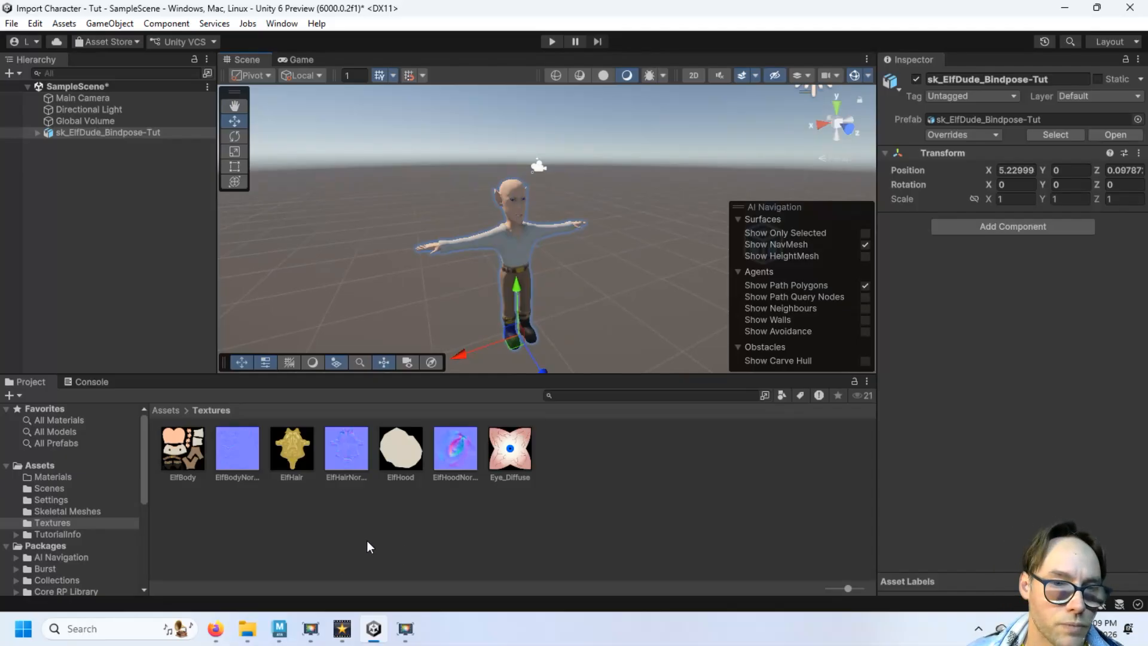
Step: Inspect the surface inputs of the ElfMaterial embedded in the elf model in the Skeletal Meshes folder
left_click(63, 512)
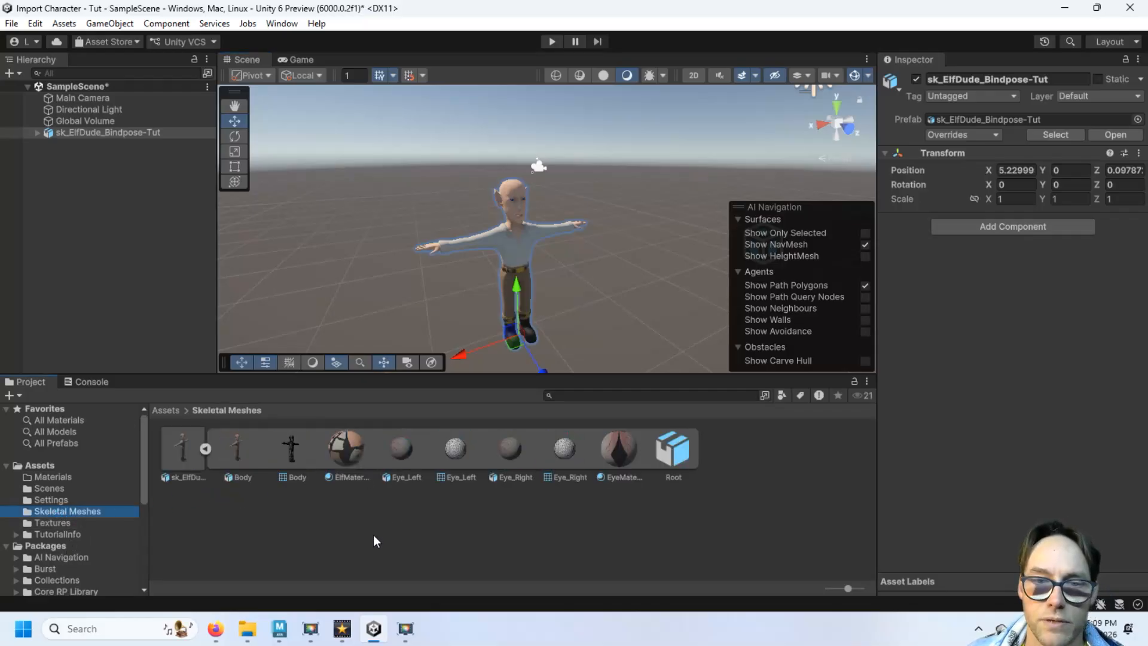
left_click(354, 455)
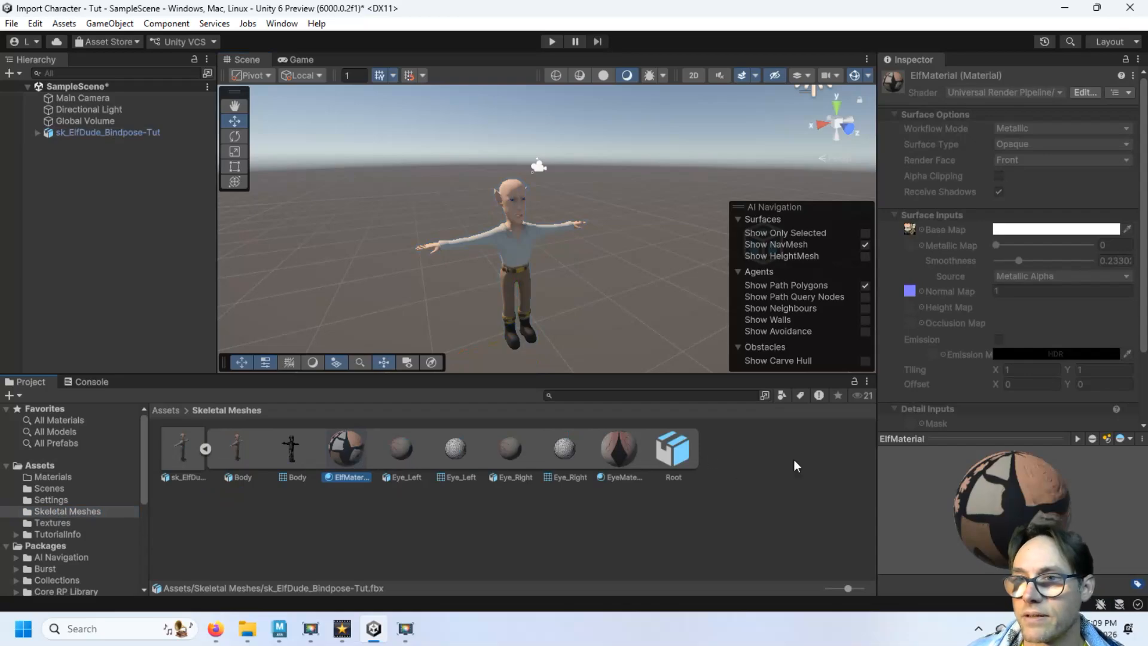
scroll(929, 296, "down", 2)
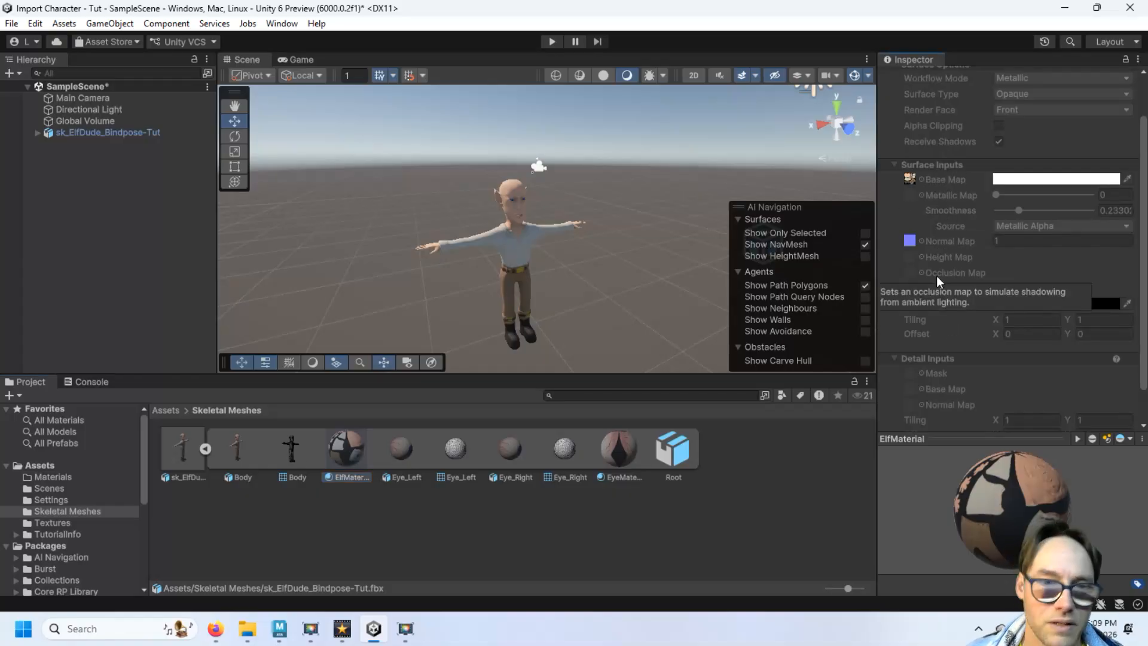
Step: Extract the embedded materials of the sk_ElfDude_Bindpose-Tut model into the project's Assets/Materials folder
left_click(183, 449)
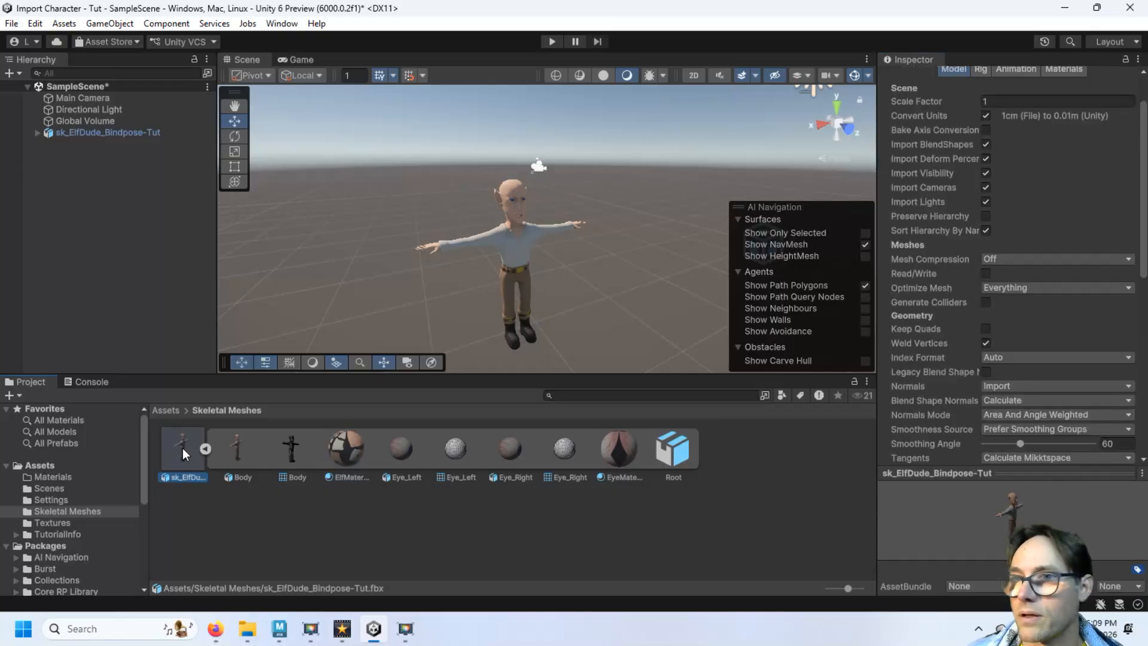
scroll(979, 290, "up", 2)
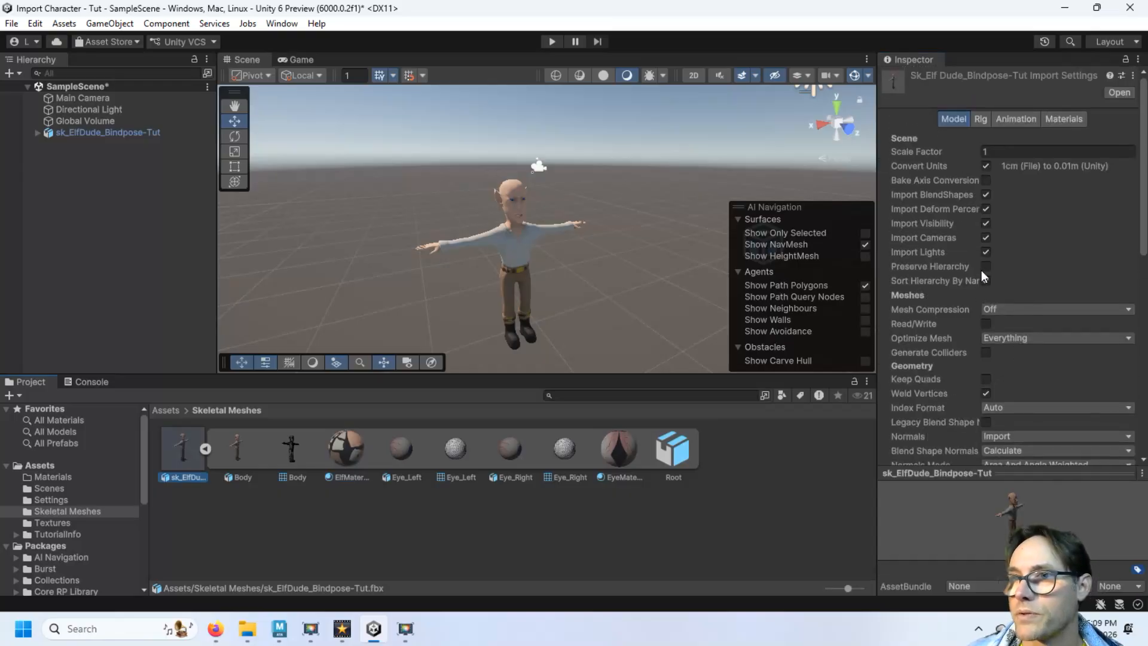
left_click(1077, 119)
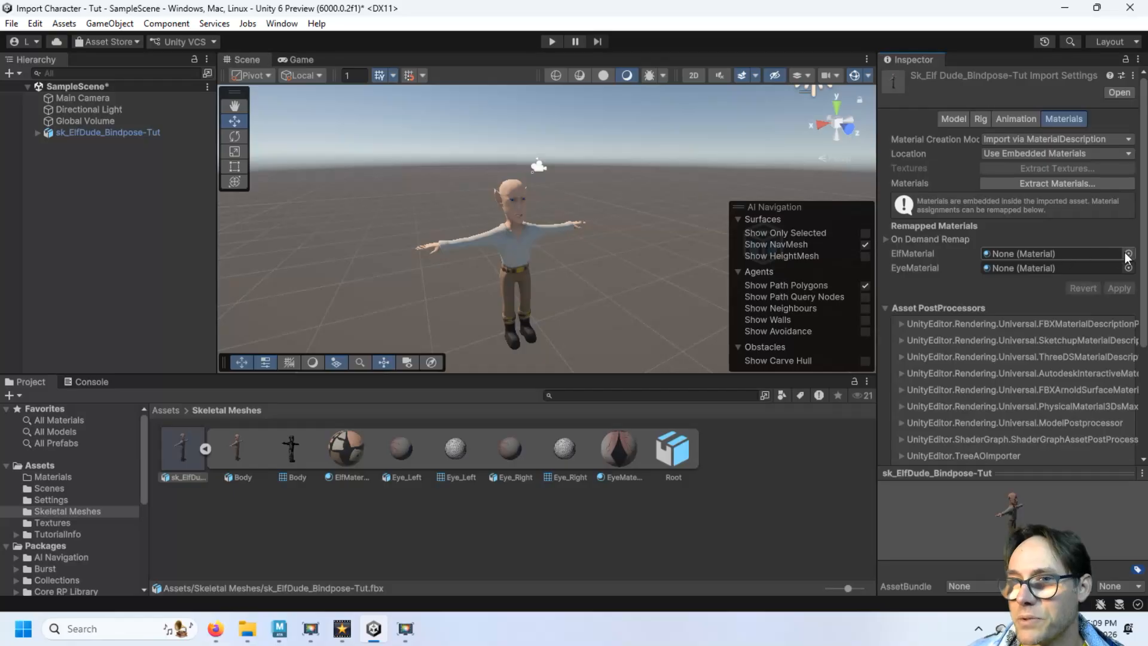
left_click(888, 239)
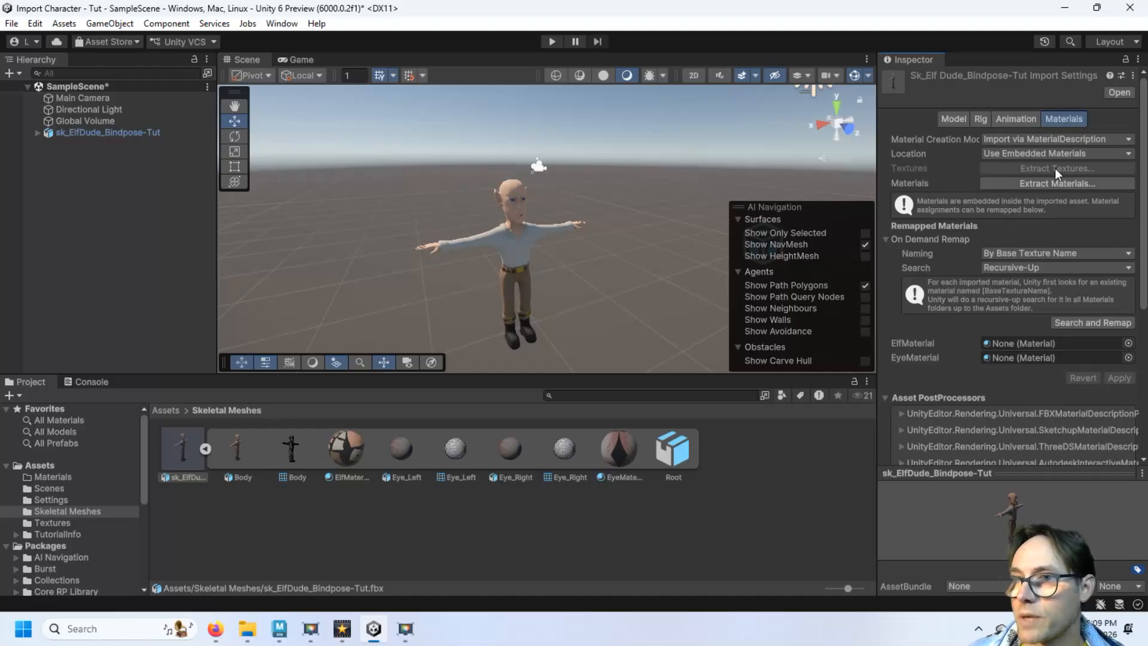
left_click(1036, 182)
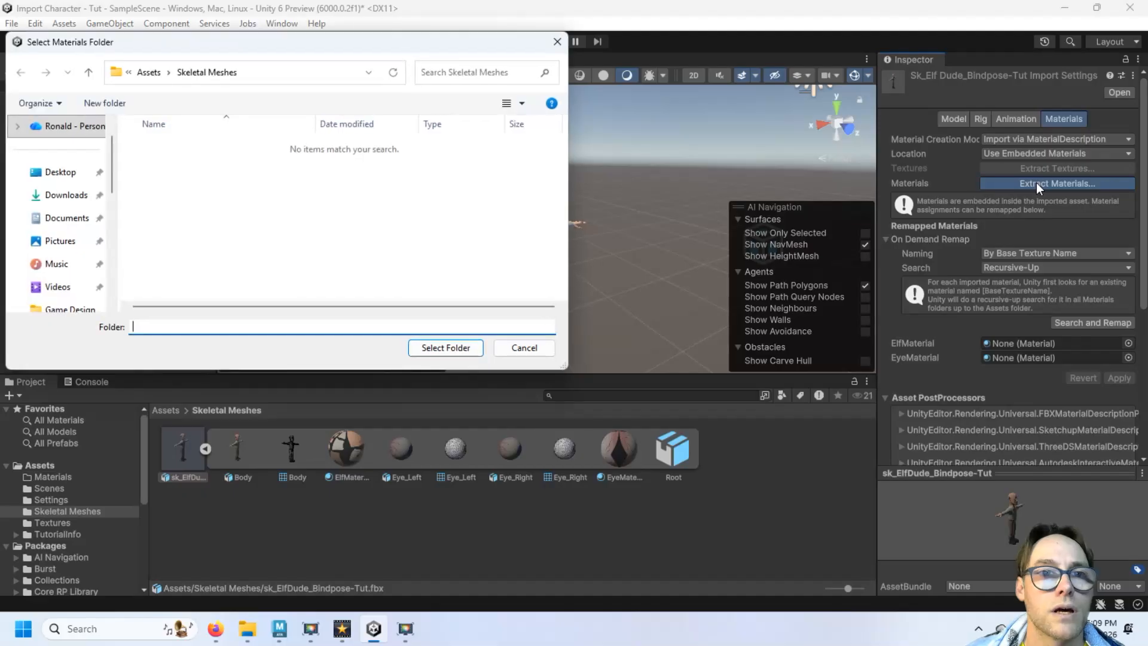
left_click(147, 73)
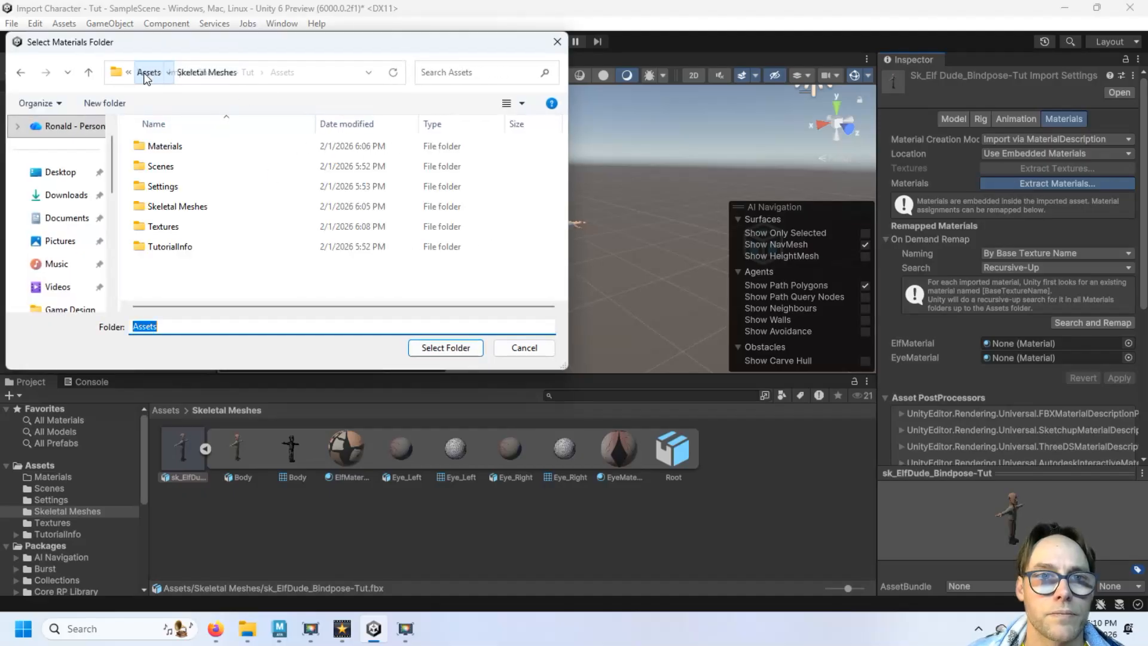
left_click(175, 146)
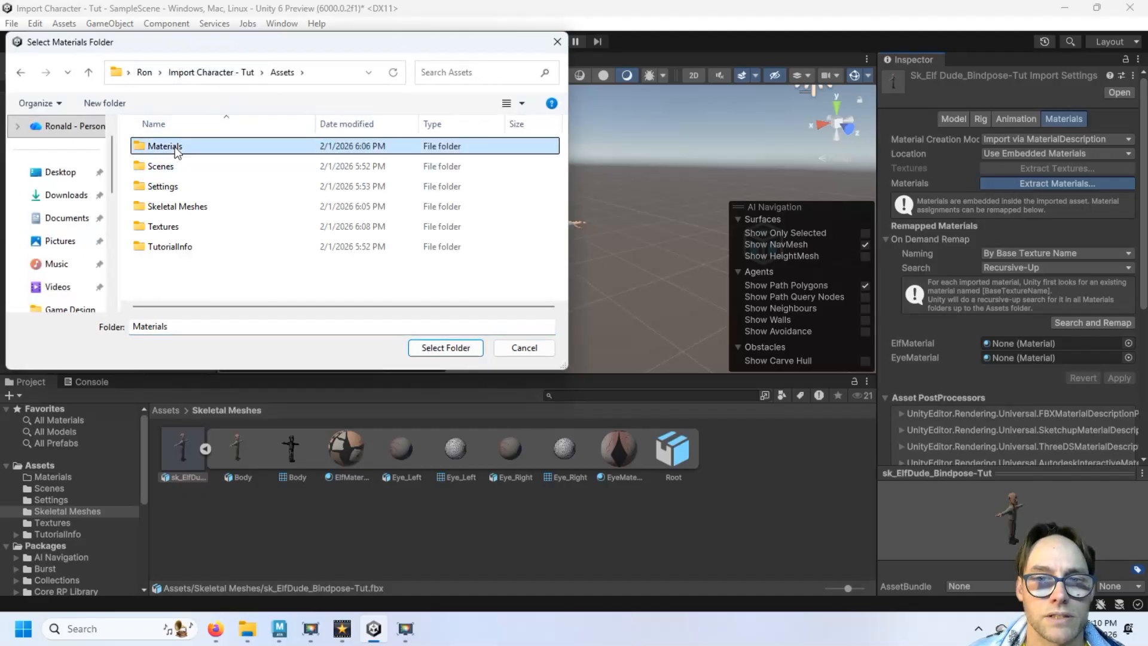
left_click(432, 351)
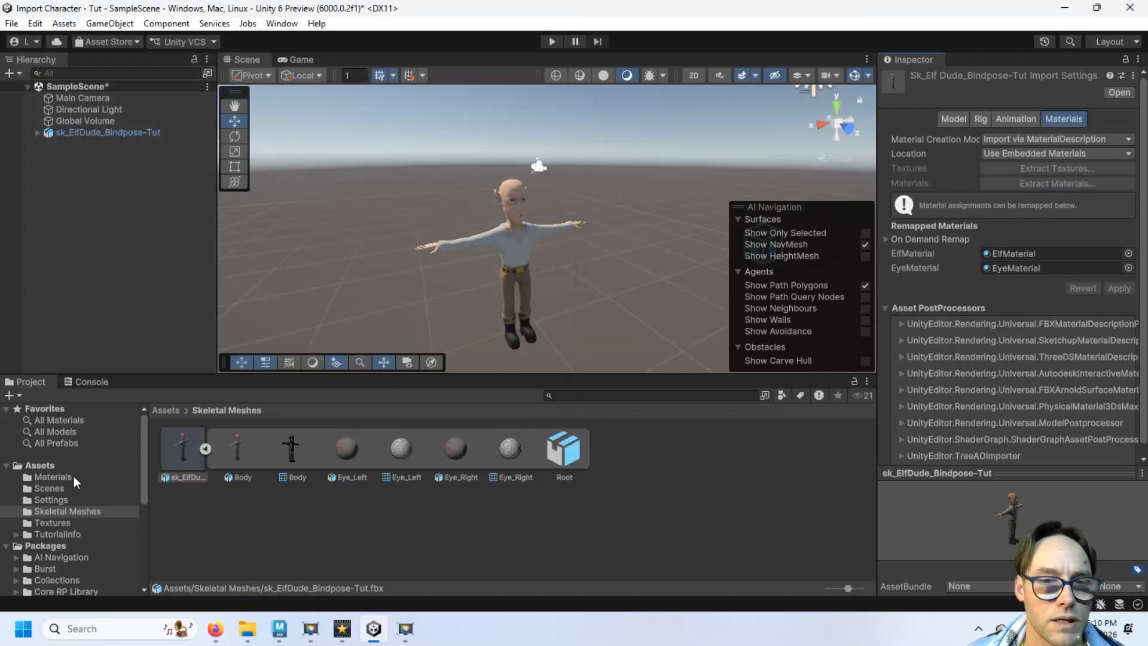
Step: Inspect the extracted ElfMaterial and EyeMaterial, including the texture choices for ElfMaterial's Base Map
left_click(53, 477)
left_click(187, 448)
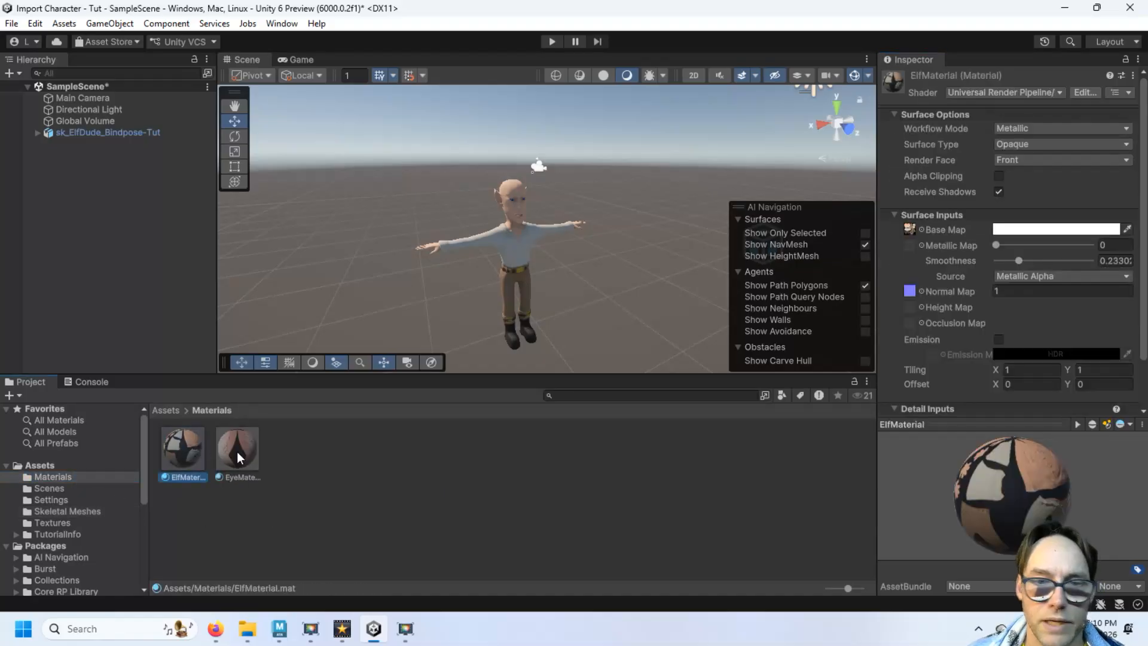
left_click(236, 450)
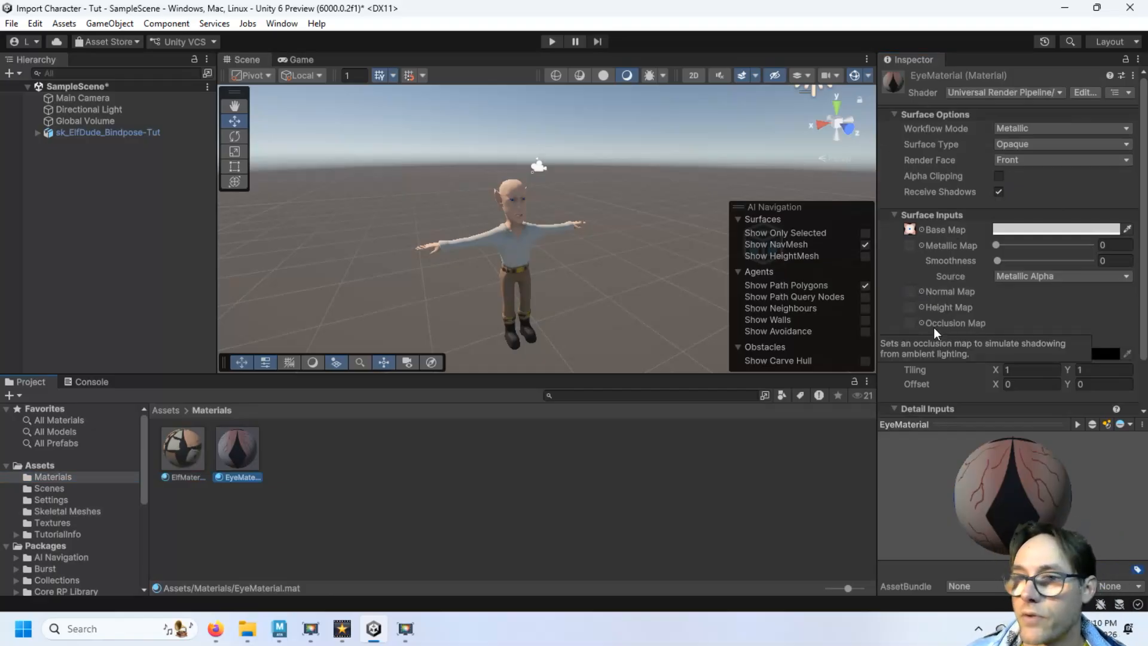
left_click(175, 476)
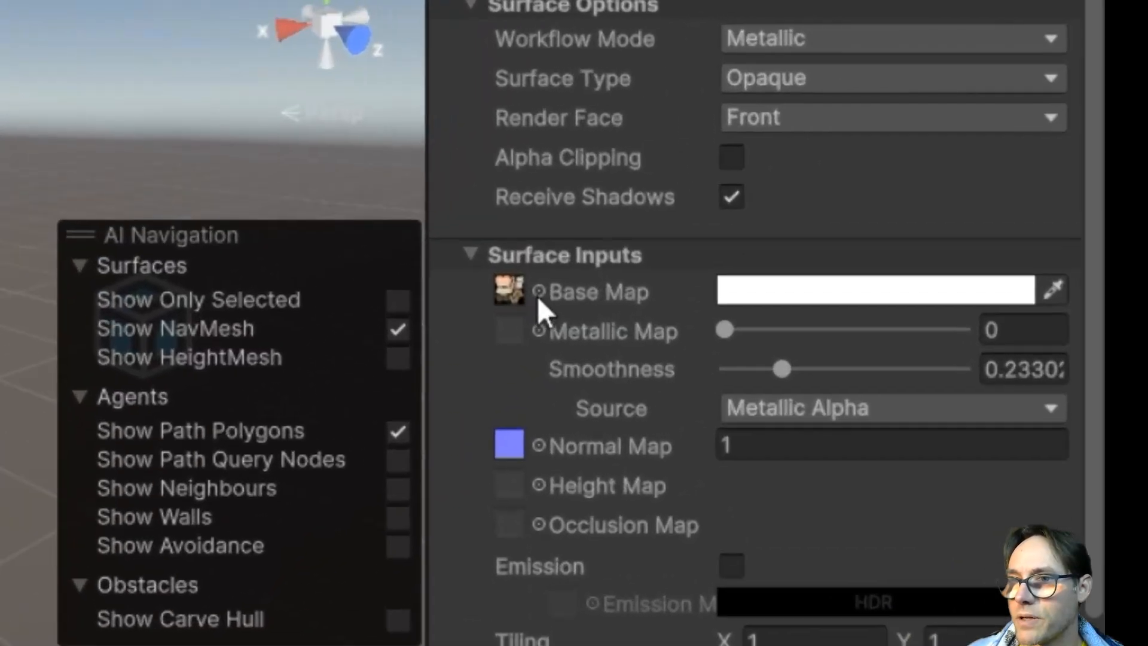
left_click(538, 292)
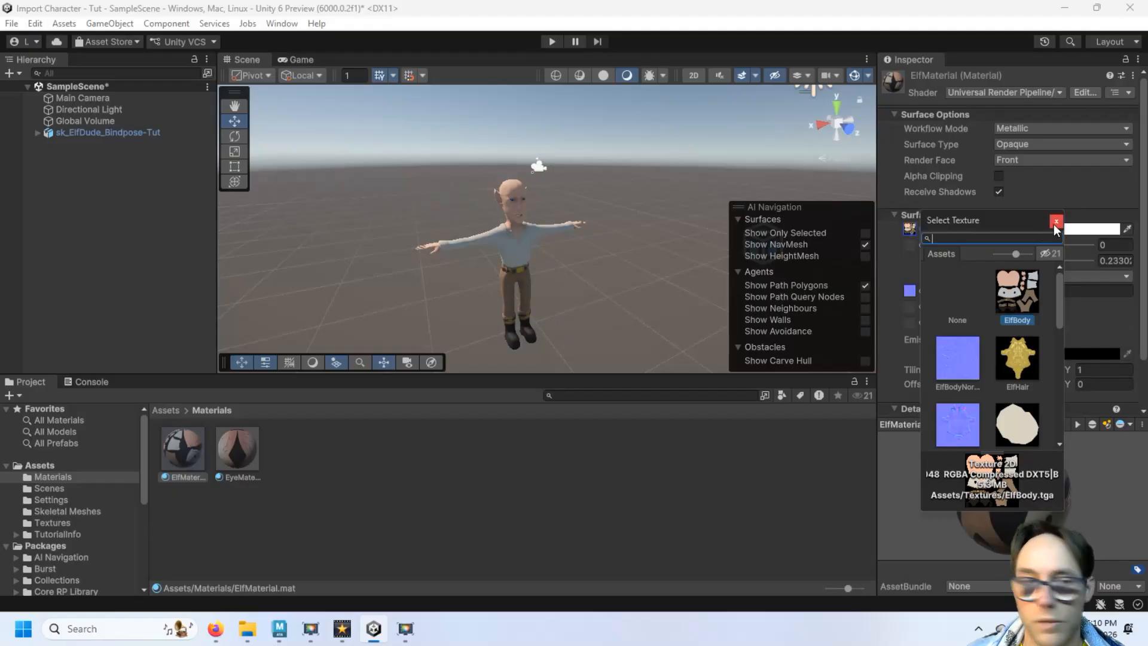
left_click(1055, 222)
Step: Assign the ElfBody texture from the Textures folder to ElfMaterial's Base Map and check its Normal Map input
left_click(87, 527)
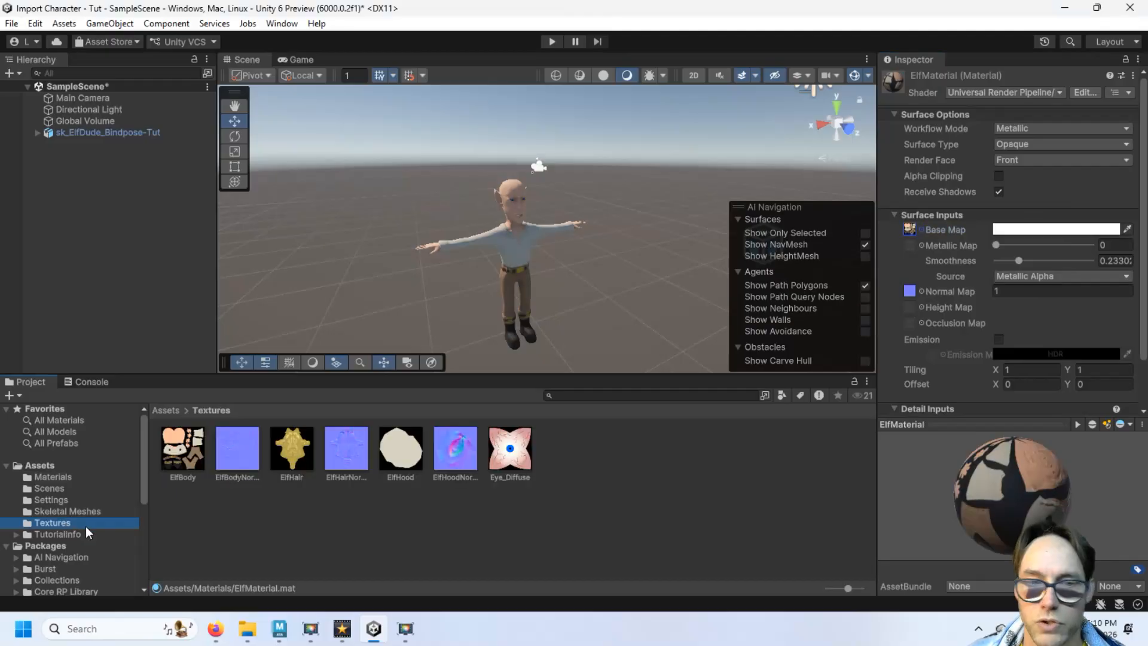
left_click_drag(184, 455, 907, 225)
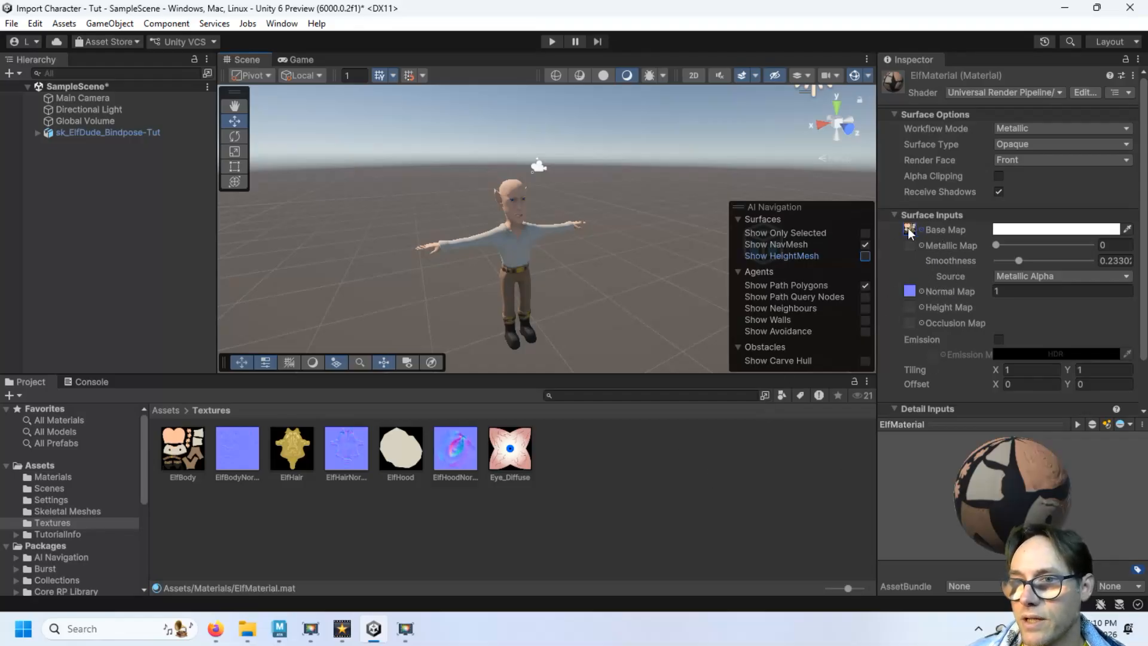
left_click(936, 290)
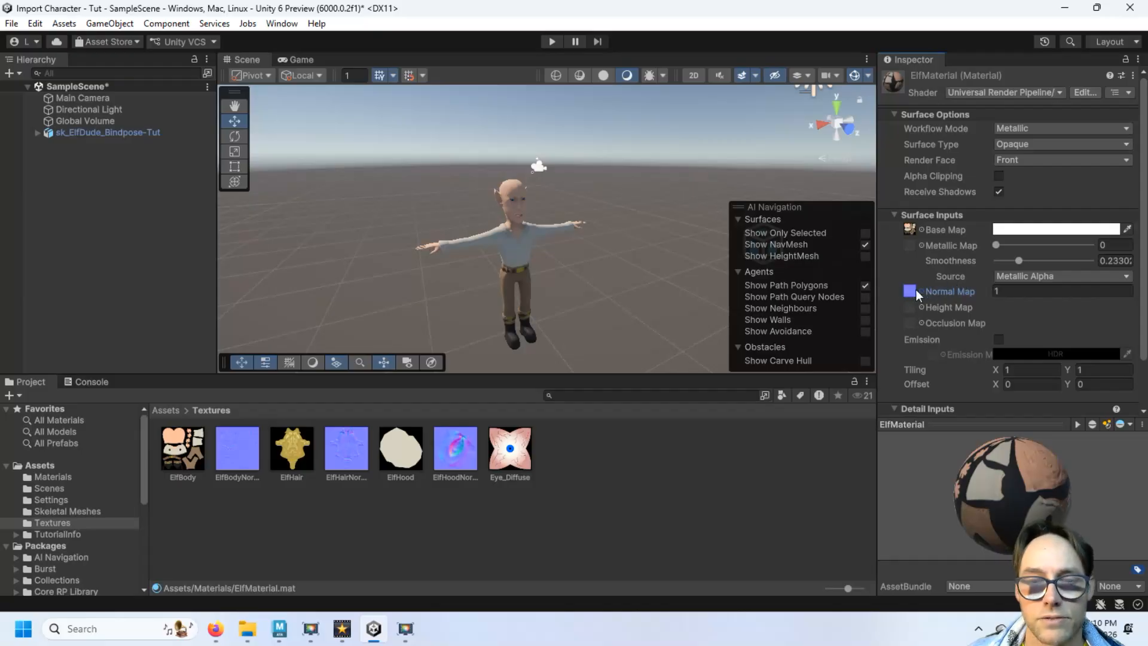
left_click(471, 523)
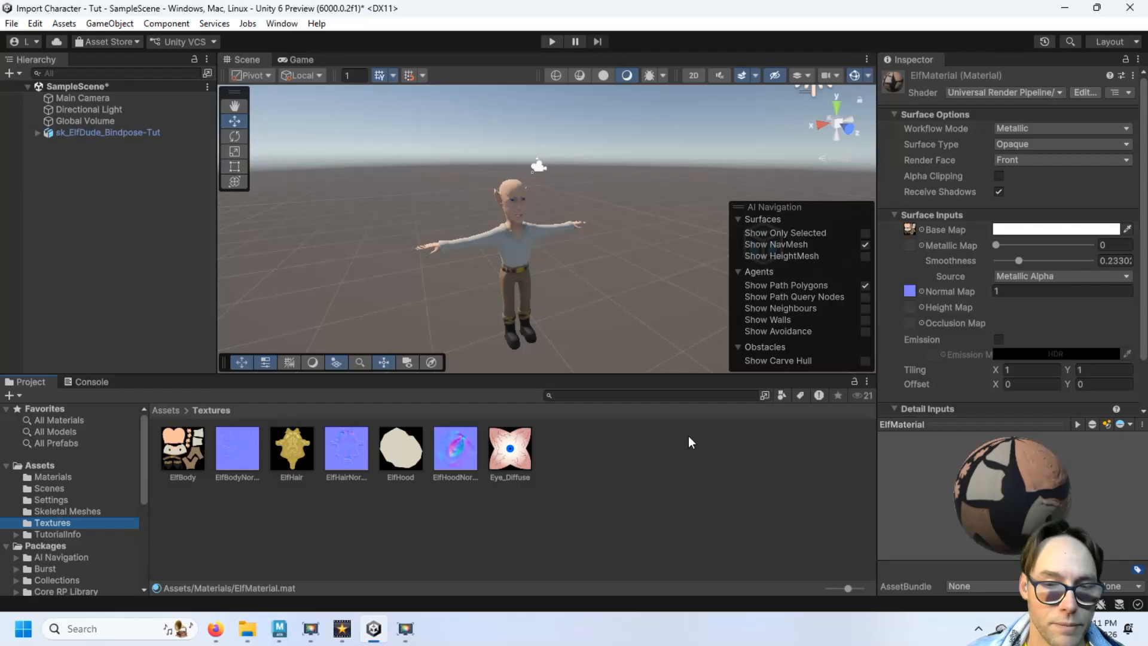
Step: Switch to Maya's ElfDude_BindPose scene and hide the Root skeleton and the Body mesh
mouse_move(280, 628)
left_click(281, 562)
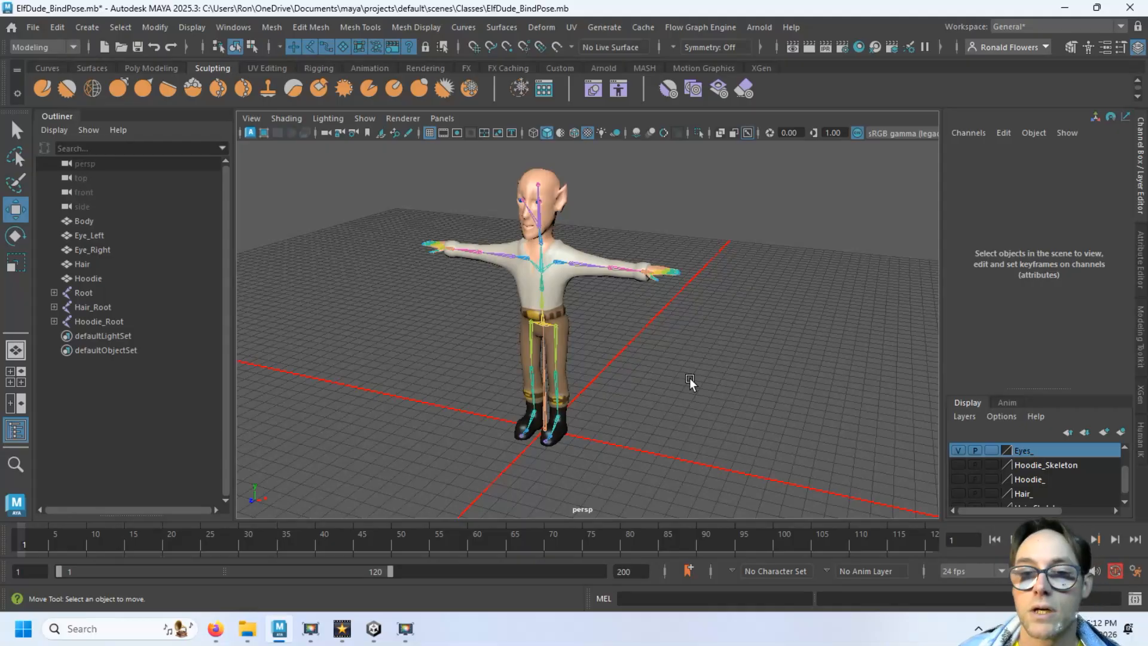
left_click(546, 428)
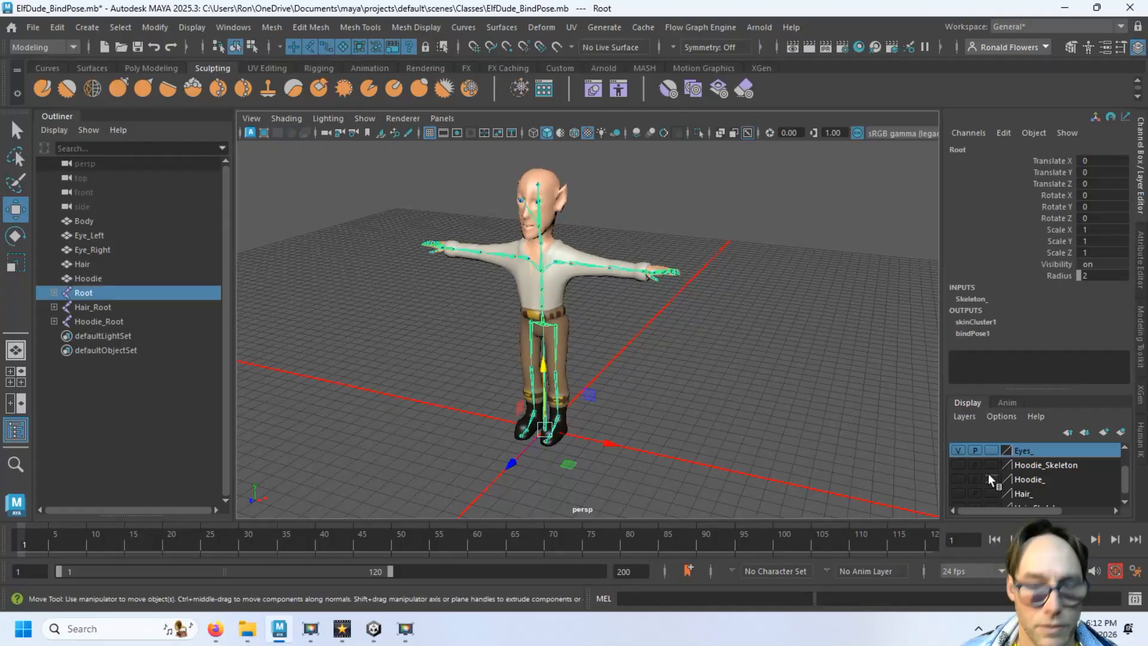
key("h")
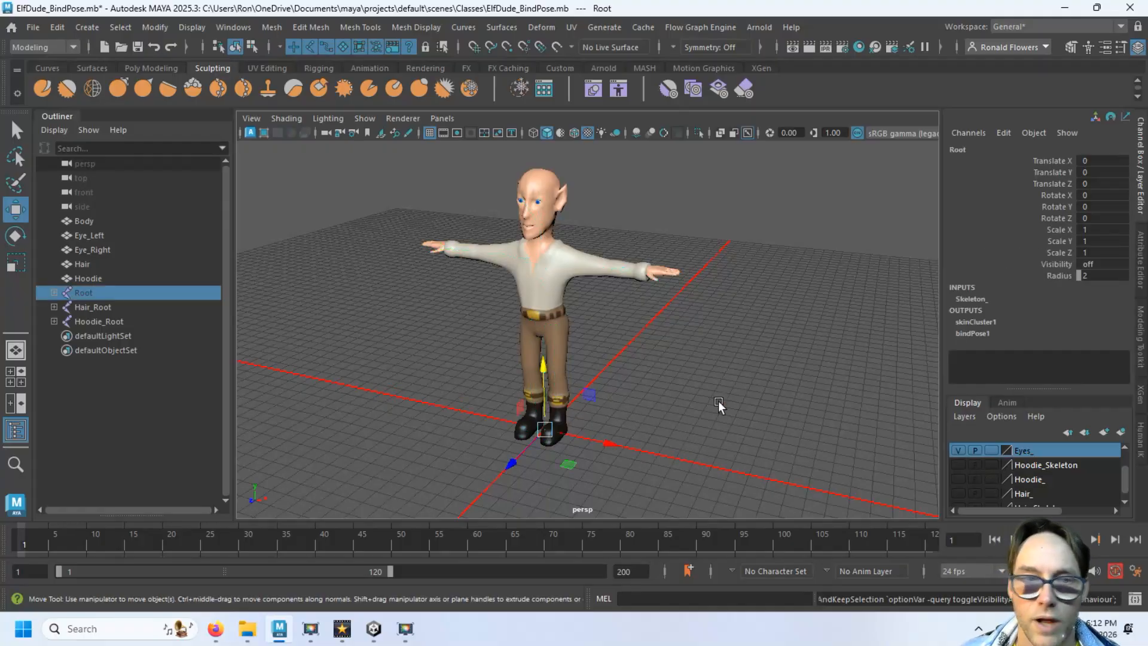
left_click(538, 346)
key("h")
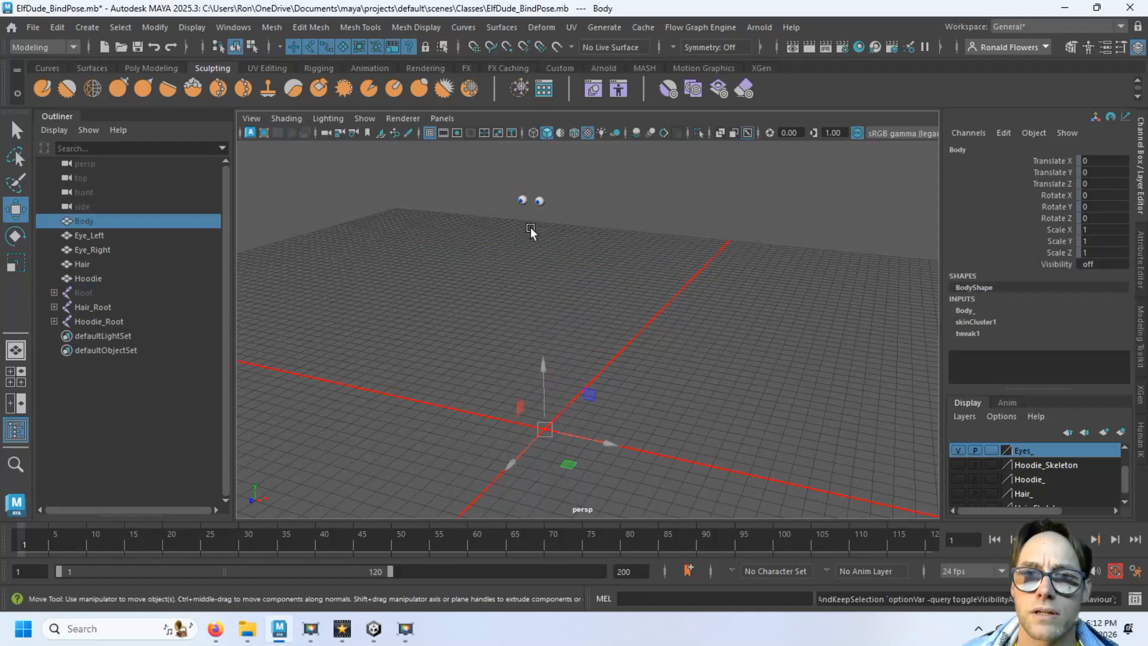
Step: Hide the Eye_Left and Eye_Right meshes
left_click_drag(496, 180, 677, 278)
key("h")
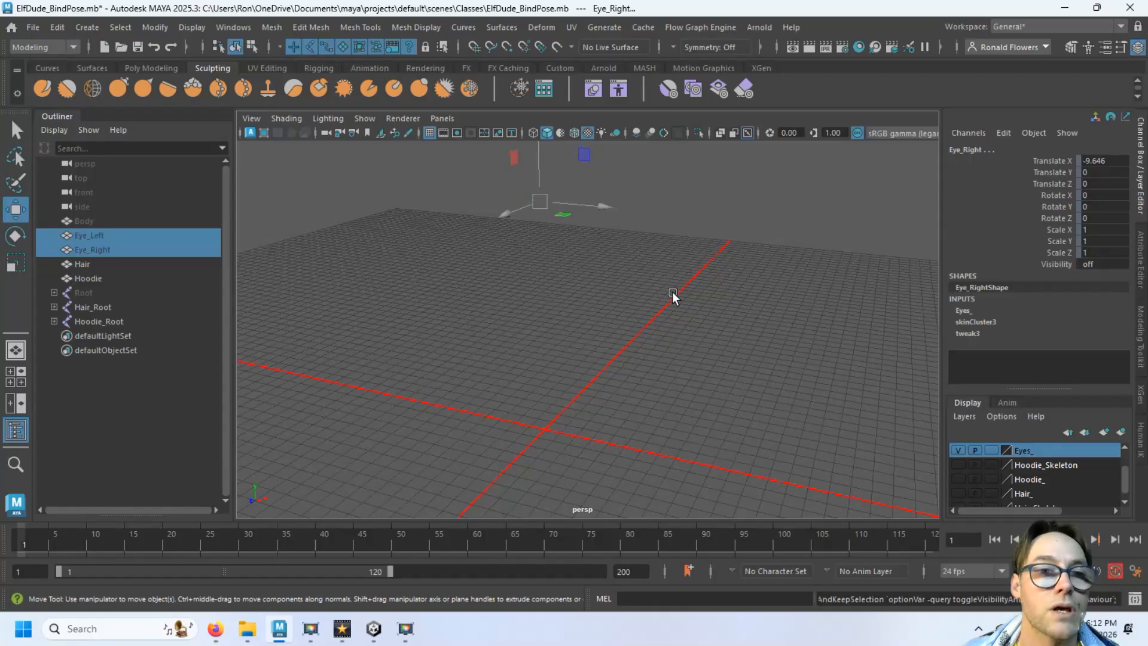
left_click(535, 328)
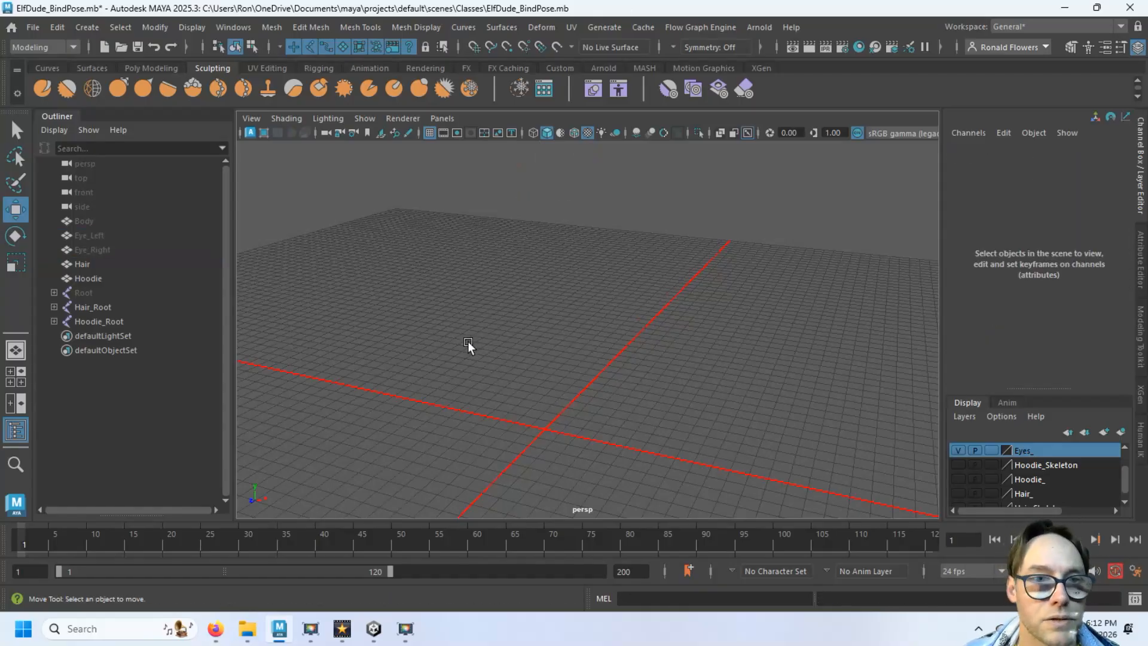
Step: Select the Hair mesh with its Hair_Root skeleton and make the Hair_ and Hair_Skeleton display layers visible
left_click(111, 266)
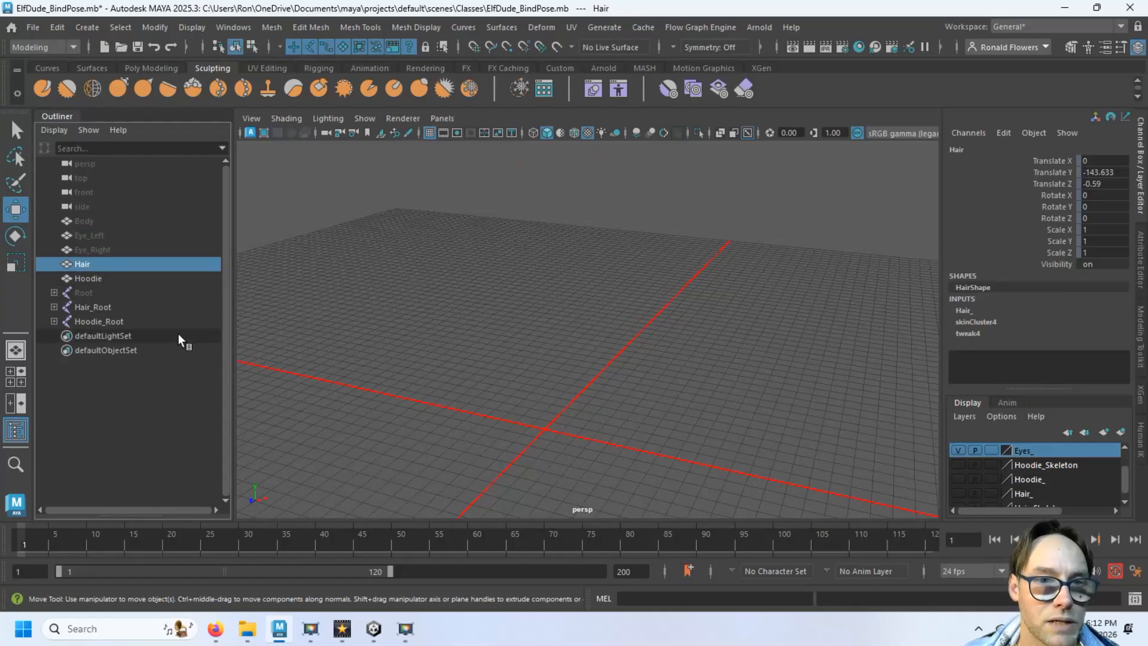
left_click(128, 308, "ctrl")
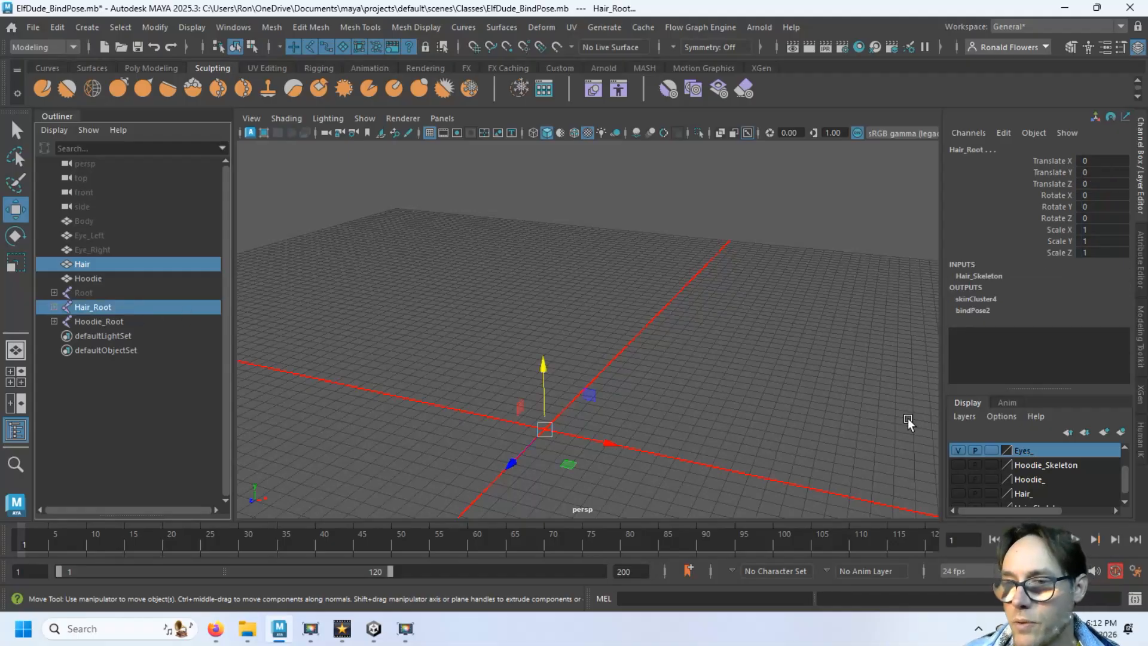
scroll(973, 482, "down", 1)
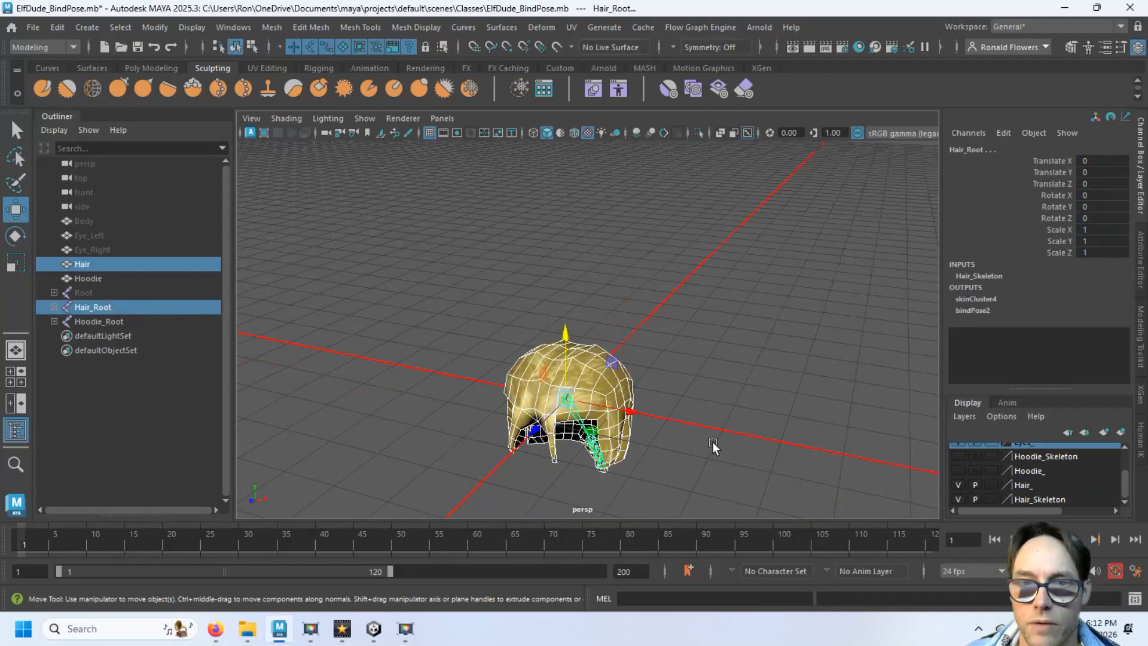
Step: Examine the hair mesh and its joint chain from Hair_Root down through the ponytail
middle_click_drag(712, 446, 679, 299, "alt")
scroll(691, 374, "up", 6)
mouse_move(691, 375)
left_mouse_down("alt")
mouse_move(675, 371)
mouse_move(684, 380)
left_mouse_up("alt")
scroll(685, 381, "down", 5)
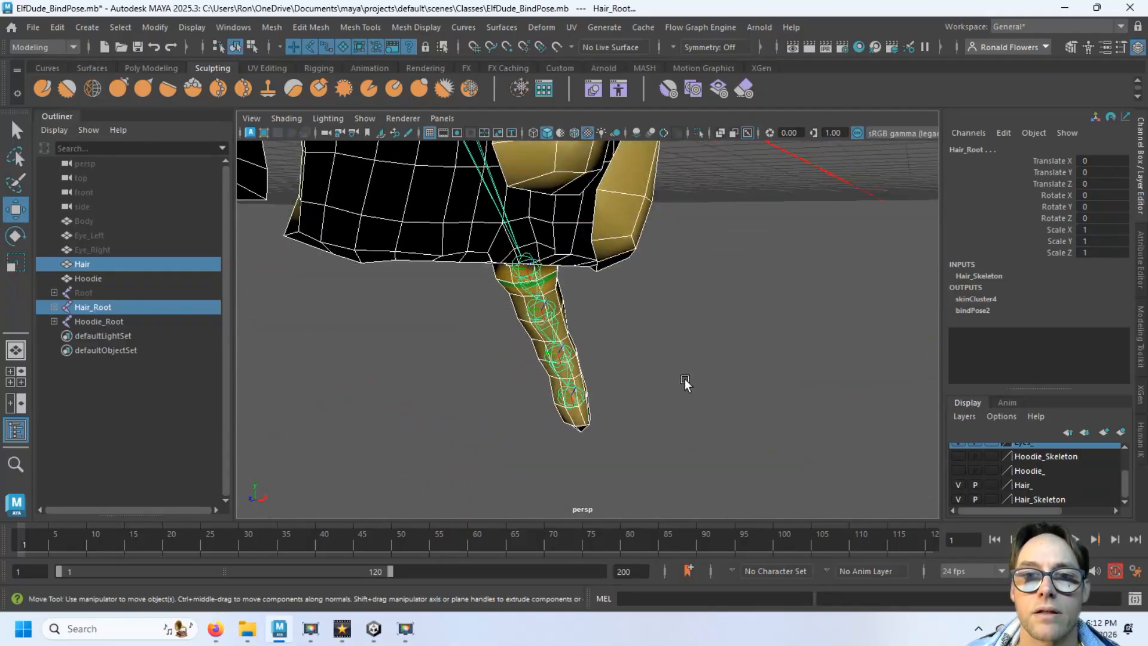
middle_click_drag(691, 310, 688, 393, "alt")
left_click_drag(689, 394, 673, 338, "alt")
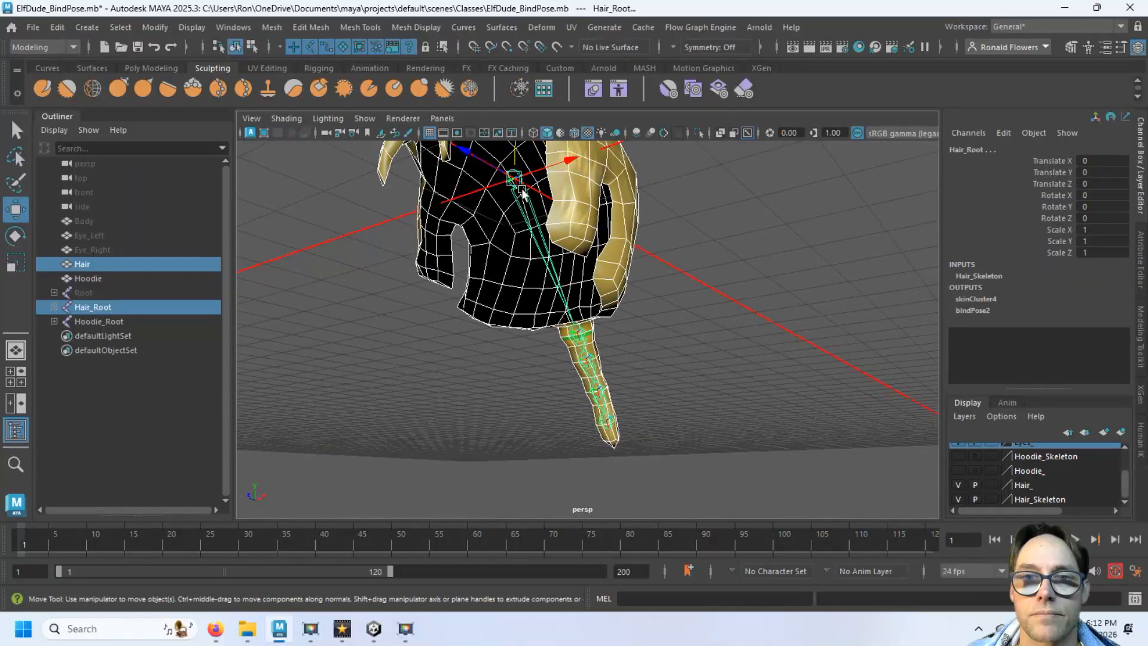
left_click_drag(720, 307, 694, 377, "alt")
left_click(697, 383)
left_click(562, 358)
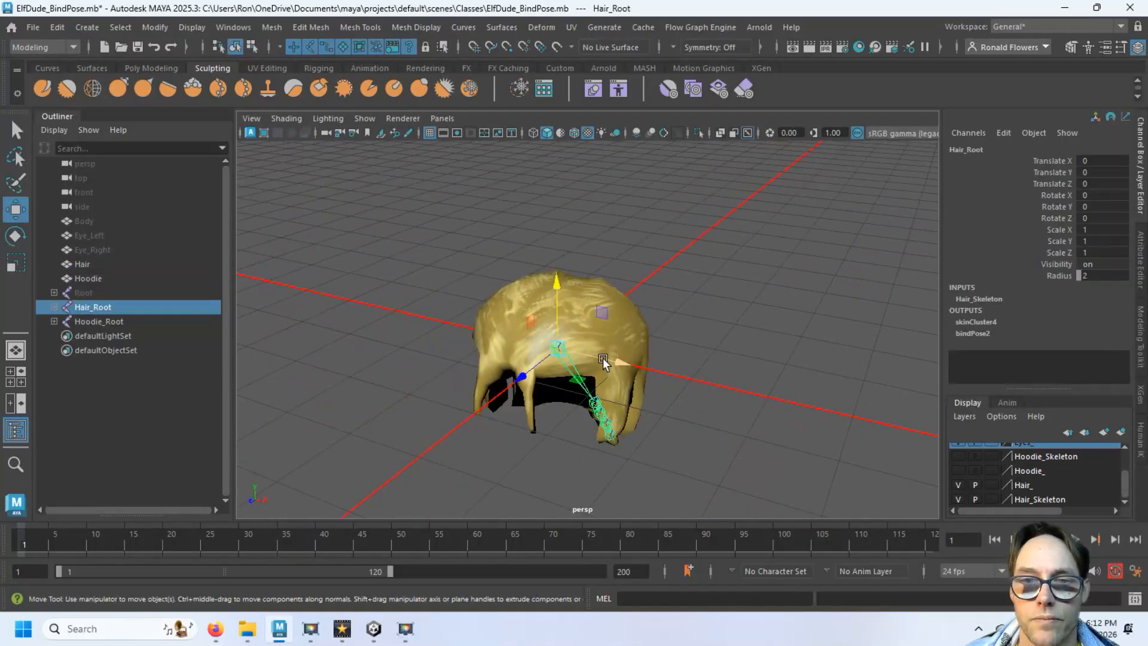
left_click(692, 371)
Step: Export the Hair mesh together with Hair_Root as the FBX file sk_ElfDude_Hair_Bindpose in the ElfDude folder
left_click(551, 321)
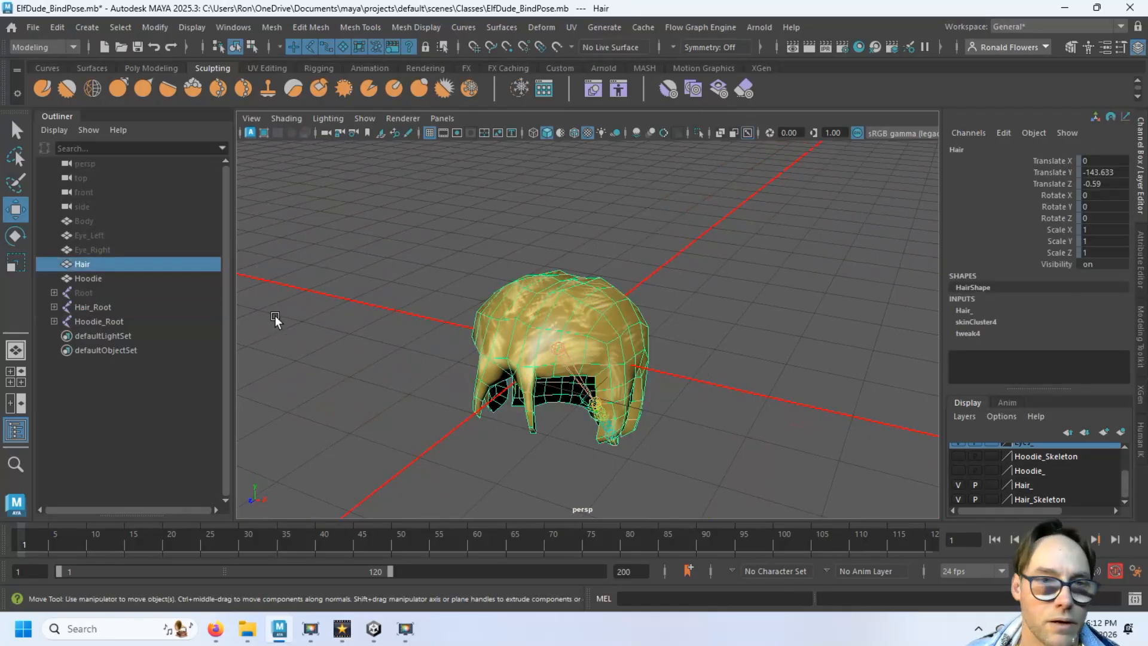
left_click(93, 306, "ctrl")
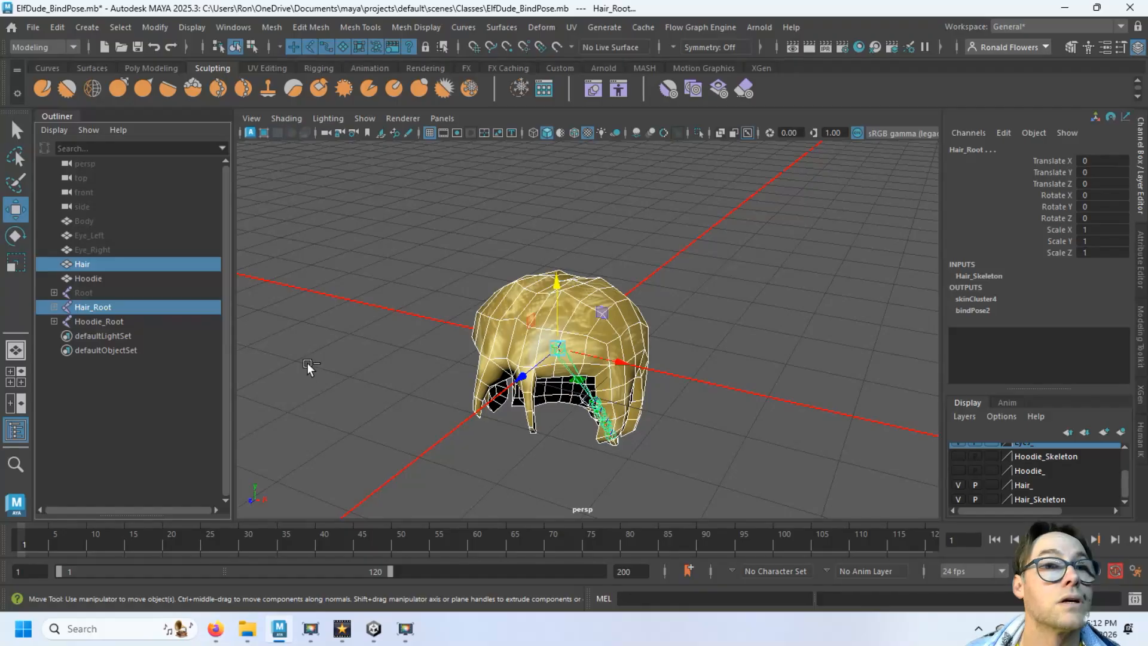
left_click(32, 28)
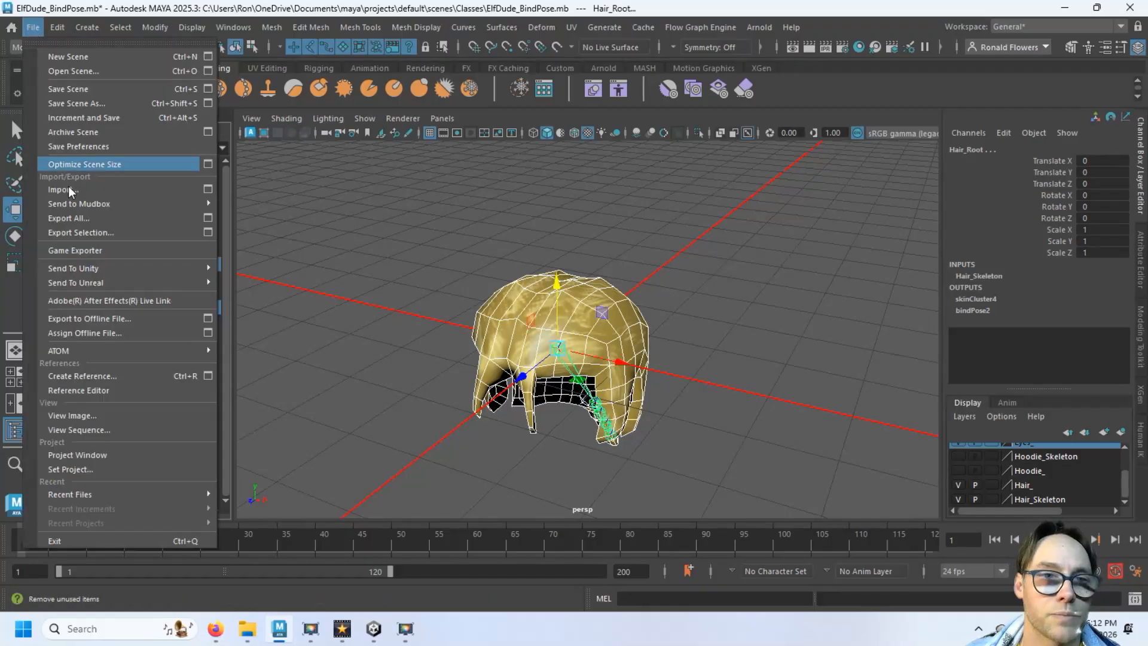
left_click(72, 233)
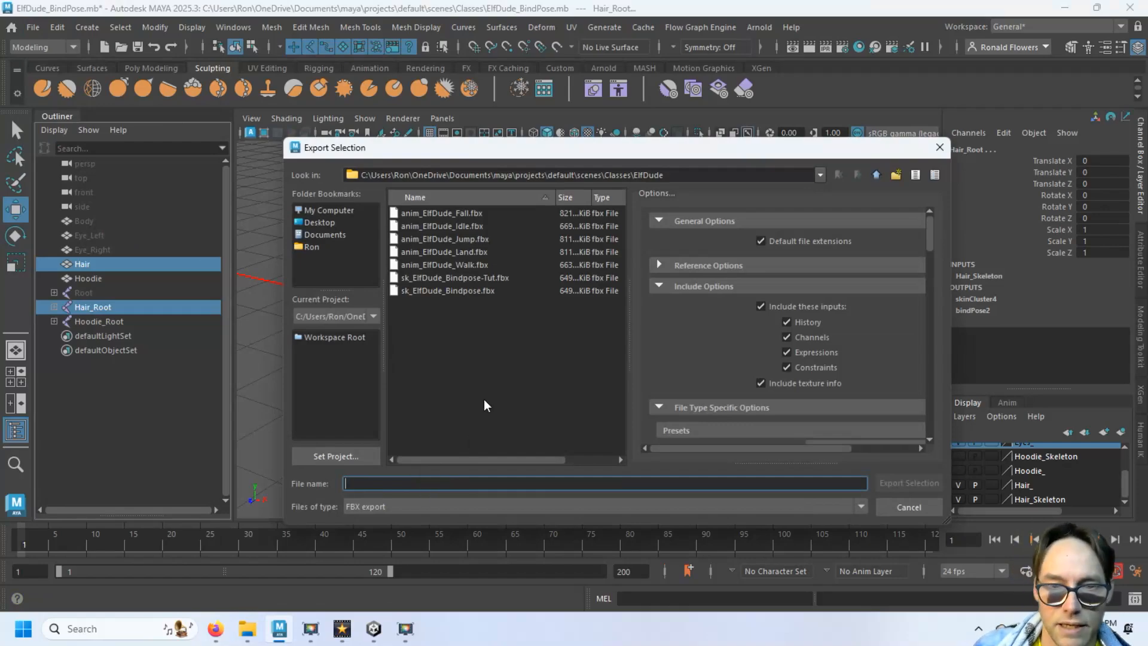
type("sk_")
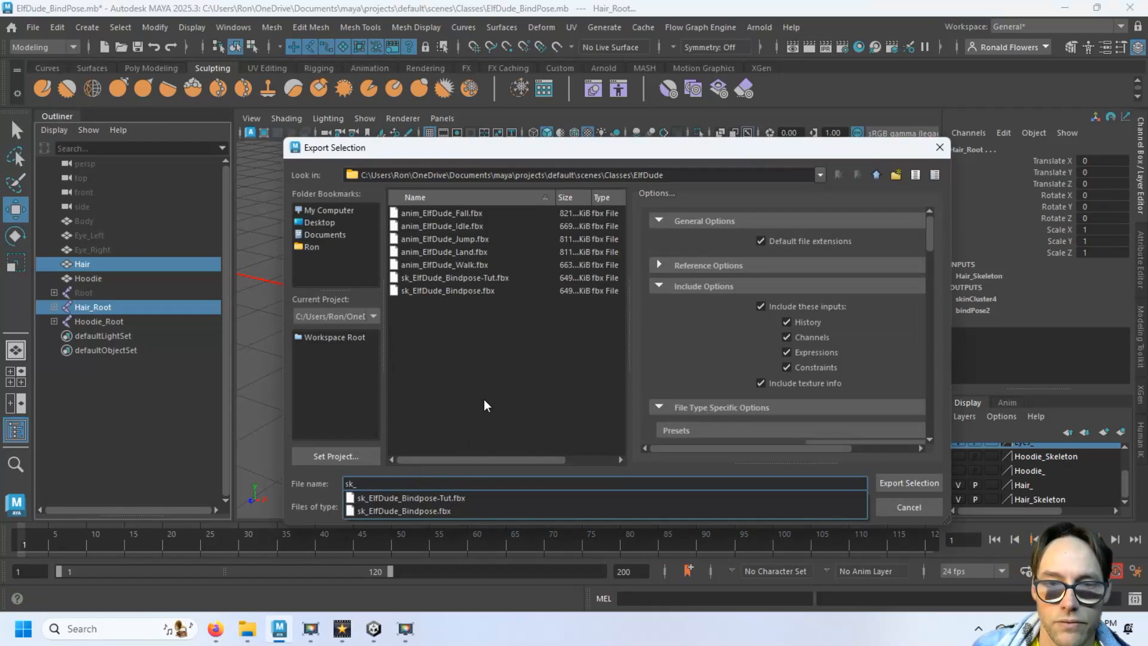
type("ElfDude")
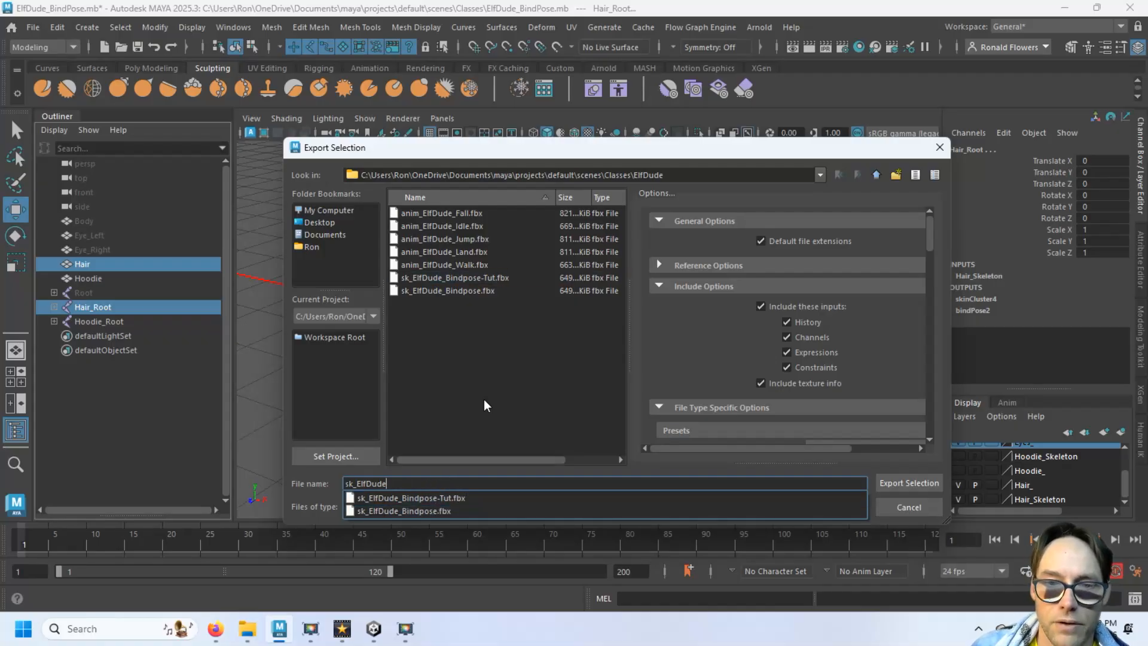
type("_Hair_")
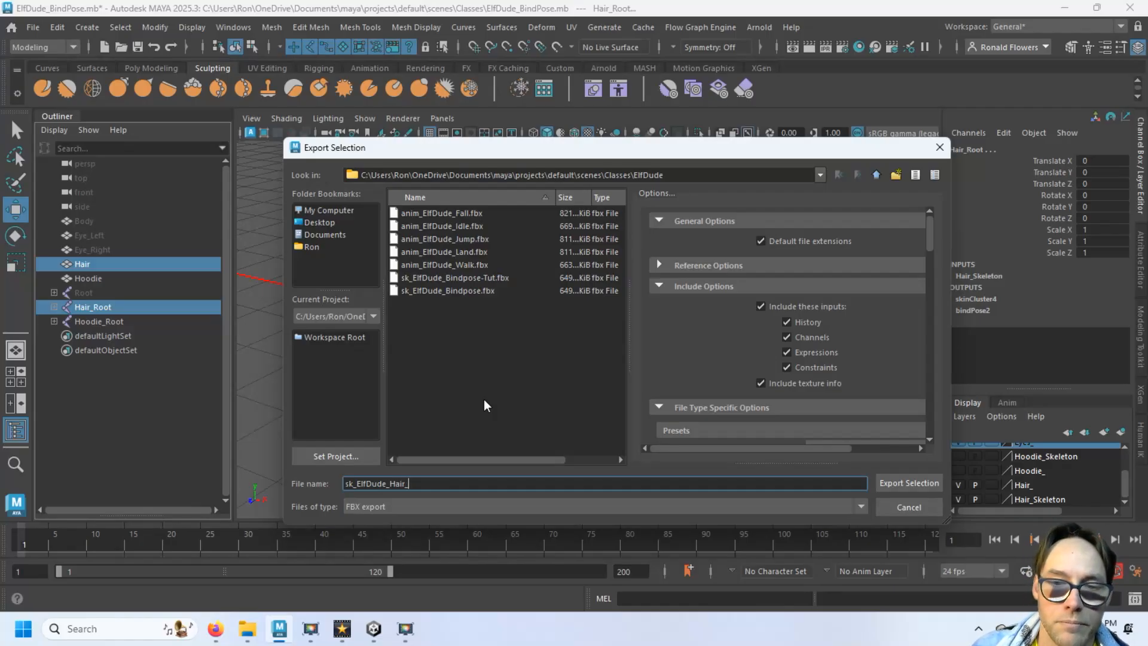
type("Bindpose")
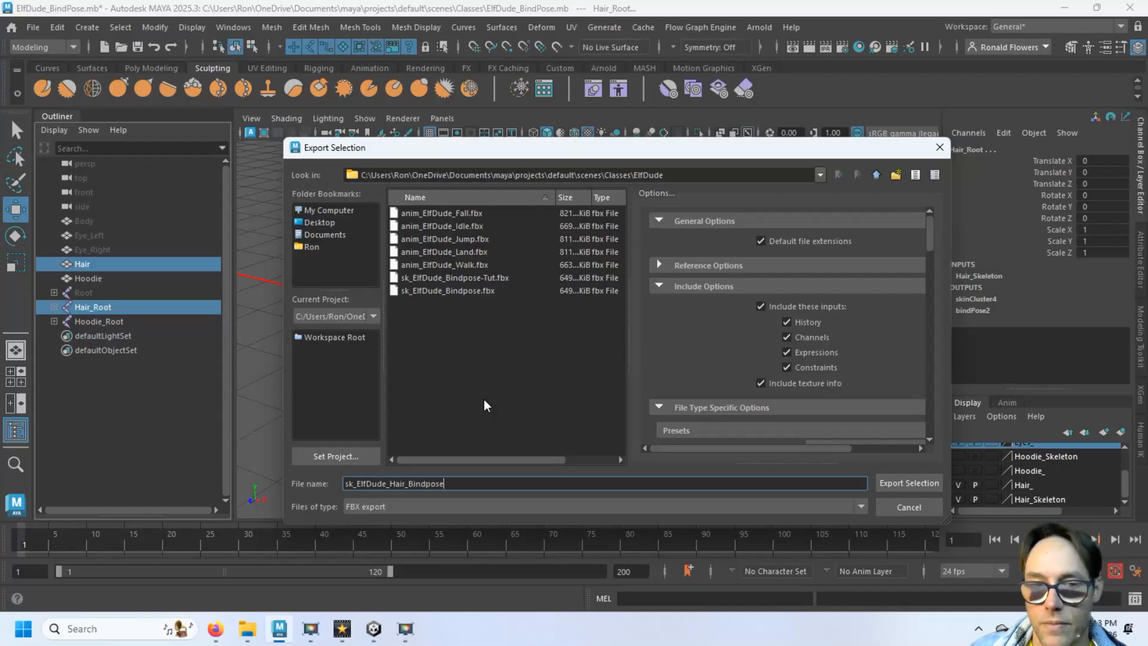
left_click(926, 489)
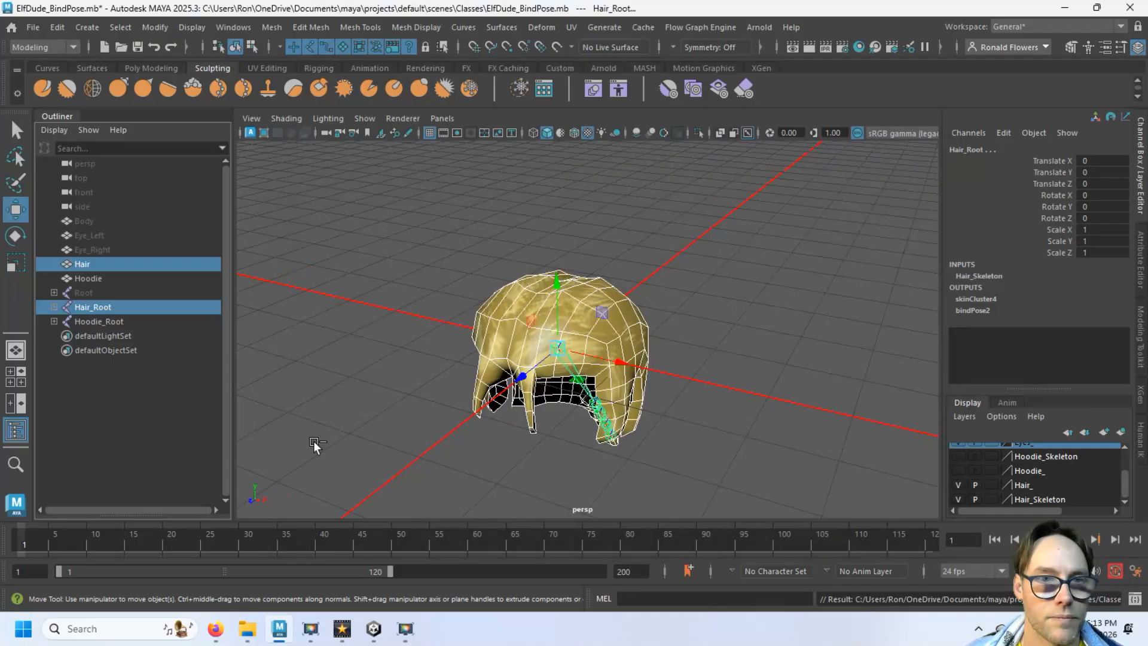
Step: Hide the Hair mesh and the Hair_Root skeleton
left_click(149, 263)
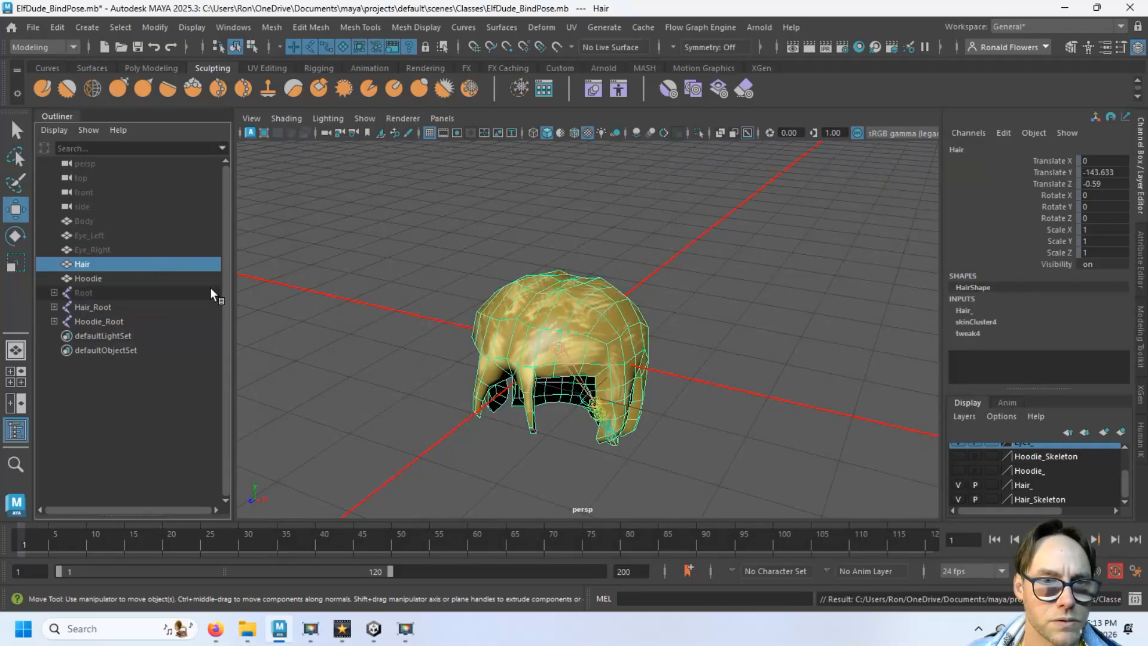
key("ctrl+h")
left_click(132, 307)
key("ctrl+h")
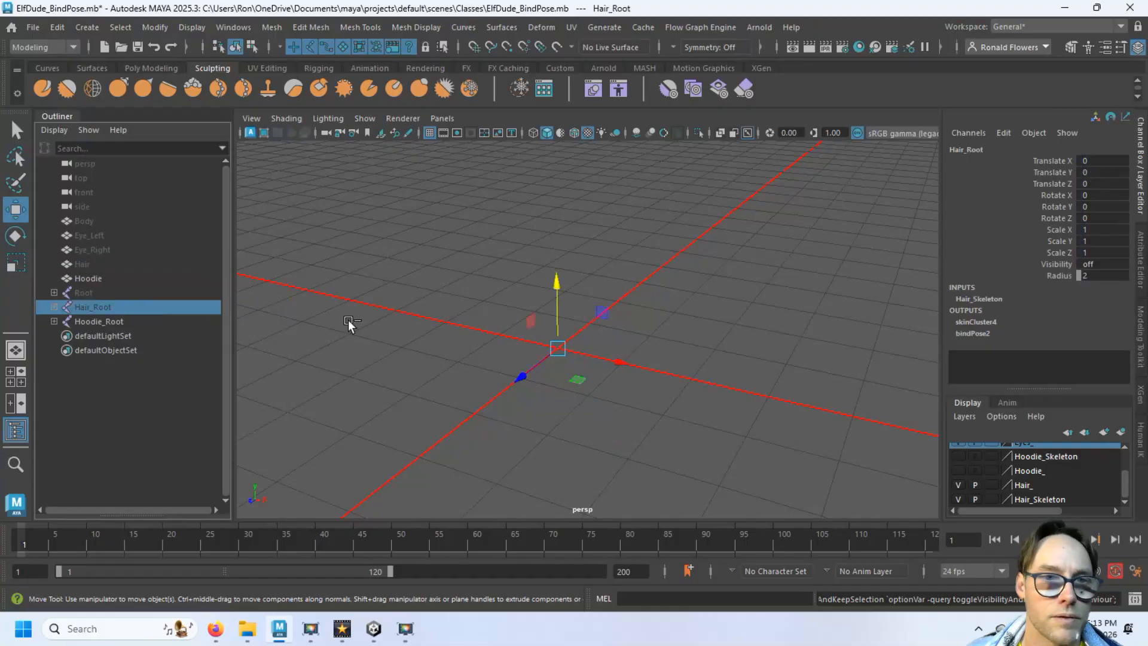
left_click(432, 418)
Step: Show the Hoodie_ and Hoodie_Skeleton layers and export Hoodie with Hoodie_Root as sk_ElfDude_Hoodie_Bindpose.fbx in the ElfDude folder
left_click(133, 280)
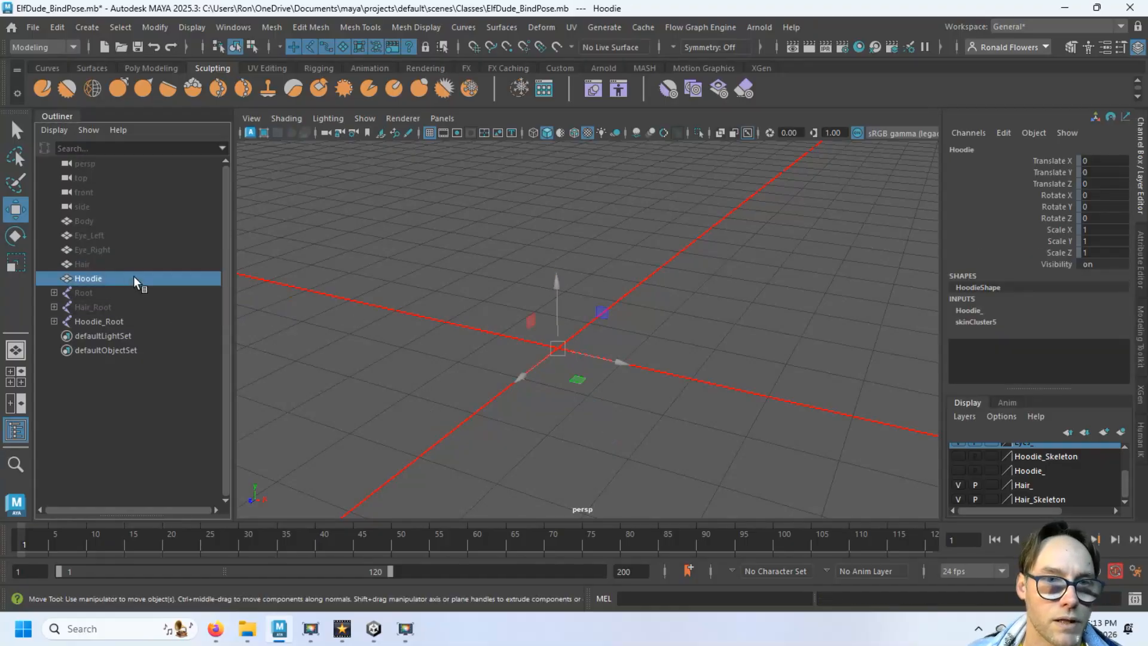
left_click(145, 321, "ctrl")
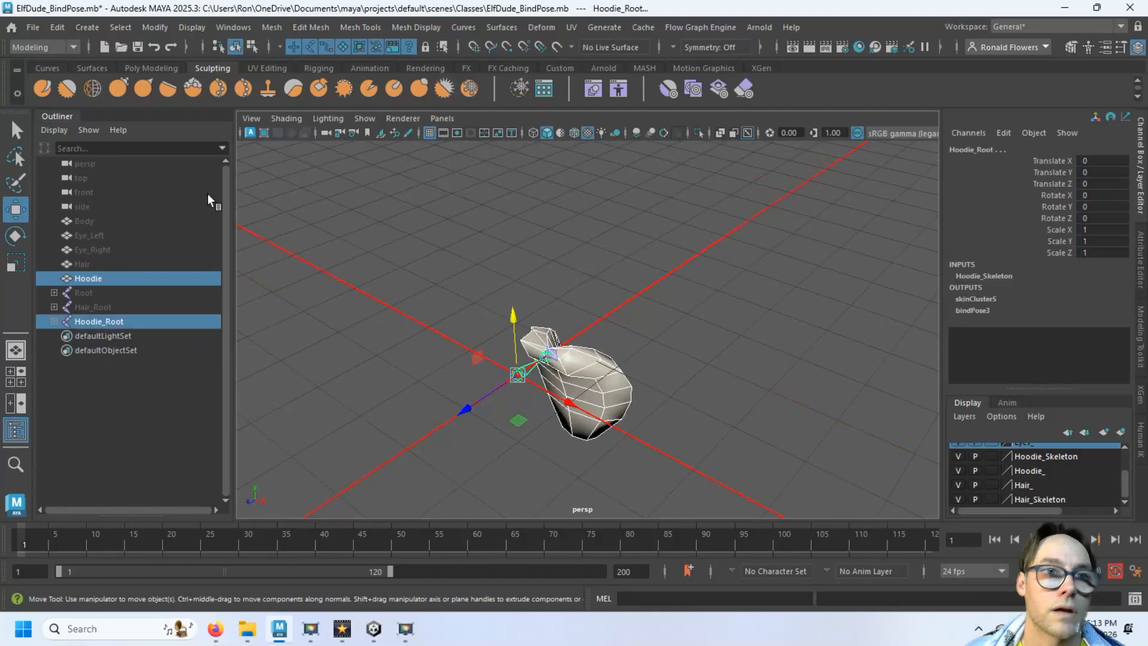
left_click(37, 31)
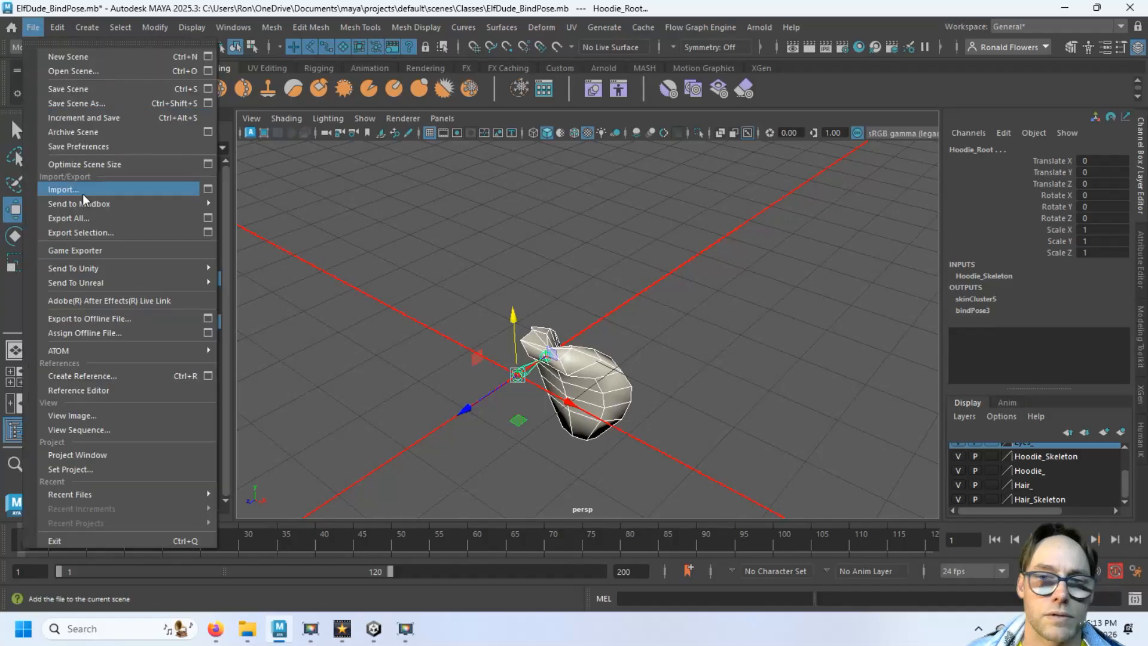
left_click(185, 227)
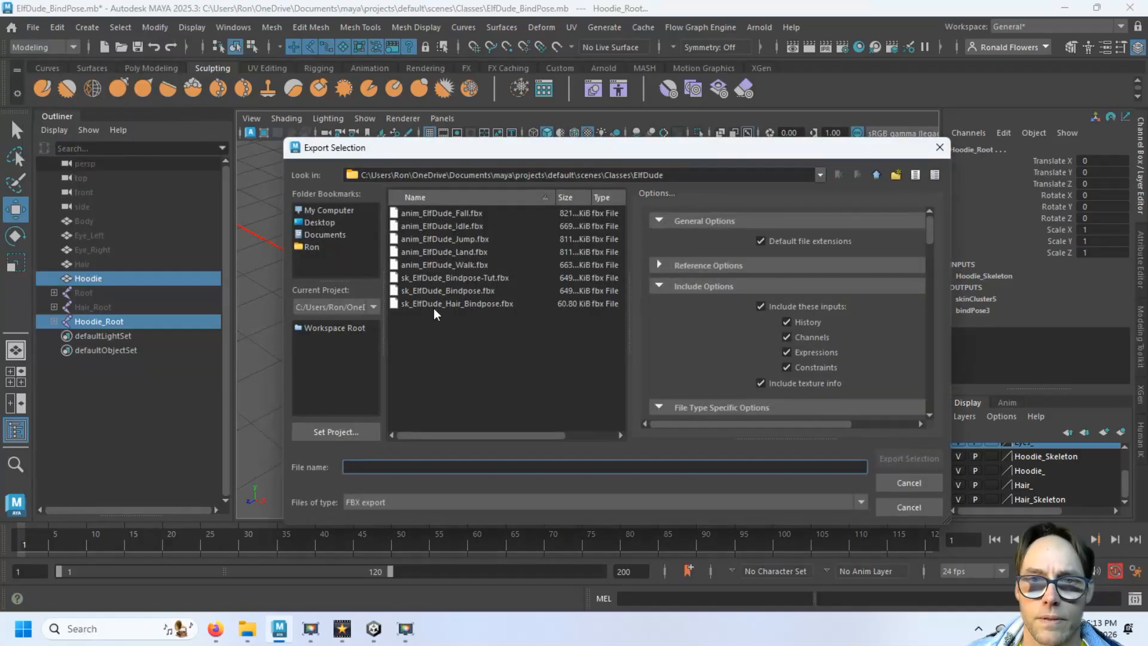
left_click(433, 304)
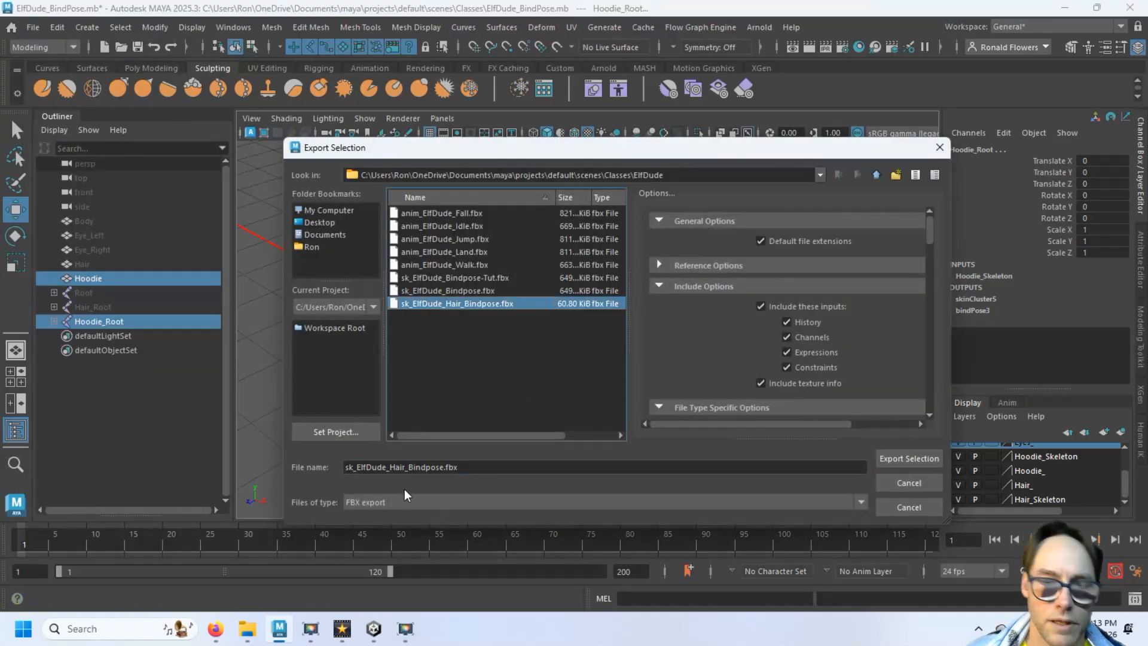
key("BackSpace")
key("BackSpace")
key("BackSpace")
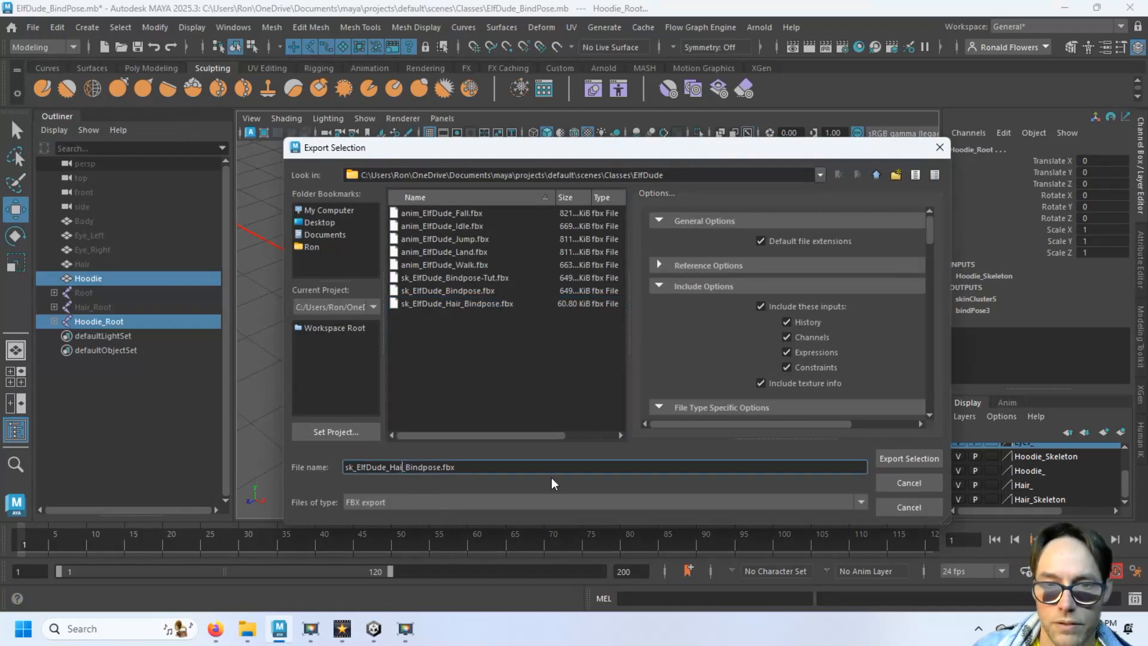
type("oodie")
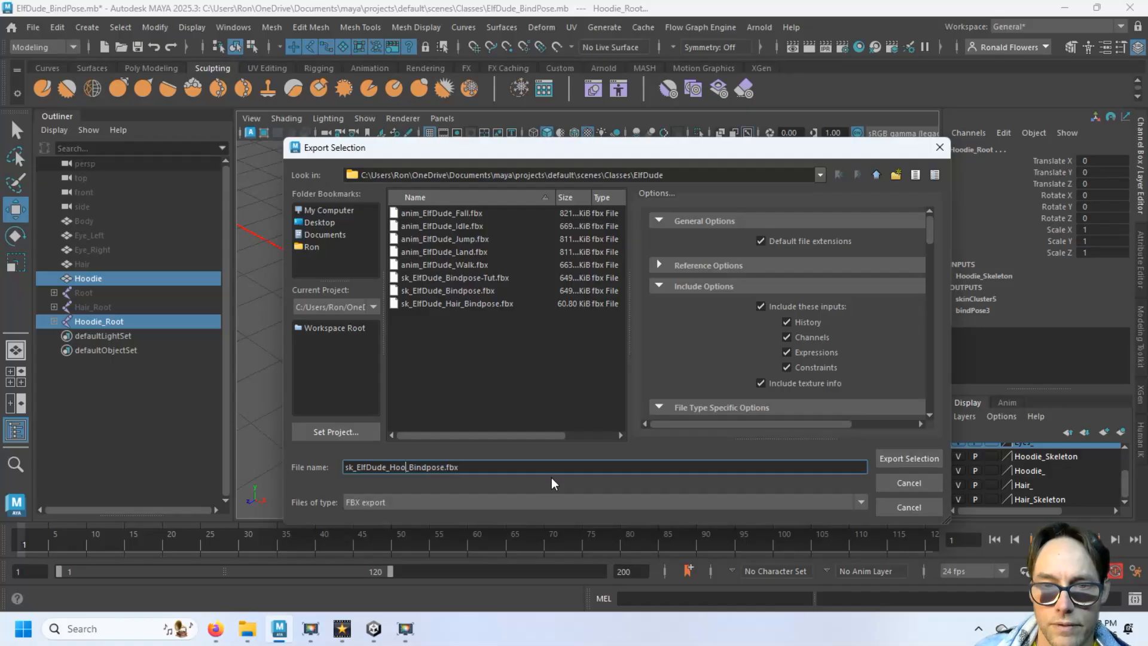
left_click(906, 459)
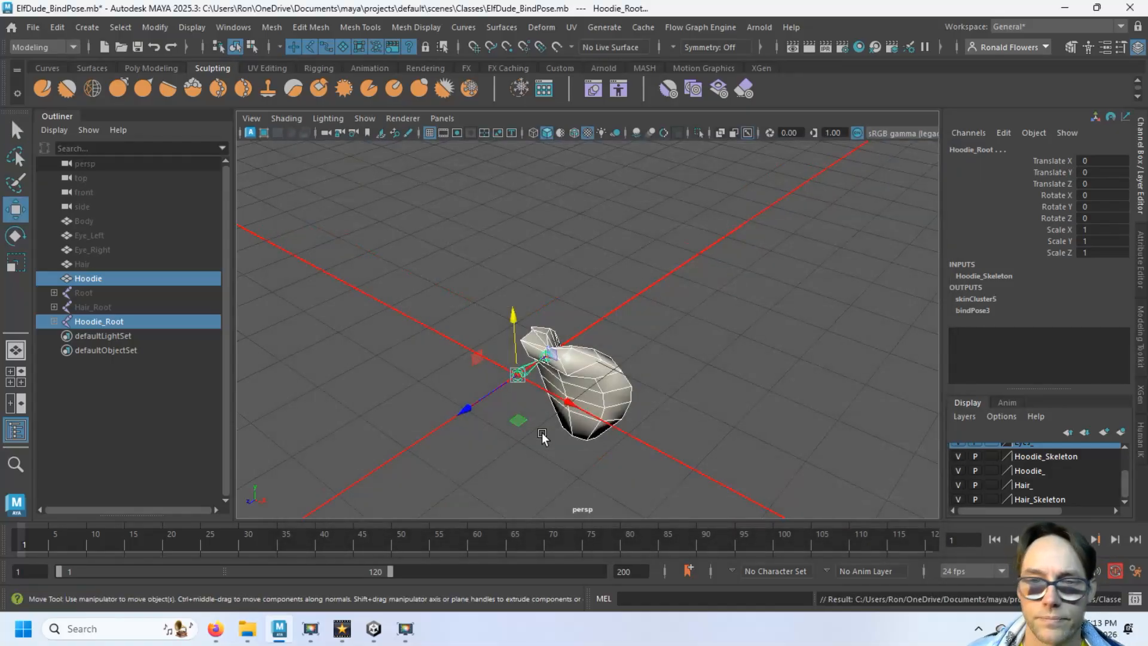
left_click(709, 426)
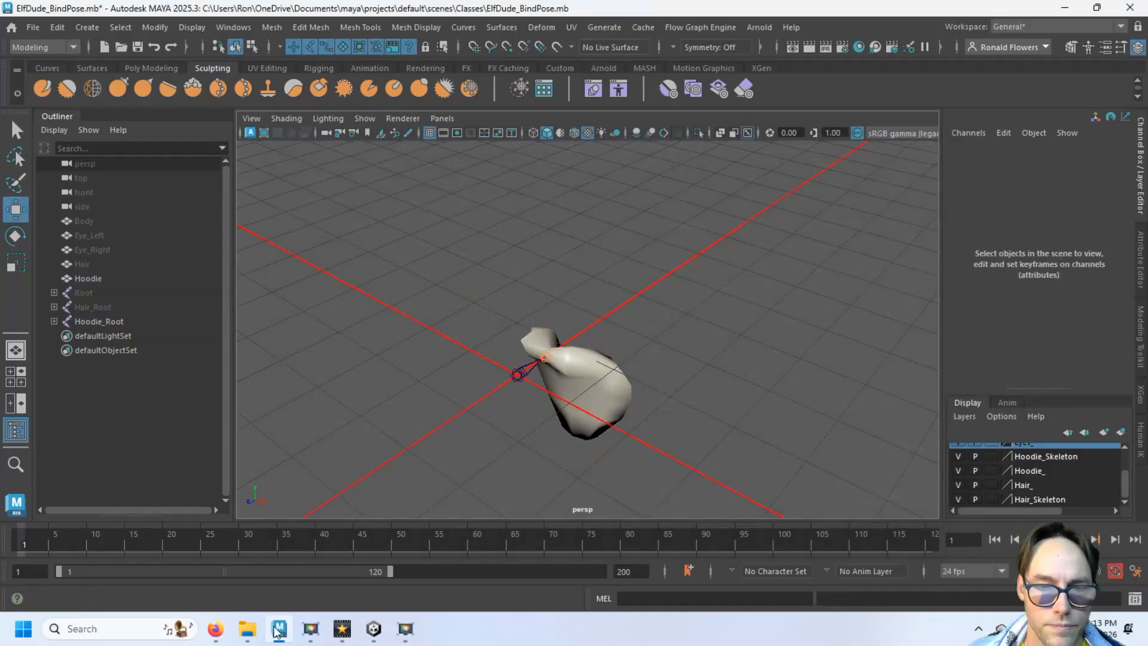
Step: Switch to Unity and import sk_ElfDude_Hair_Bindpose.fbx and sk_ElfDude_Hoodie_Bindpose.fbx from the ElfDude folder into Assets/Skeletal Meshes
left_click(247, 629)
left_click(247, 629)
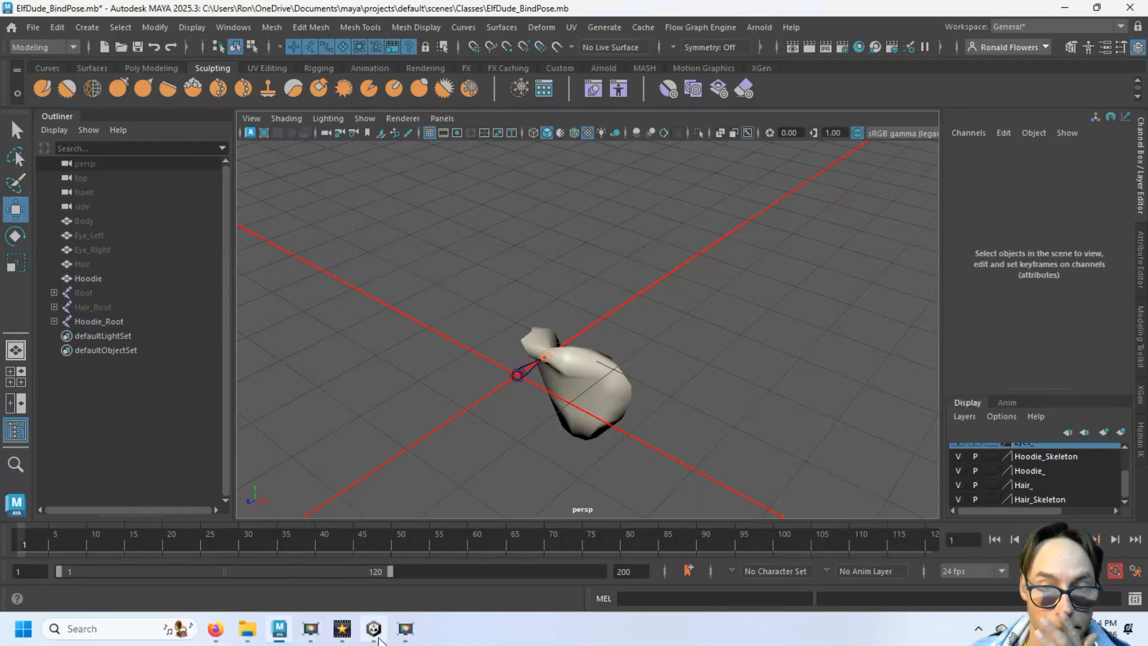
left_click(373, 628)
left_click(78, 512)
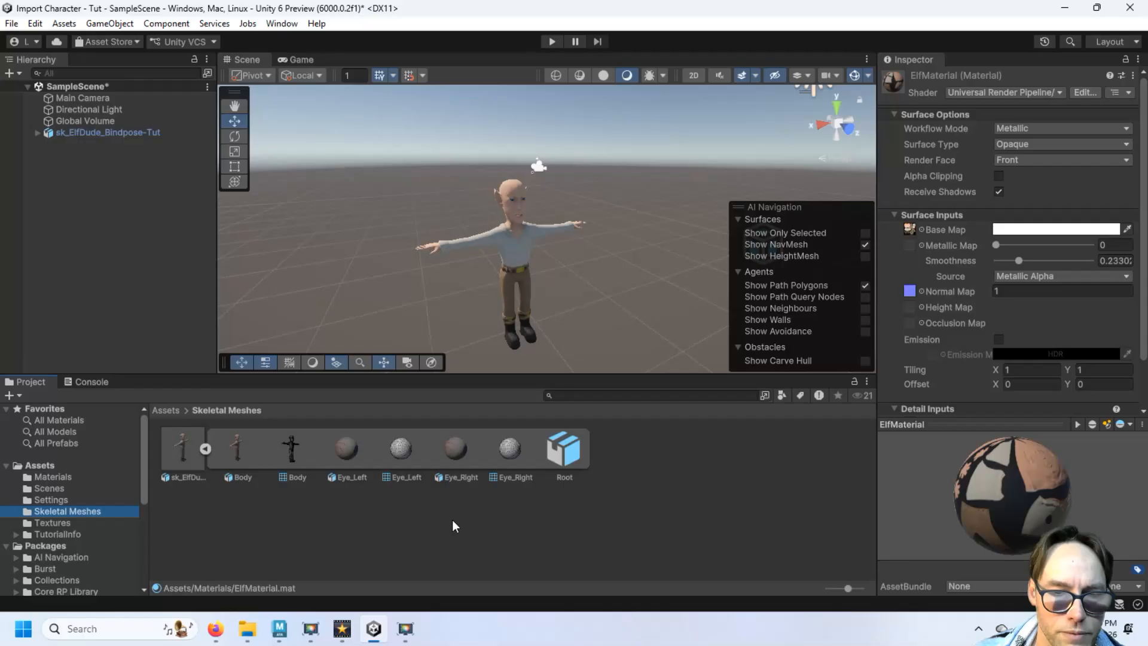
left_click(247, 628)
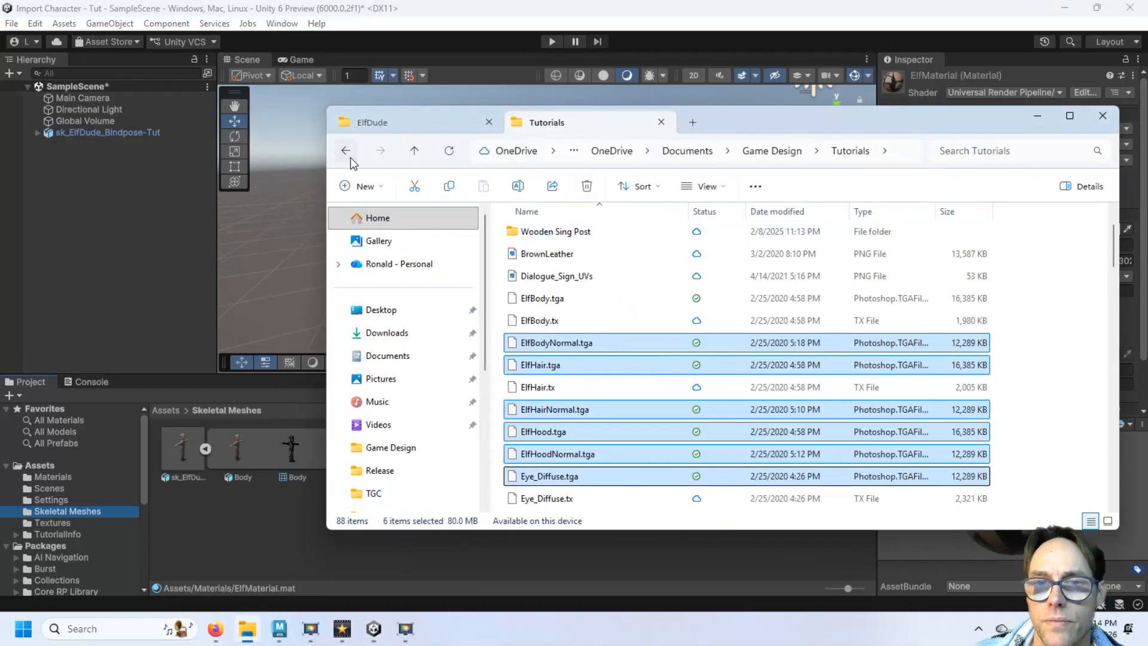
left_click(375, 123)
left_click(575, 460)
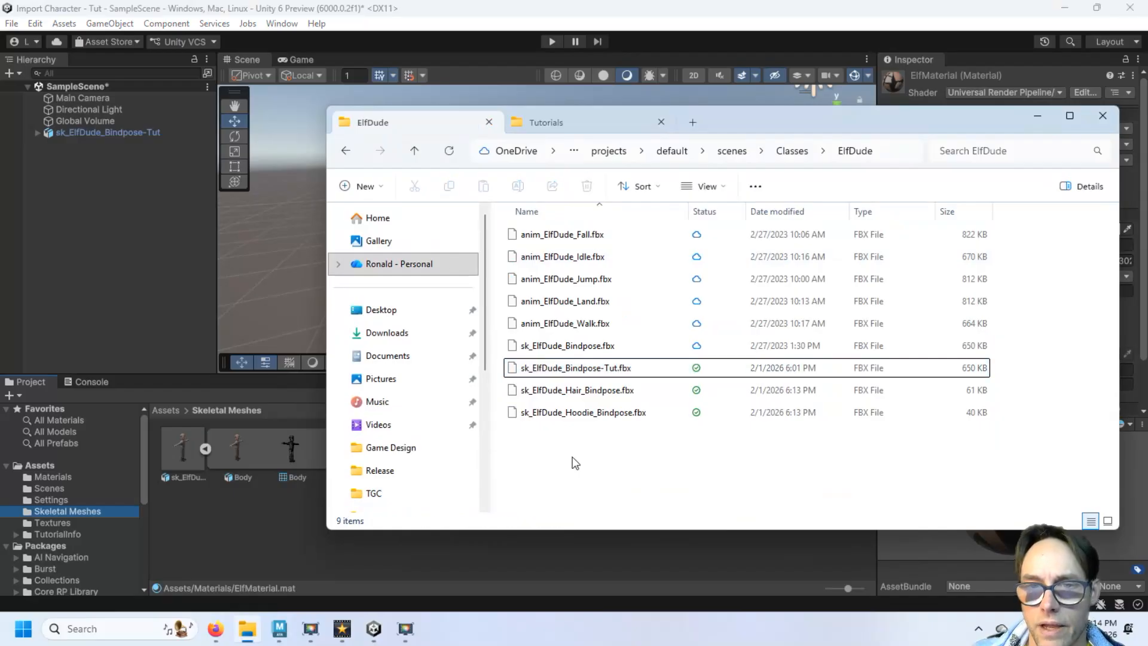
left_click(582, 420)
left_click(577, 389, "ctrl")
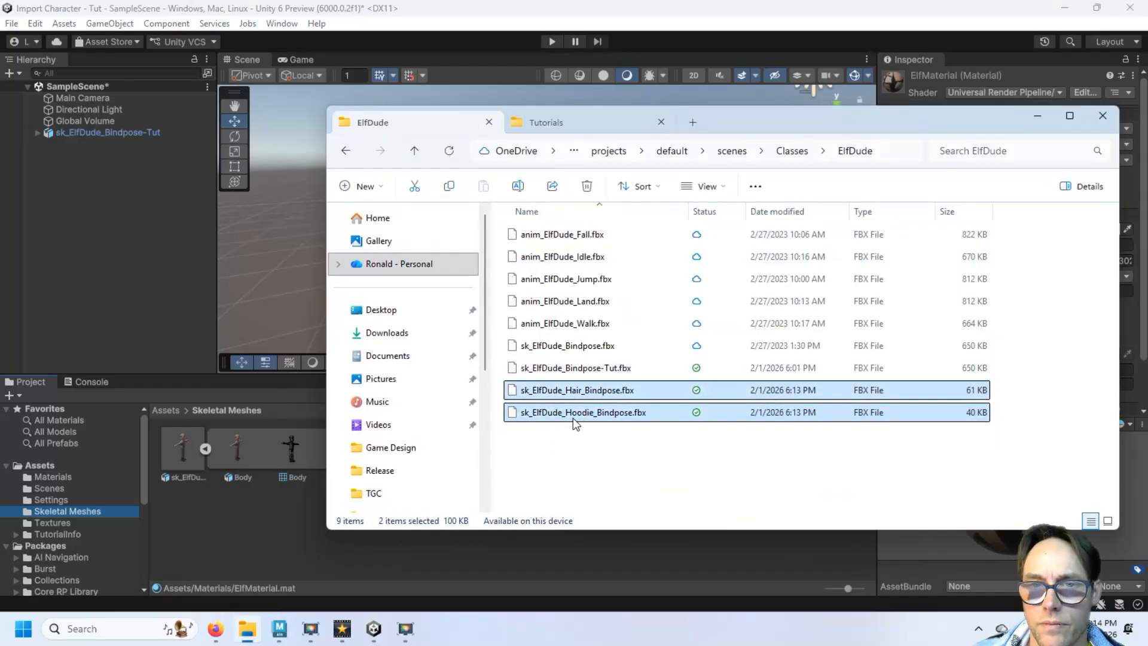
left_click_drag(573, 418, 308, 542)
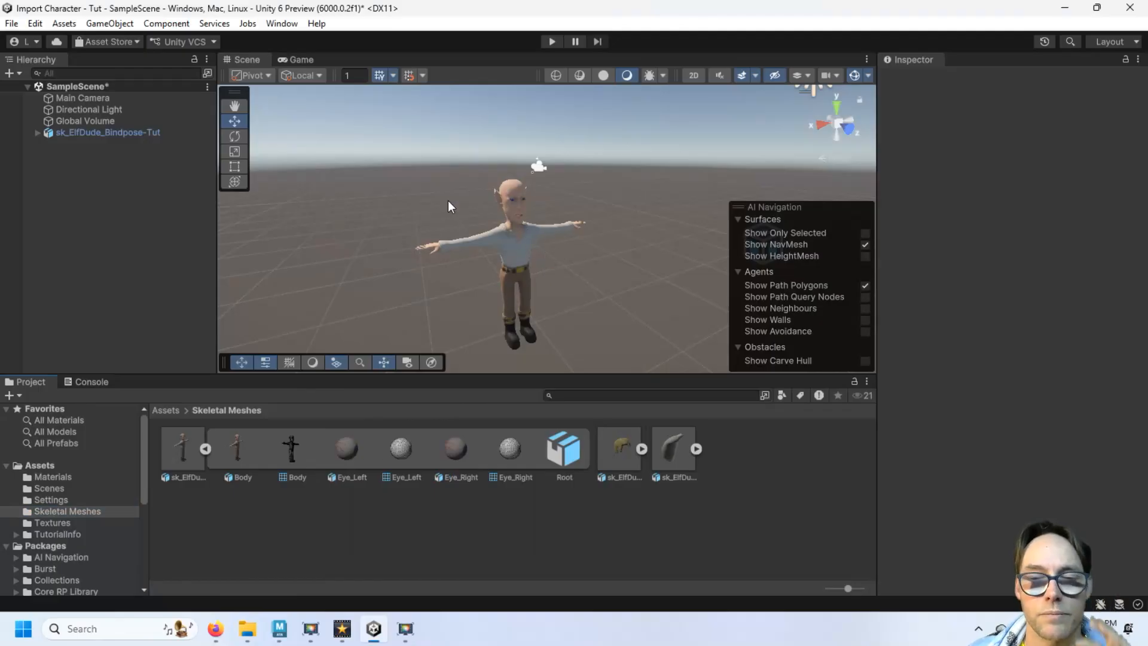
Step: Extract the embedded material of sk_ElfDude_Hair_Bindpose into the Assets/Materials folder
left_click(641, 449)
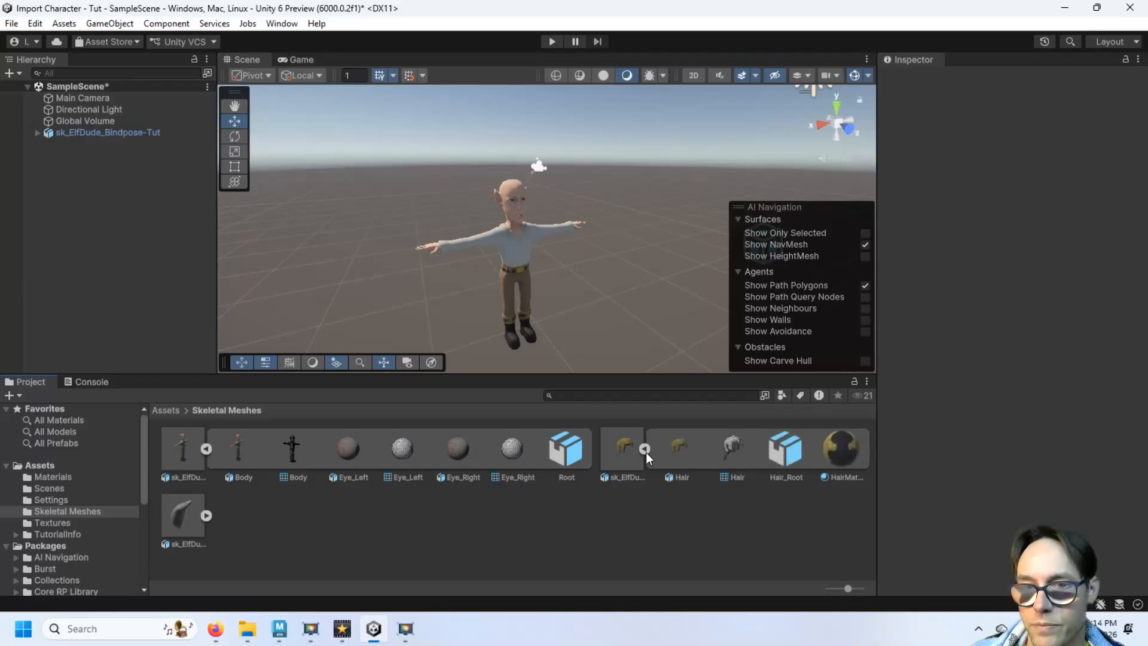
left_click(621, 455)
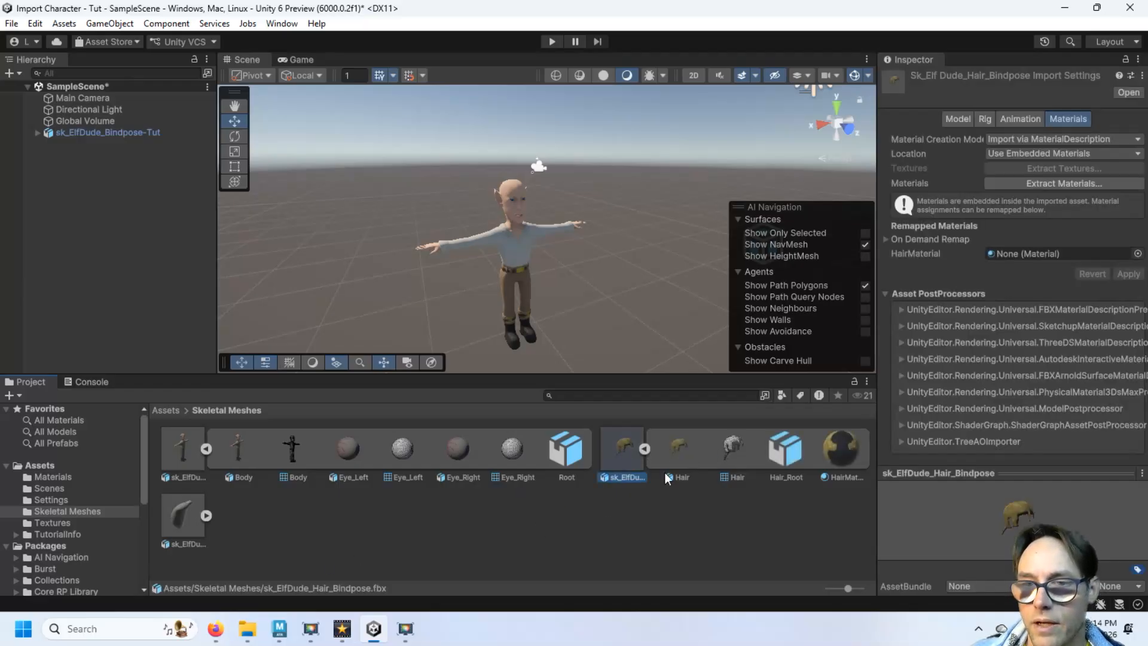
left_click(1018, 183)
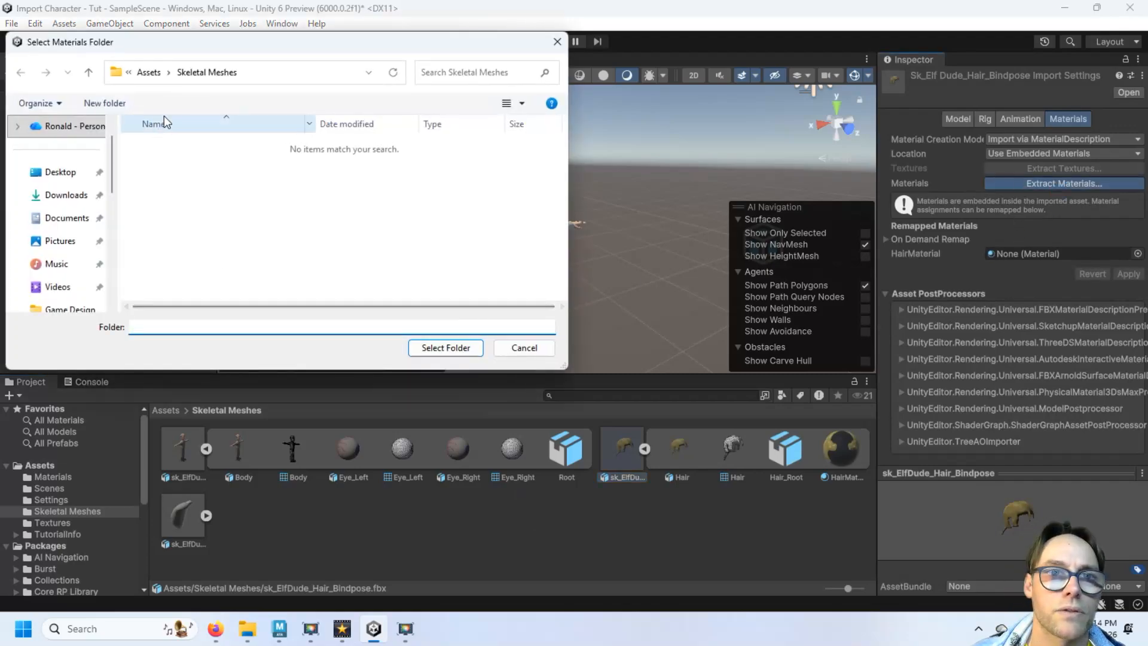
left_click(149, 71)
left_click(160, 147)
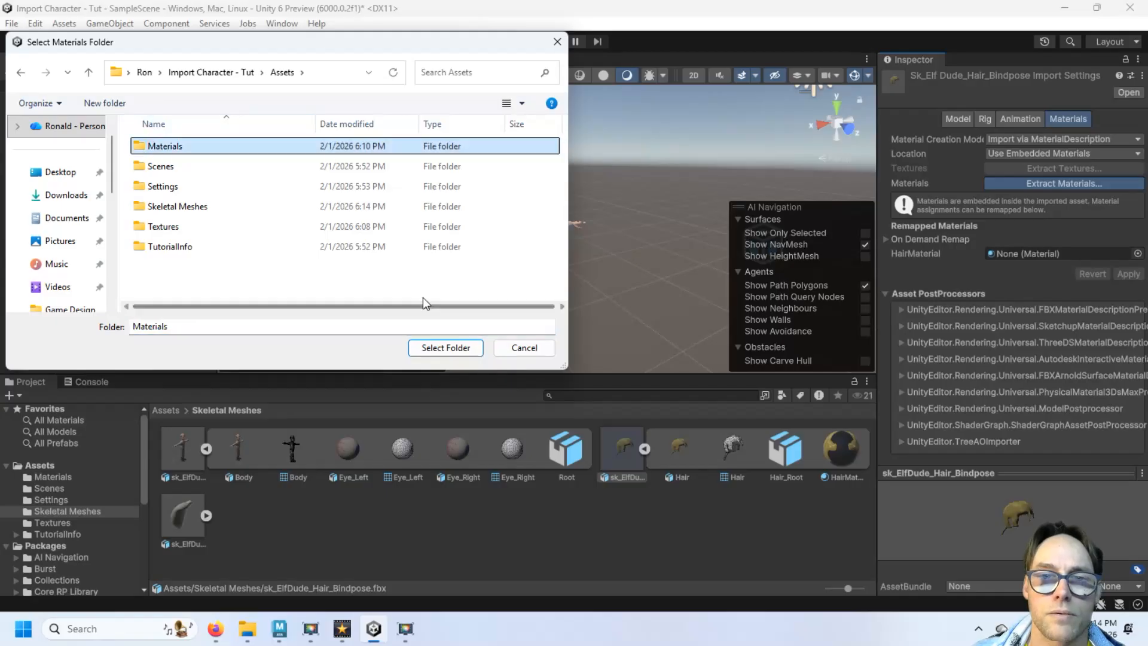
left_click(439, 352)
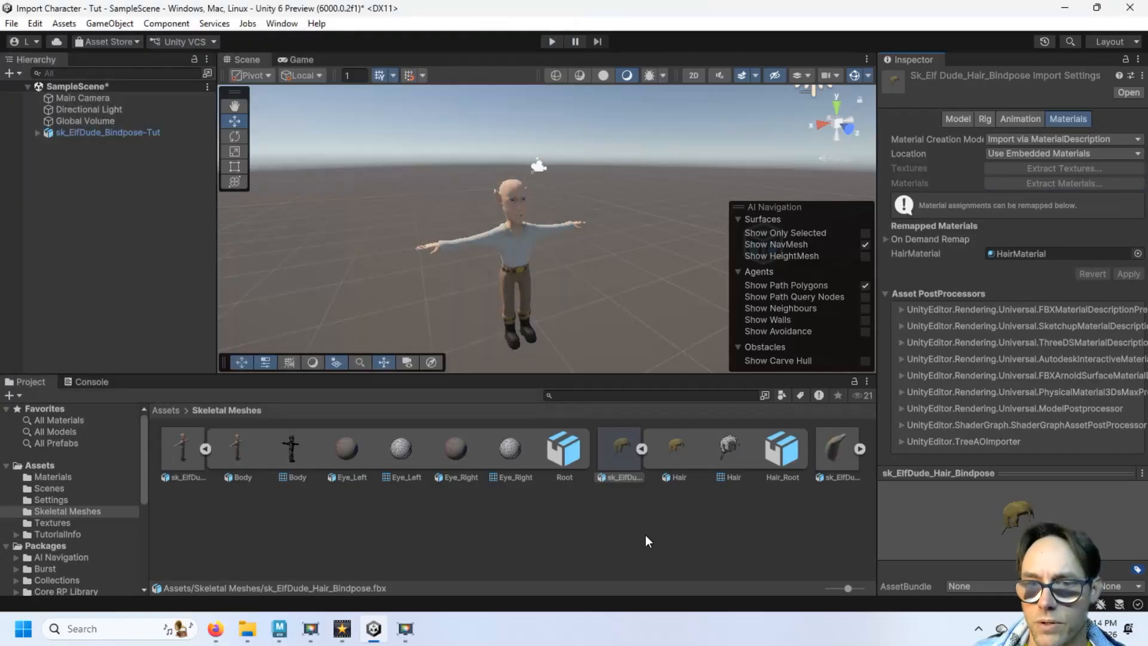
Step: Extract the embedded material of sk_ElfDude_Hoodie_Bindpose into the Assets/Materials folder
left_click(640, 449)
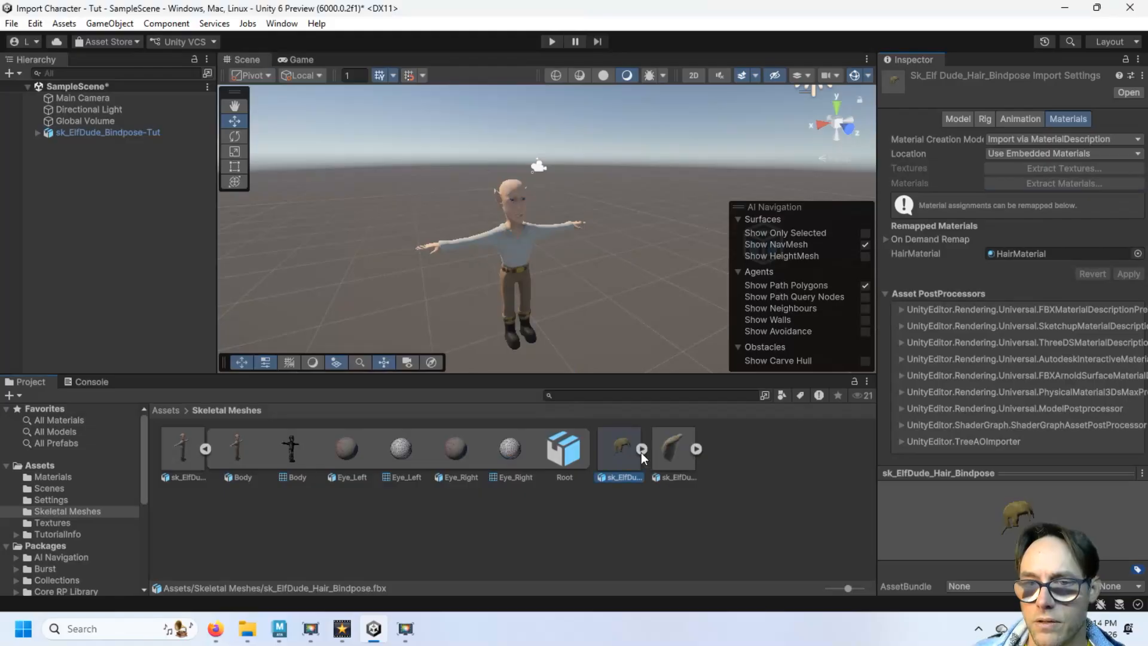
left_click(669, 448)
left_click(696, 449)
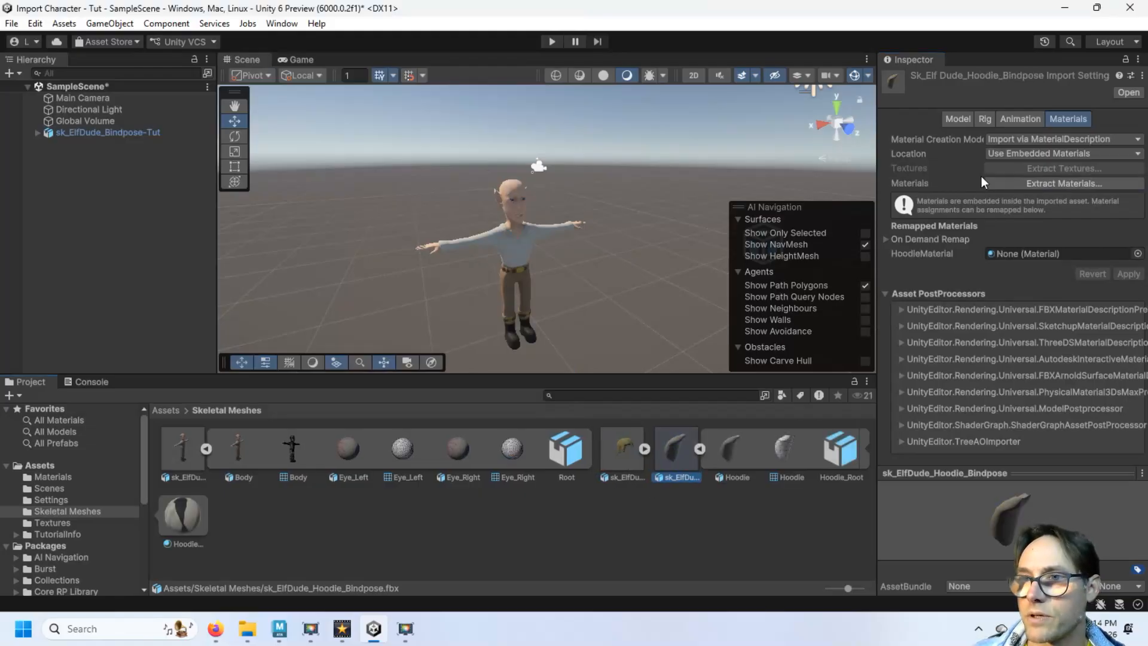
left_click(1055, 183)
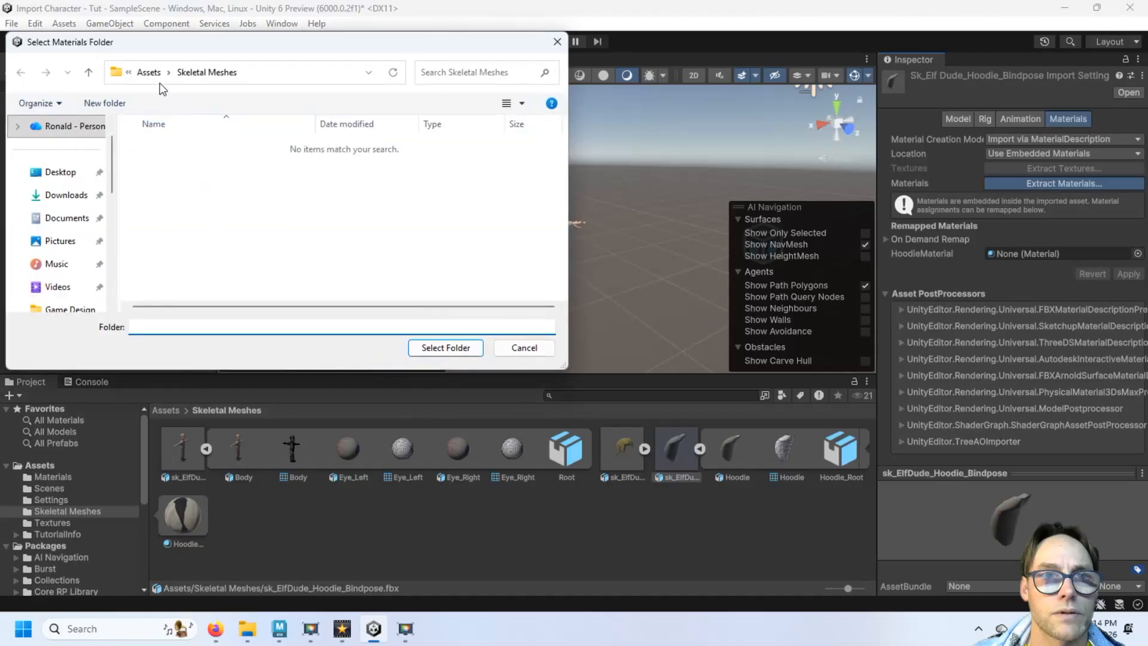
left_click(158, 74)
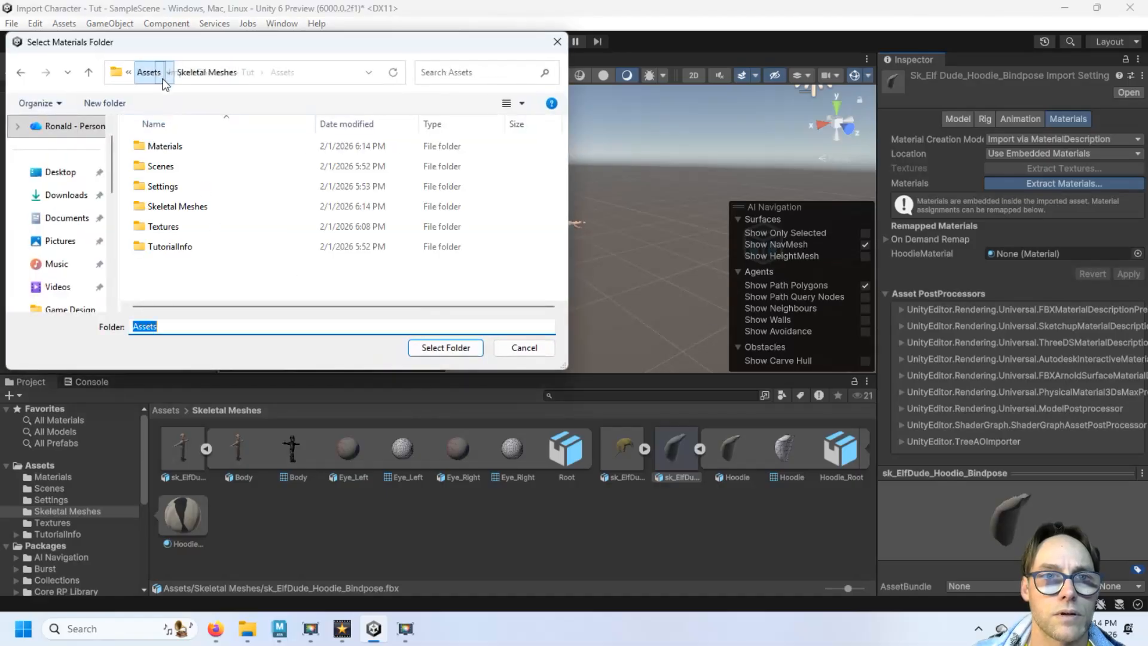
left_click(174, 146)
double_click(175, 146)
left_click(445, 348)
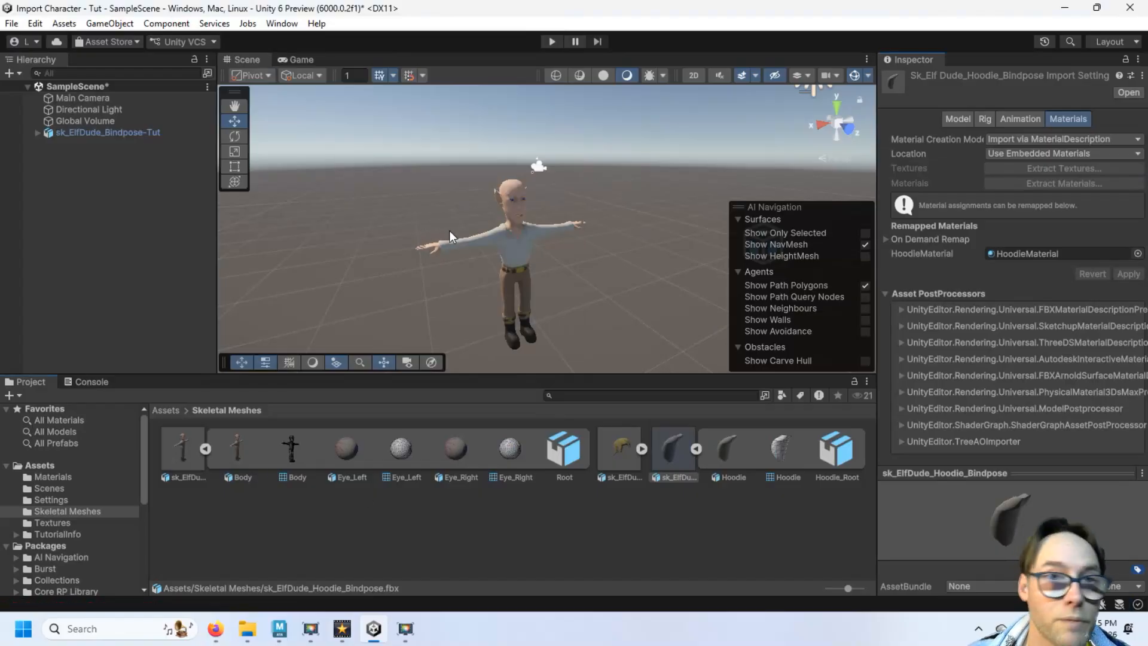
Step: Delete sk_ElfDude_Bindpose-Tut from SampleScene and create a folder named Prefab in Assets
left_click(108, 132)
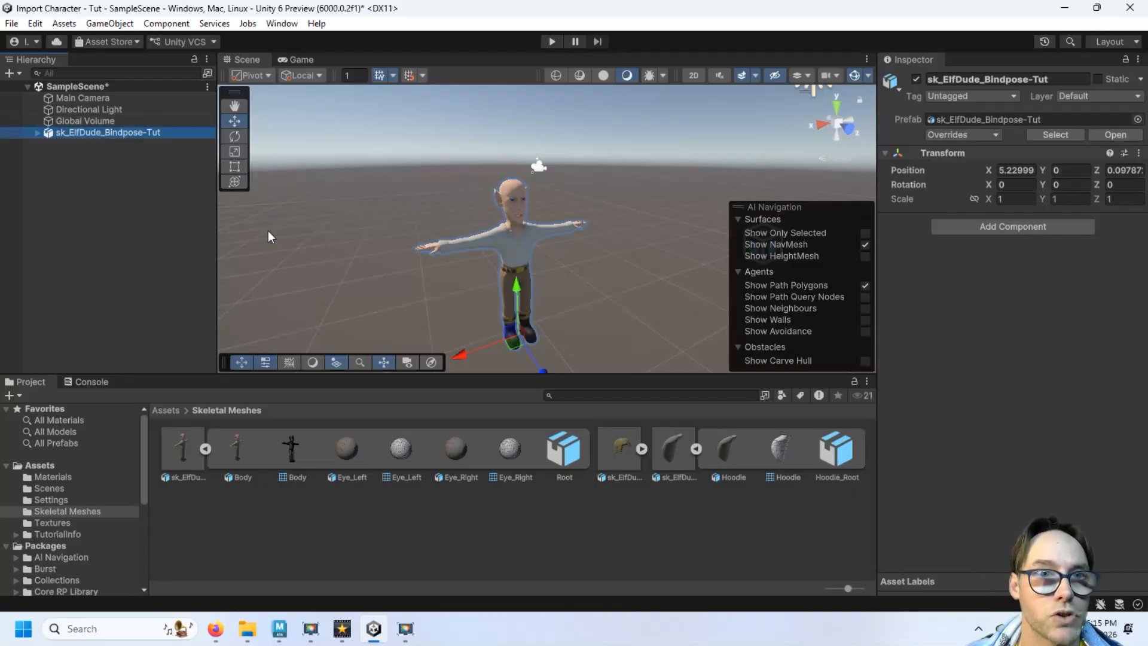
key("Delete")
left_click(52, 464)
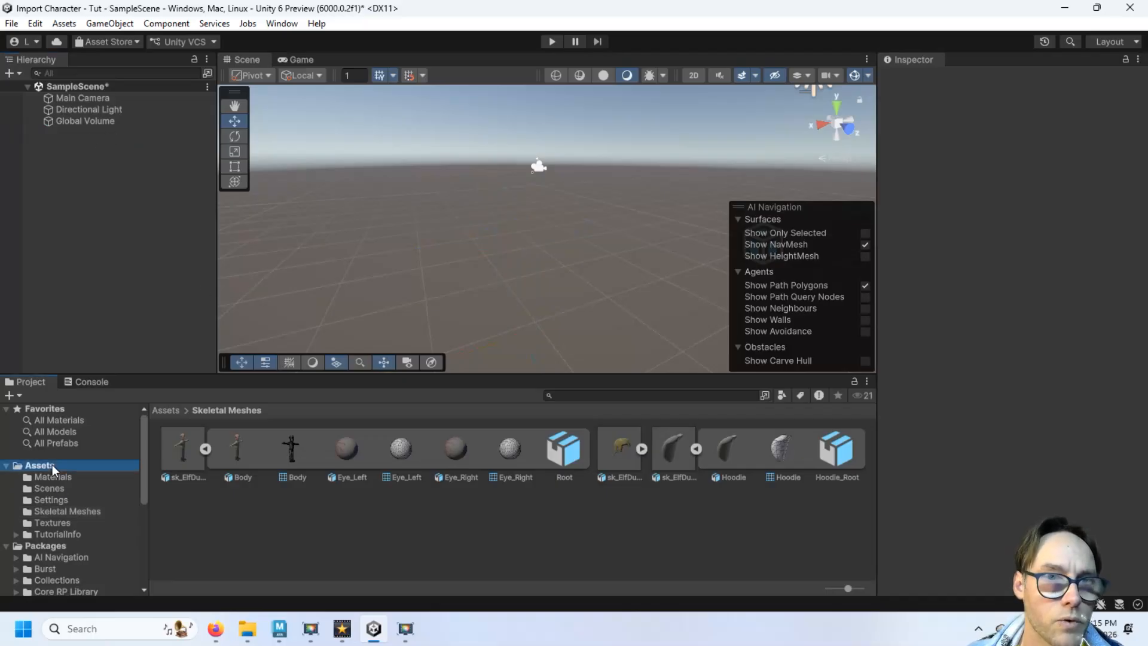
right_click(52, 465)
mouse_move(137, 58)
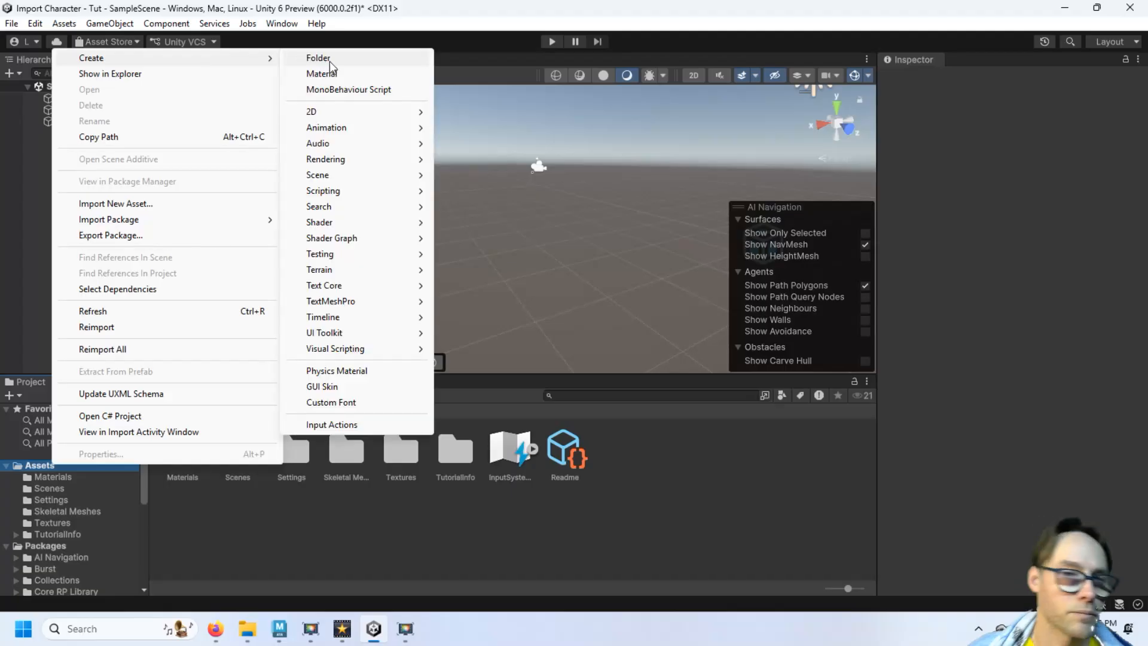
left_click(328, 59)
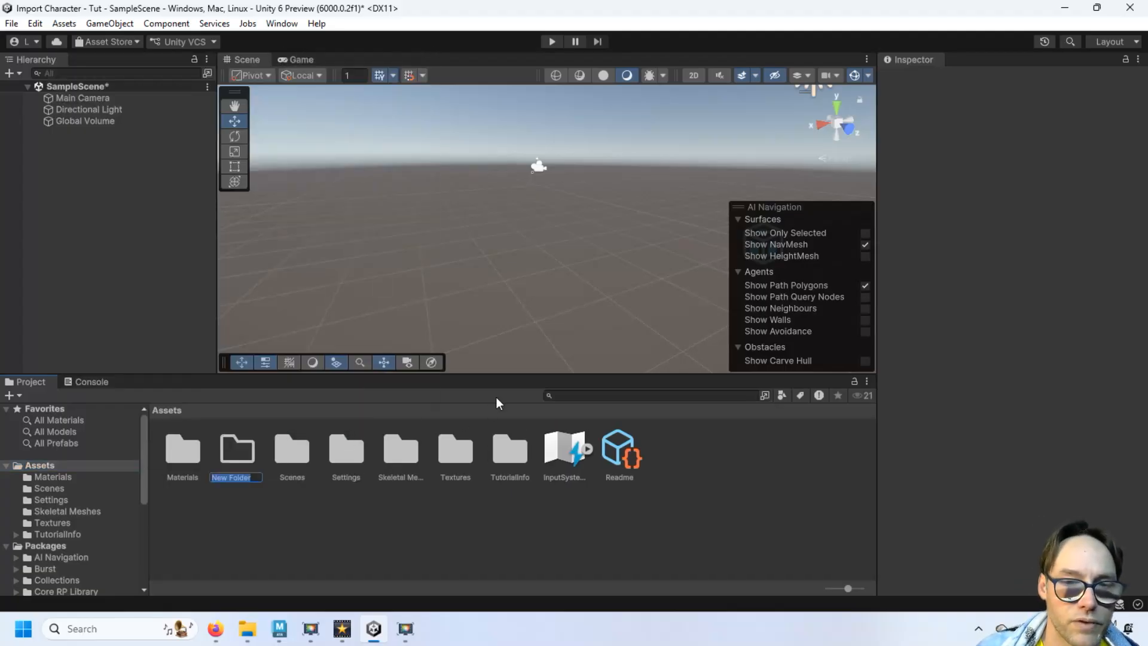
type("Prefab")
key("Return")
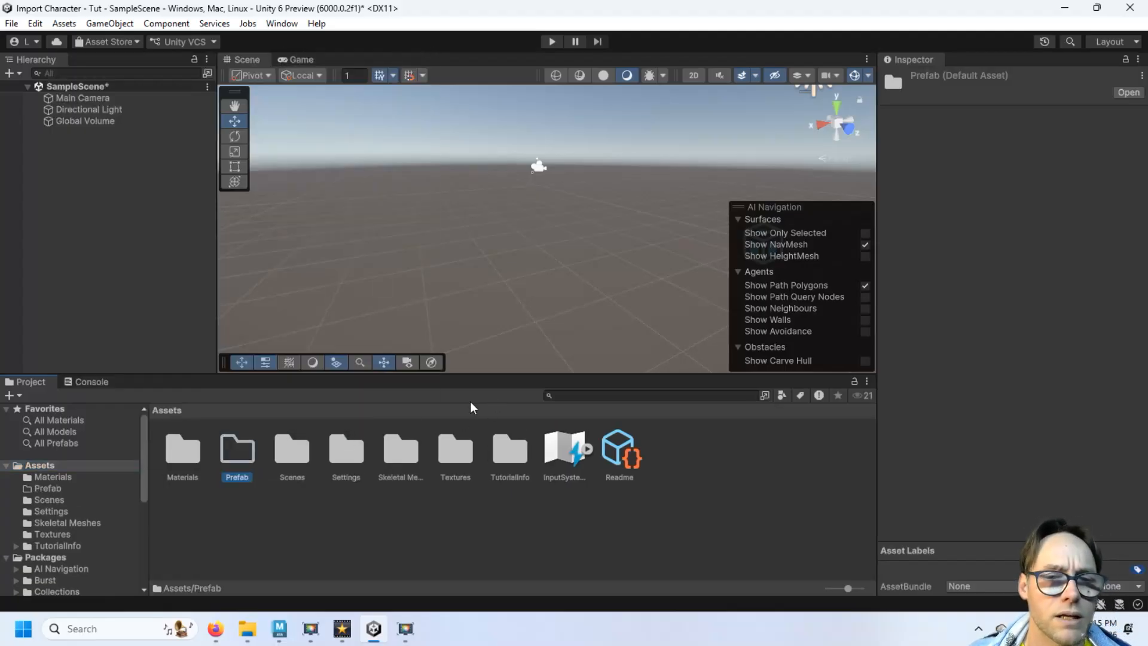
Step: Create an empty prefab named ElfDude inside the Assets/Prefab folder
double_click(251, 467)
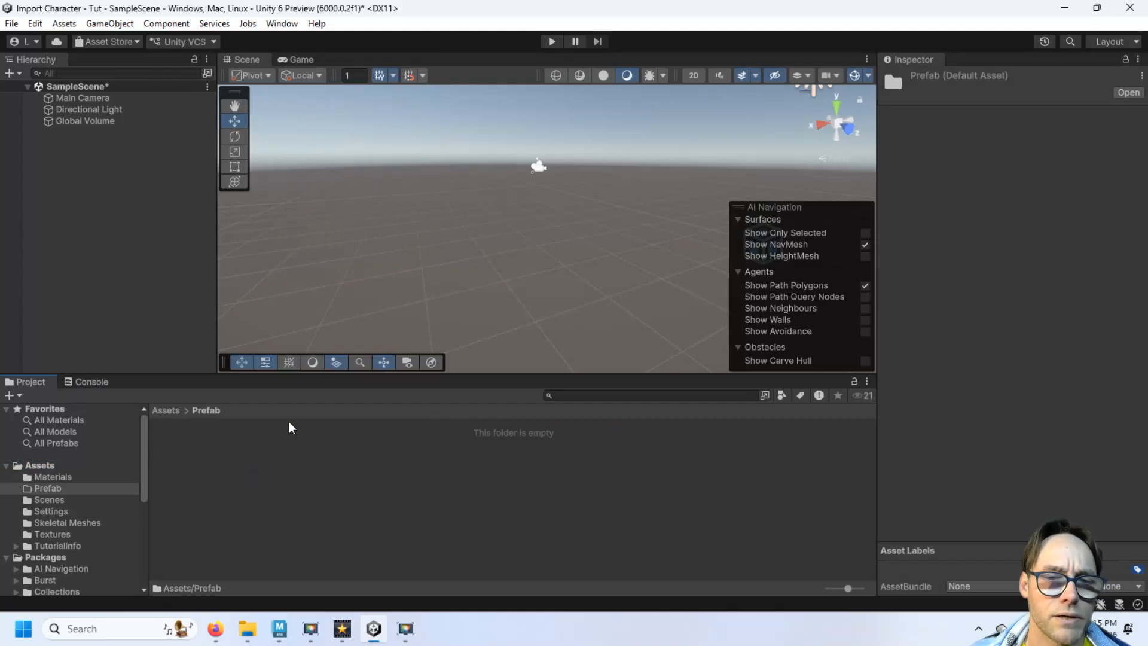
right_click(276, 460)
mouse_move(372, 52)
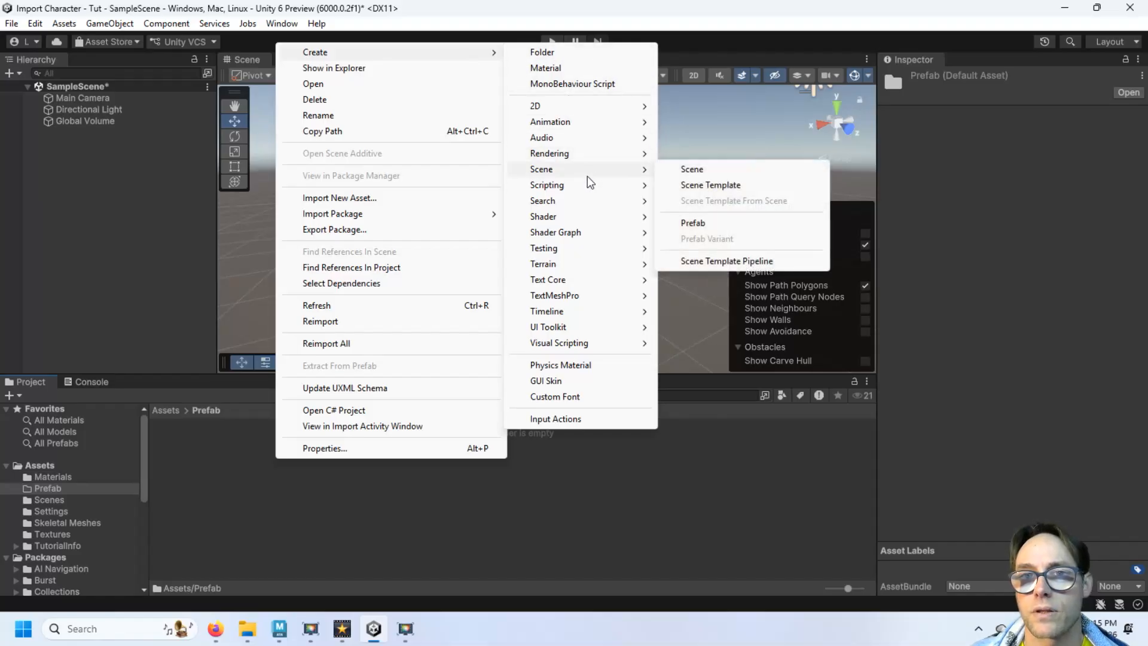
mouse_move(587, 172)
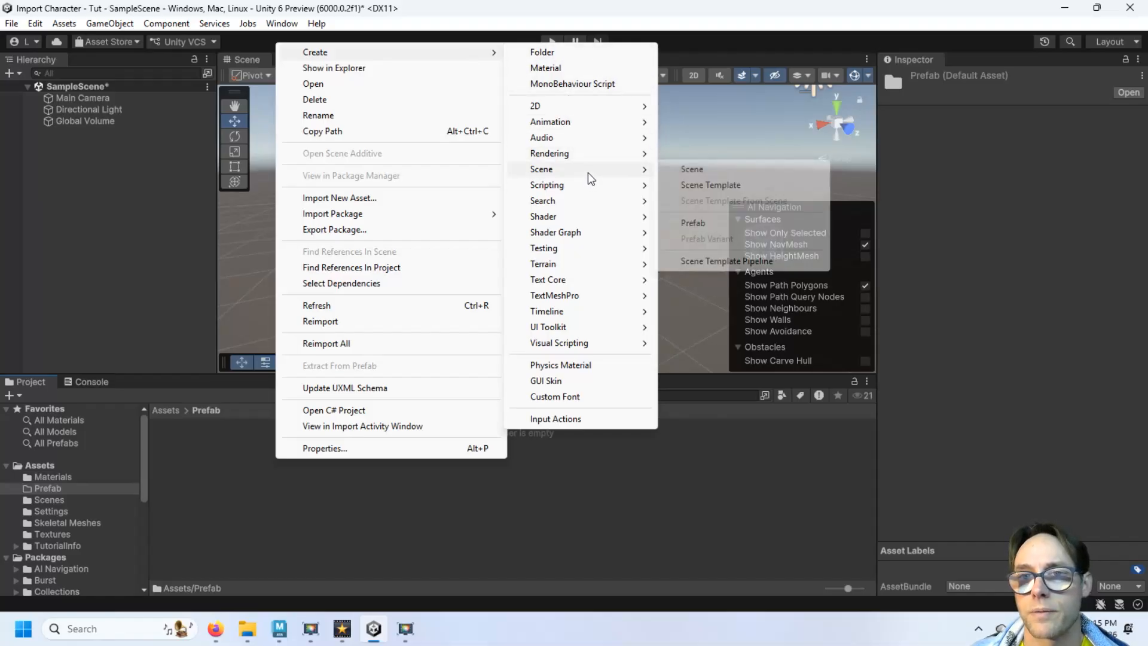
left_click(722, 223)
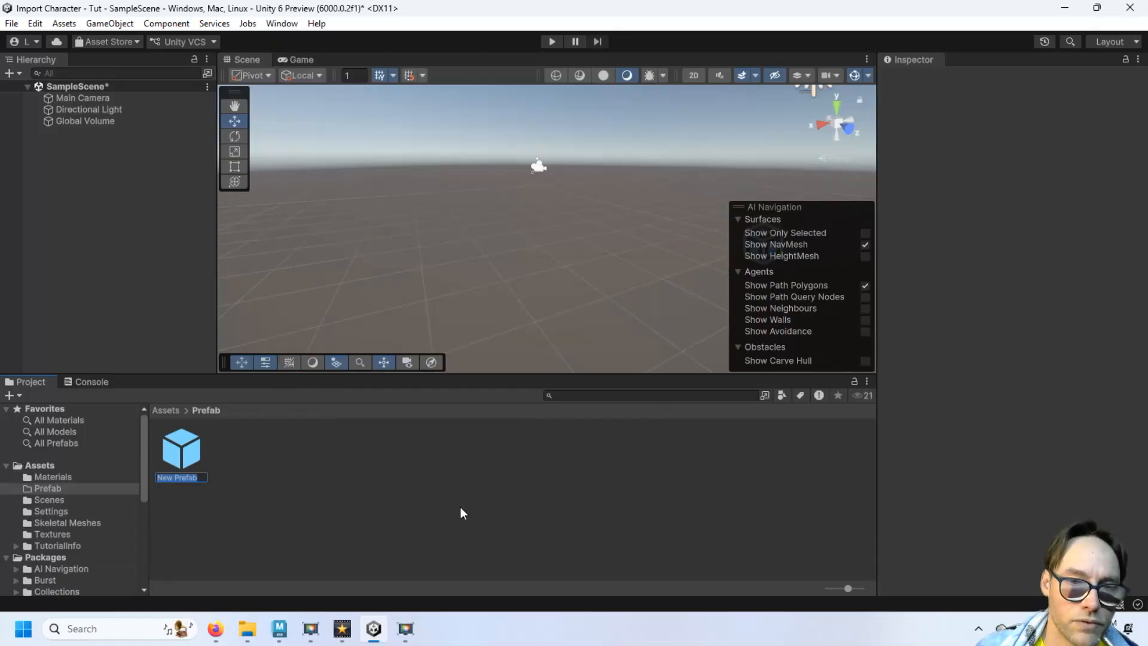
type("ElfDude")
key("Return")
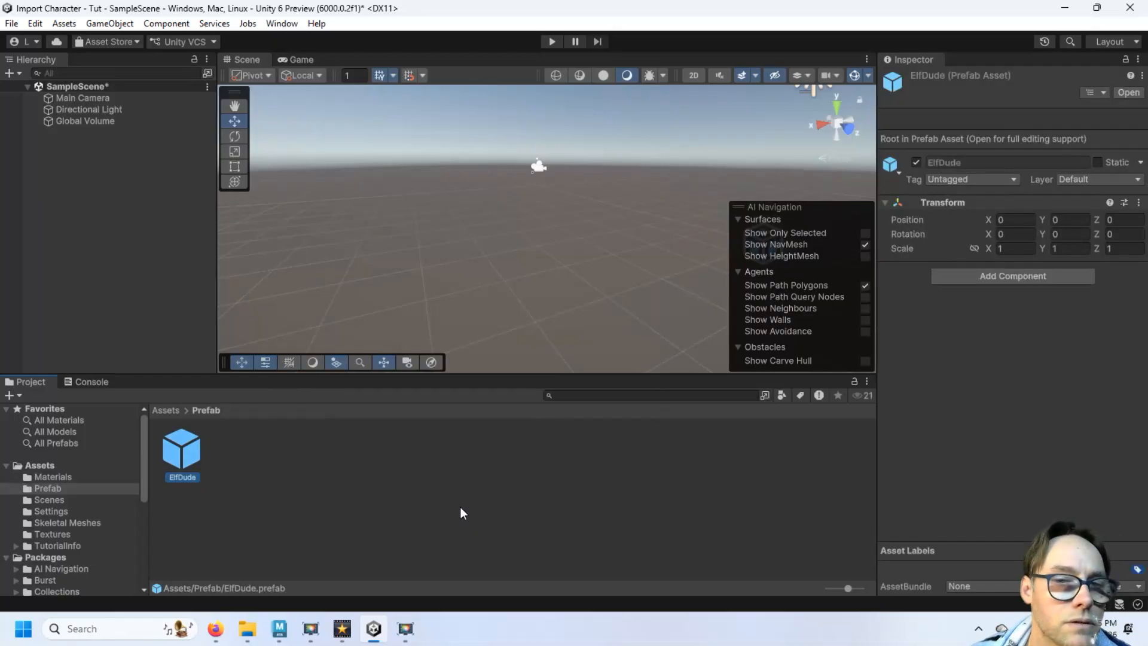
Step: Open the ElfDude prefab for editing and add sk_ElfDude_Bindpose-Tut and sk_ElfDude_Hair_Bindpose from Skeletal Meshes as children of its root
double_click(193, 447)
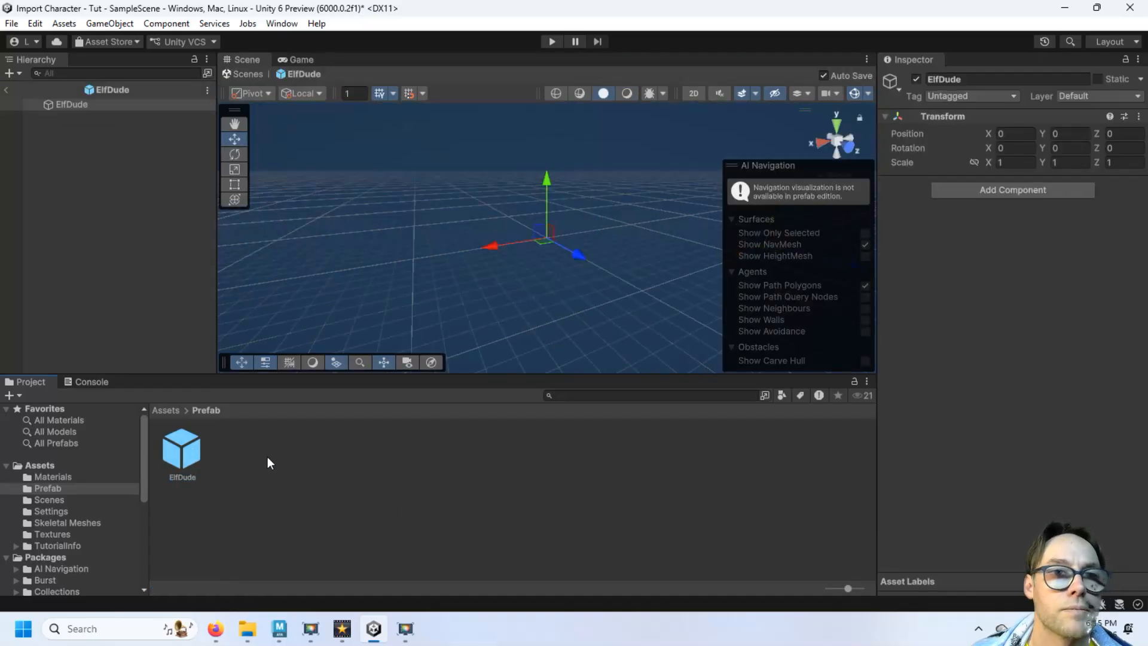
left_click(81, 105)
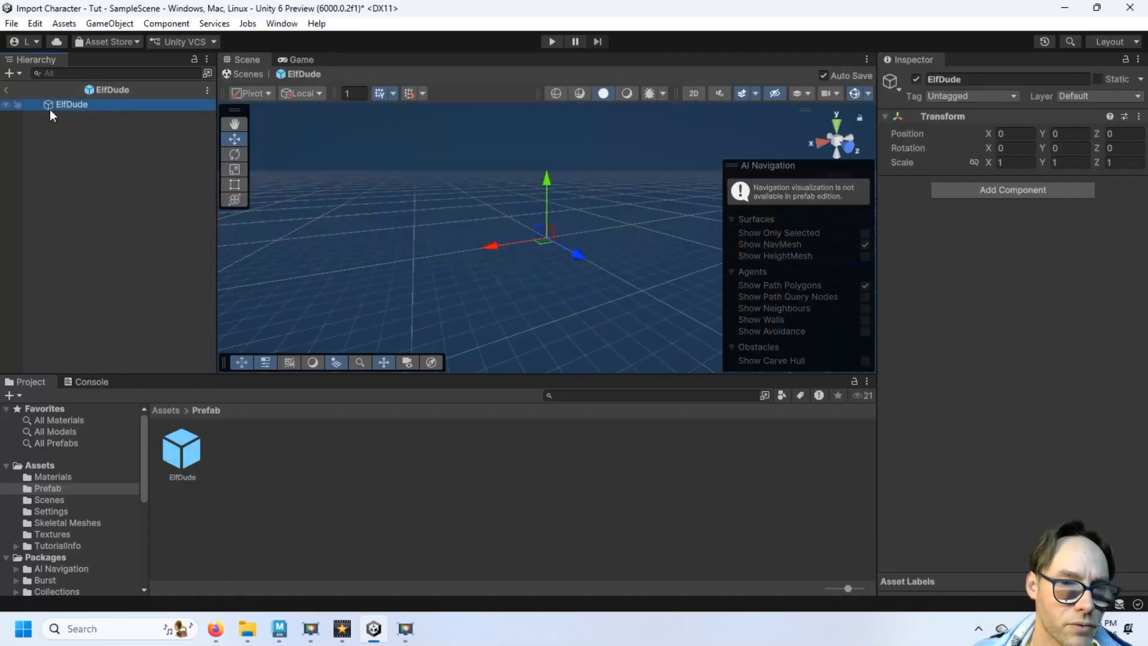
left_click(68, 522)
left_click_drag(178, 451, 100, 213)
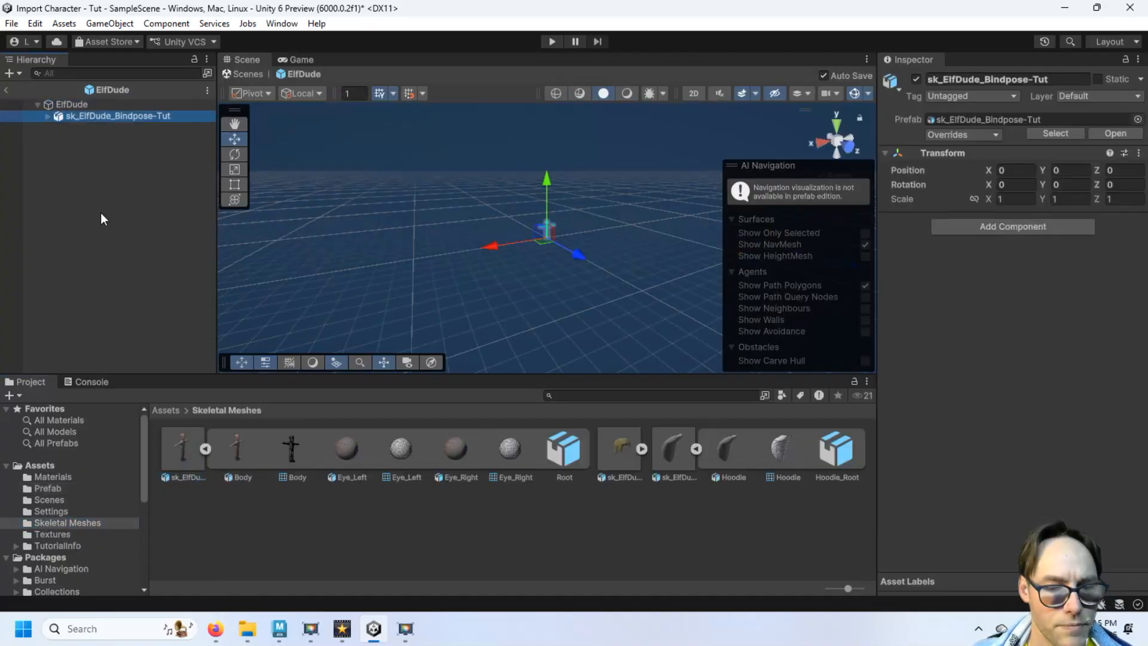
key("f")
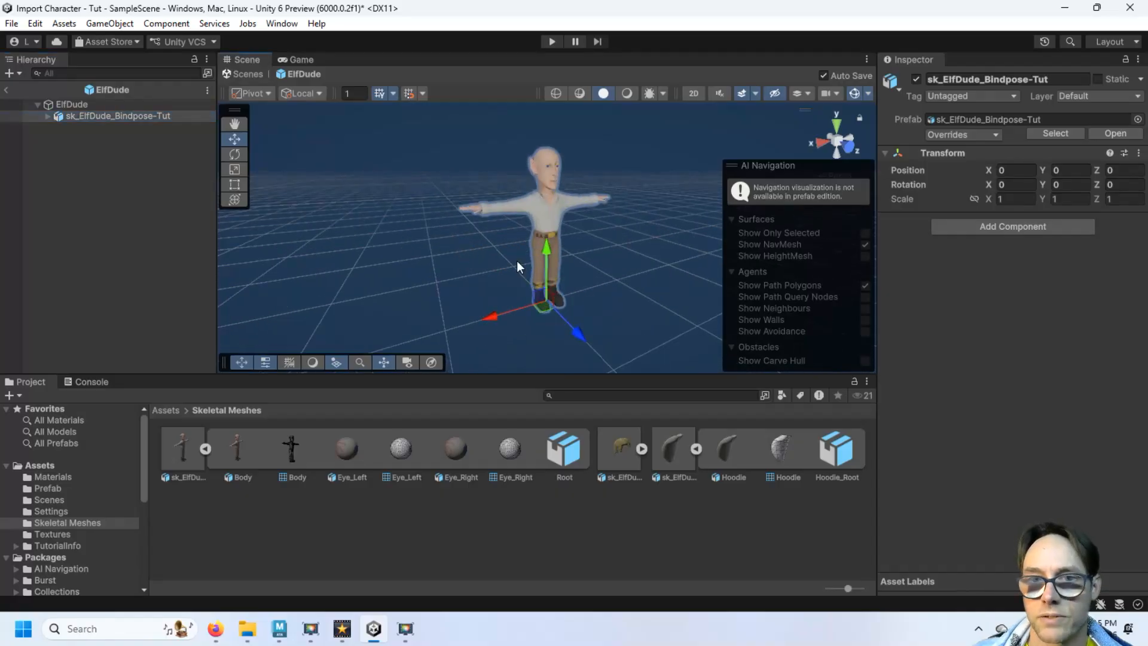
mouse_move(397, 275)
left_mouse_down("alt")
mouse_move(538, 245)
mouse_move(354, 295)
mouse_move(392, 281)
left_mouse_up("alt")
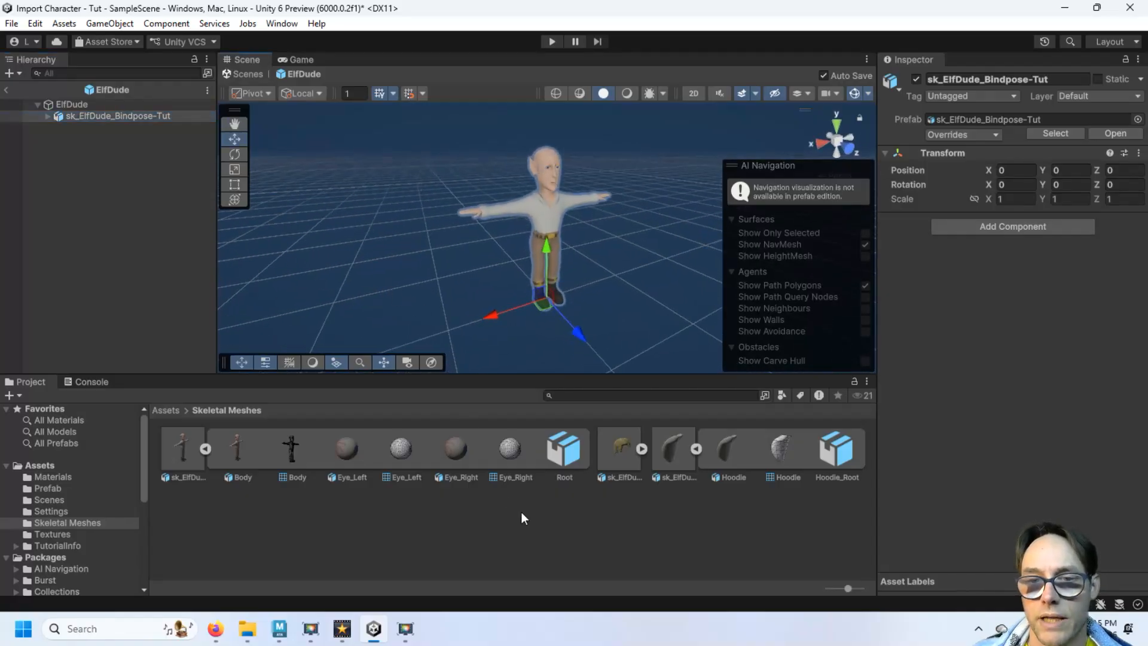
left_click_drag(614, 450, 45, 179)
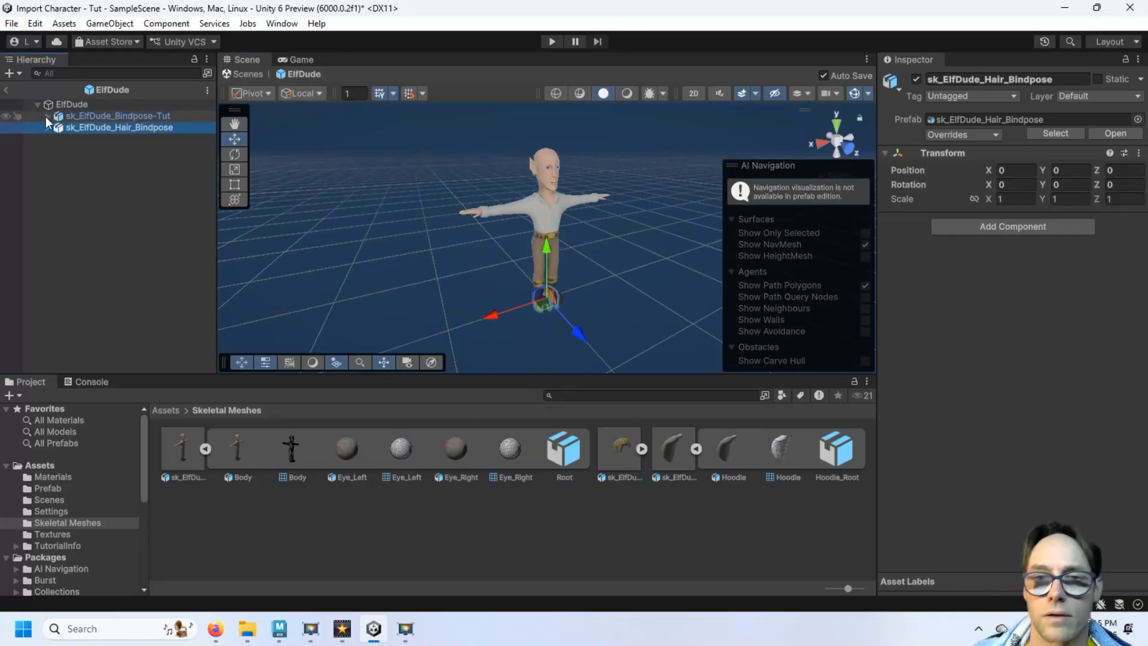
scroll(559, 322, "up", 2)
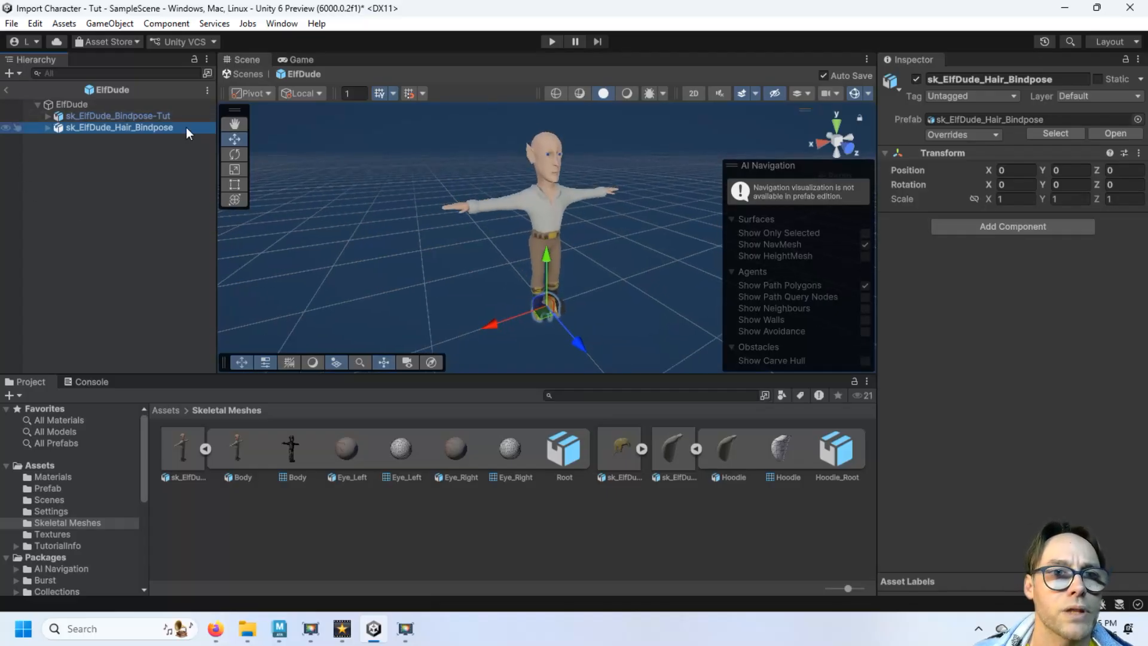
Step: Expand the body skeleton from Root through the spine and neck to the head, and parent sk_ElfDude_Hair_Bindpose to the Head2 joint
left_click(47, 116)
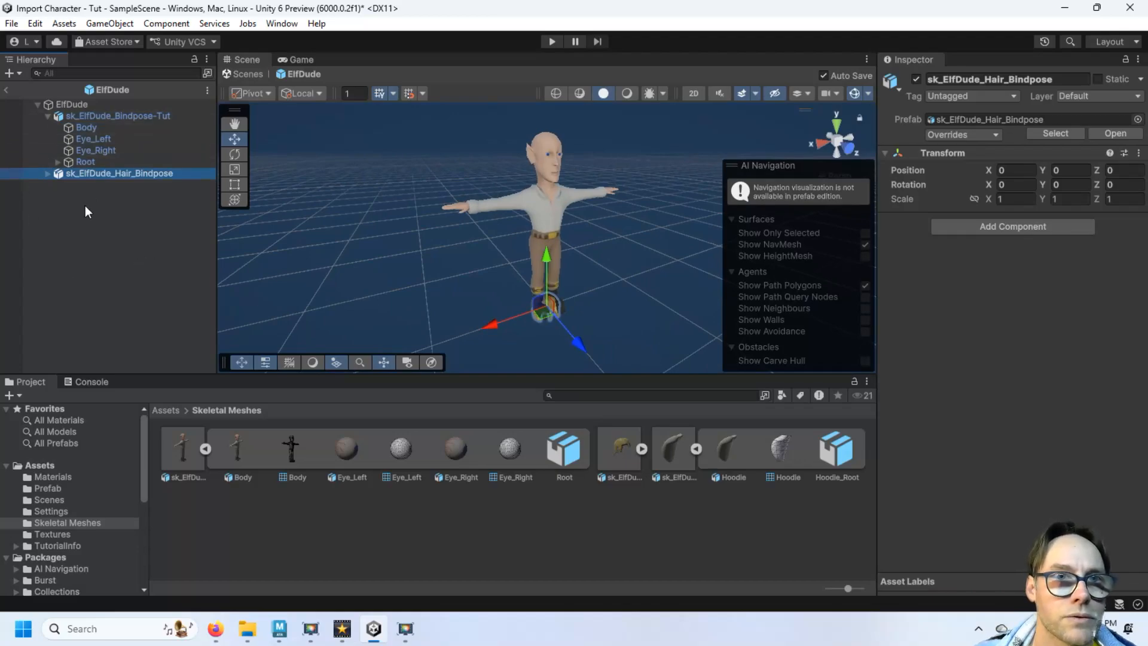
left_click(53, 161)
left_click(57, 162)
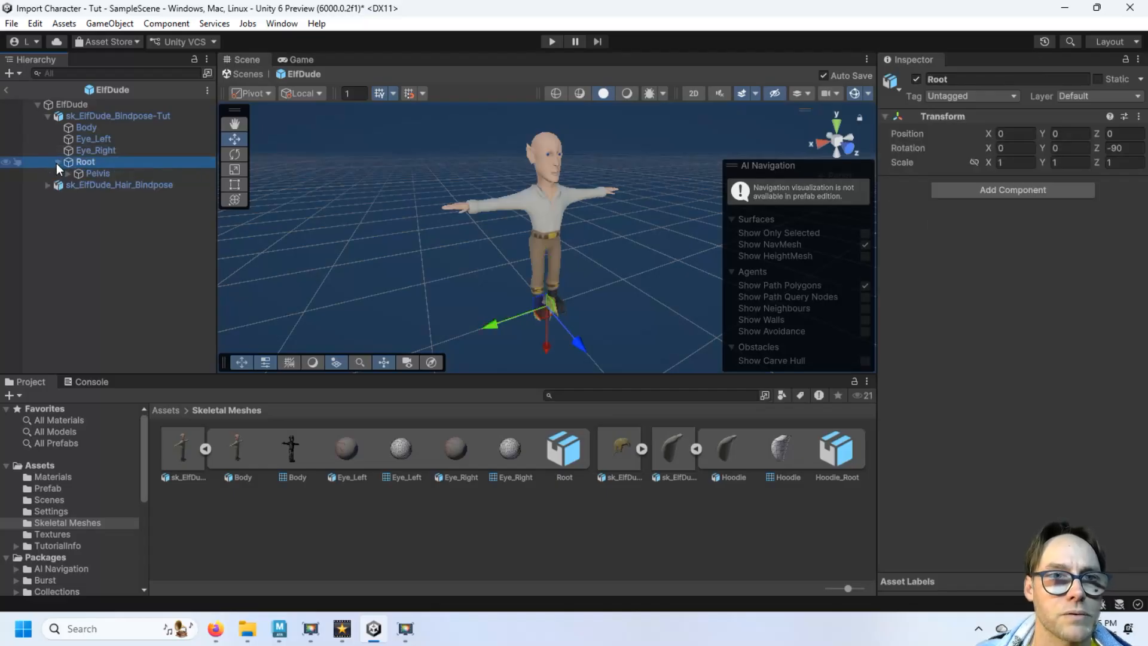
left_click(66, 174)
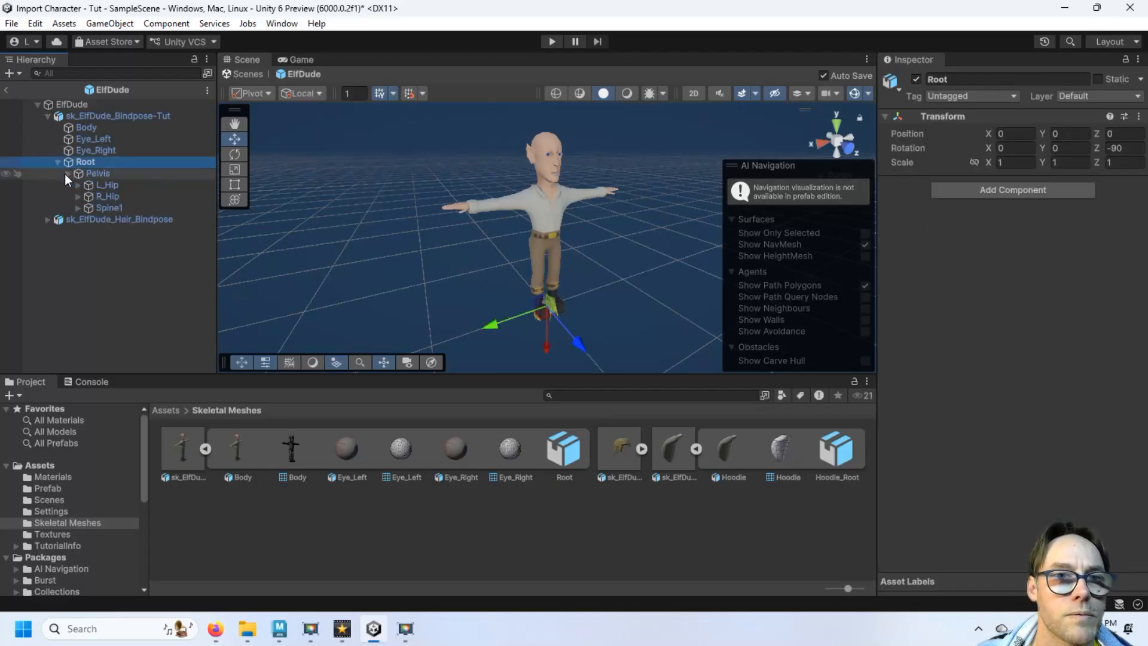
left_click(78, 207)
left_click(87, 219)
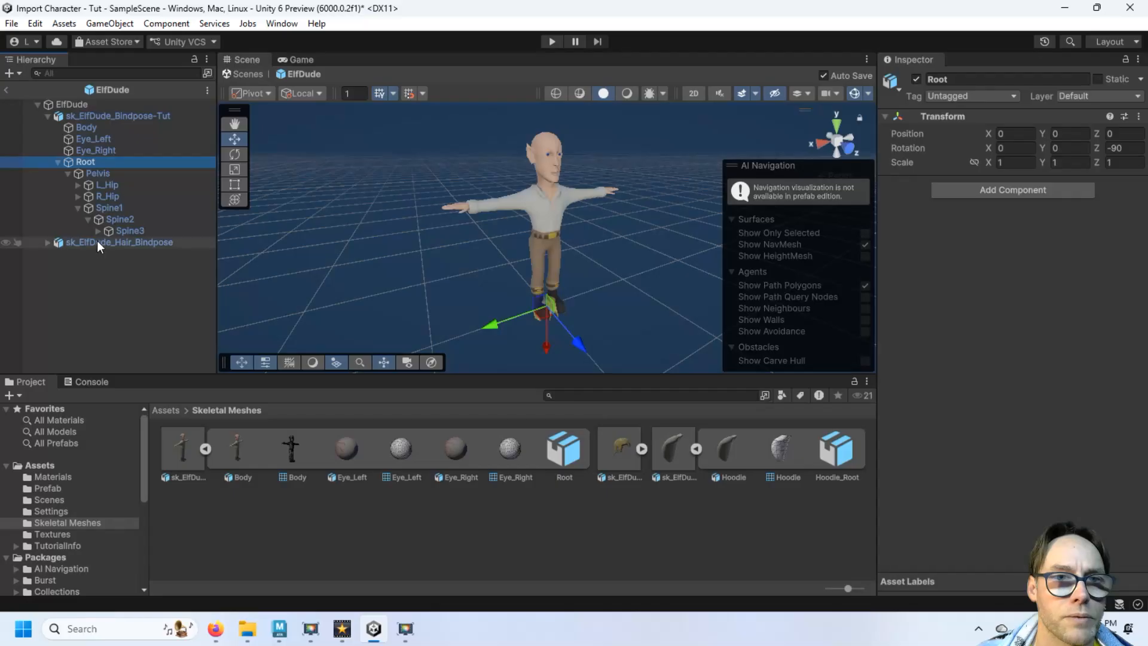
left_click(98, 230)
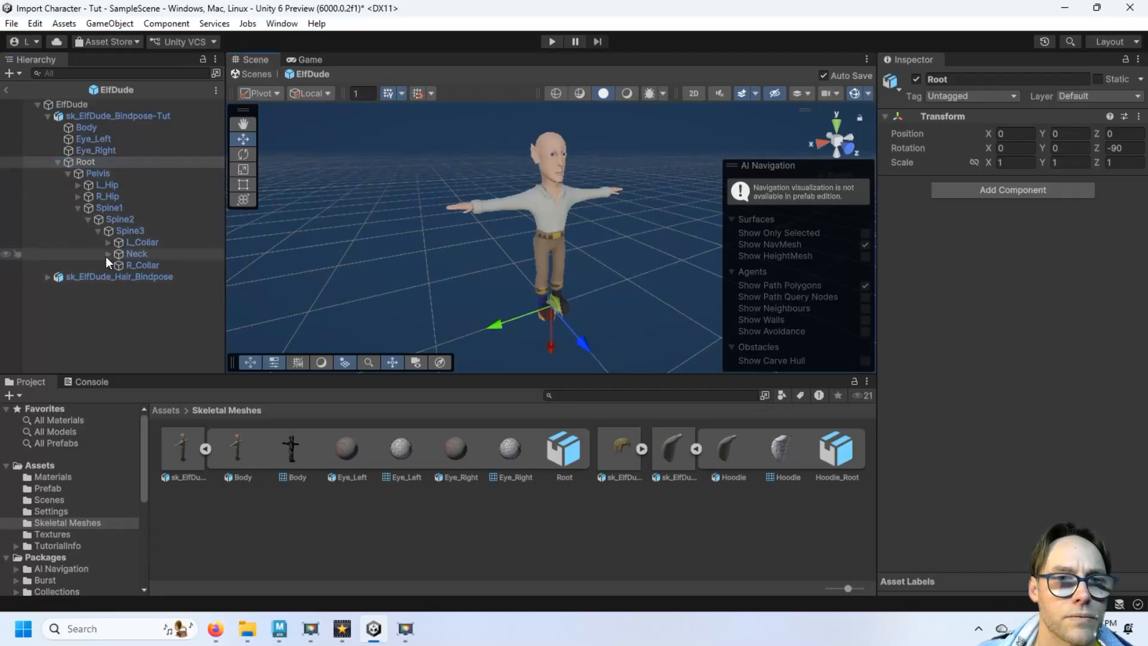
left_click(108, 253)
left_click(117, 265)
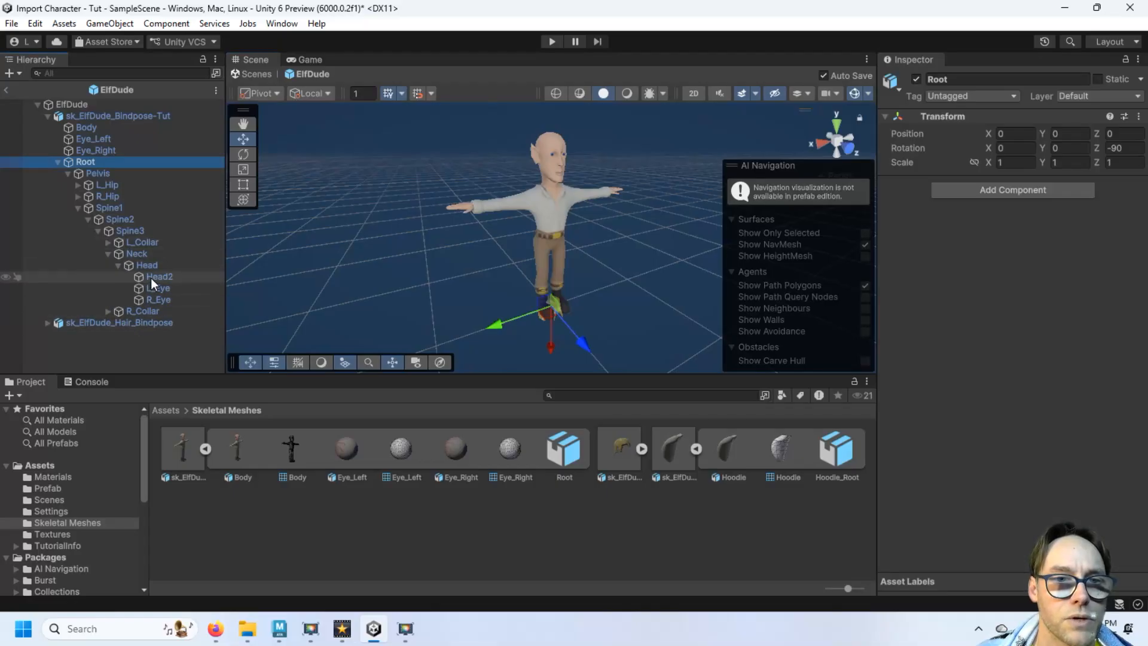
left_click(150, 276)
left_click(95, 322)
left_click_drag(95, 322, 162, 275)
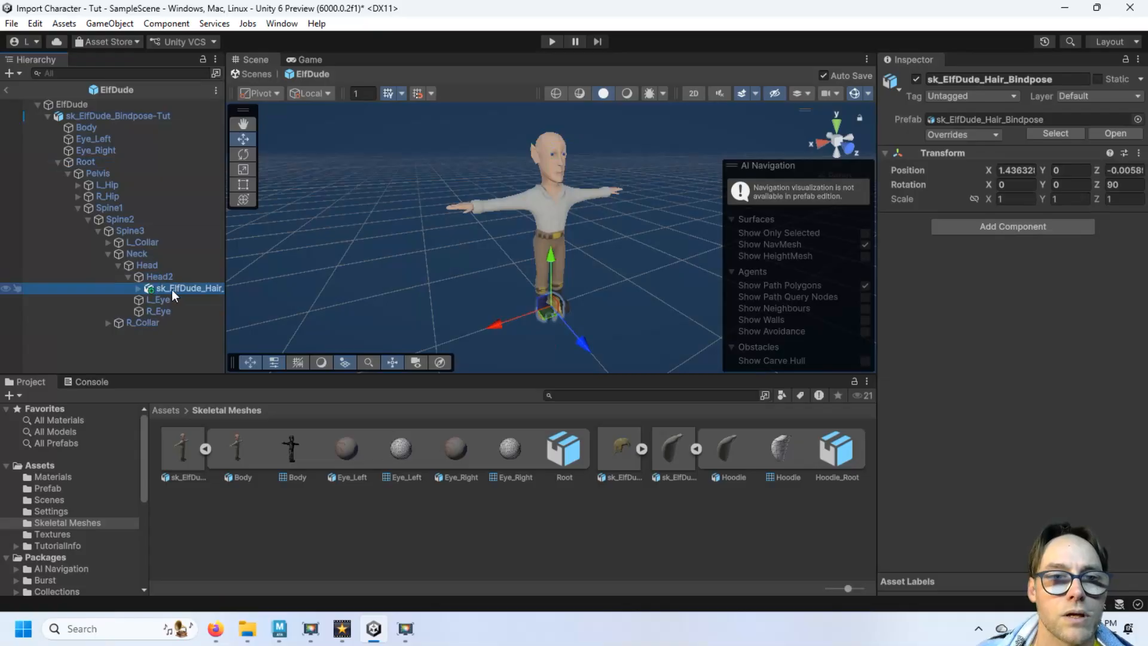
Step: Set the X and Z position of sk_ElfDude_Hair_Bindpose under Head2 to 0
left_click(182, 288)
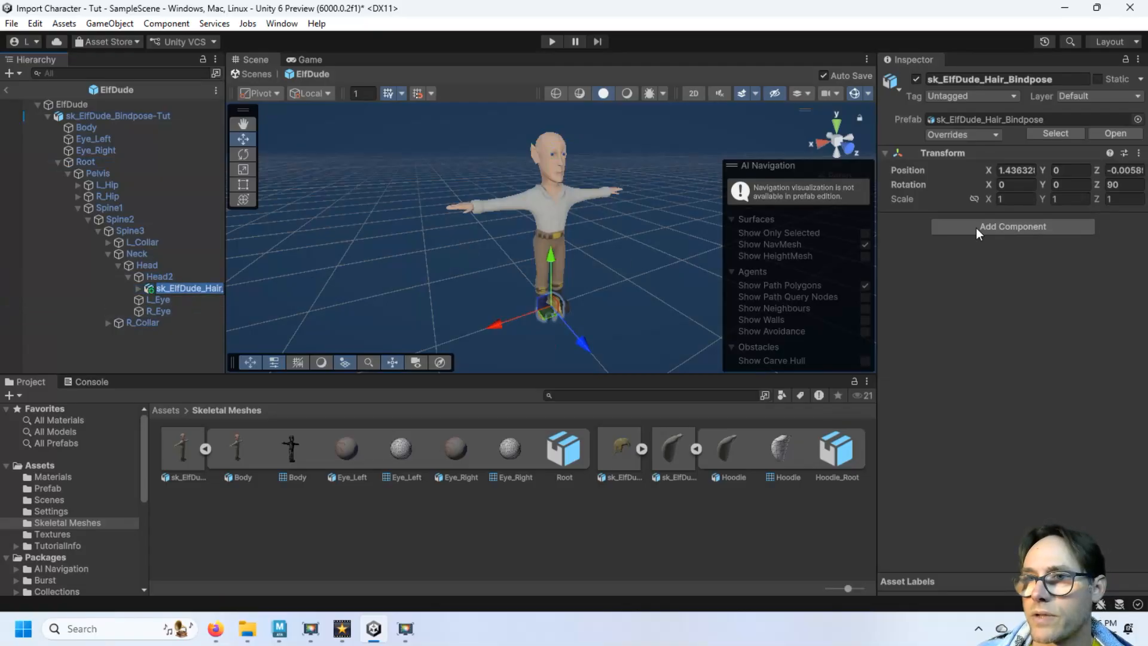
left_click(1033, 171)
type("0")
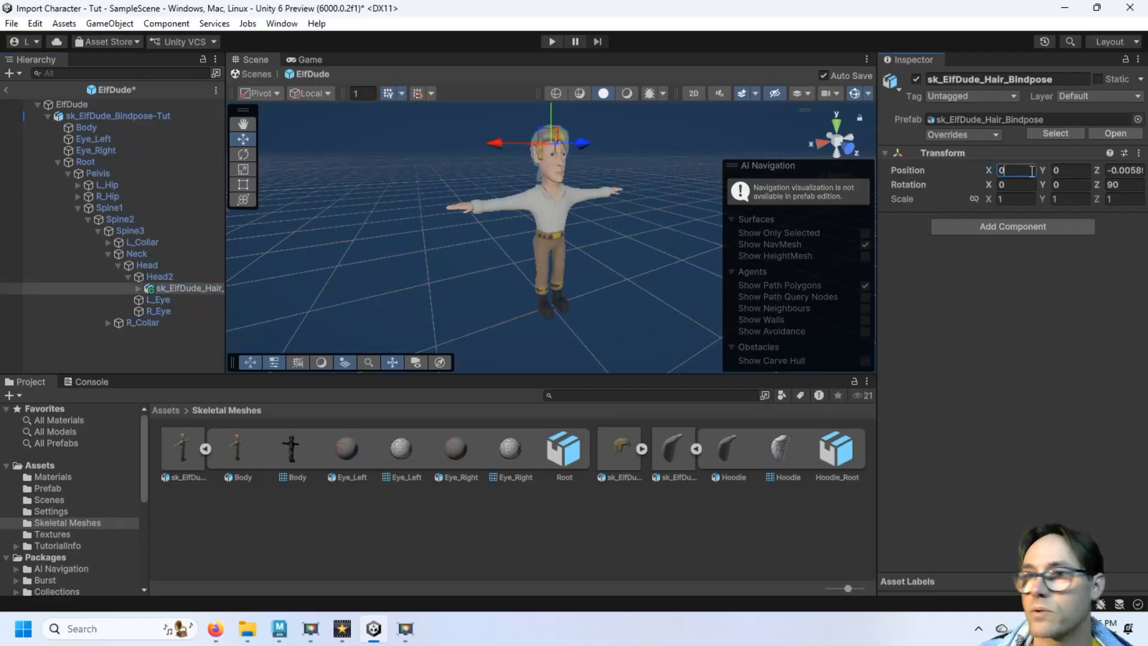
left_click(1113, 171)
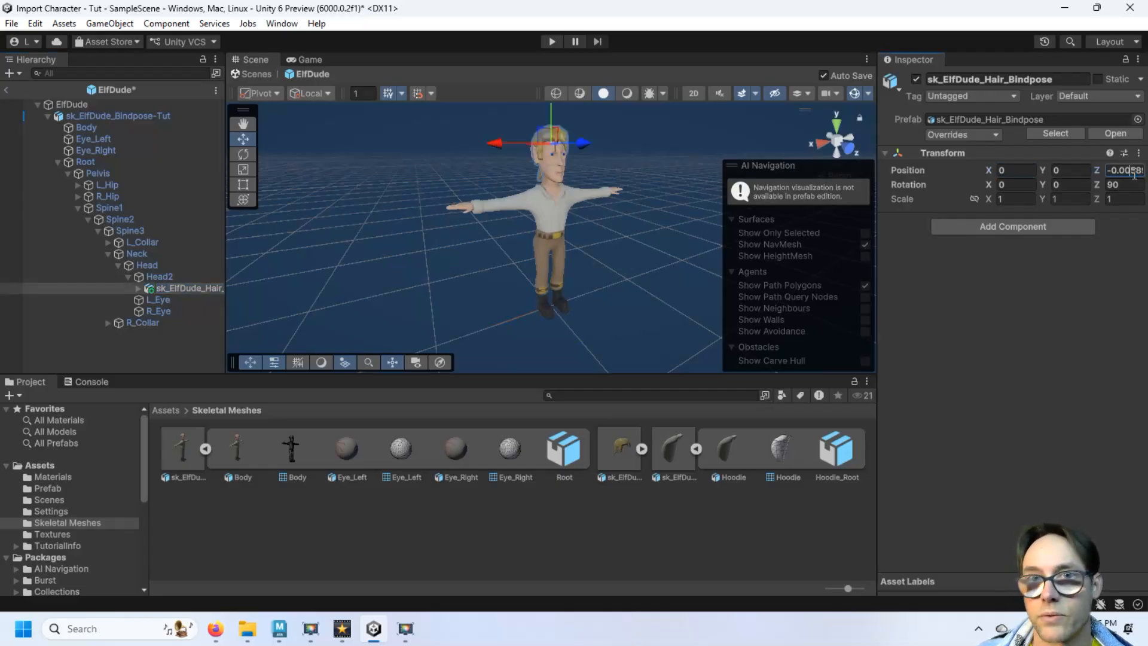
type("0")
left_click(631, 155)
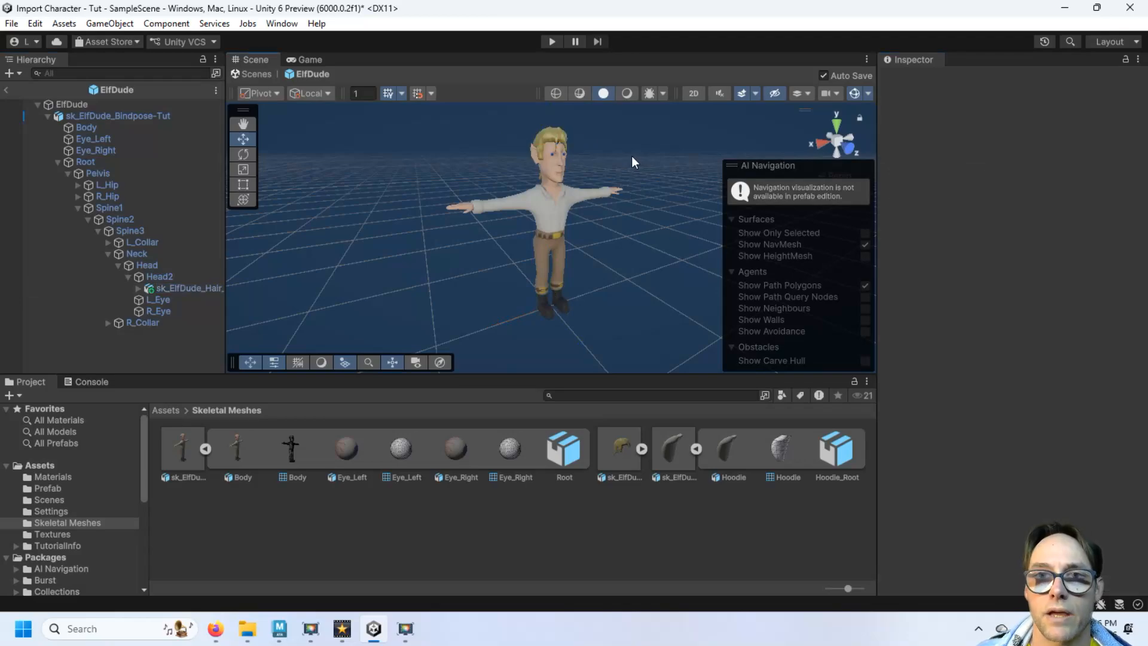
Step: Frame the sk_ElfDude_Hair_Bindpose object and examine how the hair sits on the elf's head from several angles
scroll(630, 156, "up", 3)
left_click(196, 289)
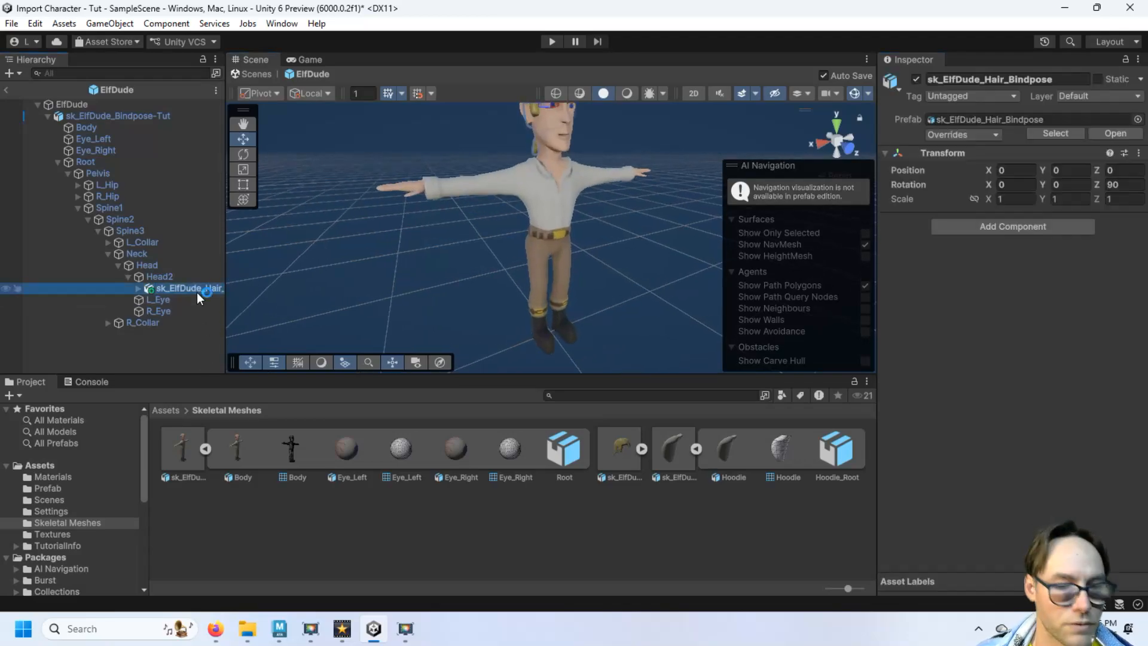
key("f")
scroll(591, 295, "up", 6)
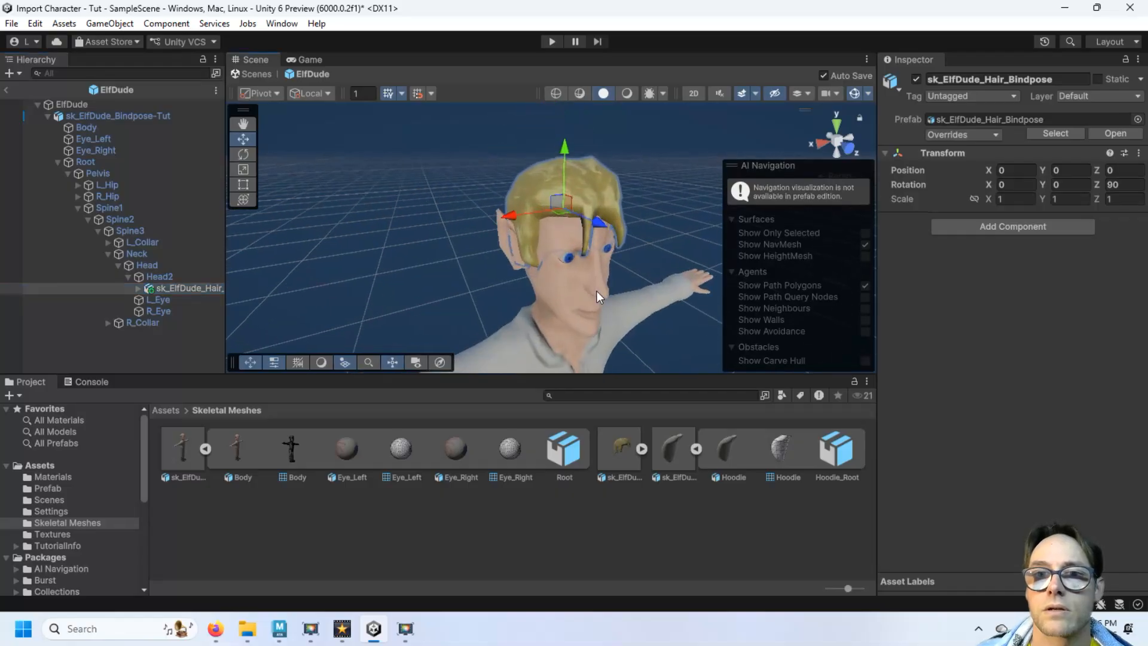
left_click_drag(493, 285, 559, 271, "alt")
scroll(558, 271, "down", 2)
left_click(629, 306)
scroll(628, 306, "down", 2)
scroll(628, 306, "down", 3)
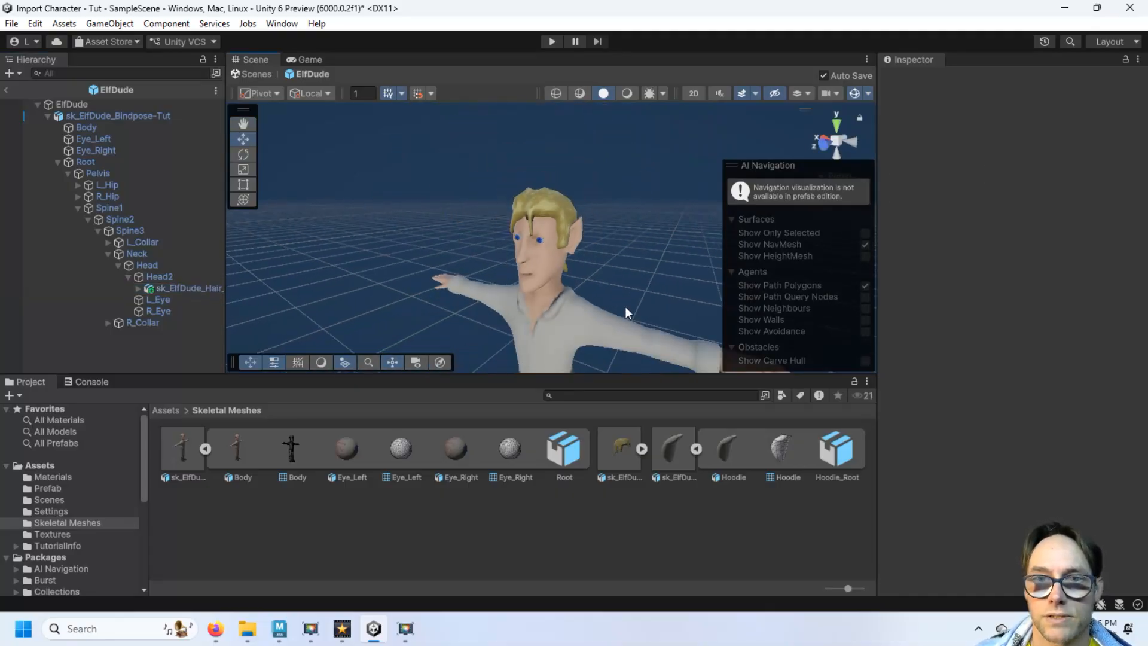
left_click_drag(626, 311, 655, 244, "alt")
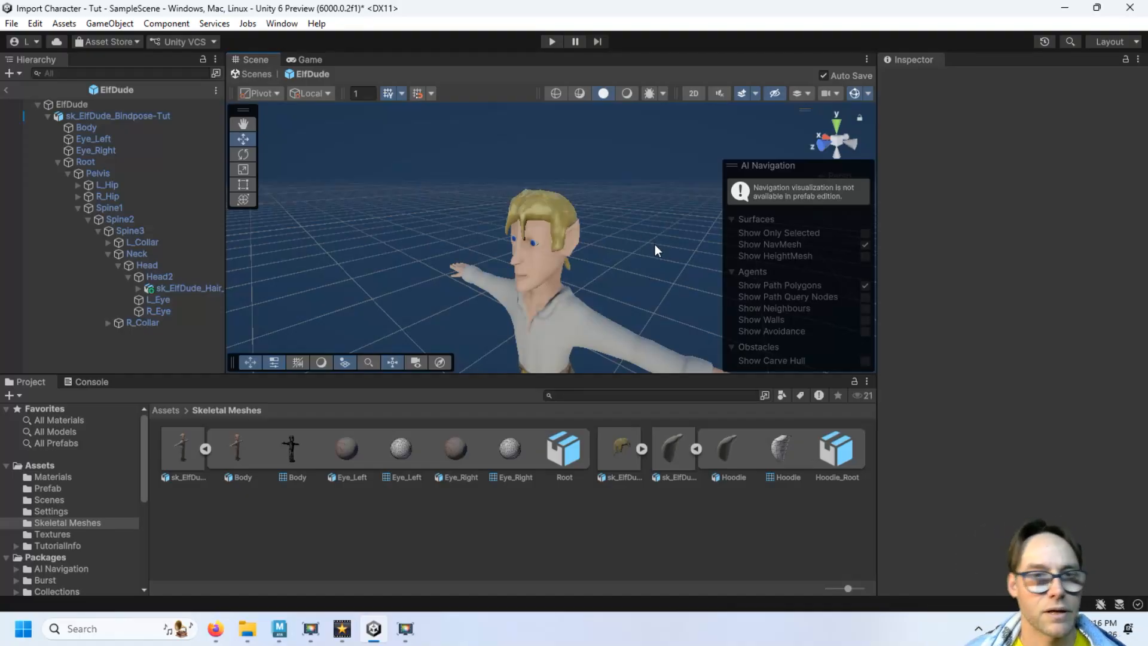
Step: Hide the sk_ElfDude_Hair_Bindpose object in the scene view and toggle its active state off and on again
left_click(188, 289)
key("h")
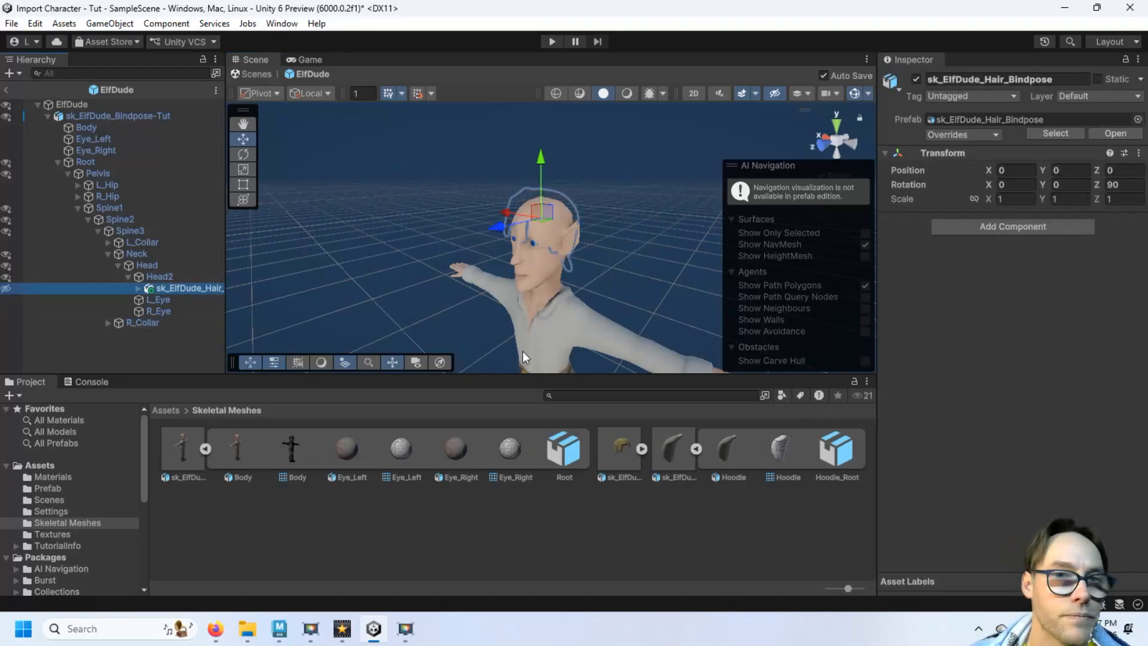
left_click(916, 80)
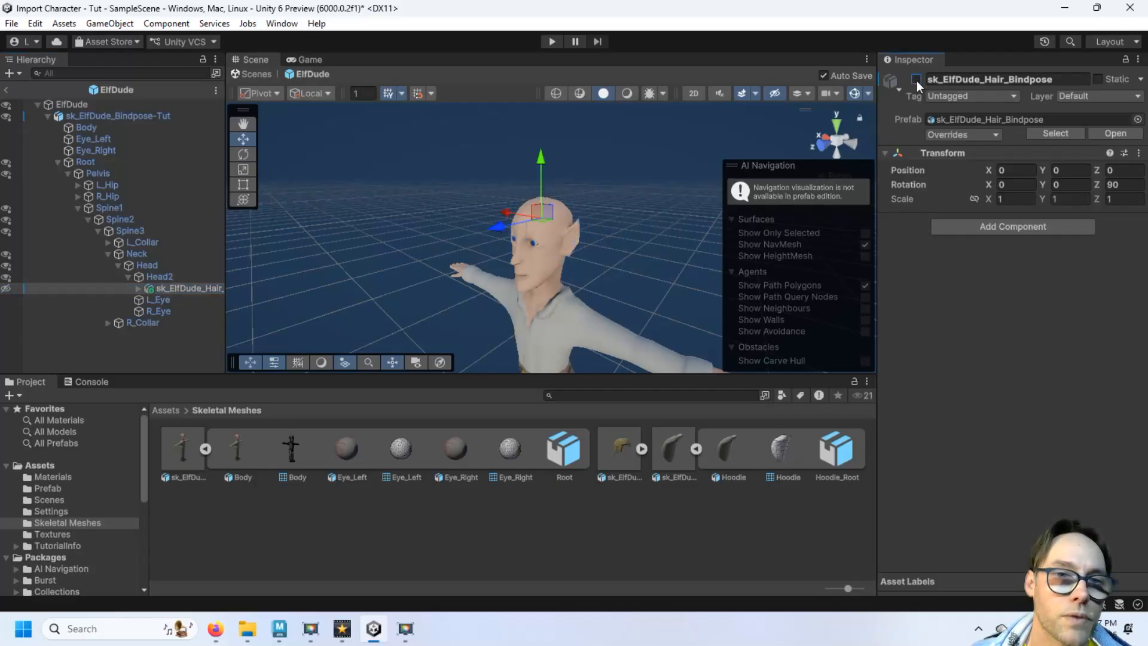
left_click(917, 80)
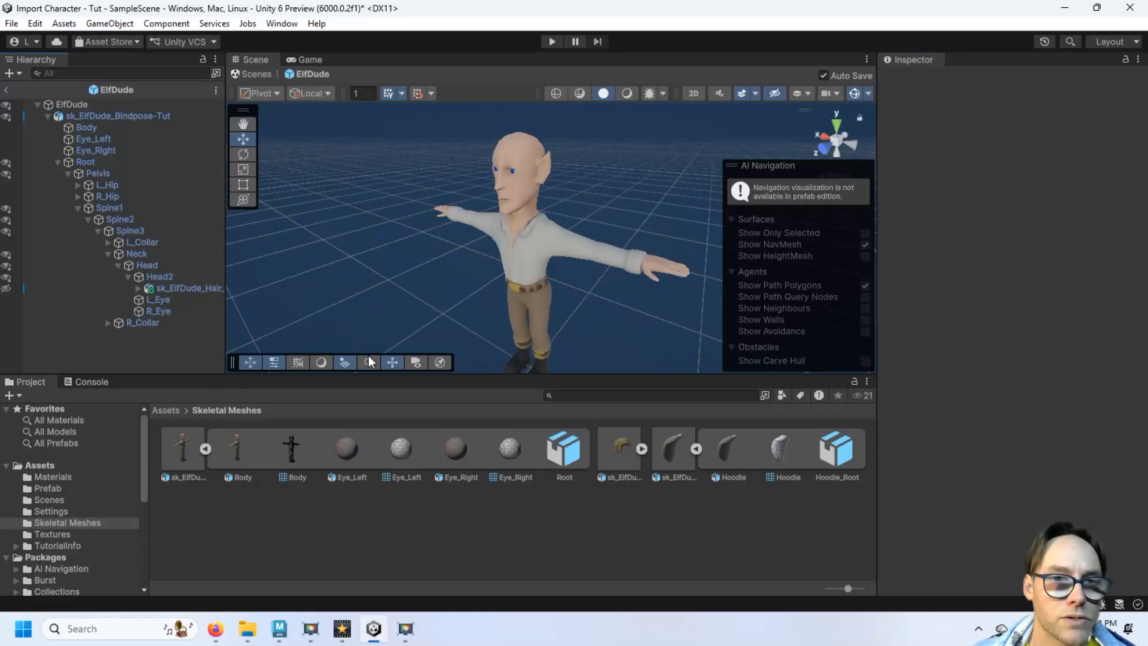
Step: Collapse the head bones and add the hoodie skeletal mesh from Skeletal Meshes as a child of the Neck bone
left_click(128, 277)
left_click(119, 266)
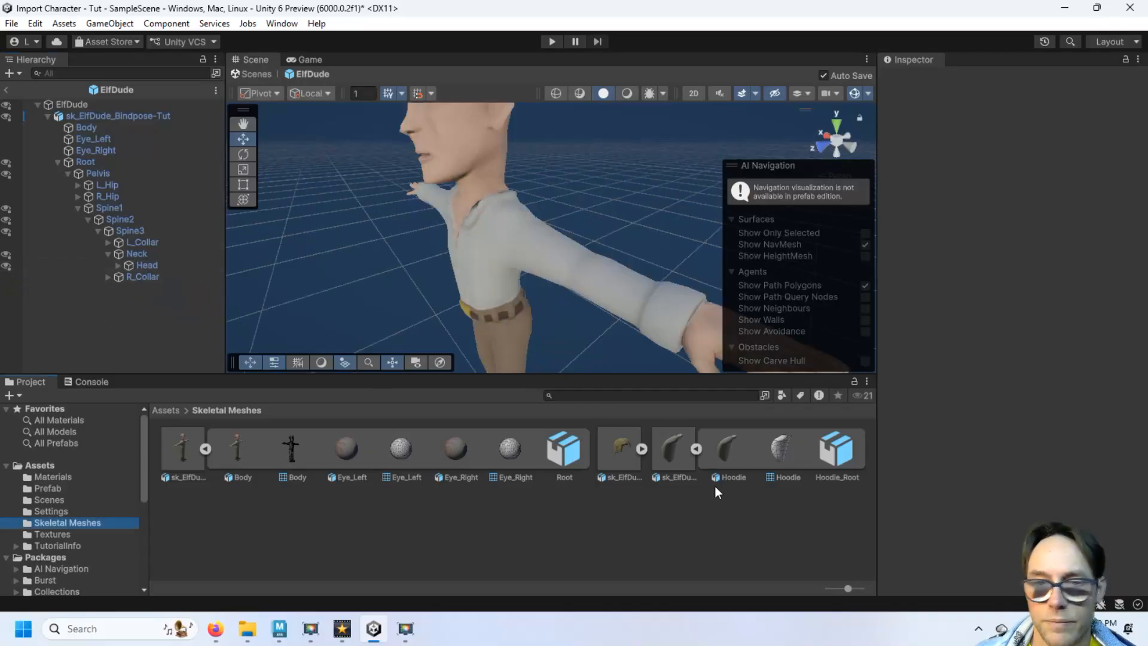
left_click_drag(673, 452, 138, 253)
left_click(139, 253)
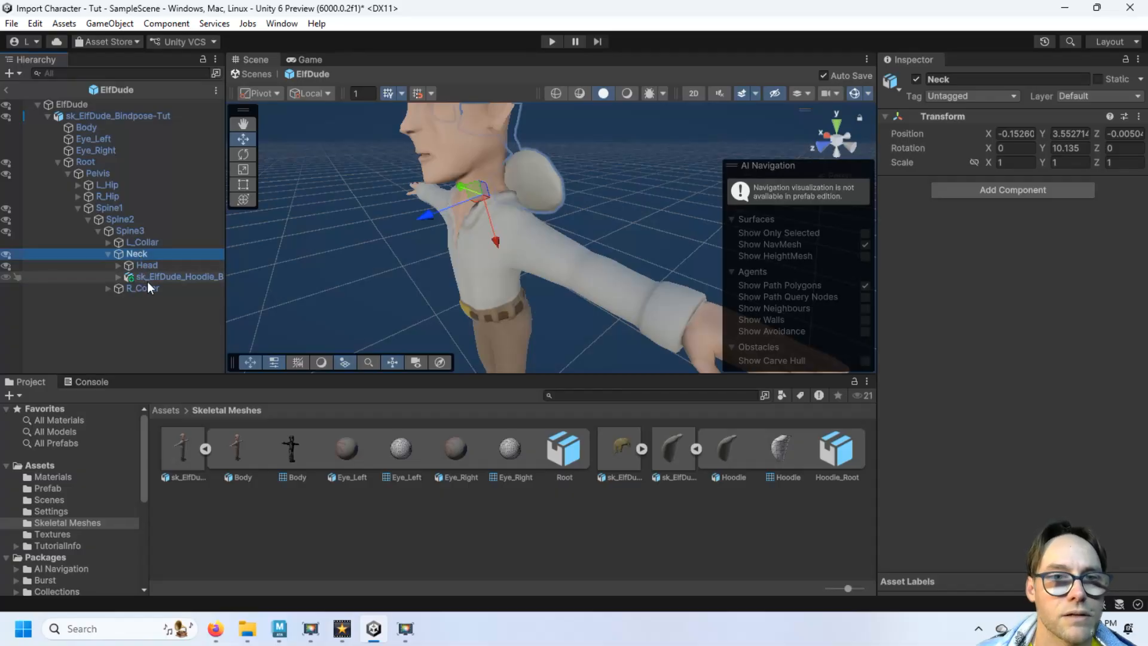
Step: Inspect the sk_ElfDude_Hoodie_Bindpose transform and its axis orientation around the elf's neck from several angles
left_click(144, 264)
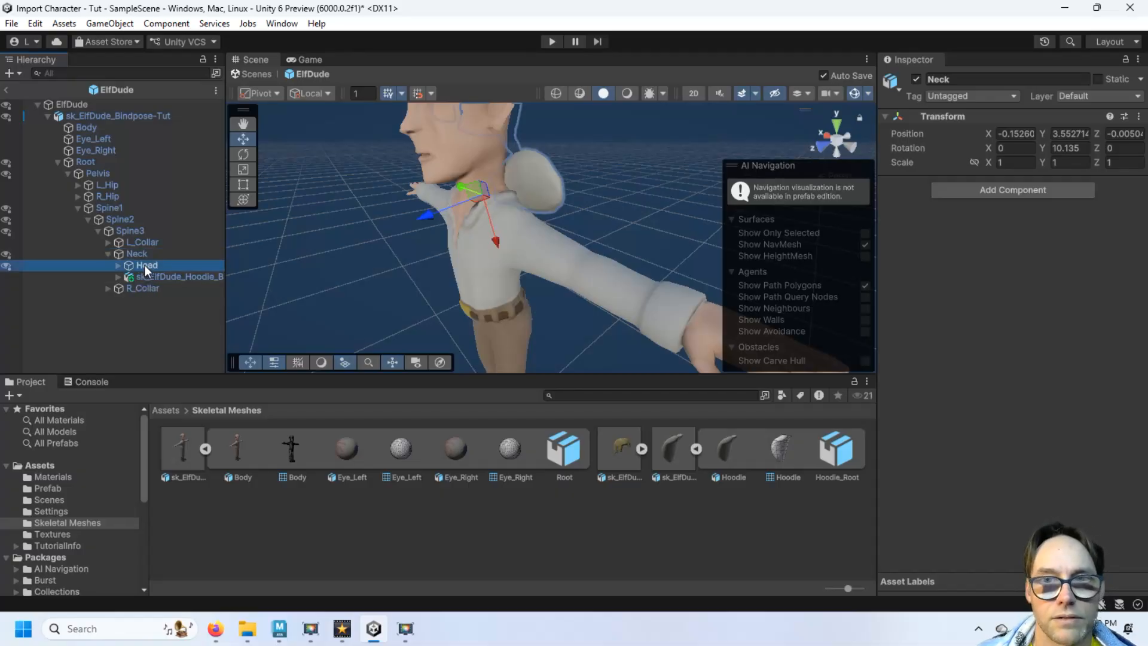
left_click(161, 275)
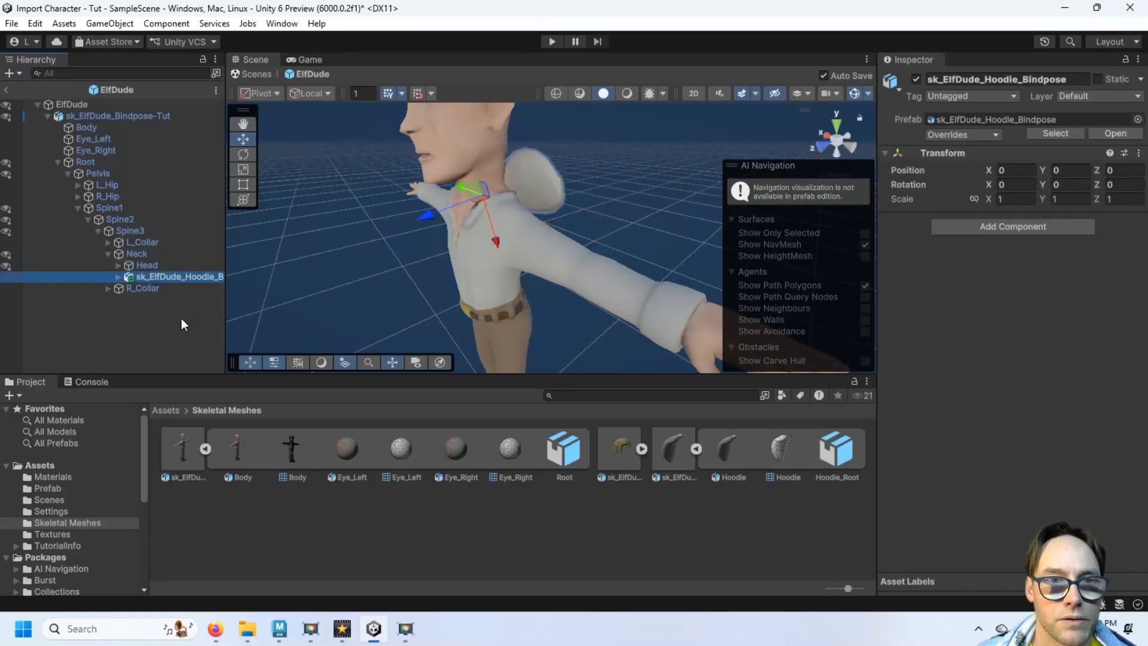
left_click(152, 288)
left_click(173, 276)
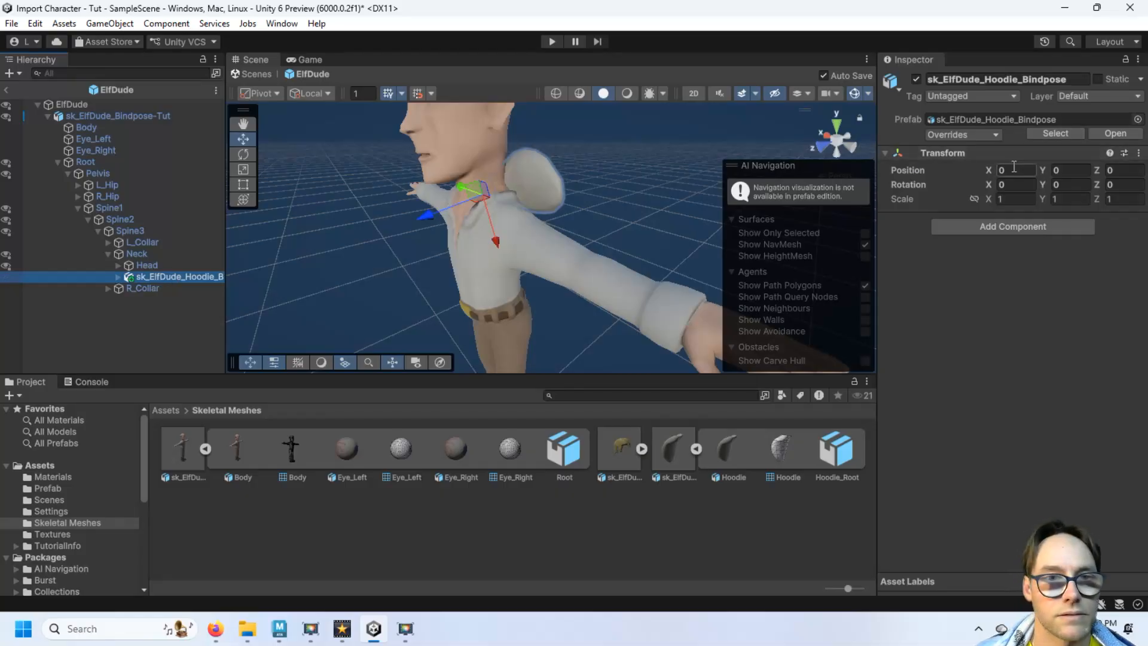
left_click(181, 297)
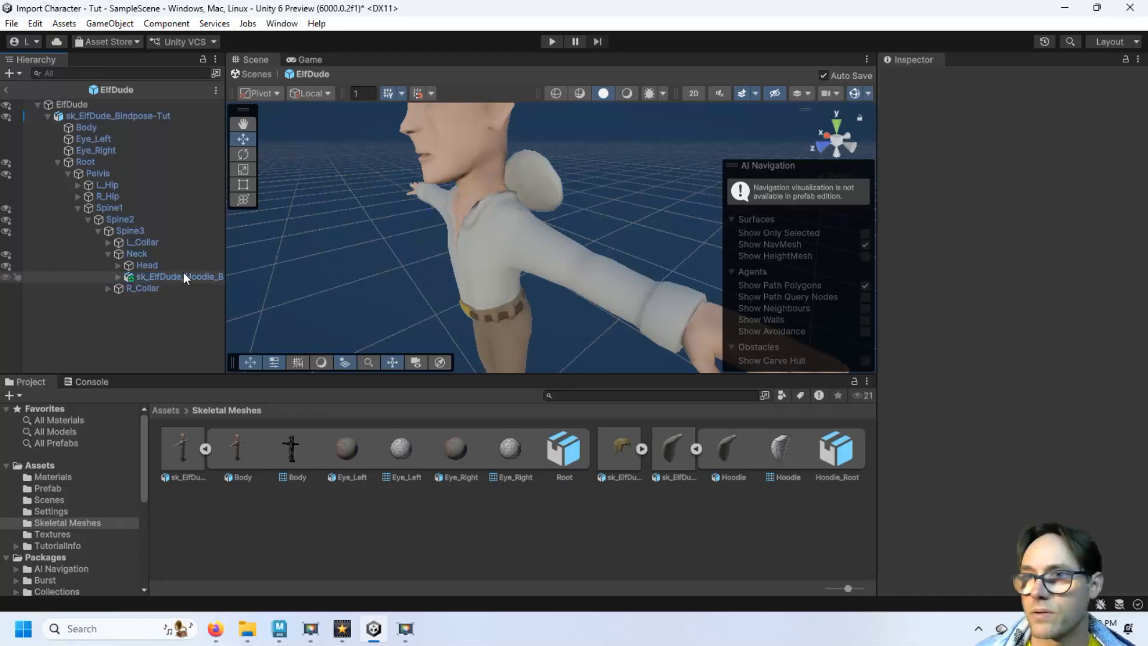
left_click(183, 273)
left_click_drag(595, 257, 484, 230, "alt")
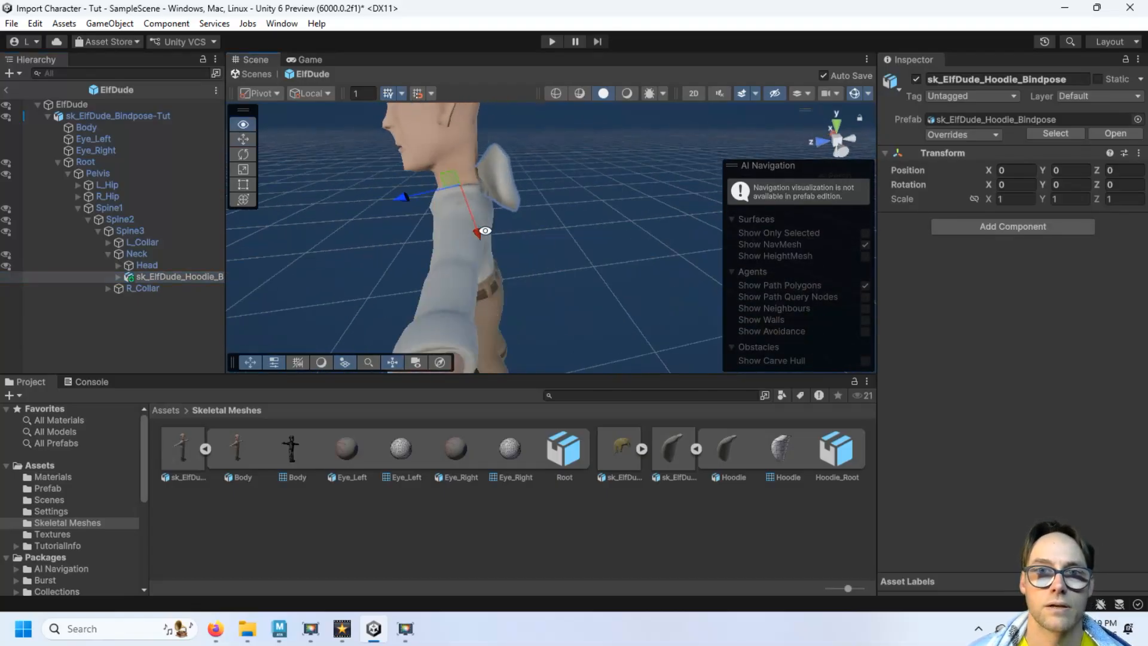
scroll(484, 229, "up", 5)
left_click_drag(428, 137, 578, 243, "alt")
scroll(578, 242, "up", 4)
left_click_drag(607, 200, 531, 247, "alt")
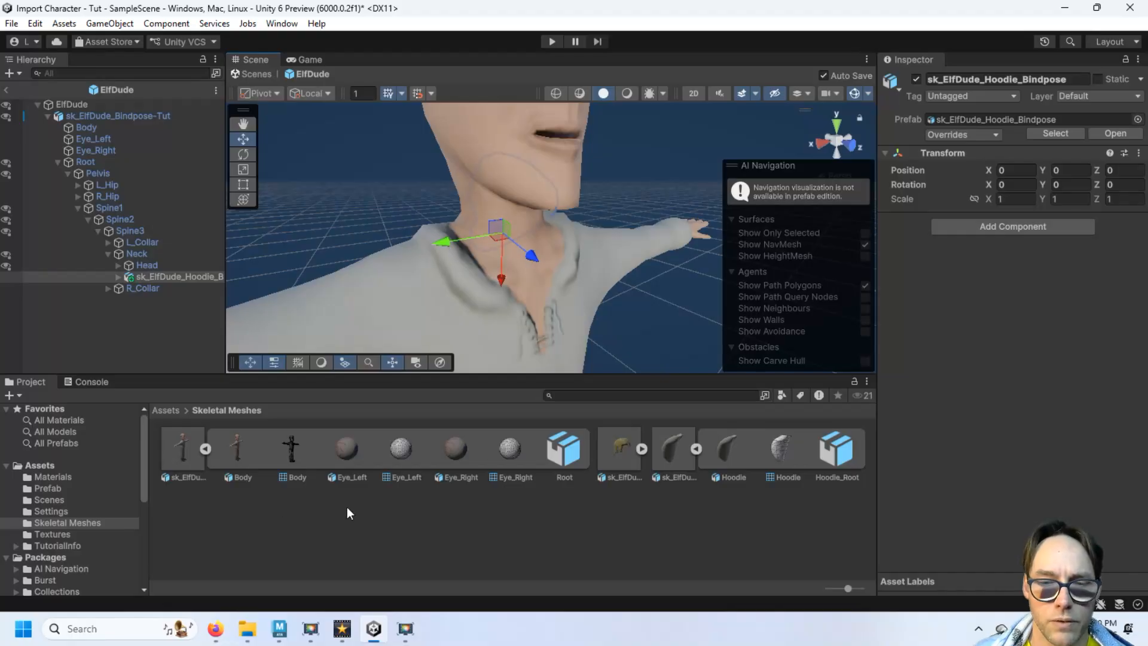
Step: Switch to Maya and display the local rotation axes of the Neck joint to check its orientation
left_click(279, 629)
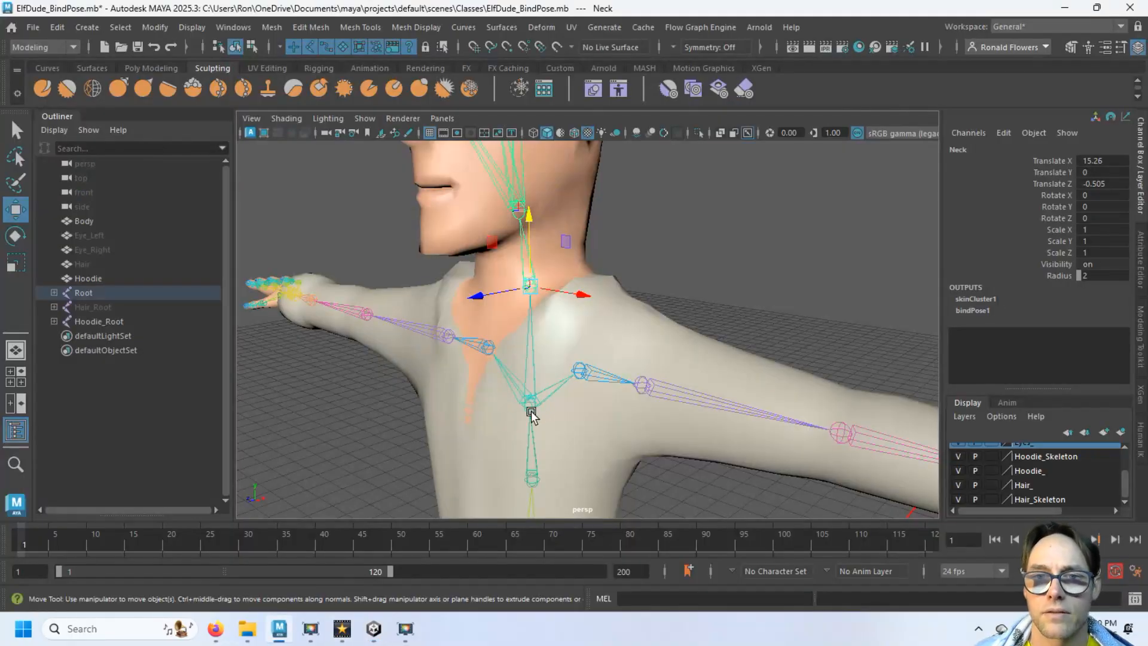
left_click(704, 270)
left_click(532, 288)
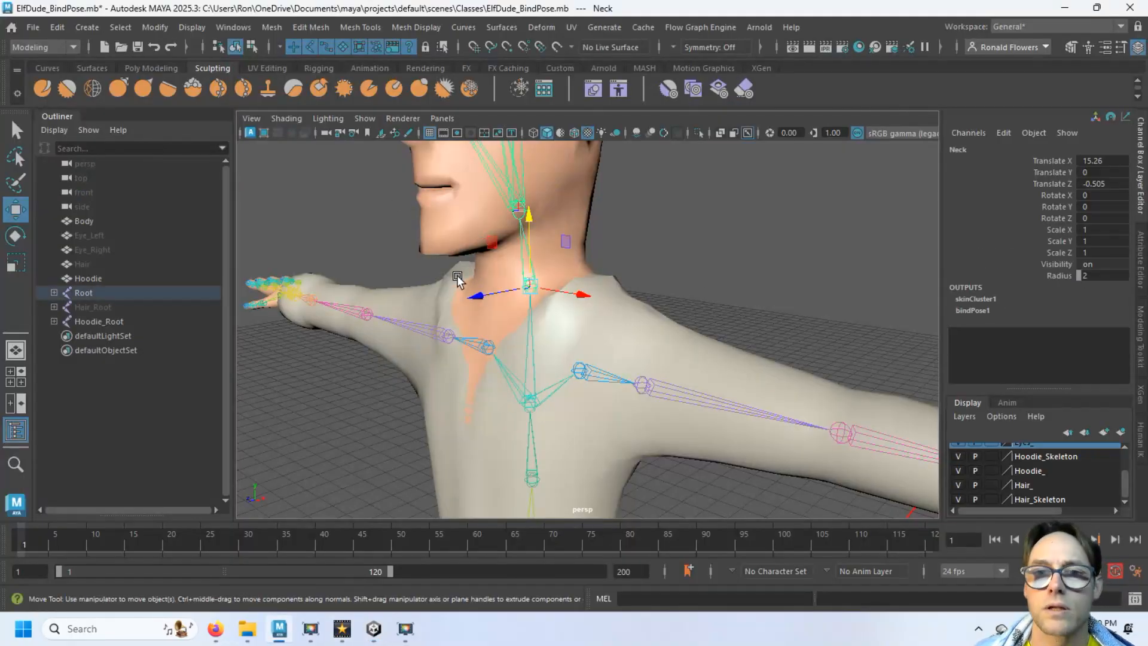
key("q")
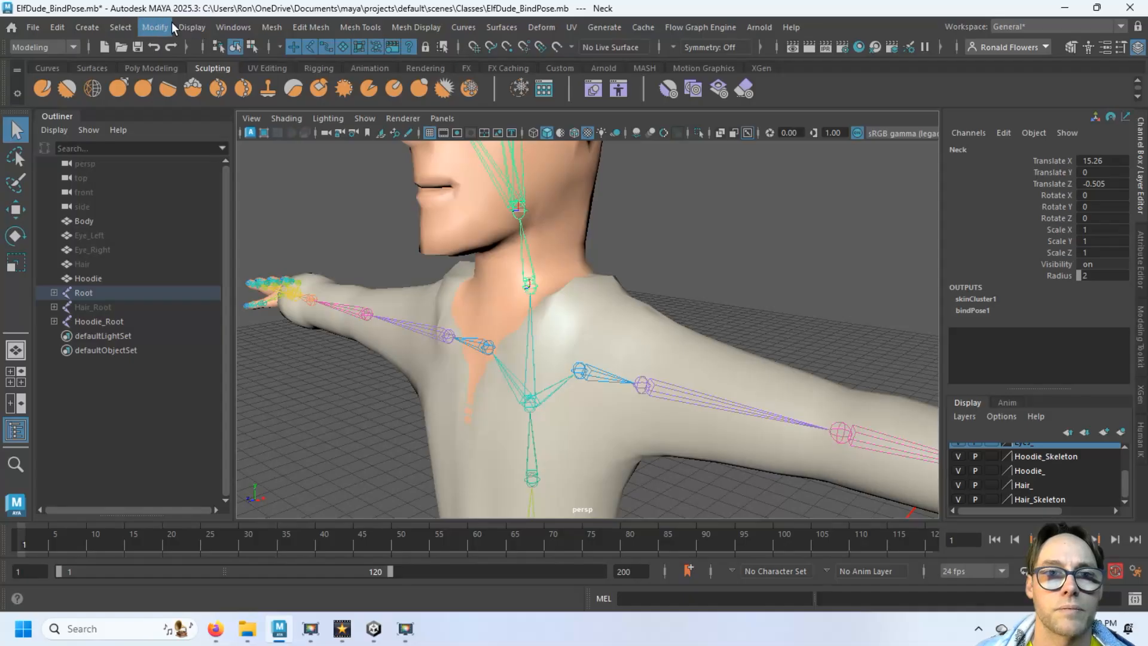
left_click(192, 26)
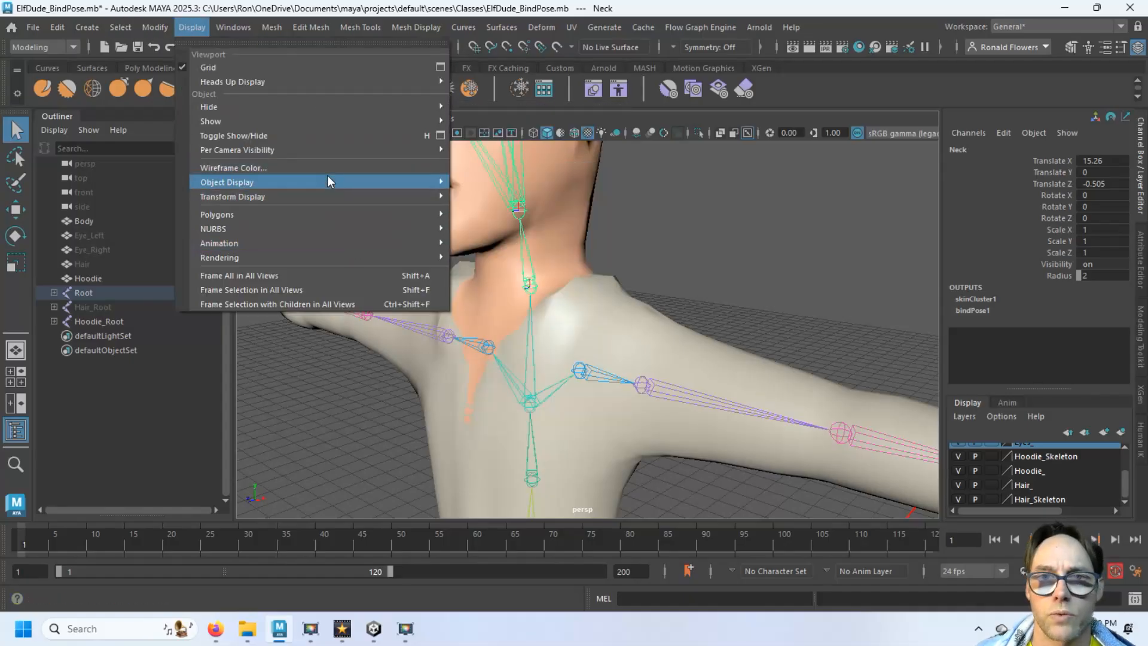
mouse_move(324, 198)
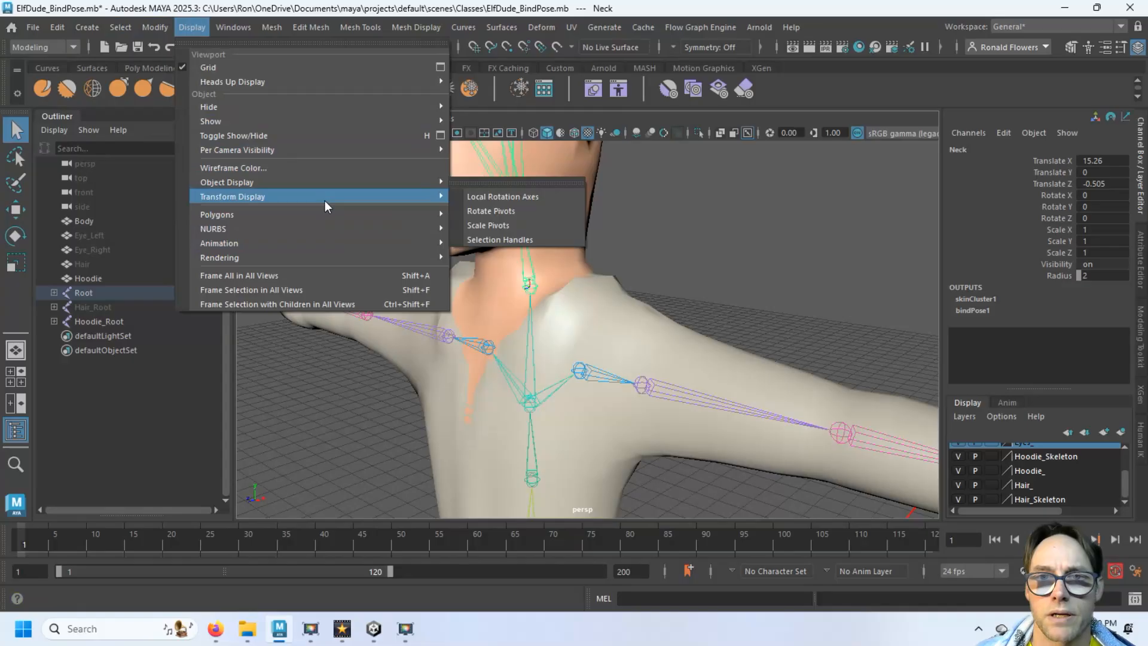
left_click(465, 196)
scroll(575, 349, "up", 3)
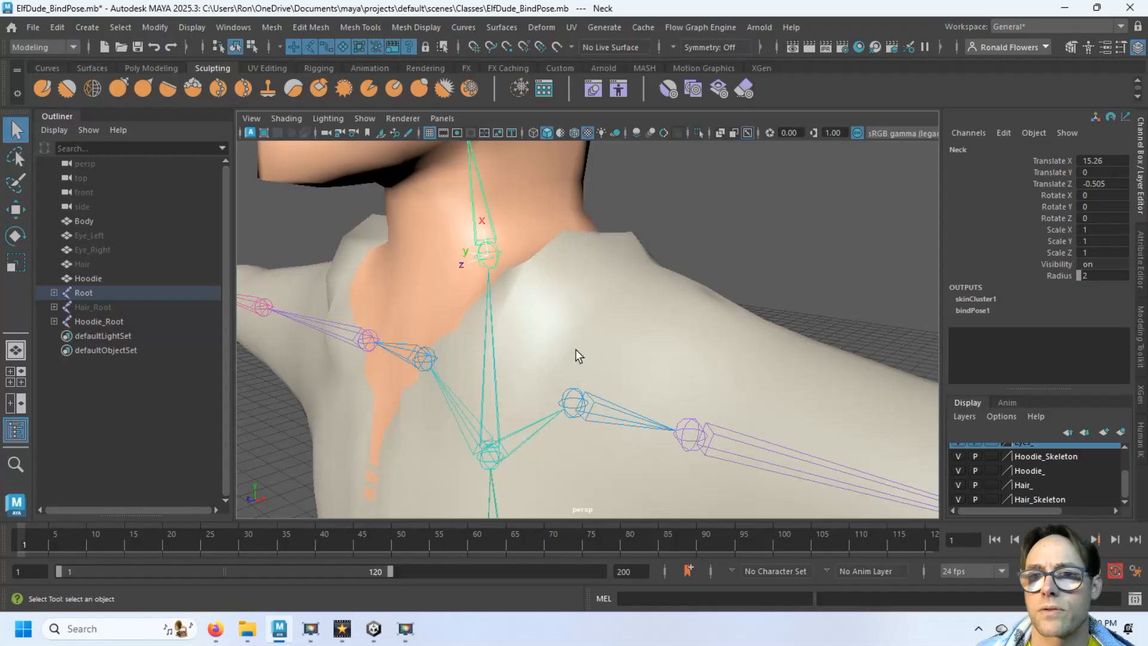
left_click_drag(575, 350, 511, 330, "alt")
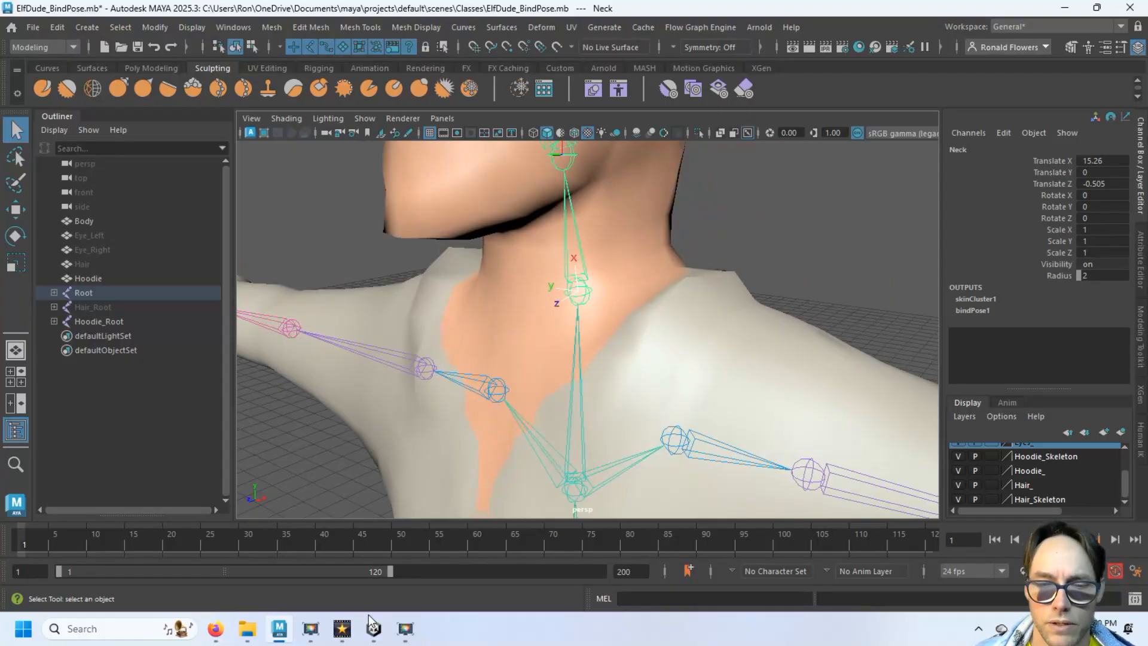
Step: Switch back to Unity and set the X position of Hoodie_Root, inside the hoodie object, to 0
mouse_move(382, 625)
left_click(353, 553)
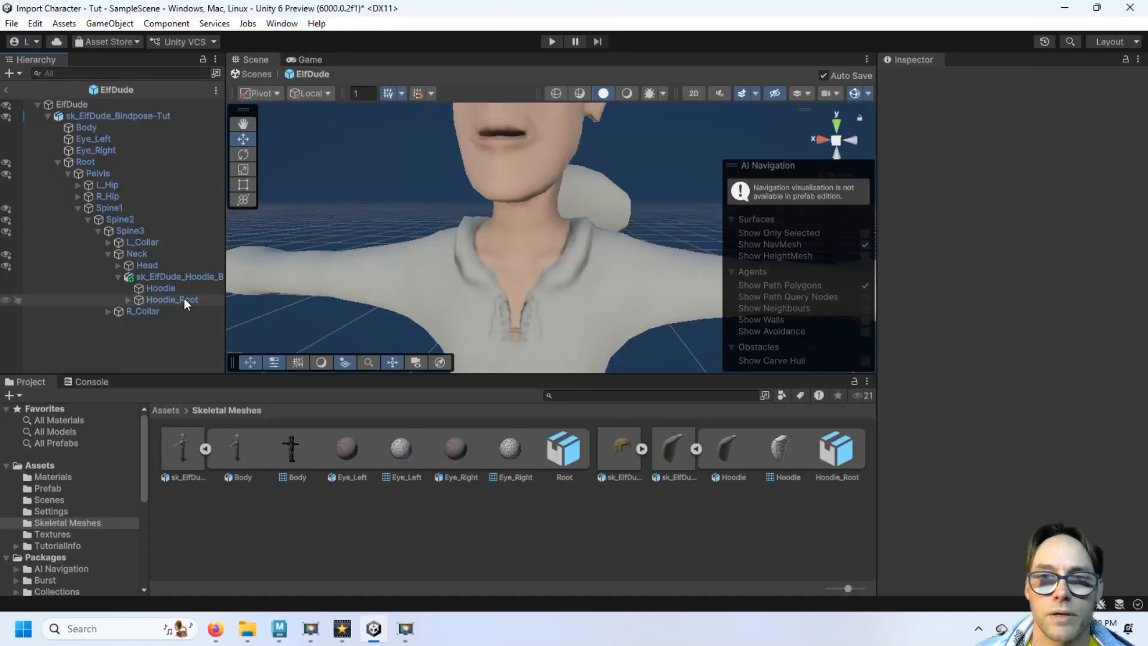
left_click(184, 298)
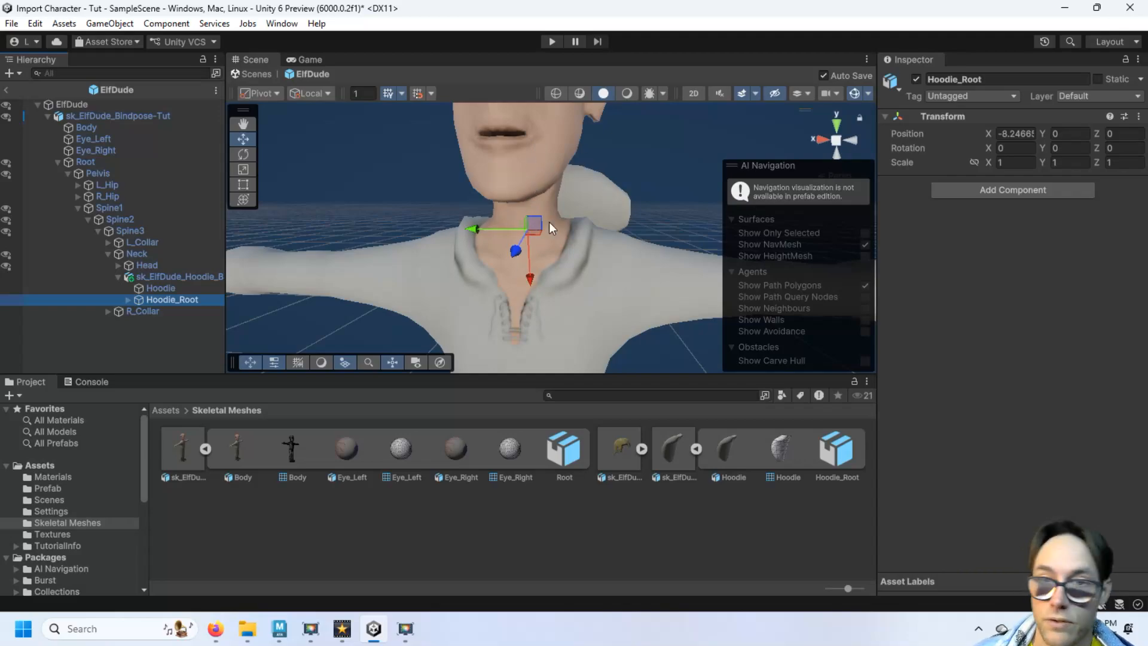
key("e")
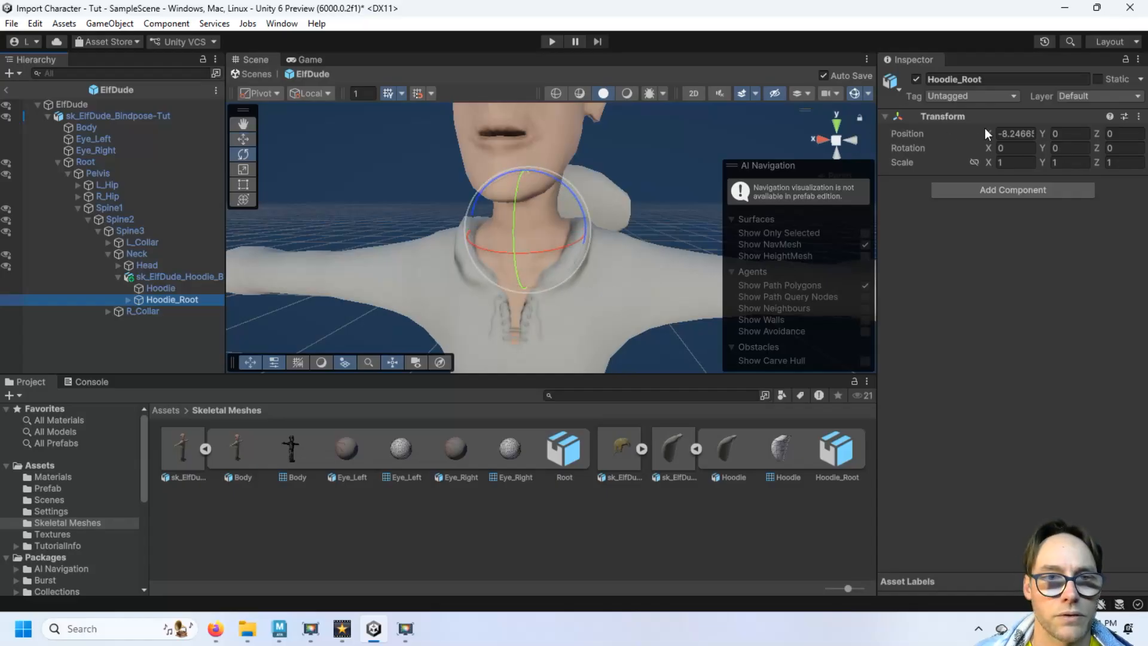
left_click(165, 328)
left_click(171, 277)
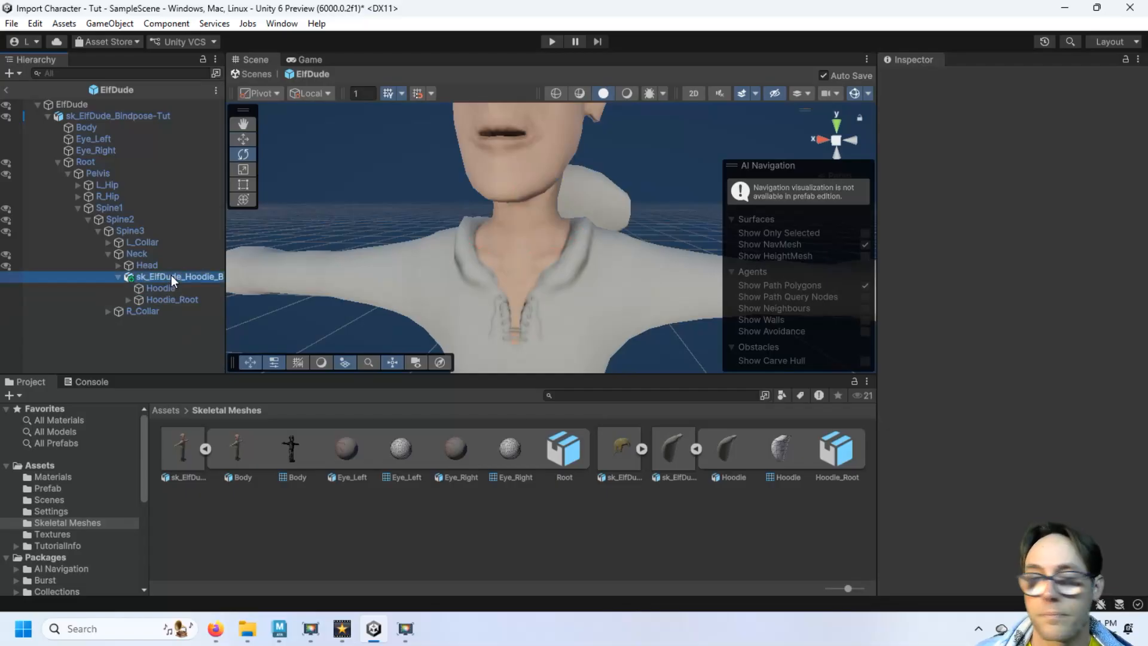
left_click(177, 301)
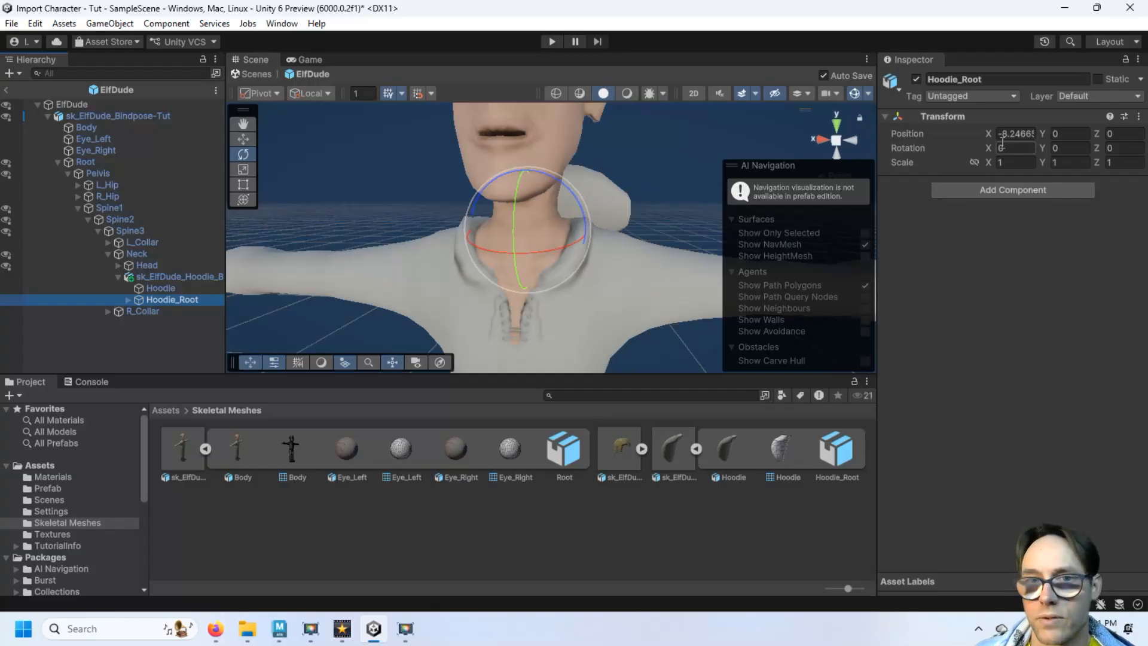
left_click(1016, 133)
type("0")
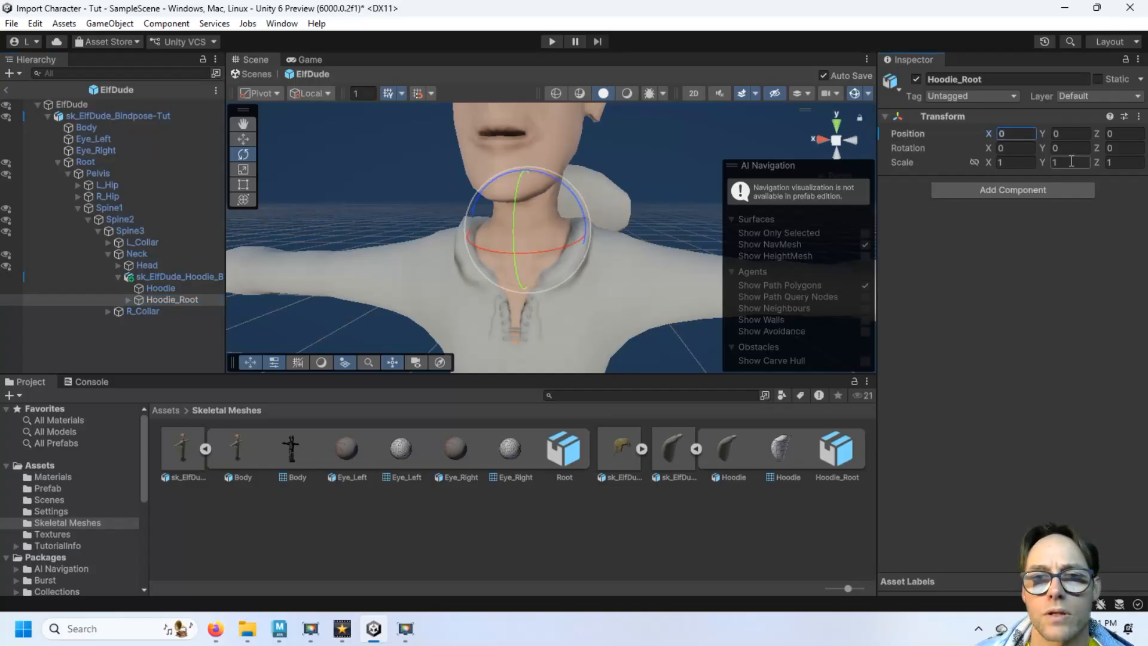
Step: Rotate Hoodie_Root to 90 degrees about Z and check the hoodie's fit on the character
left_click_drag(609, 216, 506, 221, "alt")
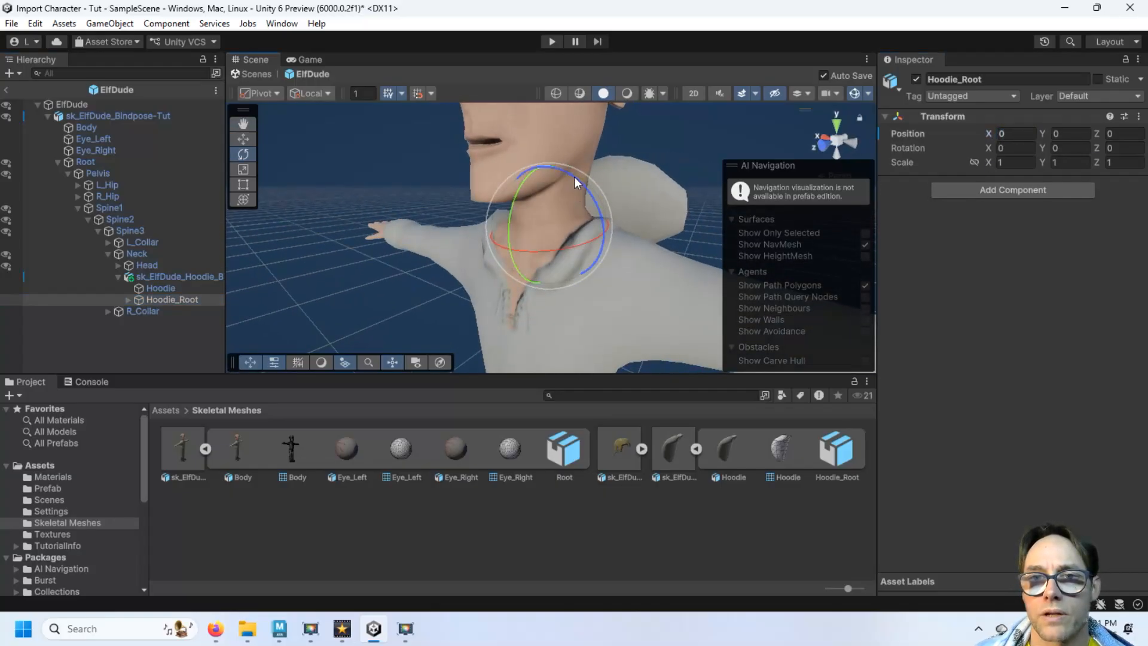
left_click_drag(576, 182, 594, 275)
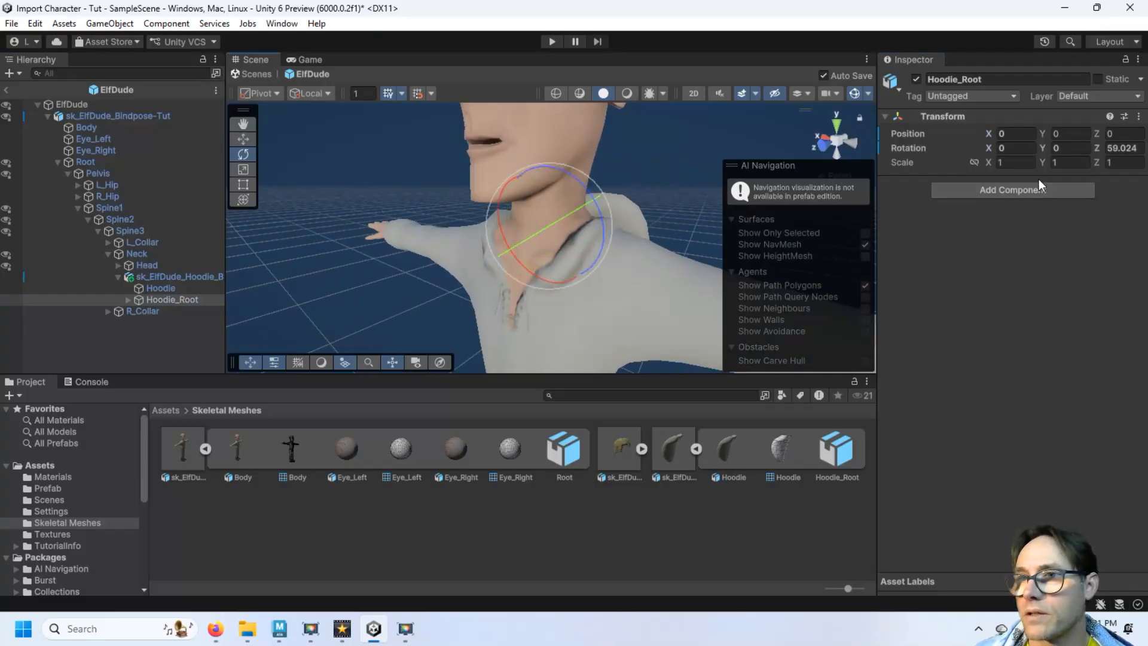
left_click(1127, 147)
type("90")
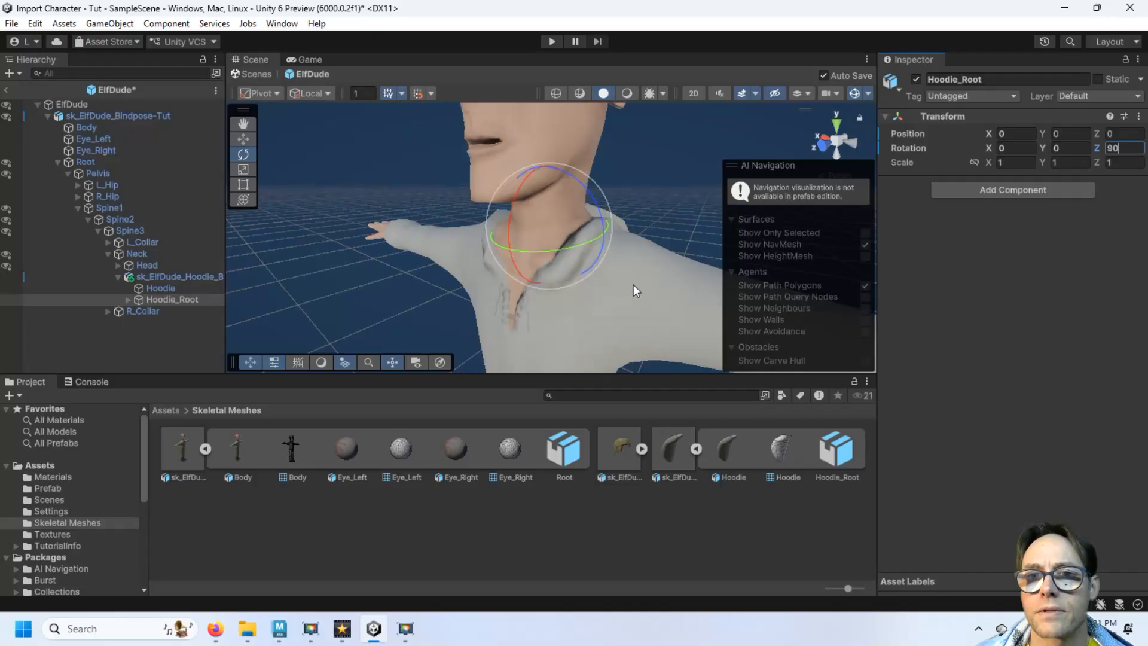
left_click(663, 202)
left_click_drag(674, 254, 855, 292, "alt")
scroll(561, 263, "down", 5)
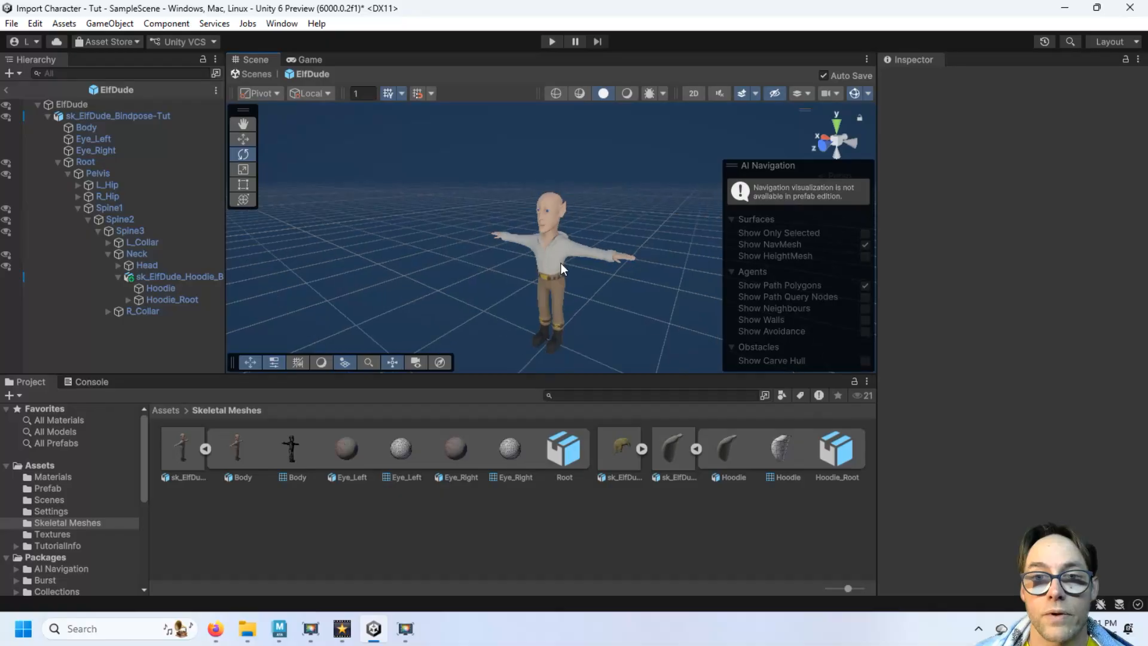
middle_click_drag(597, 318, 570, 278)
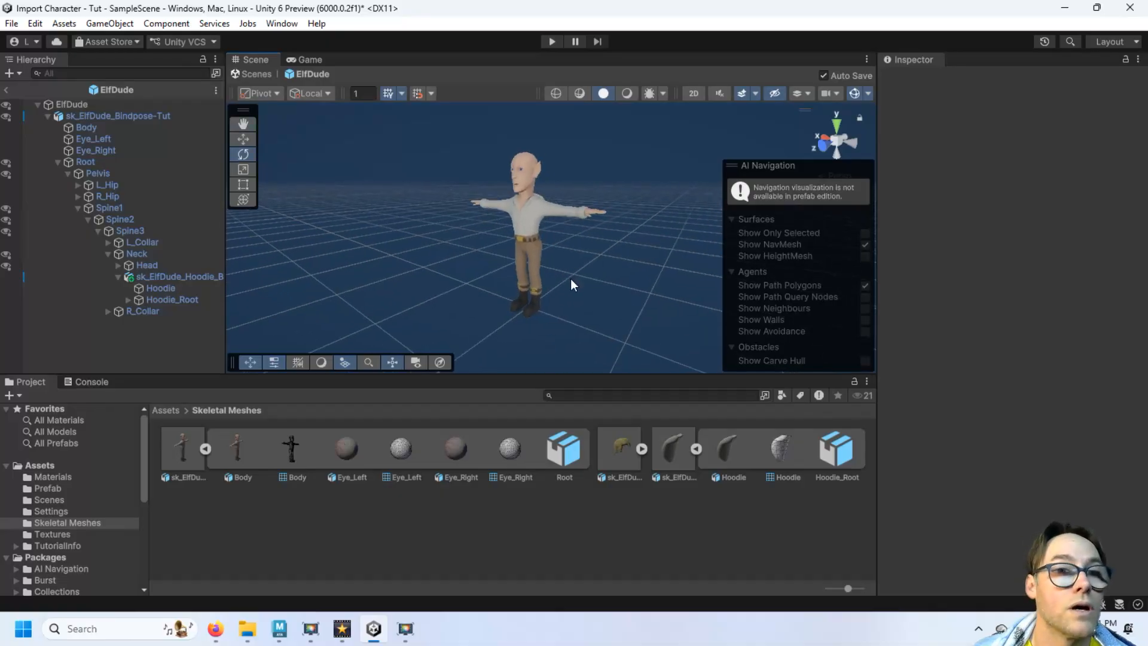
Step: Collapse the character's Root bone hierarchy and select the top-level ElfDude prefab object
left_click(68, 174)
left_click(57, 162)
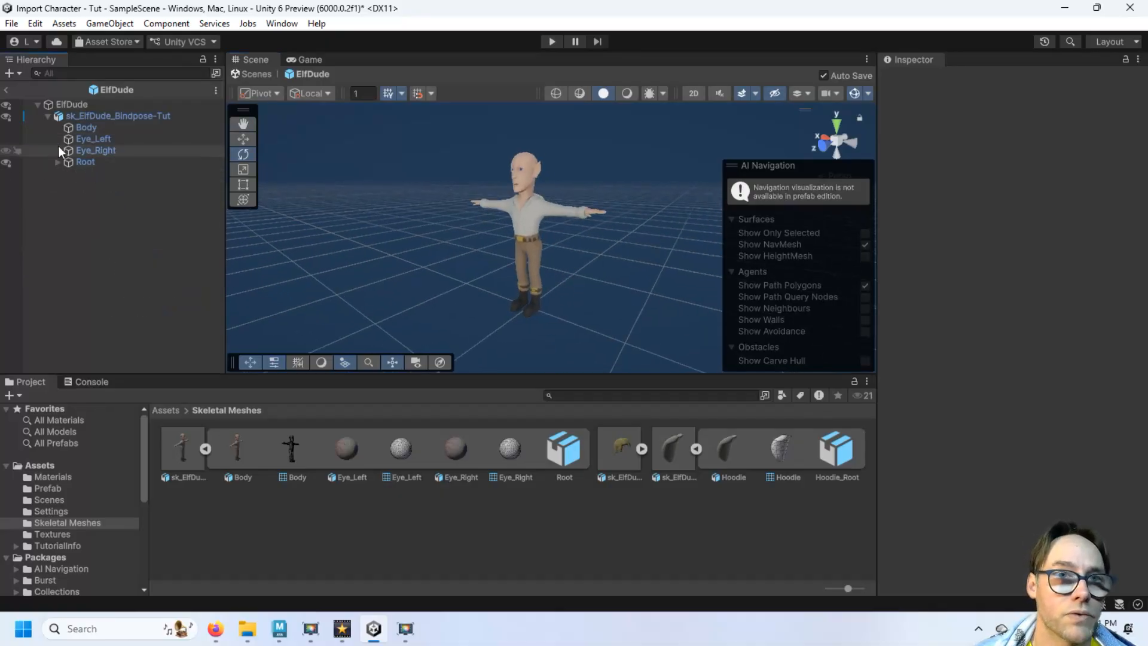
left_click(82, 105)
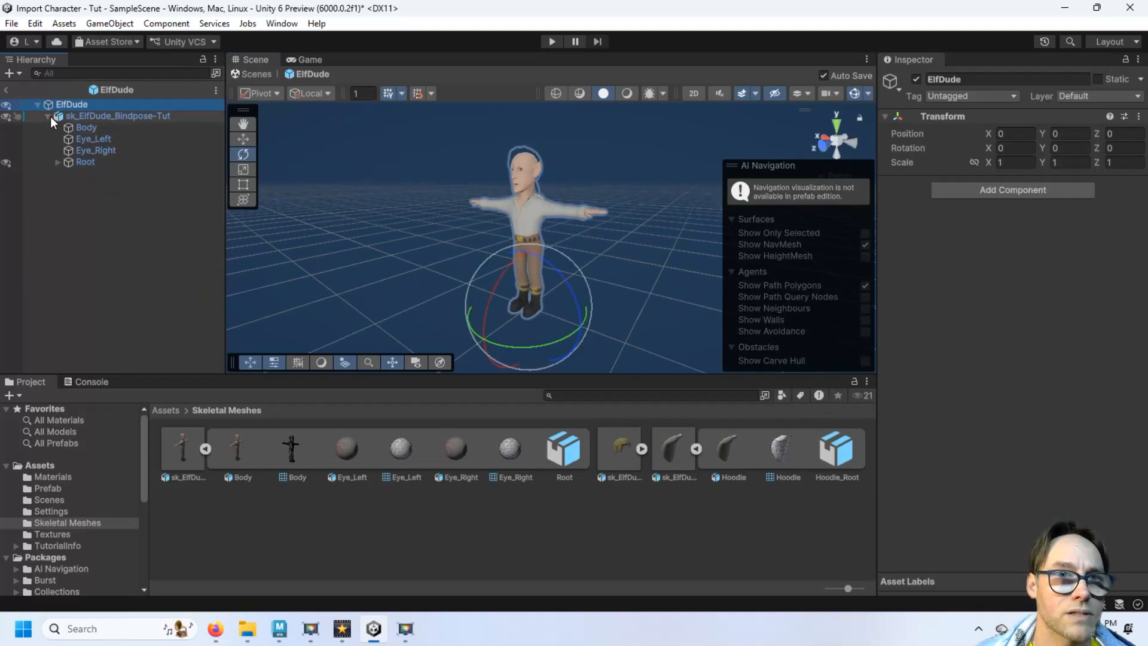
Step: Inspect the contents of the sk_ElfDude_Bindpose-Tut object inside the ElfDude prefab, collapse it and select the ElfDude parent
left_click(48, 116)
left_click(87, 116)
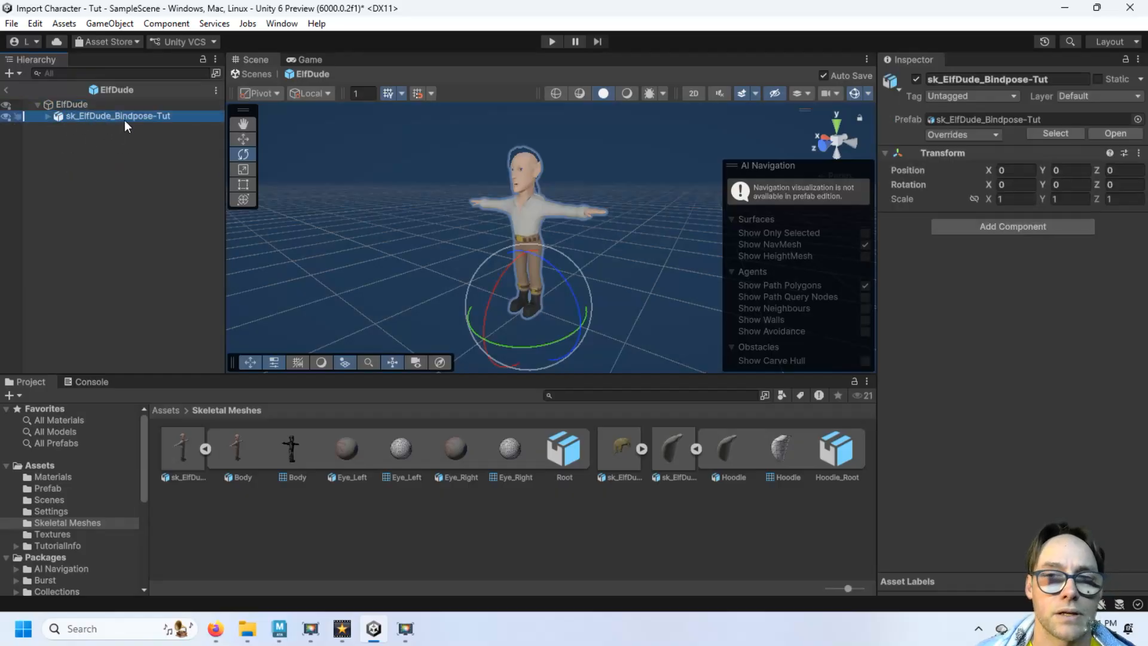
left_click(48, 116)
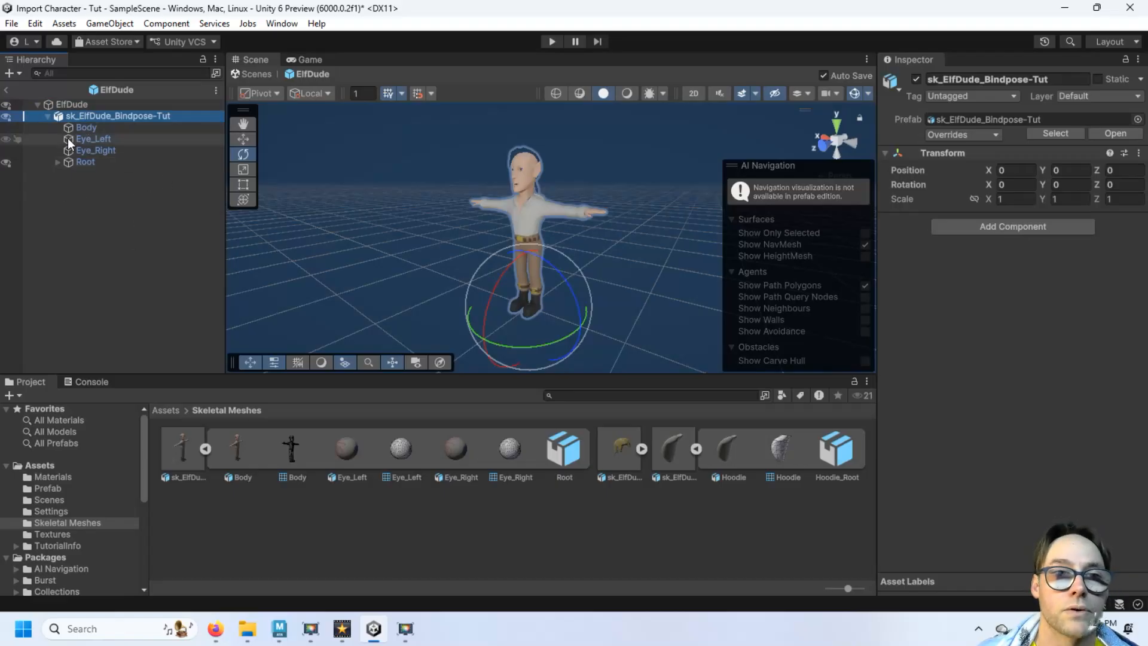
left_click(52, 117)
left_click(64, 104)
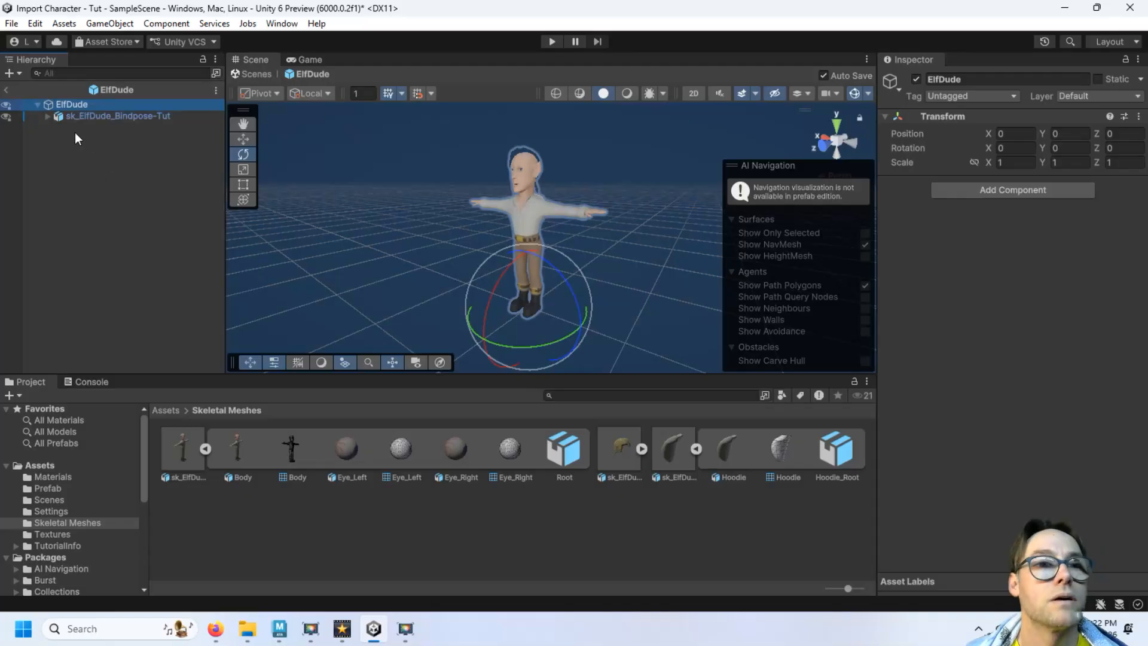
Step: Leave prefab editing and collapse the expanded character and hoodie assets in the Skeletal Meshes folder
left_click(6, 94)
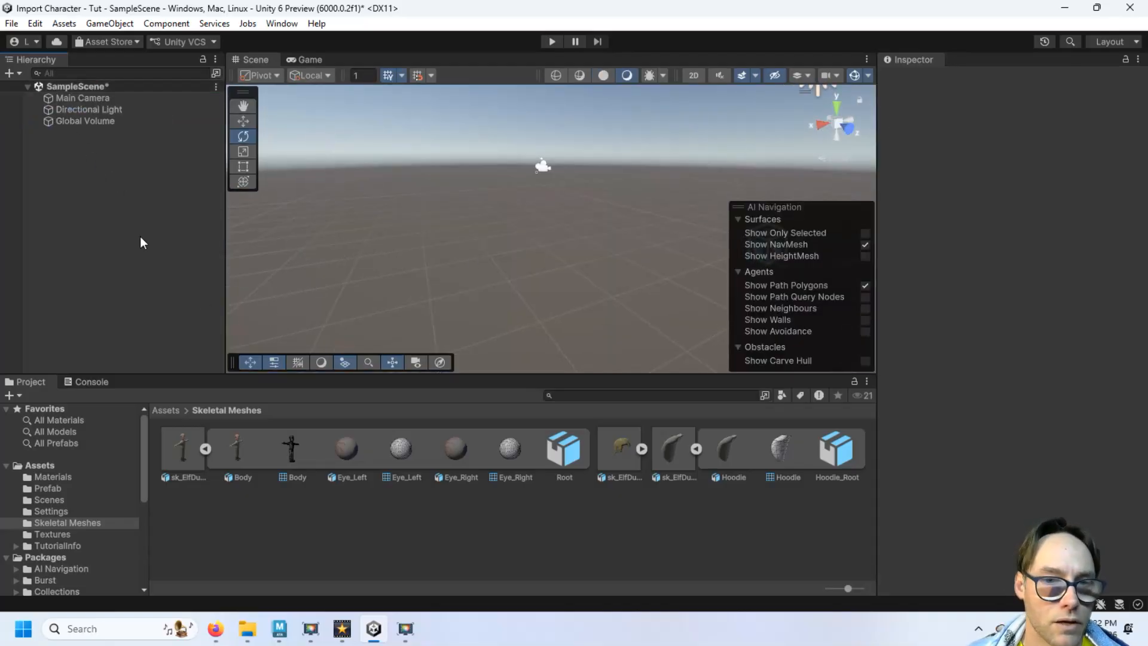
left_click(205, 448)
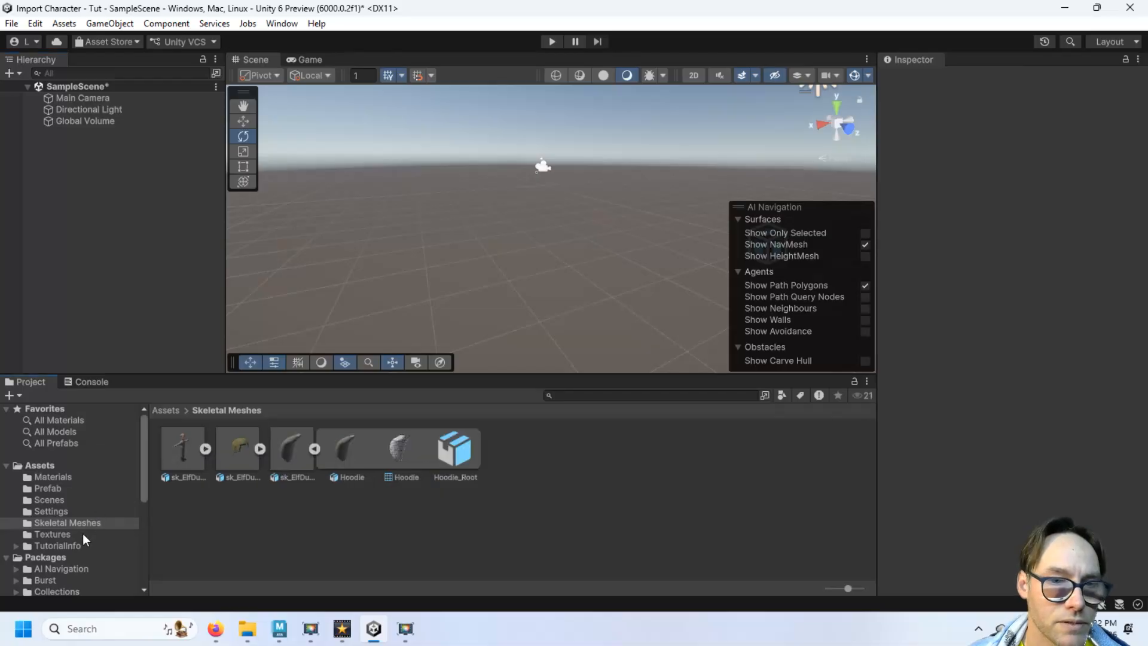
left_click(69, 487)
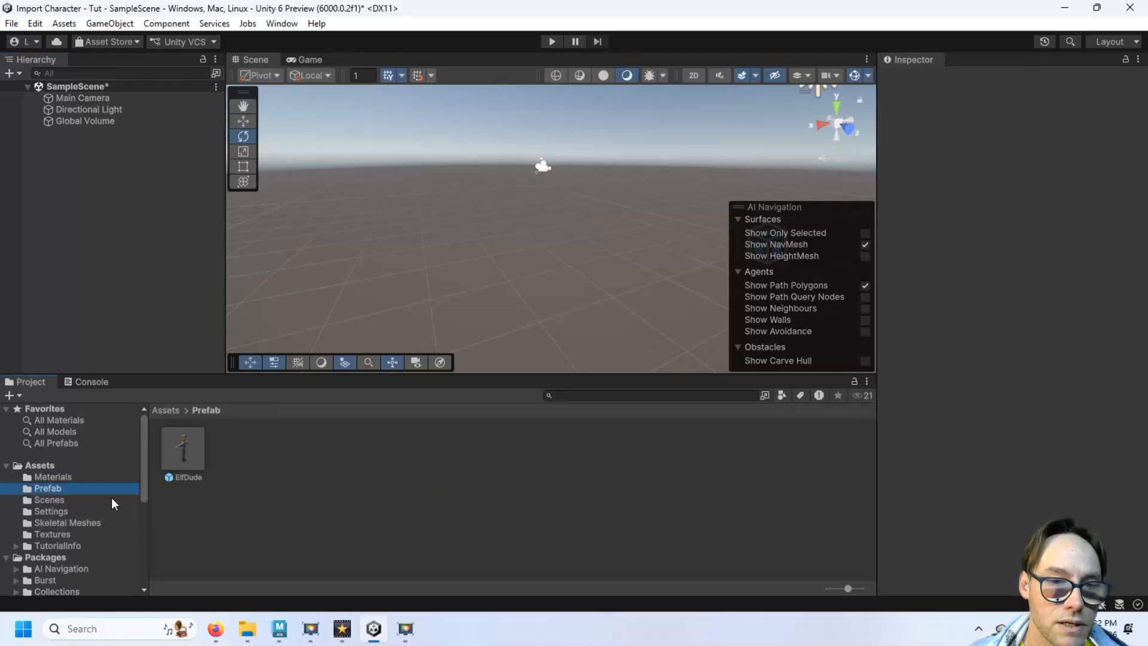
left_click(81, 520)
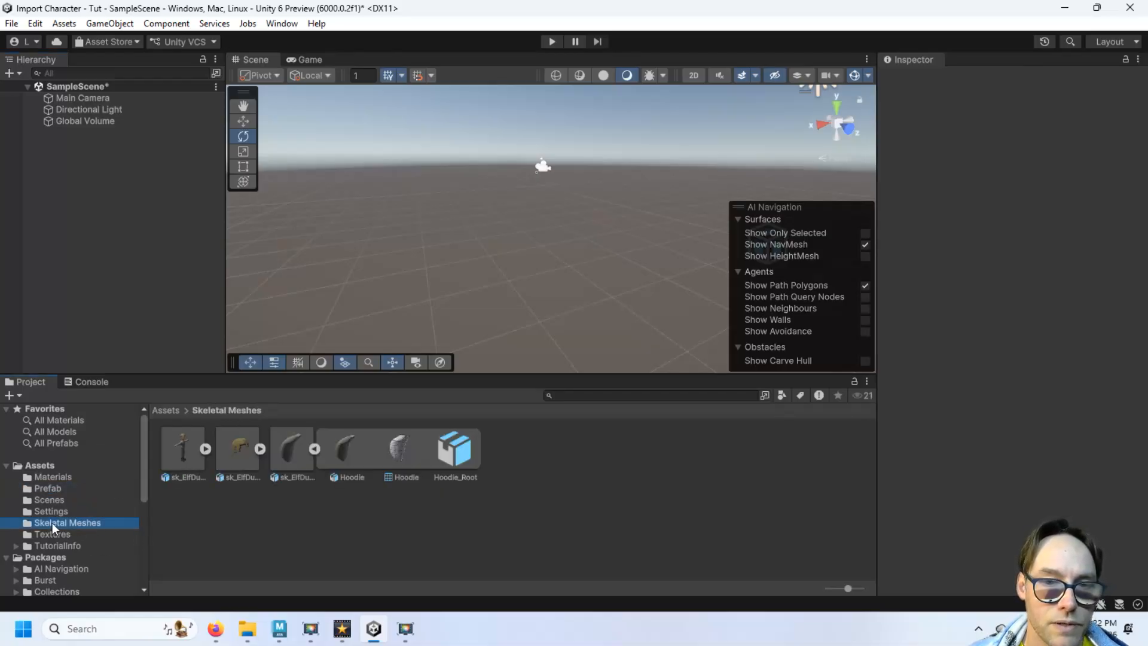
left_click(204, 447)
left_click(206, 448)
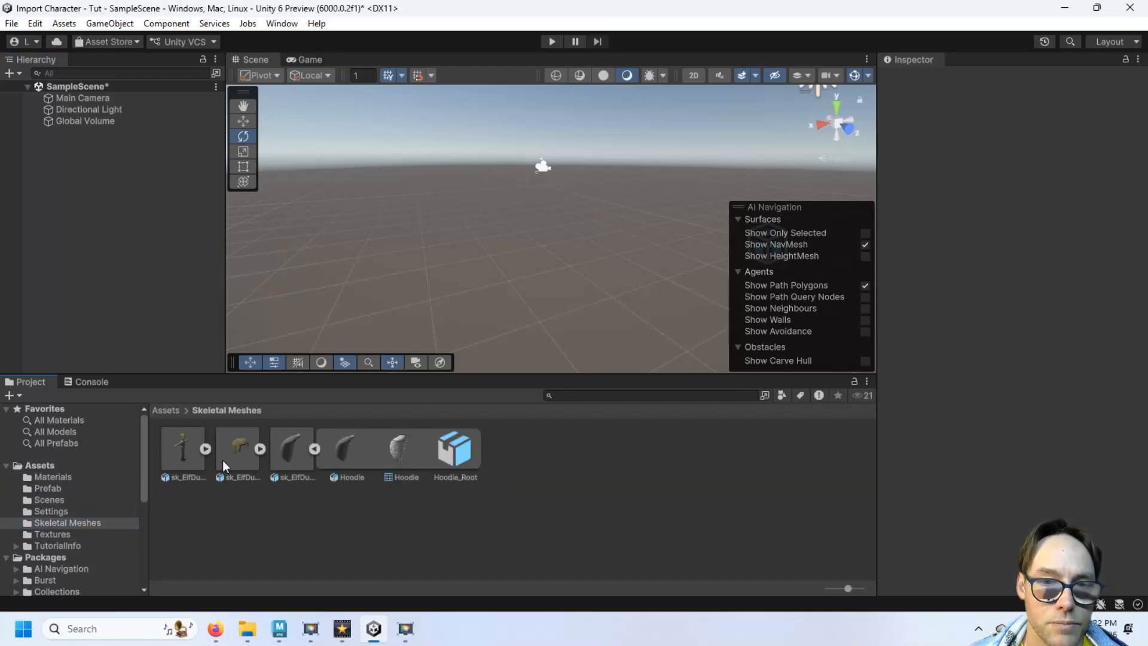
left_click(314, 448)
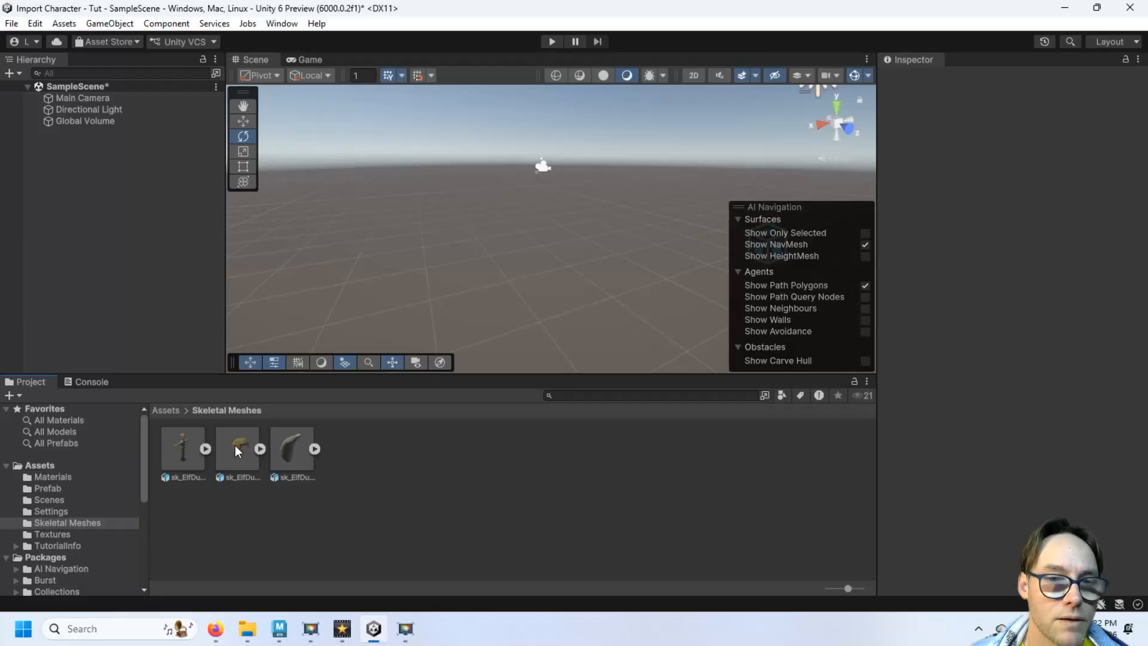
Step: Place the sk_ElfDude_Bindpose-Tut mesh and the ElfDude prefab side by side in SampleScene and expand ElfDude's hierarchy to compare them
left_click_drag(185, 444, 469, 304)
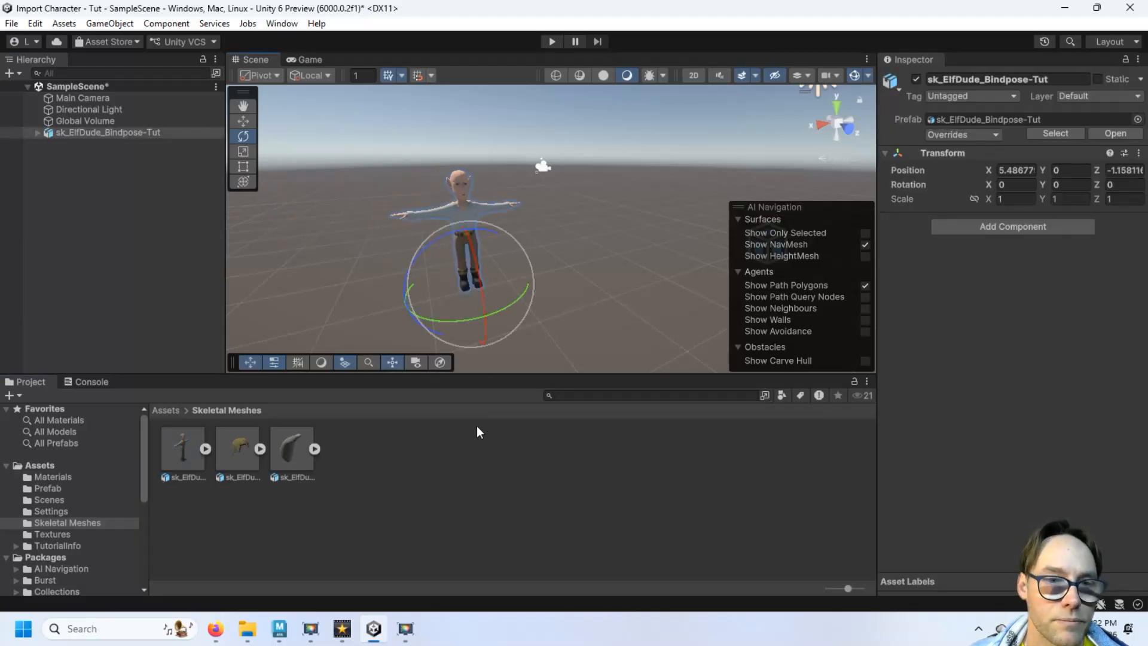
left_click(59, 478)
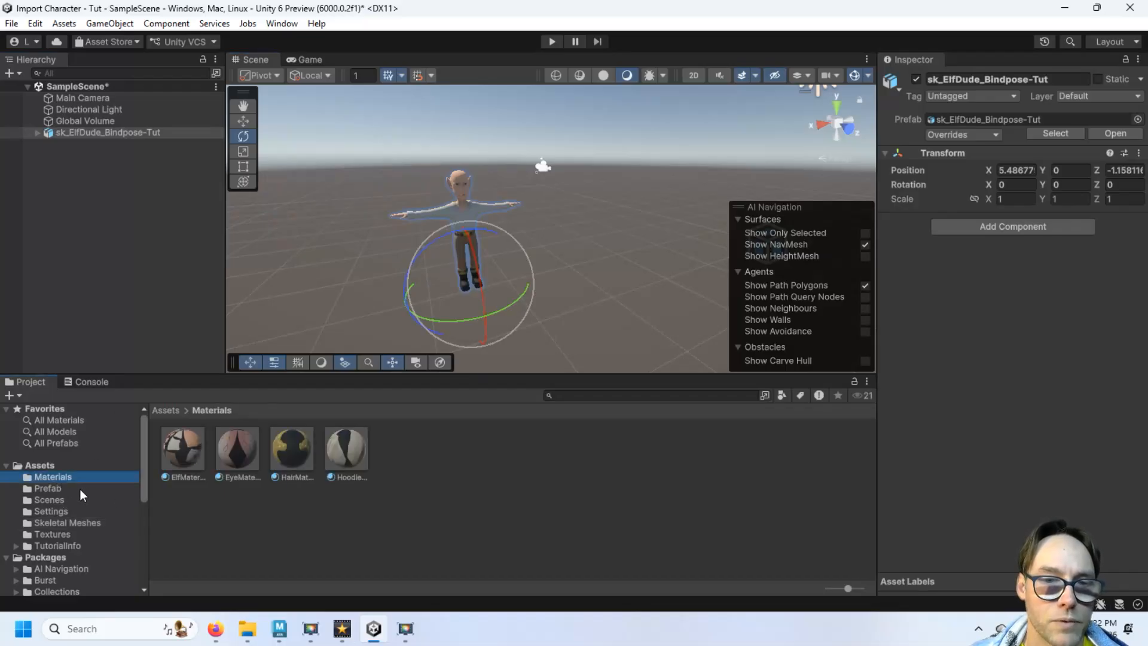
left_click(80, 487)
left_click(175, 461)
left_click_drag(175, 461, 597, 263)
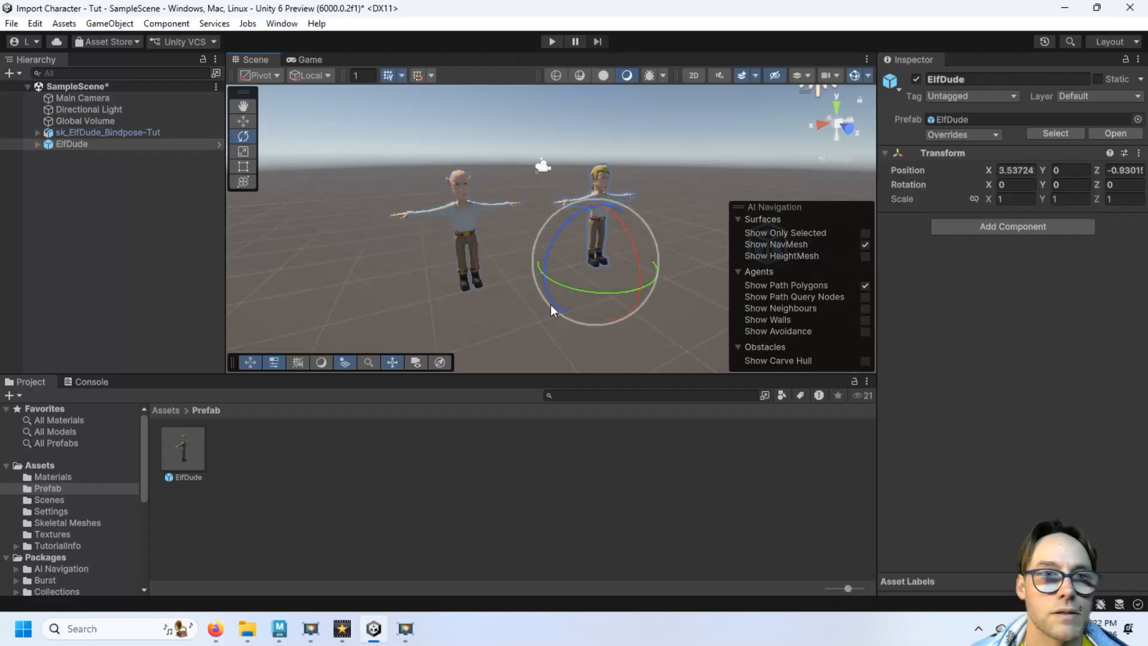
left_click(37, 145)
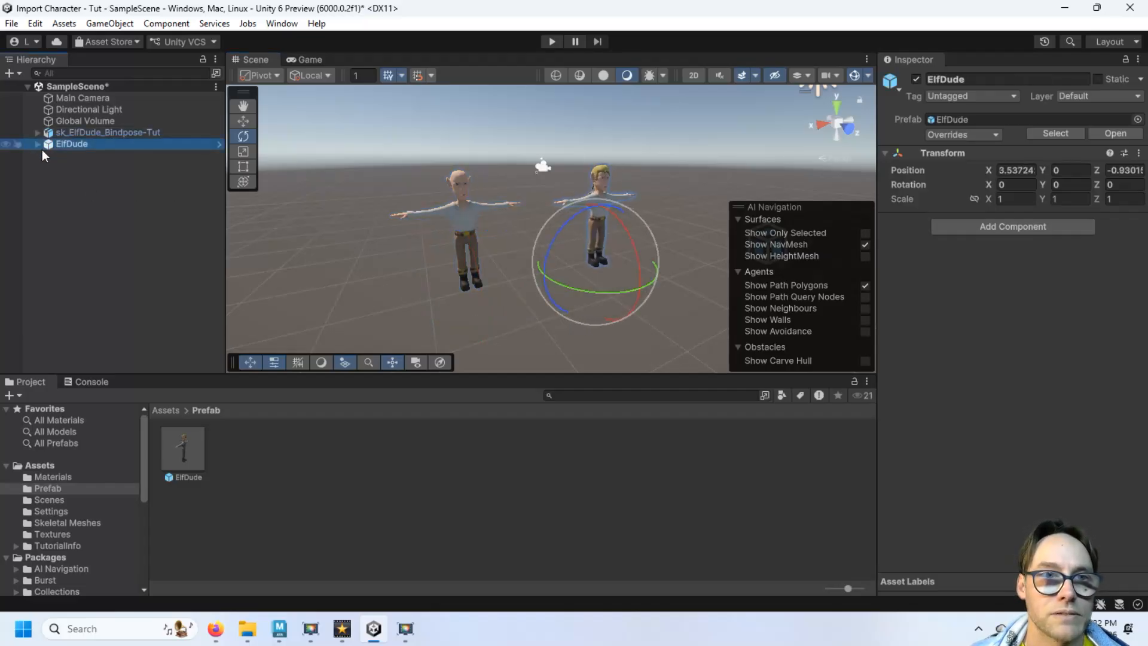
left_click(48, 154)
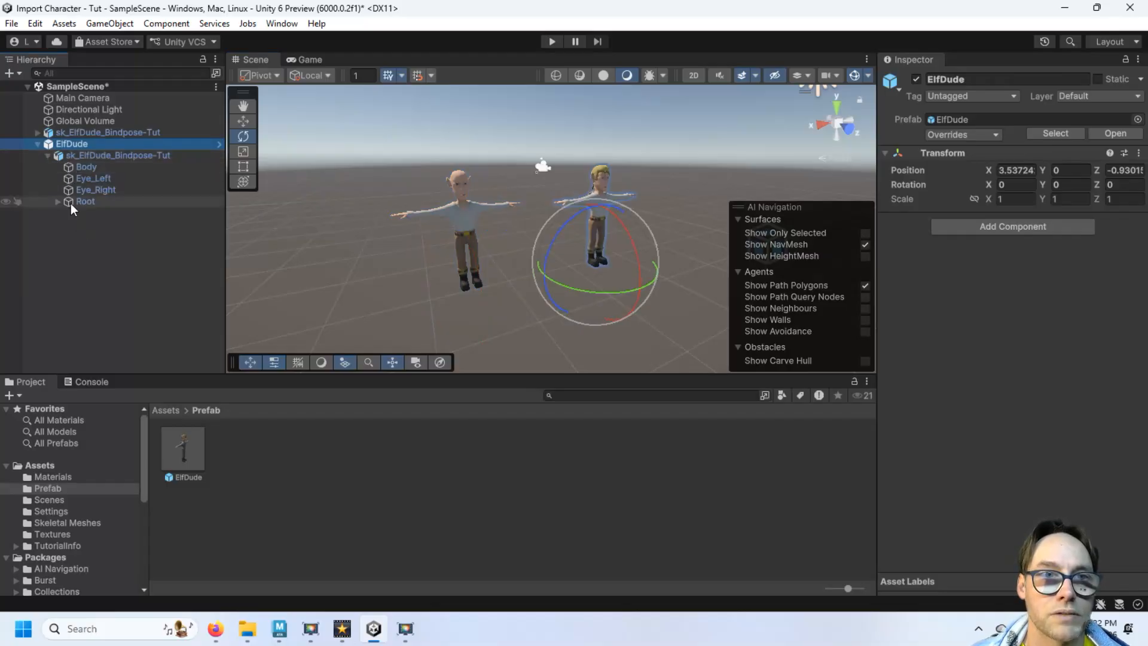
Step: Delete both the sk_ElfDude_Bindpose-Tut mesh and the ElfDude prefab instance from SampleScene
left_click(81, 132)
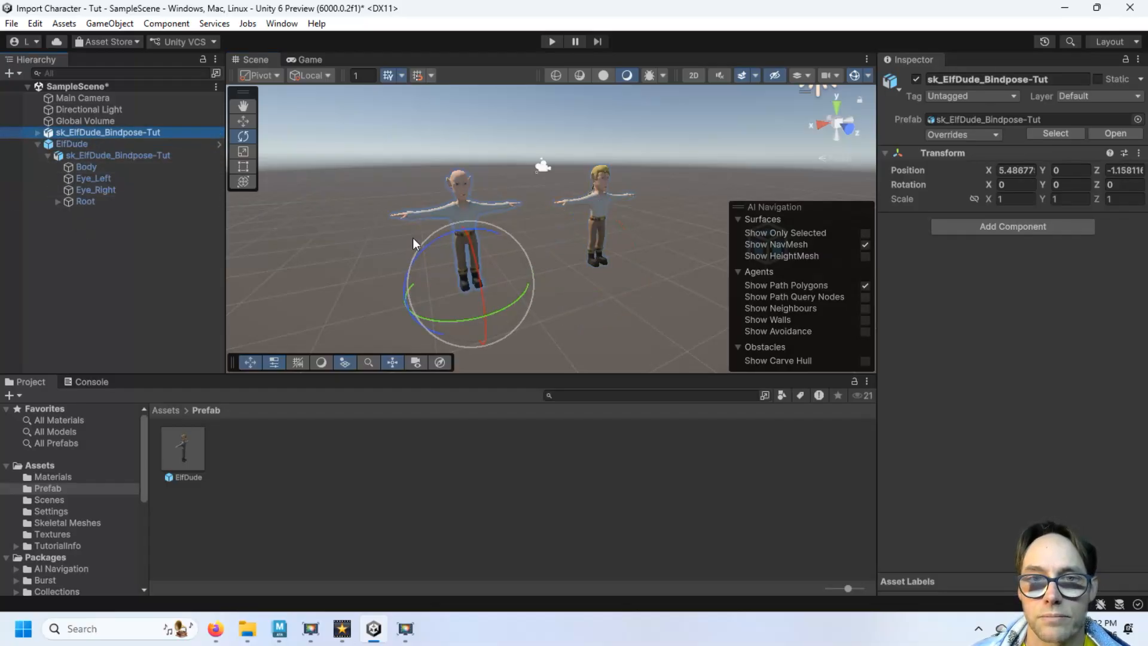
left_click_drag(412, 238, 558, 272, "alt")
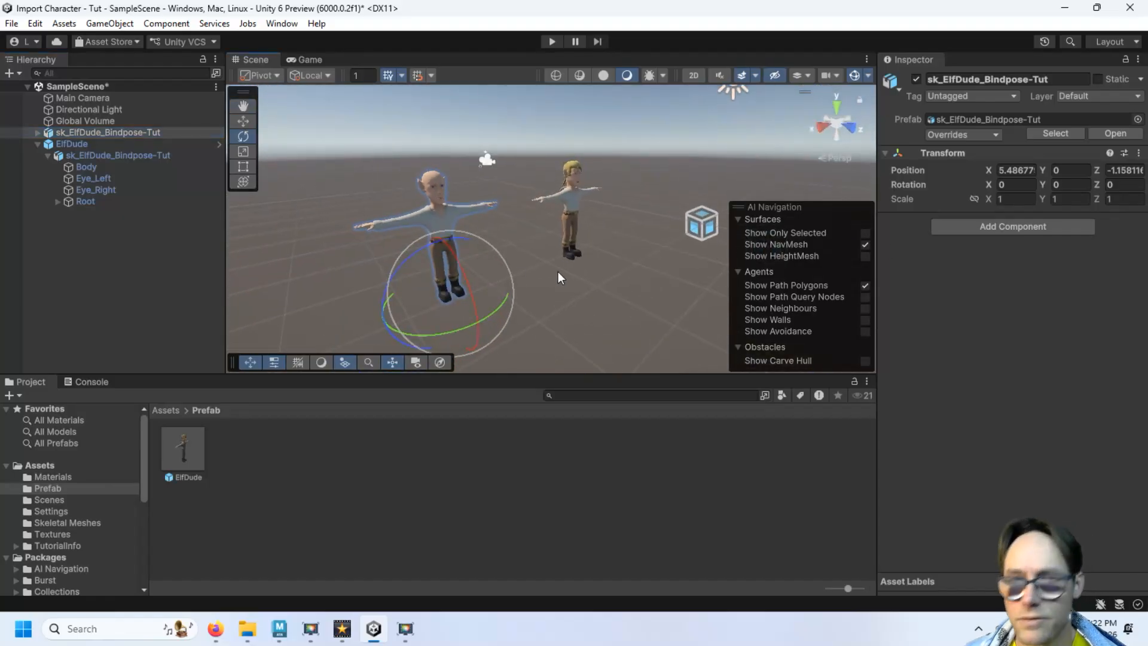
key("Delete")
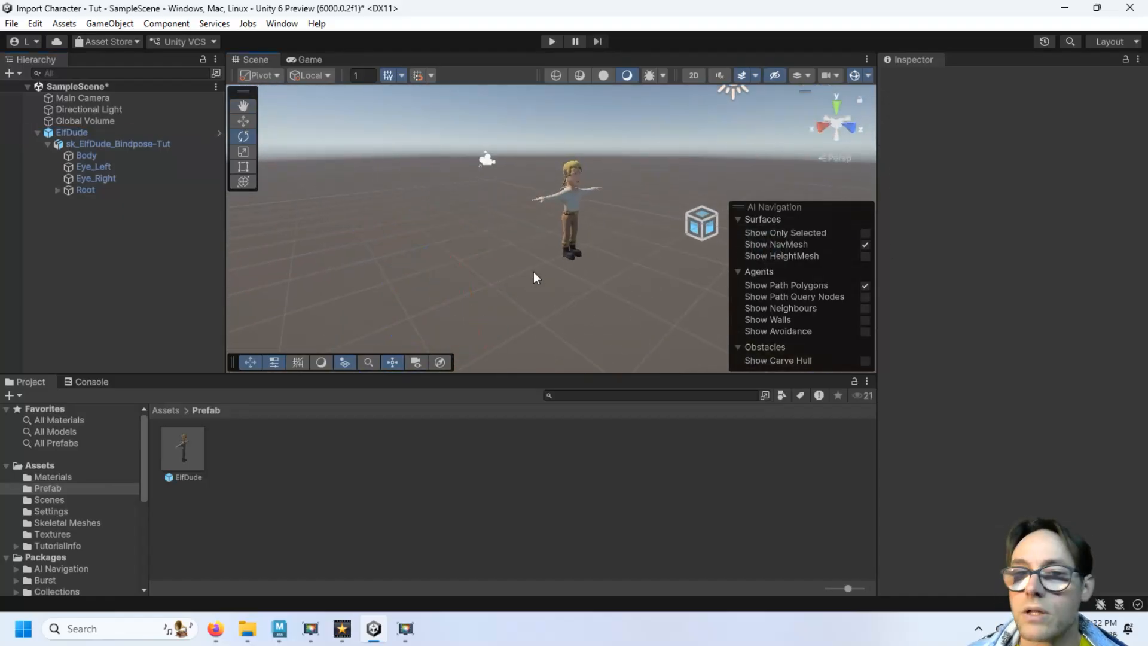
left_click(81, 132)
key("Delete")
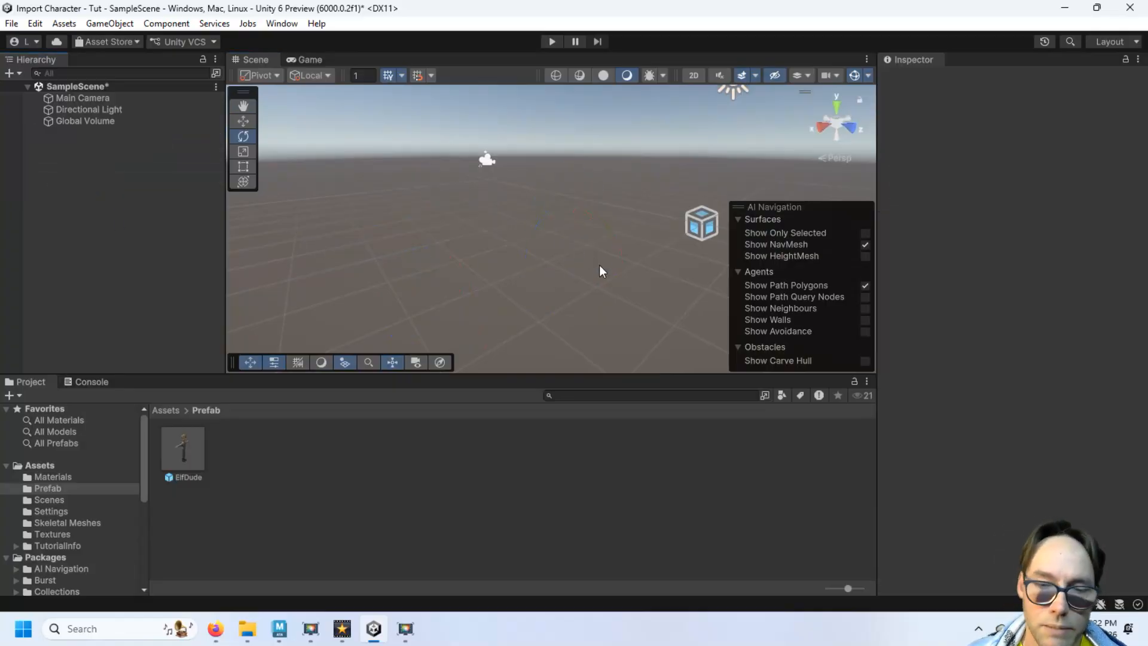
Step: Switch to Maya and open the Mario_BindPose_Rig_FK.mb scene
left_click(279, 629)
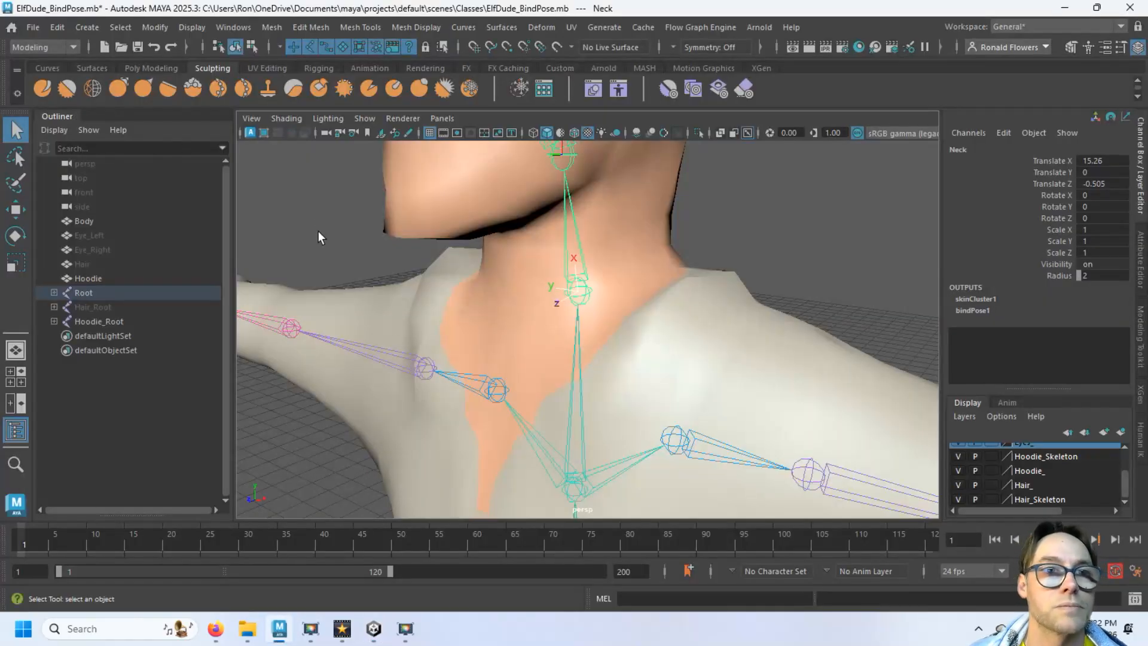
left_click(29, 27)
left_click(68, 70)
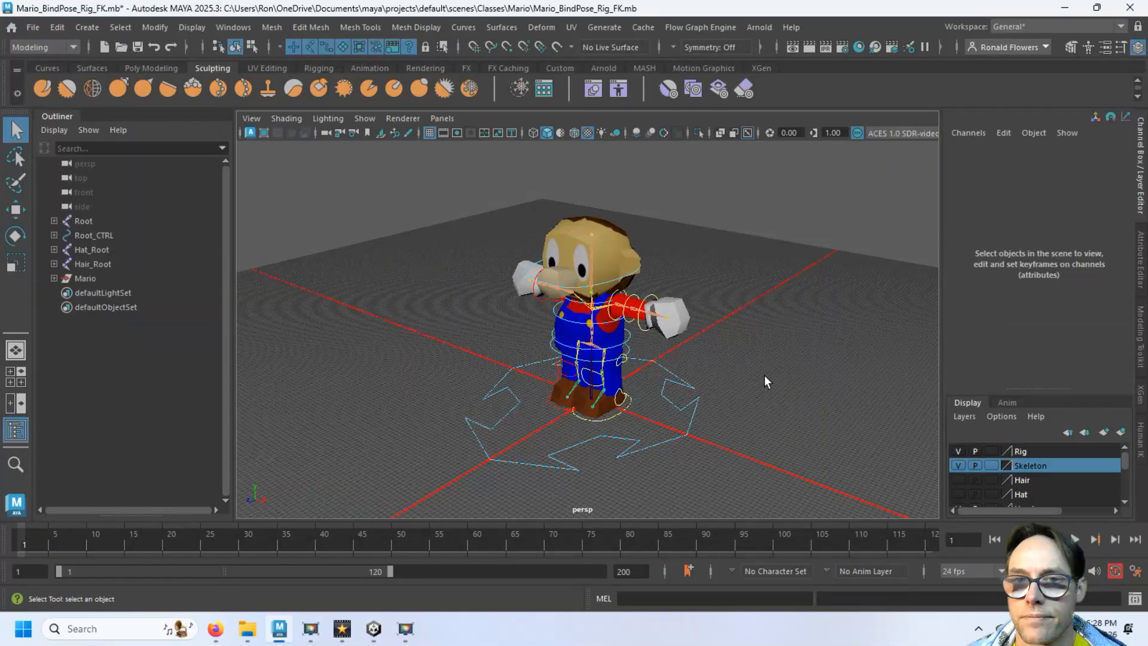
Step: Examine the Mario character's rig, its Root_CTRL control, and the meshes grouped under Mario
mouse_move(764, 379)
left_mouse_down("alt")
mouse_move(767, 395)
mouse_move(770, 362)
left_mouse_up("alt")
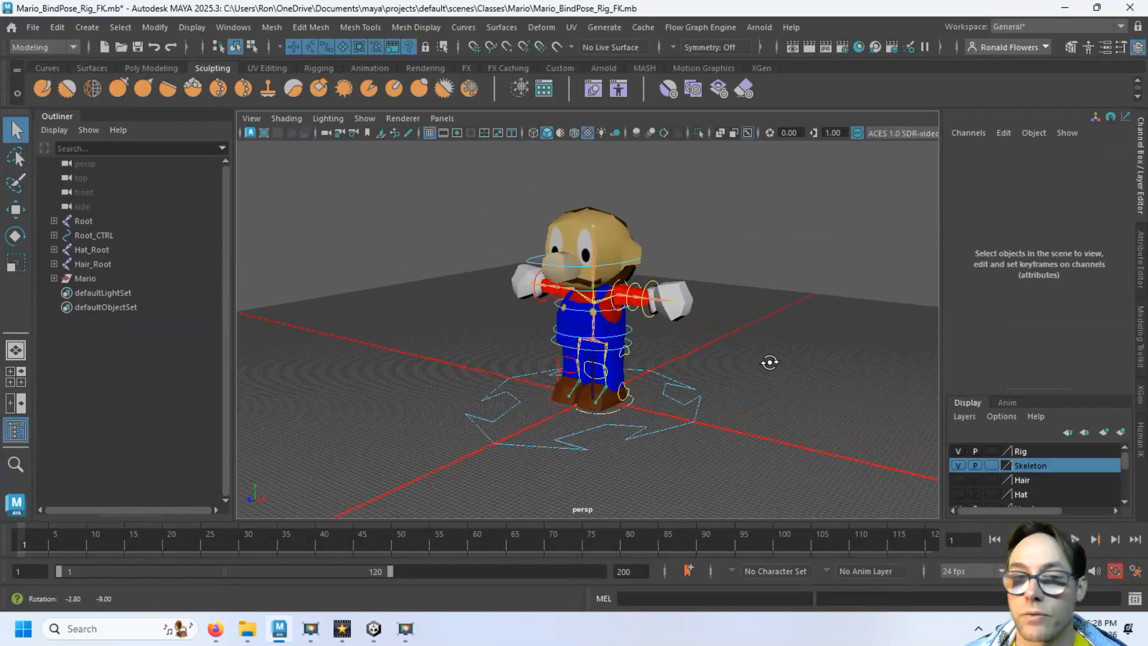
scroll(783, 361, "up", 2)
mouse_move(777, 329)
middle_mouse_down("alt")
mouse_move(765, 300)
mouse_move(766, 310)
middle_mouse_up("alt")
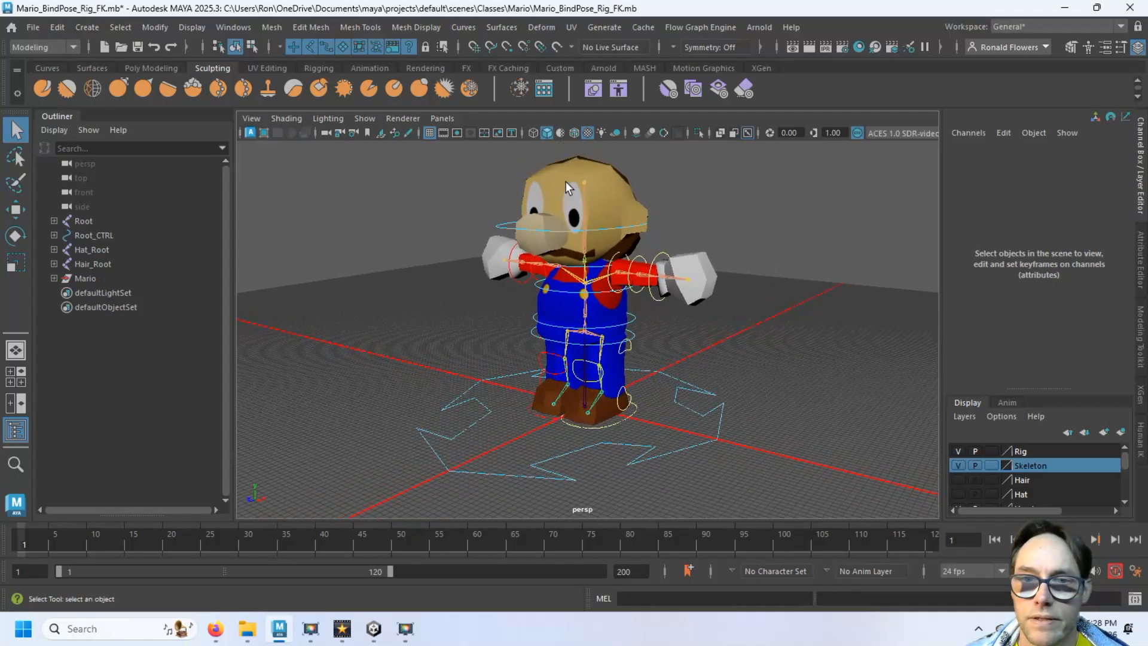
left_click(454, 480)
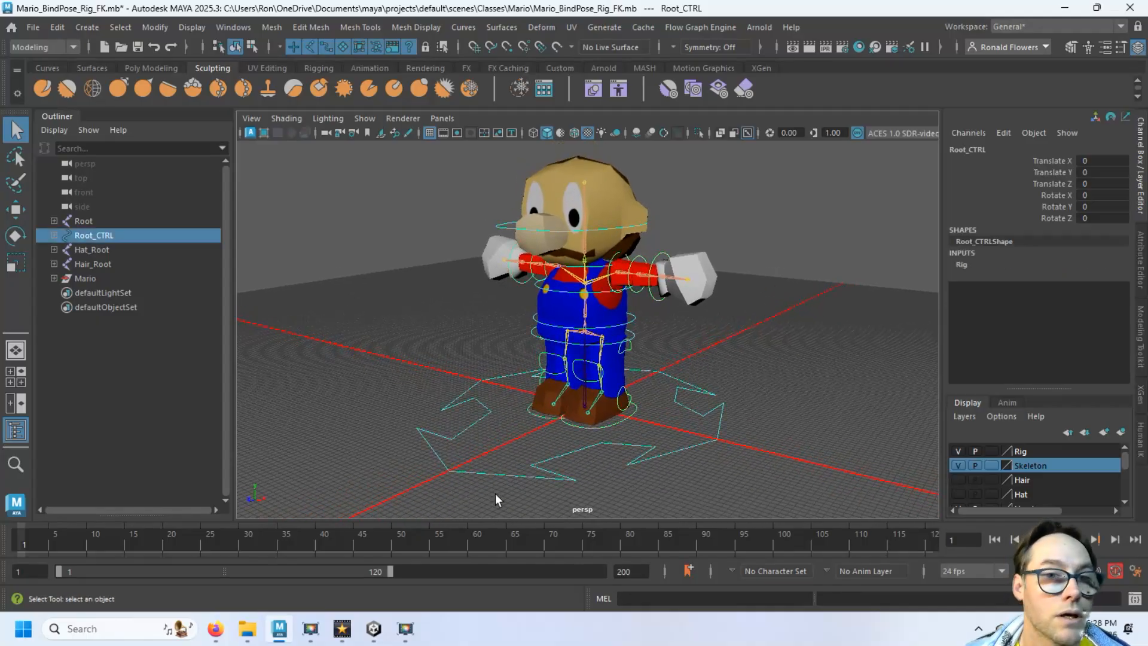
left_click(98, 281)
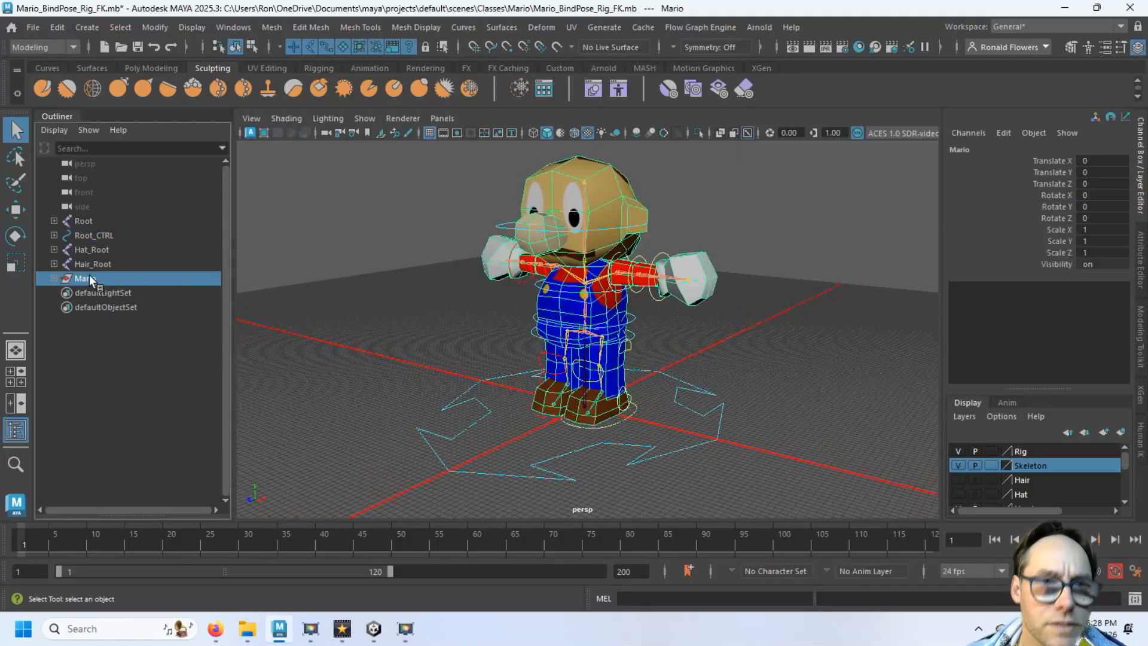
left_click(54, 278)
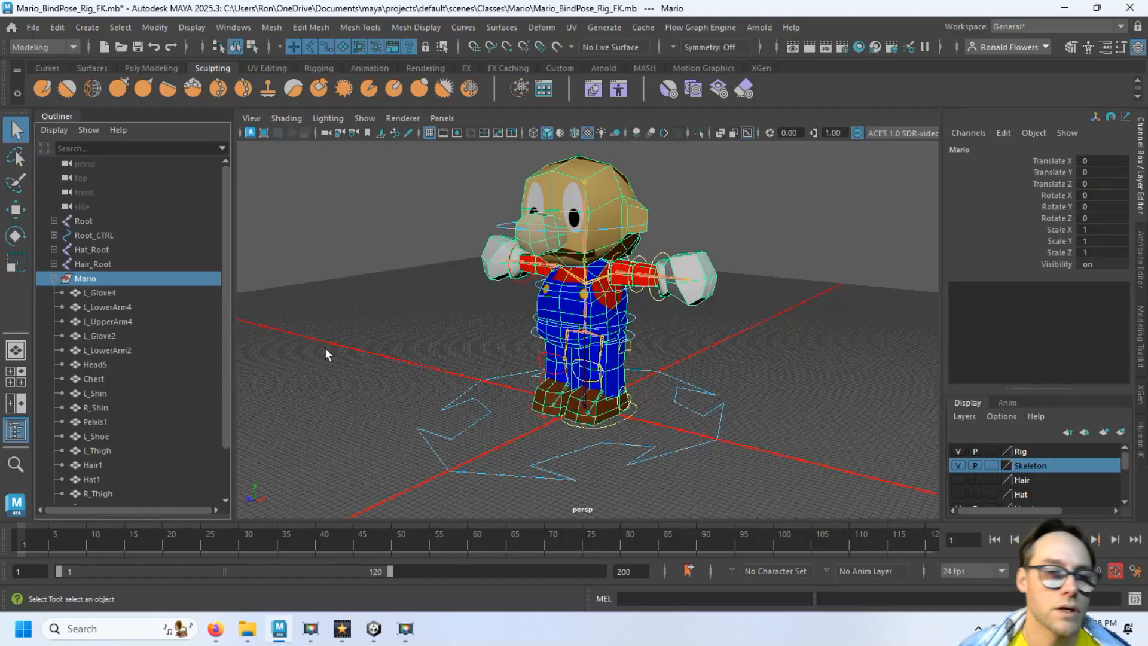
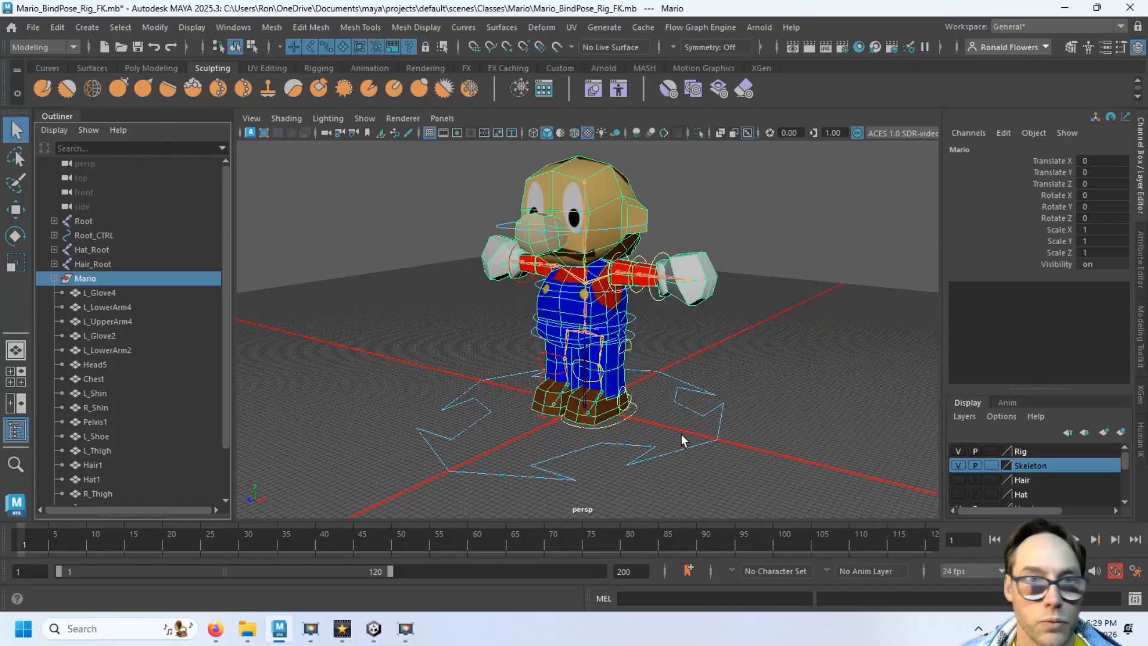
Step: Save the scene as a new Maya Binary file named Mario_BindPose in the Mario folder
left_click(33, 27)
left_click(99, 104)
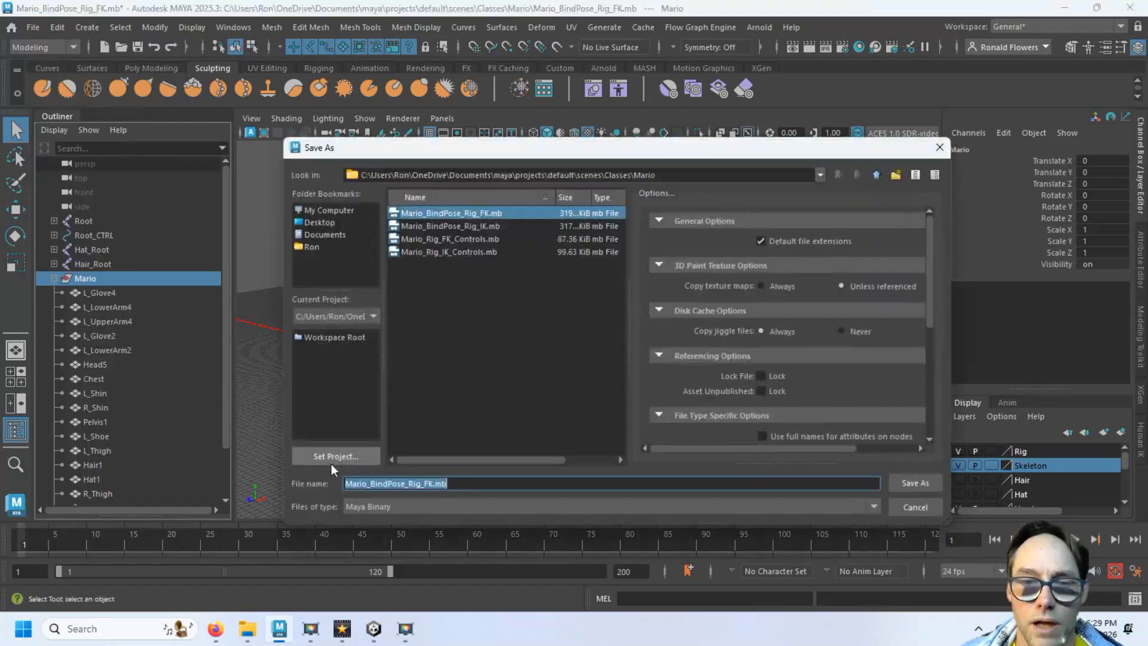
left_click(460, 482)
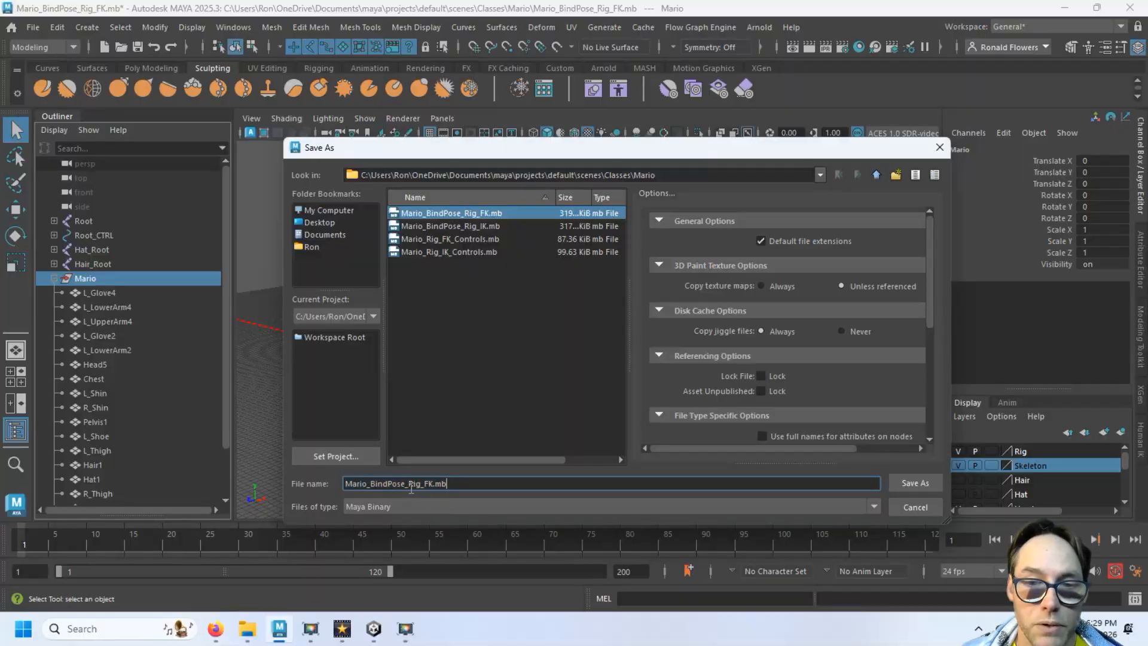
left_click_drag(404, 483, 510, 479)
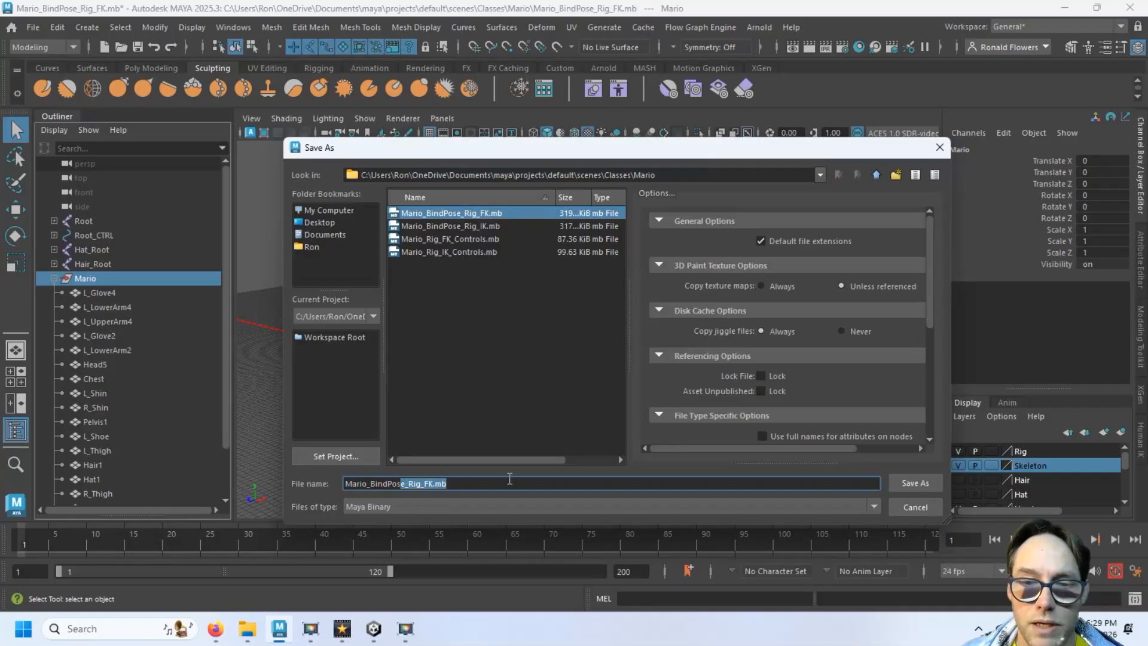
left_click(495, 482)
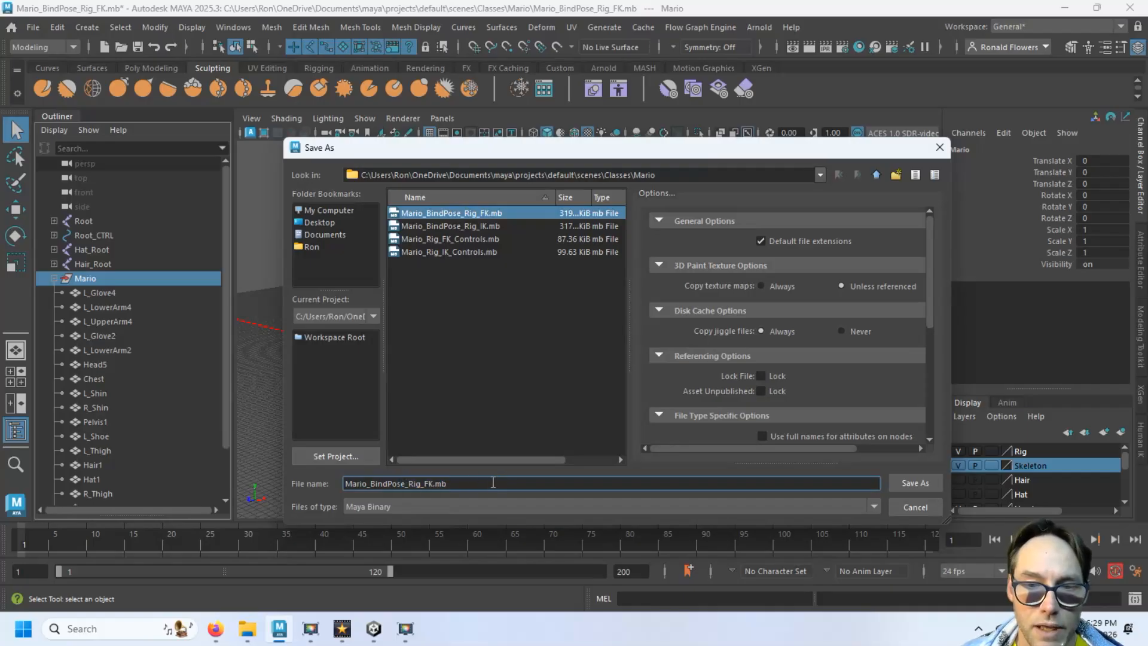
left_click(403, 484, "shift")
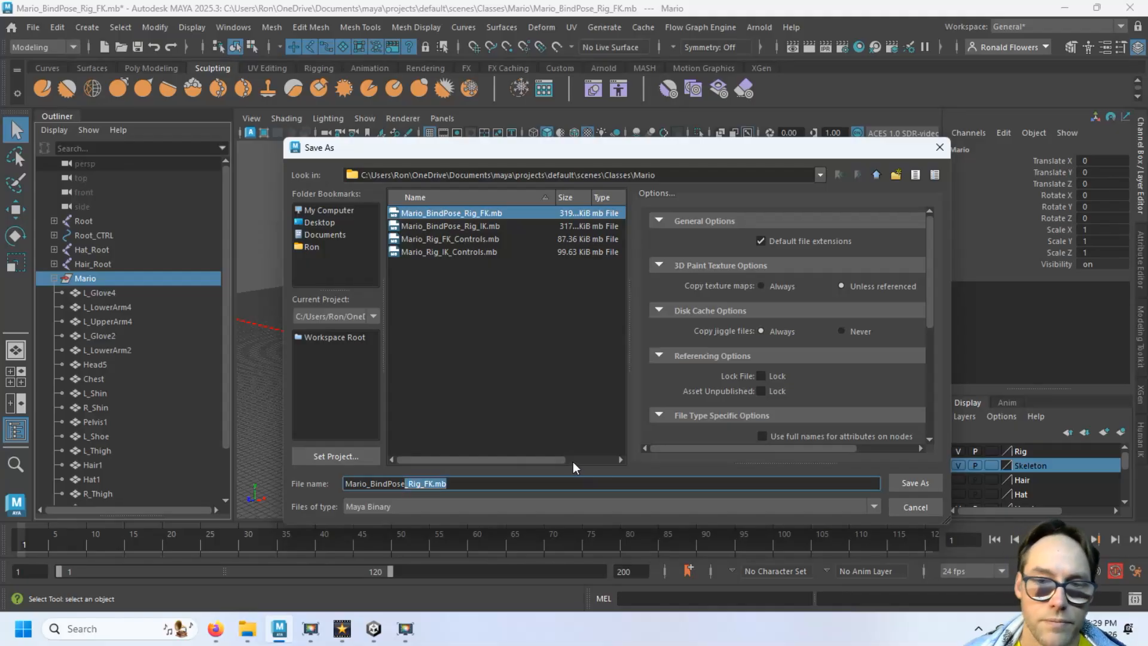
key("BackSpace")
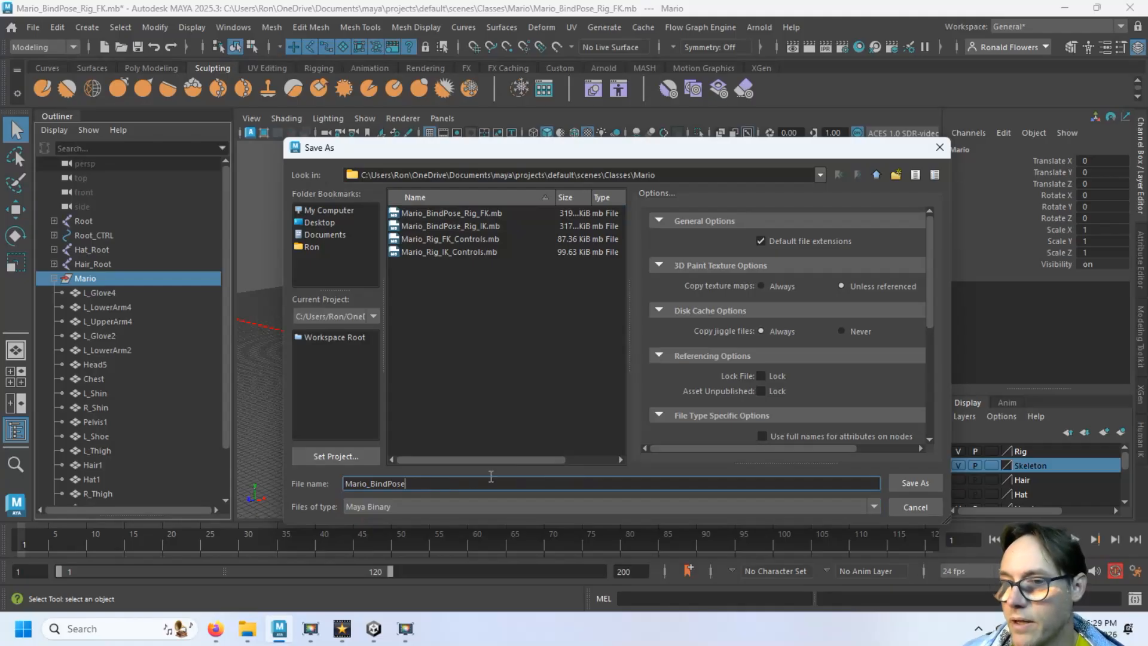
left_click(915, 483)
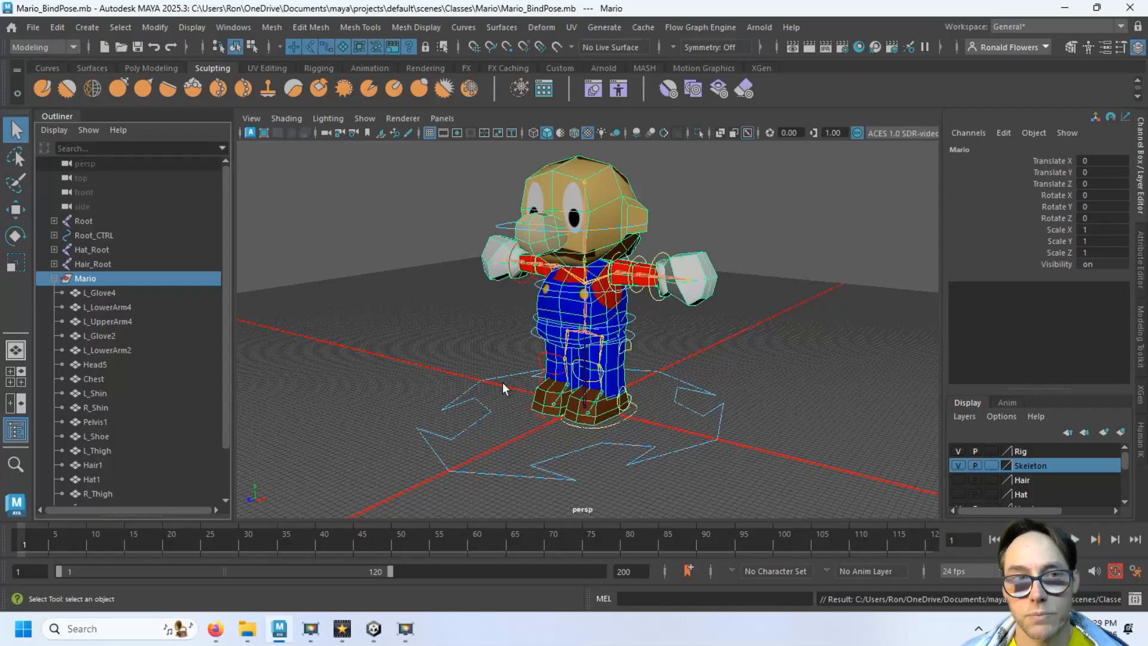
Step: Collapse the Mario mesh group in the scene hierarchy and select the group
left_click(55, 278)
left_click(332, 323)
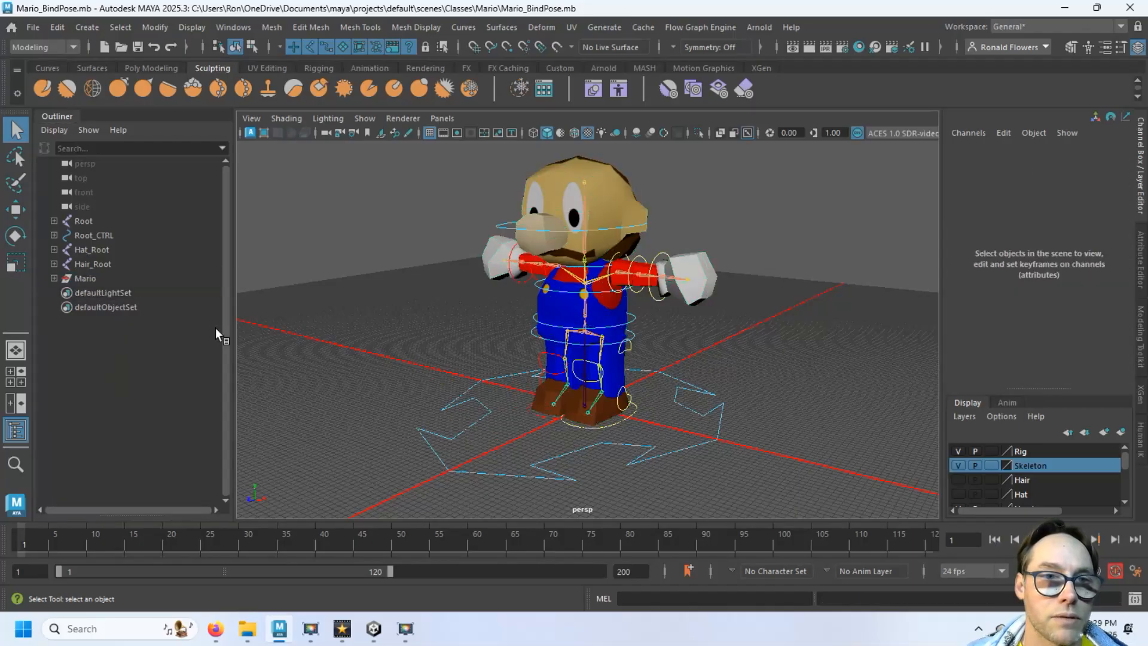
left_click(138, 279)
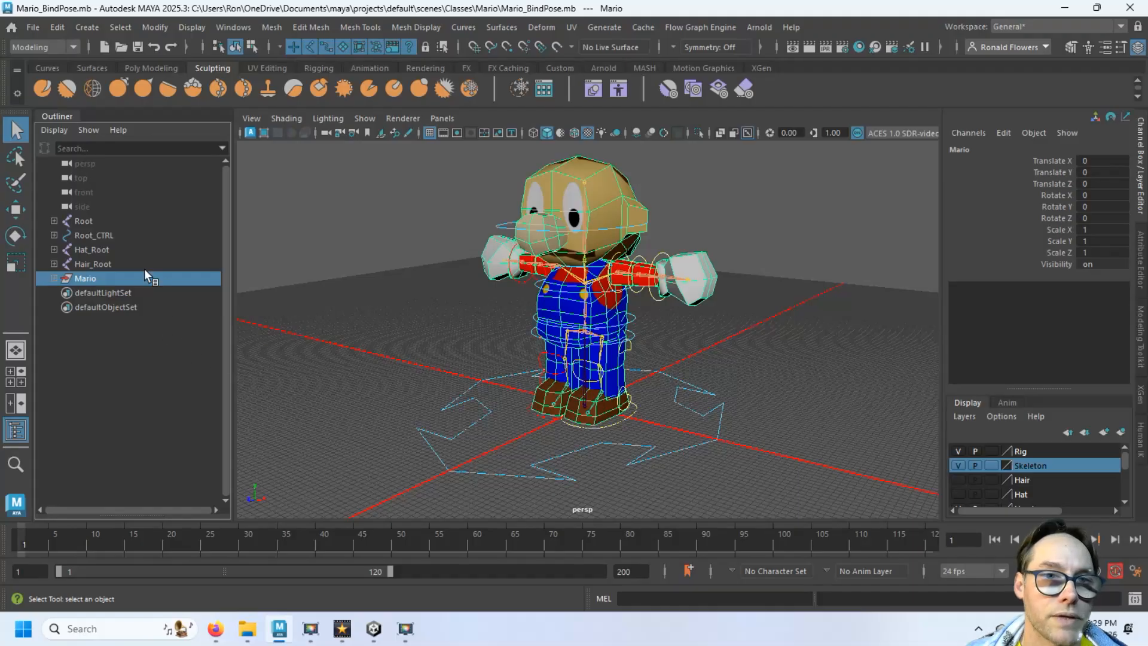
Step: Add the Root skeleton to the Mario group selection and expand its full joint hierarchy to inspect the joints and constraints
left_click(127, 221, "ctrl")
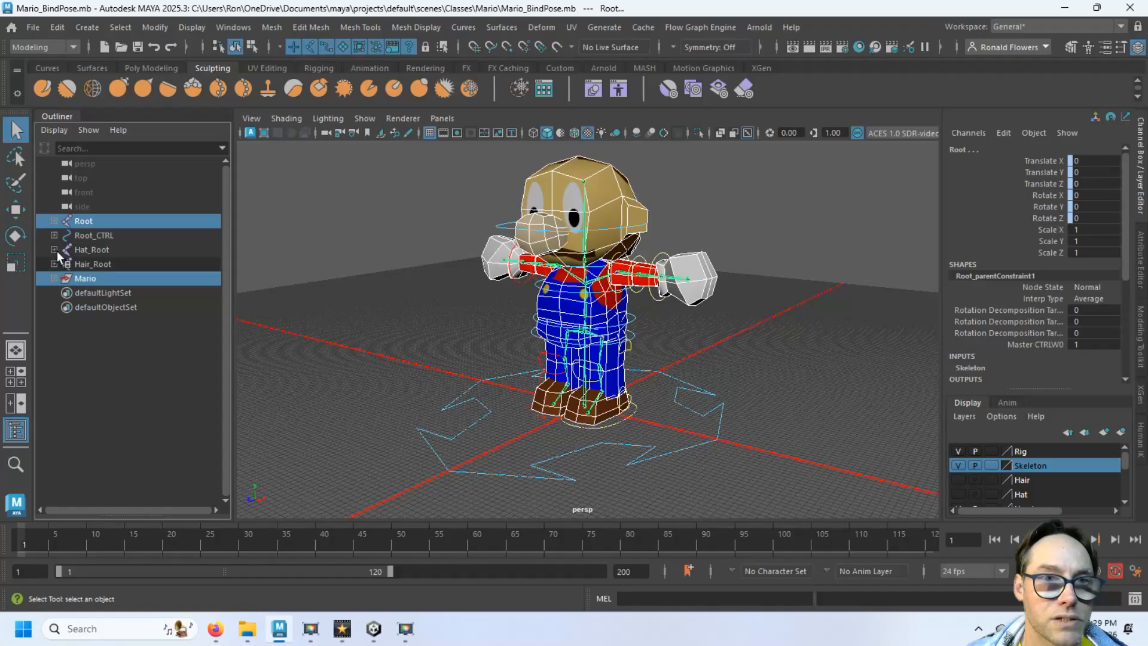
left_click(55, 220, "shift")
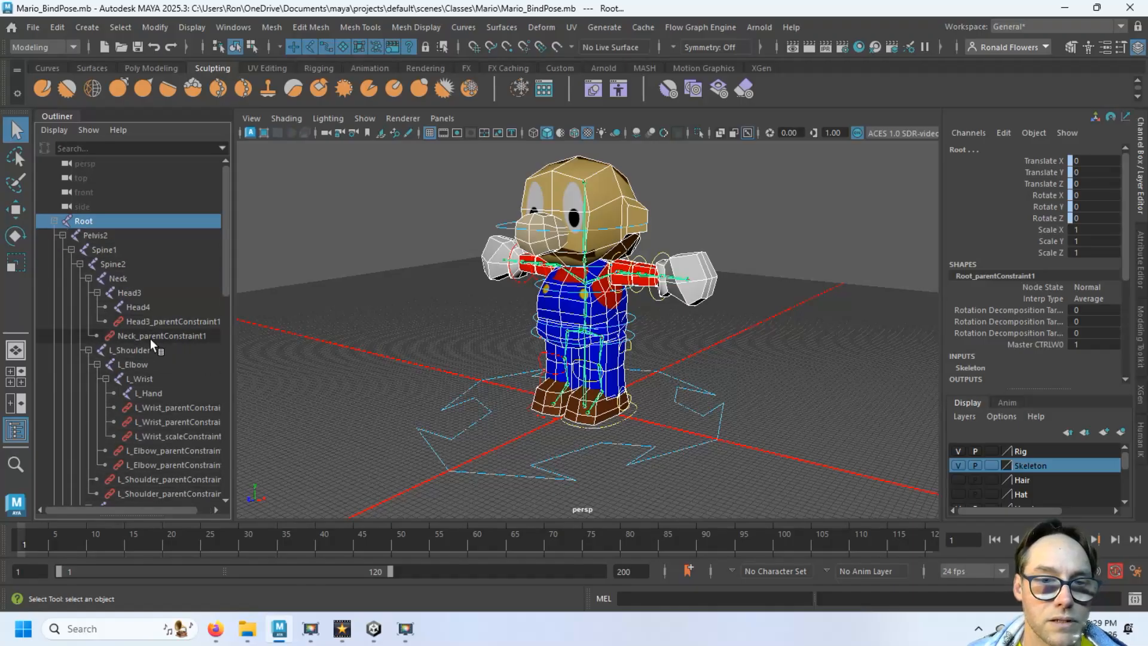
scroll(172, 418, "down", 8)
scroll(169, 408, "up", 8)
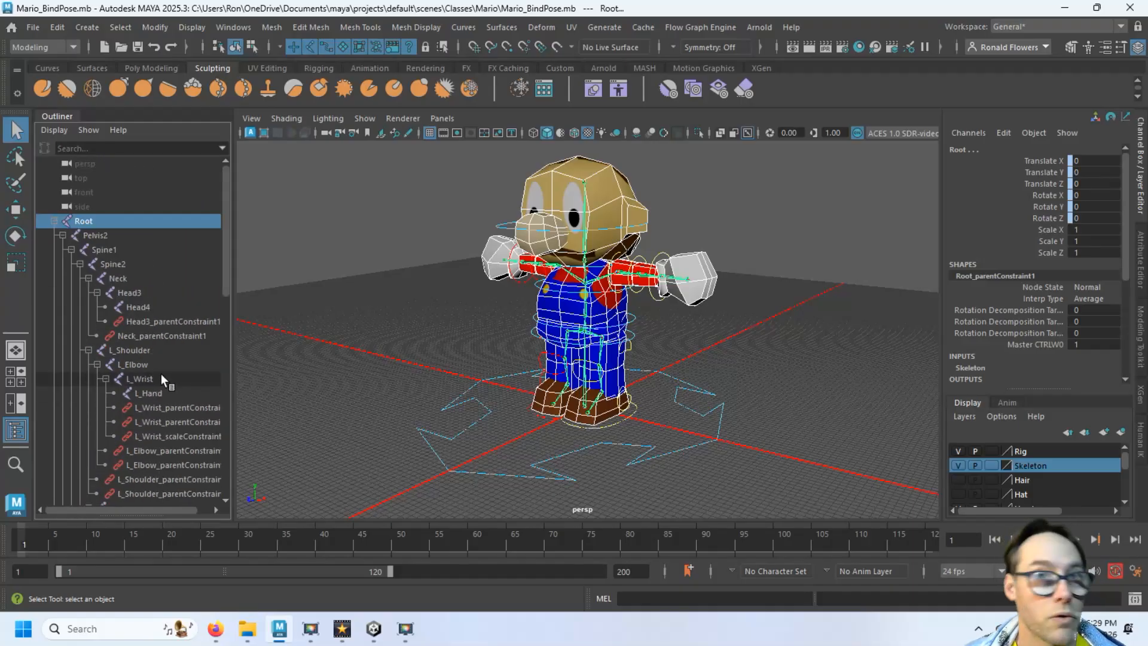
Step: Set up an FBX export of the selection into the Mario folder with the file name Mario_Bindpose-Tut
left_click(31, 28)
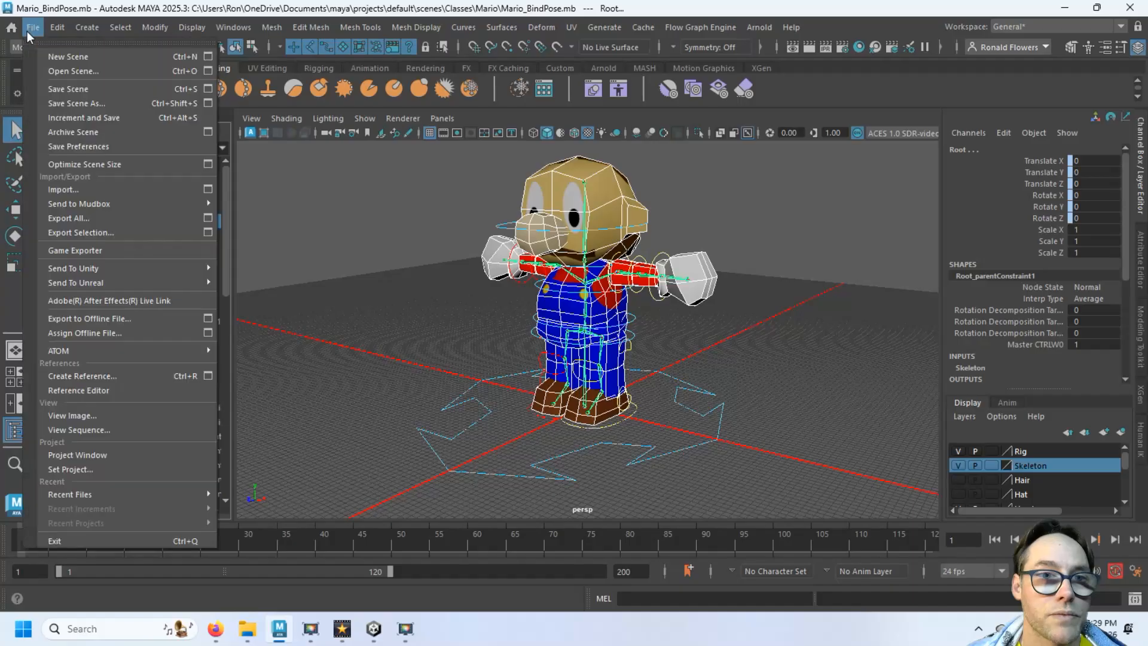
left_click(92, 234)
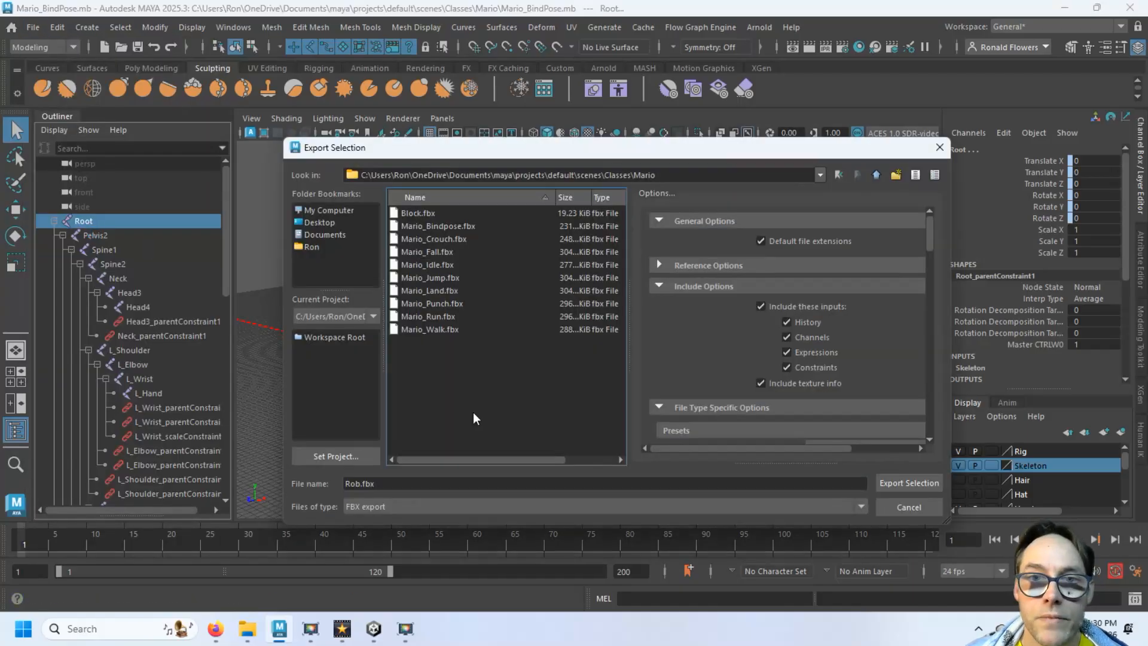
left_click(432, 226)
left_click(481, 485)
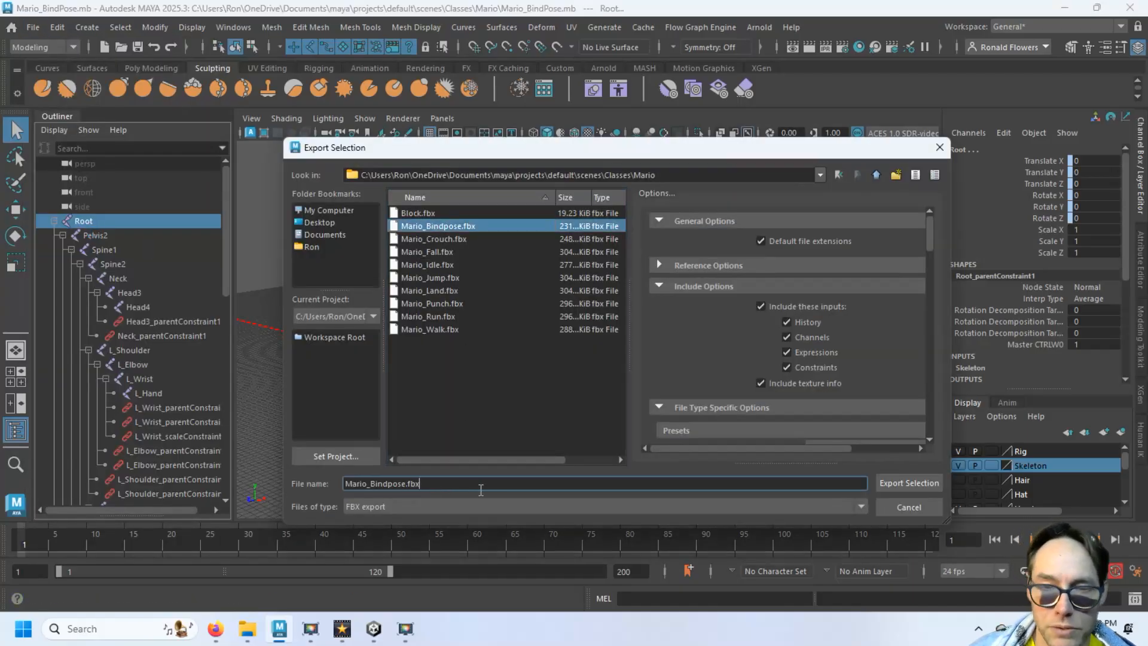
key("BackSpace")
key("BackSpace")
key("BackSpace")
key("BackSpace")
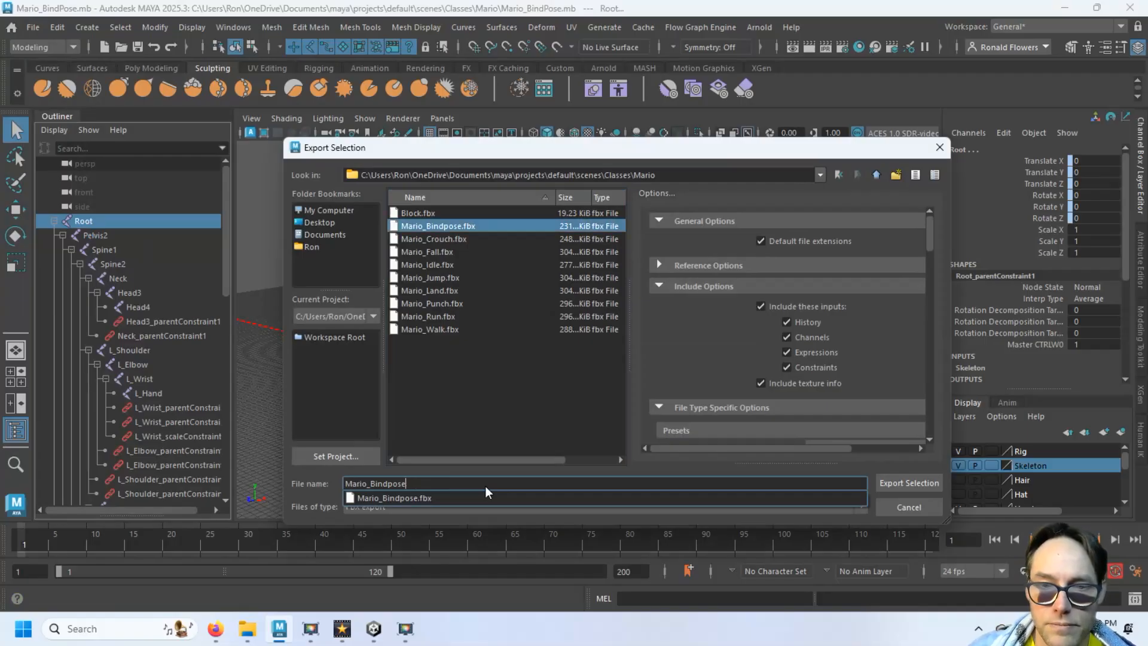
type("-Tut")
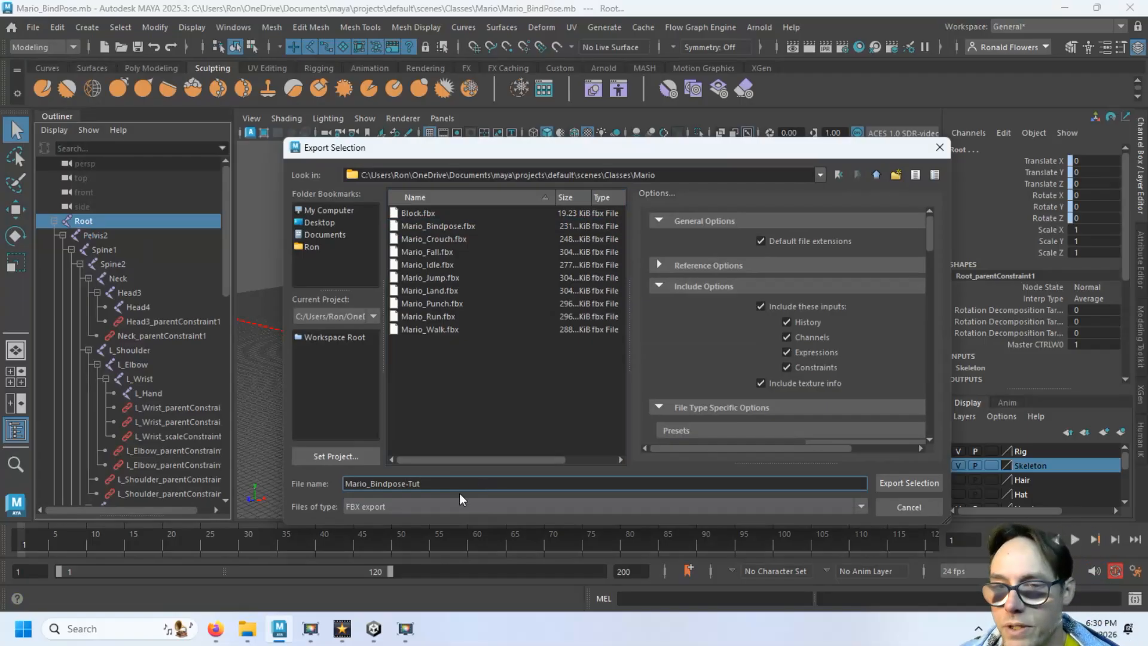
Step: Review the FBX geometry options, export the selection, and dismiss the export report
scroll(827, 365, "down", 5)
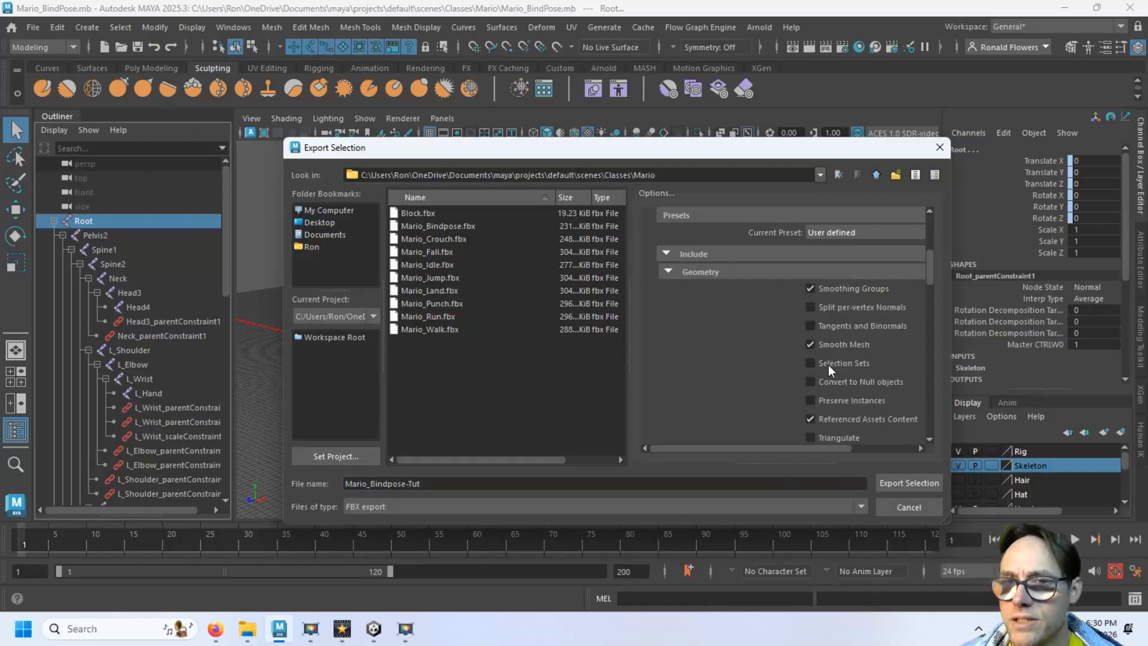
scroll(756, 347, "down", 4)
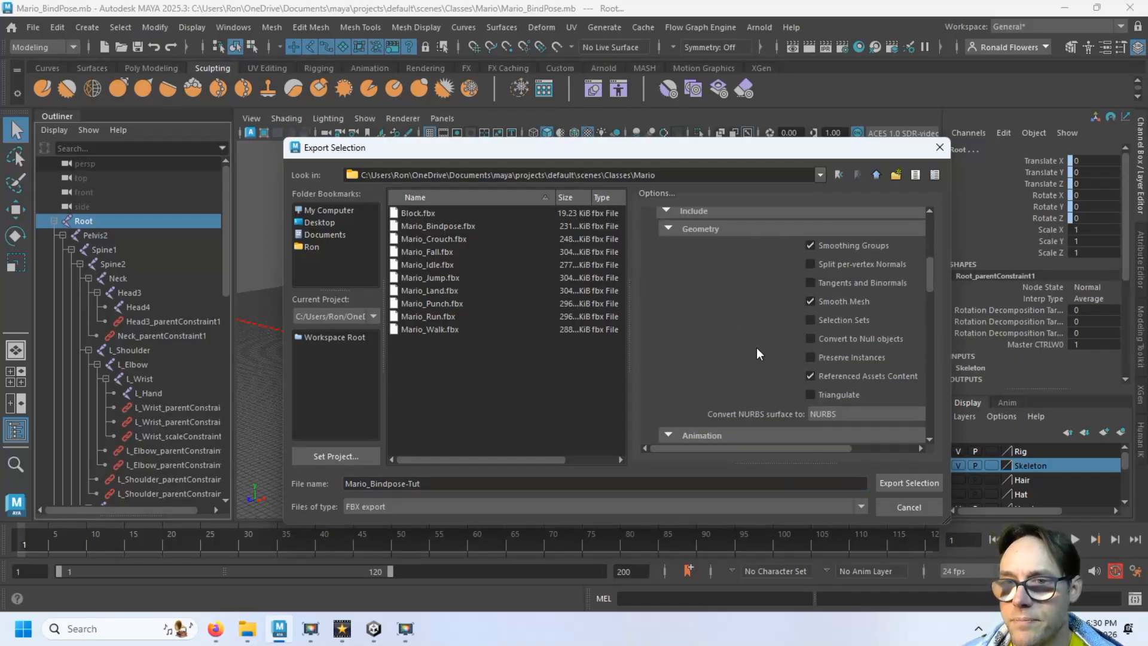
scroll(755, 347, "up", 2)
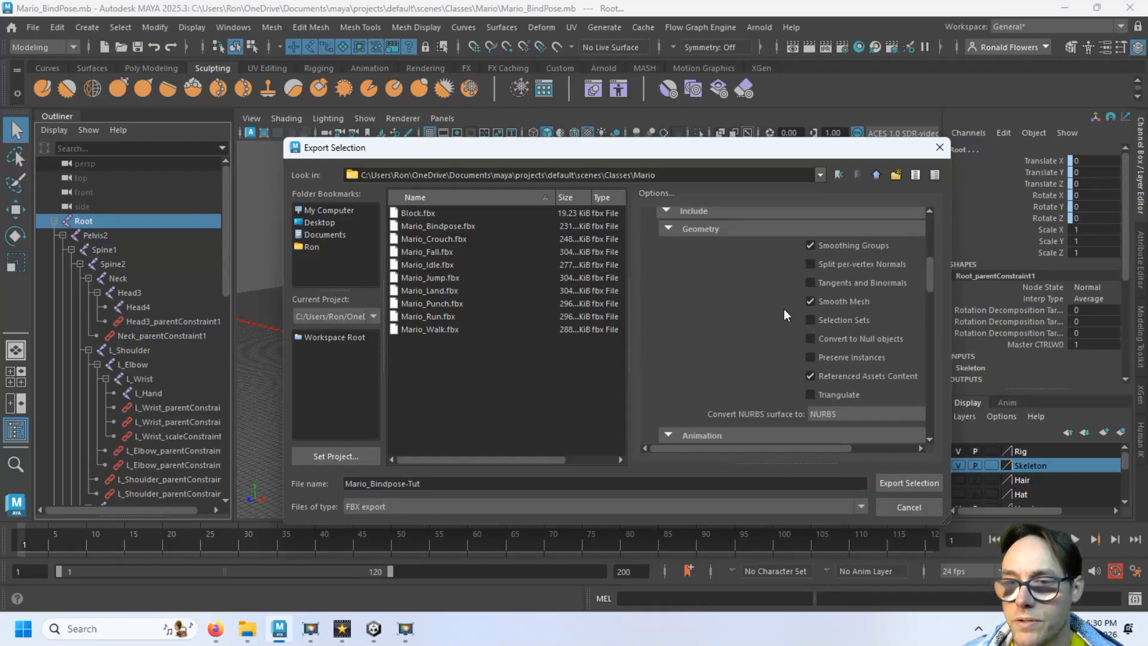
left_click(921, 486)
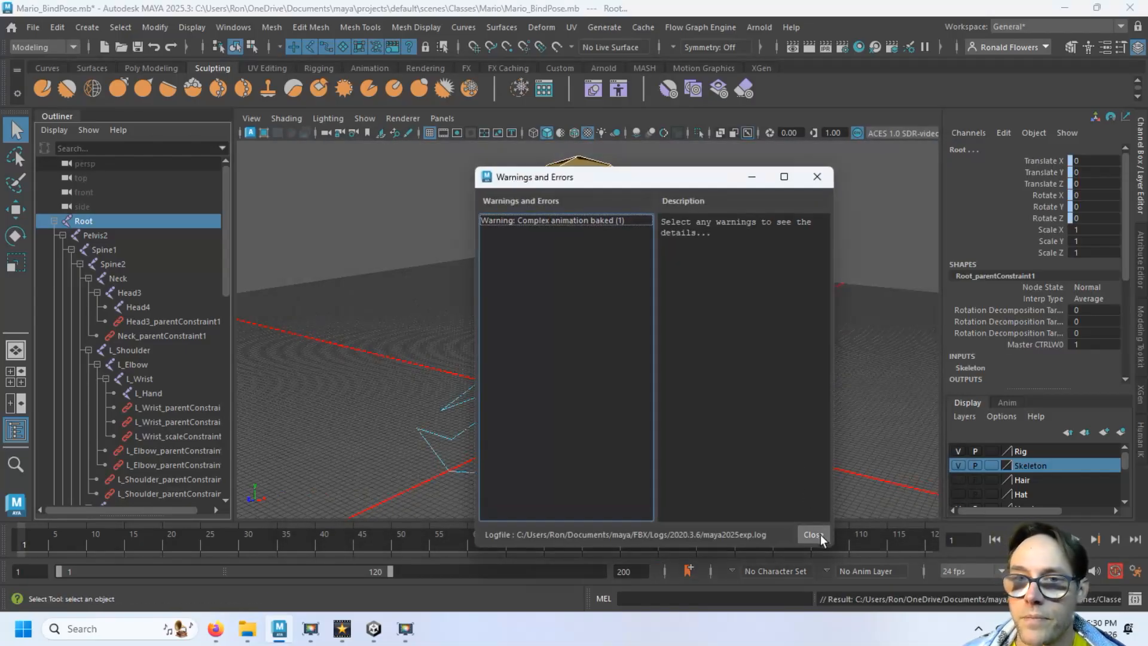
left_click(813, 536)
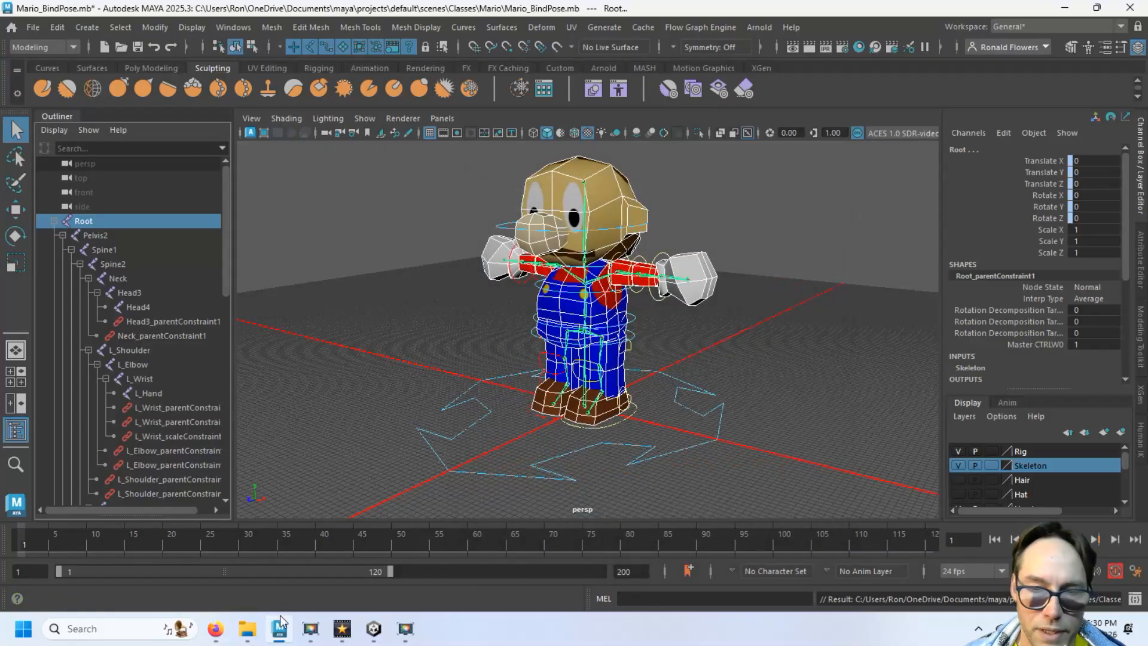
Step: Switch to the Unity project and open the Skeletal Meshes assets folder
mouse_move(374, 629)
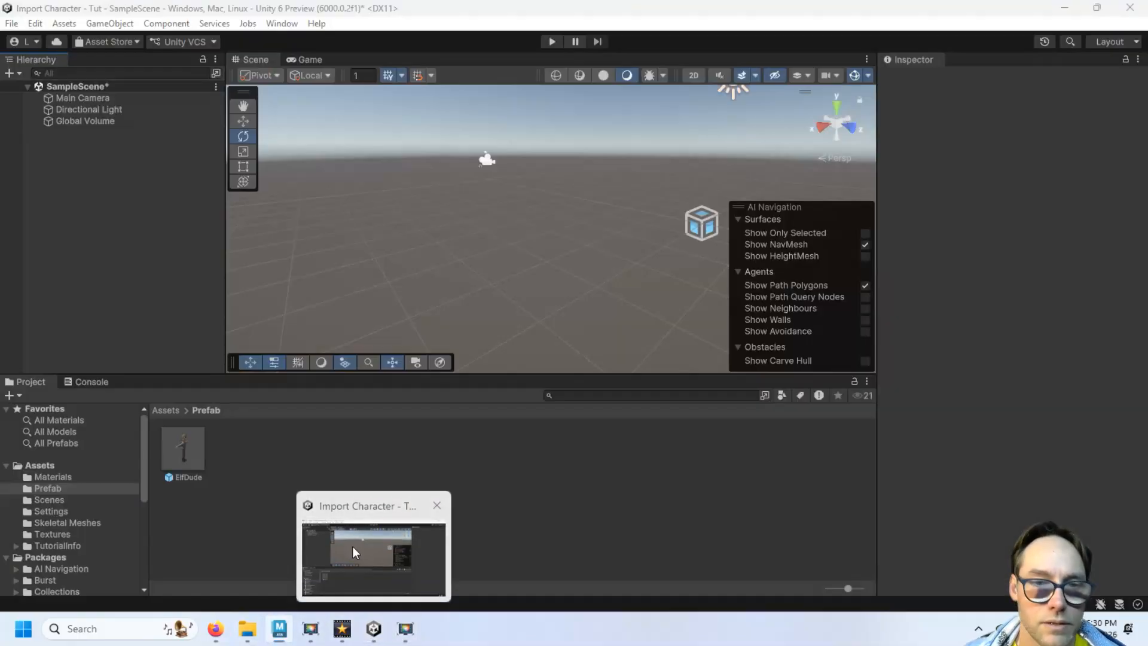
left_click(353, 547)
left_click(68, 522)
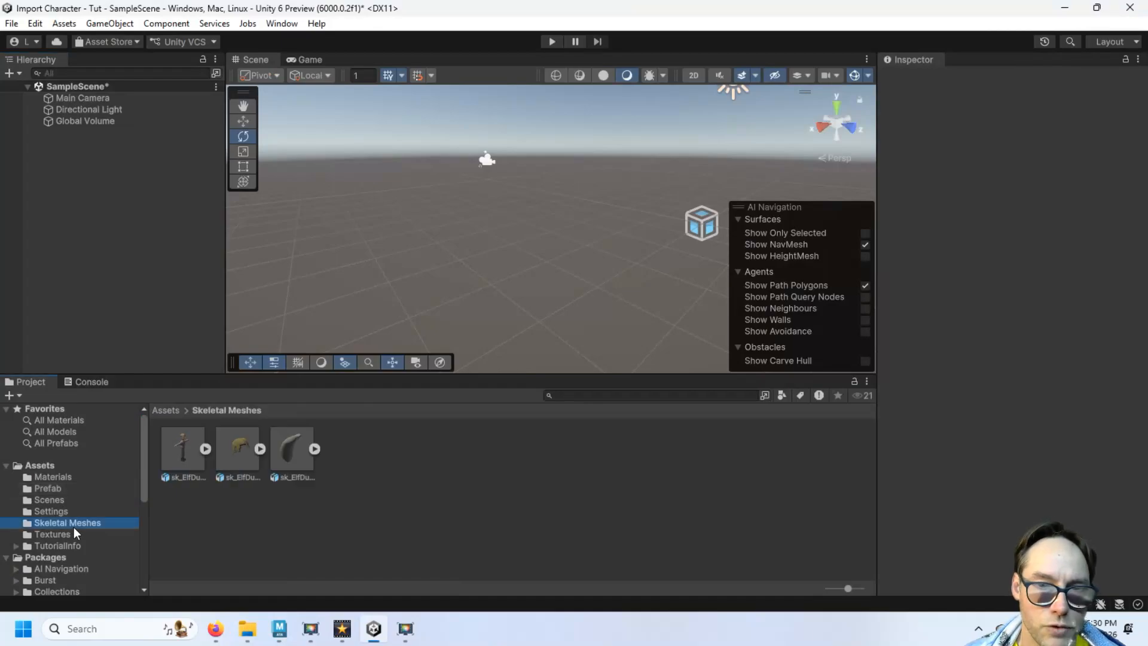
left_click(368, 473)
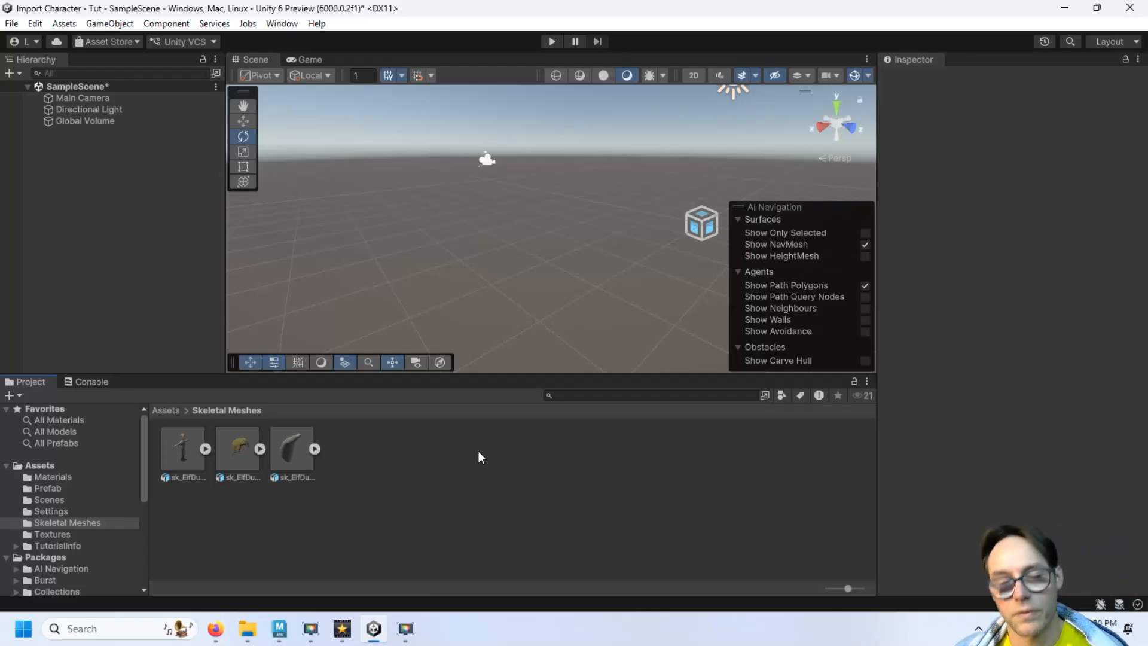
Step: Import Mario_Bindpose-Tut.fbx from the Mario folder in File Explorer into Unity's Skeletal Meshes folder
key("alt+Tab")
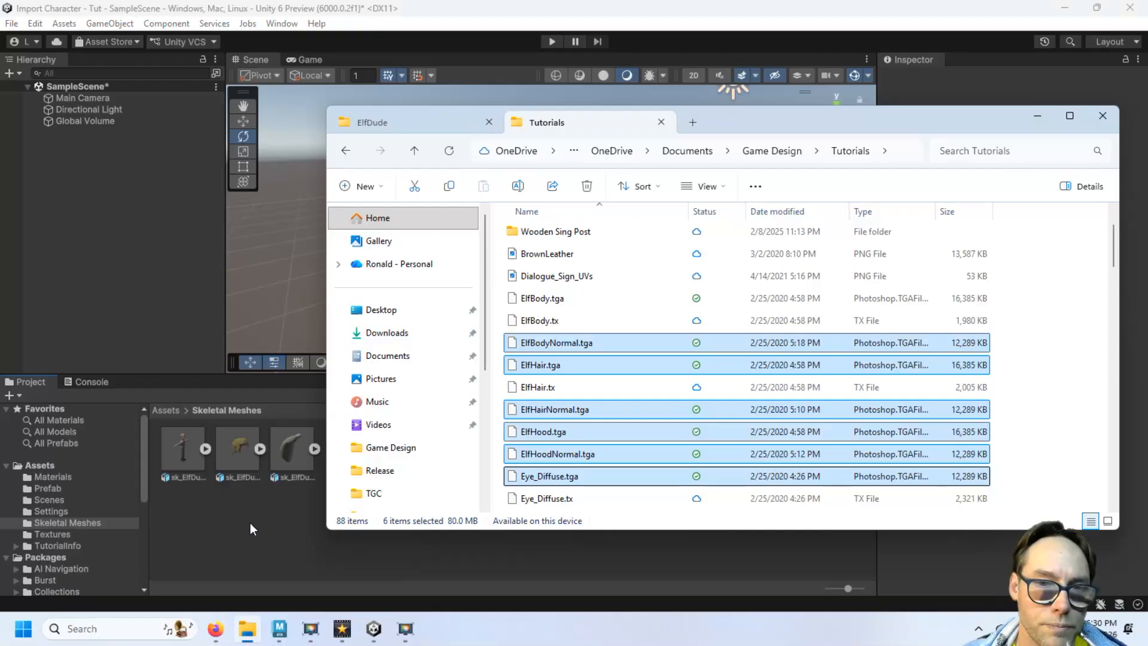
left_click(287, 496)
key("alt+Tab")
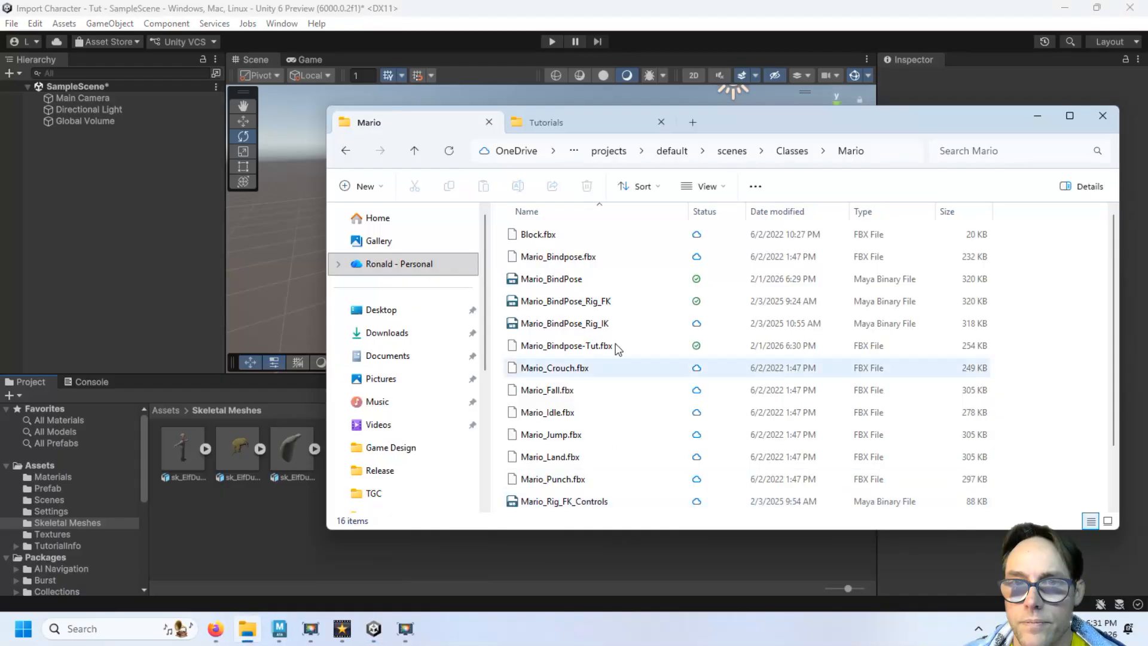
scroll(616, 329, "down", 1)
scroll(616, 329, "up", 1)
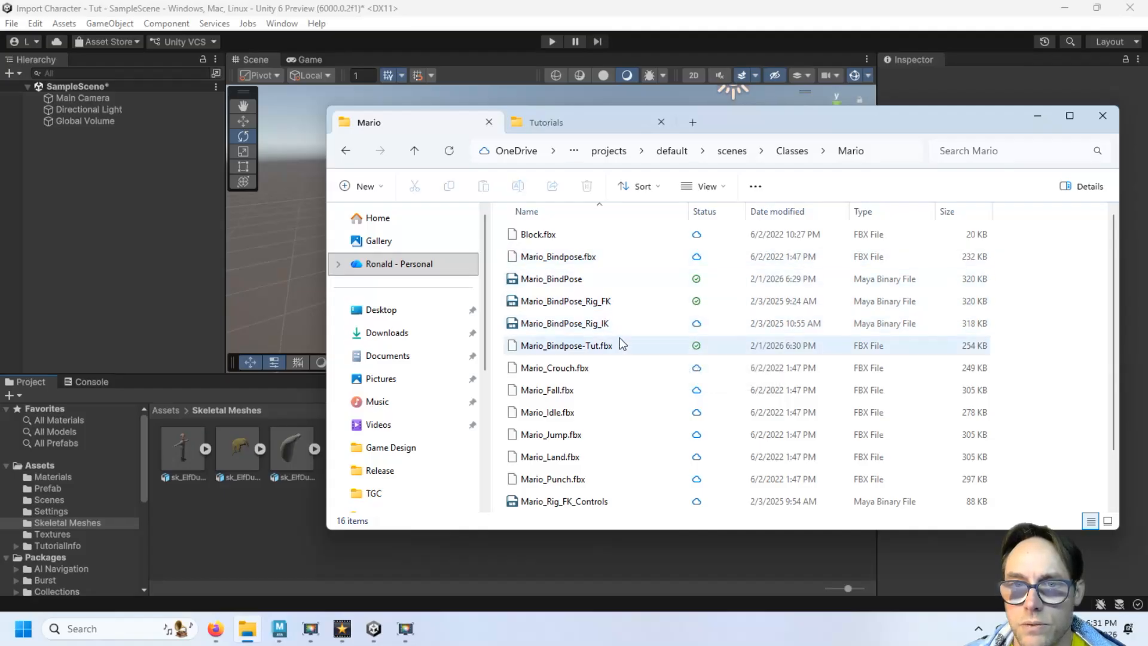
left_click_drag(568, 357, 395, 532)
left_click_drag(302, 551, 303, 550)
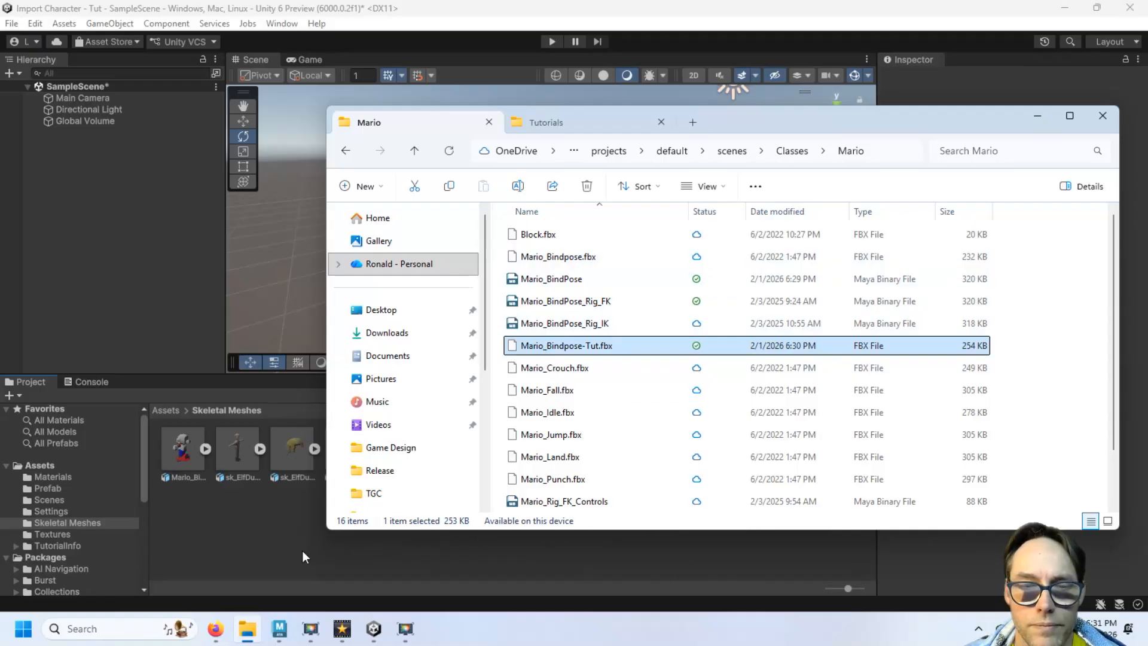
left_click(302, 550)
Step: Place the Mario_Bindpose-Tut model in the scene and expand it in the hierarchy to inspect its Root_CTRL object
left_click(170, 447)
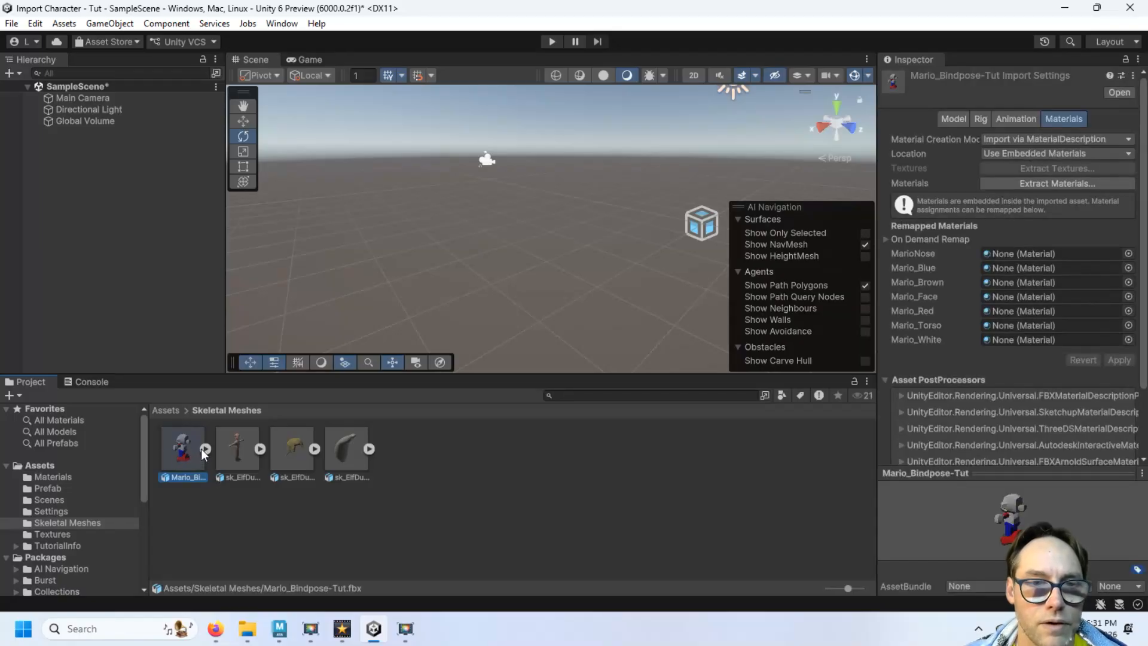
left_click_drag(186, 454, 485, 253)
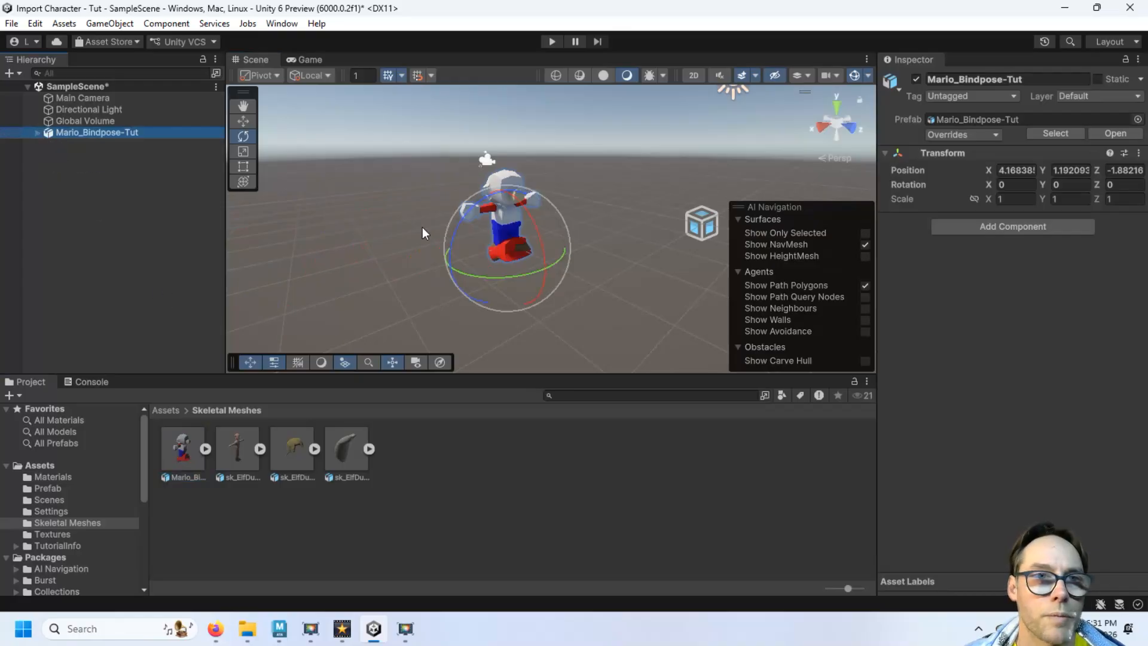
left_click(37, 132)
left_click(97, 169)
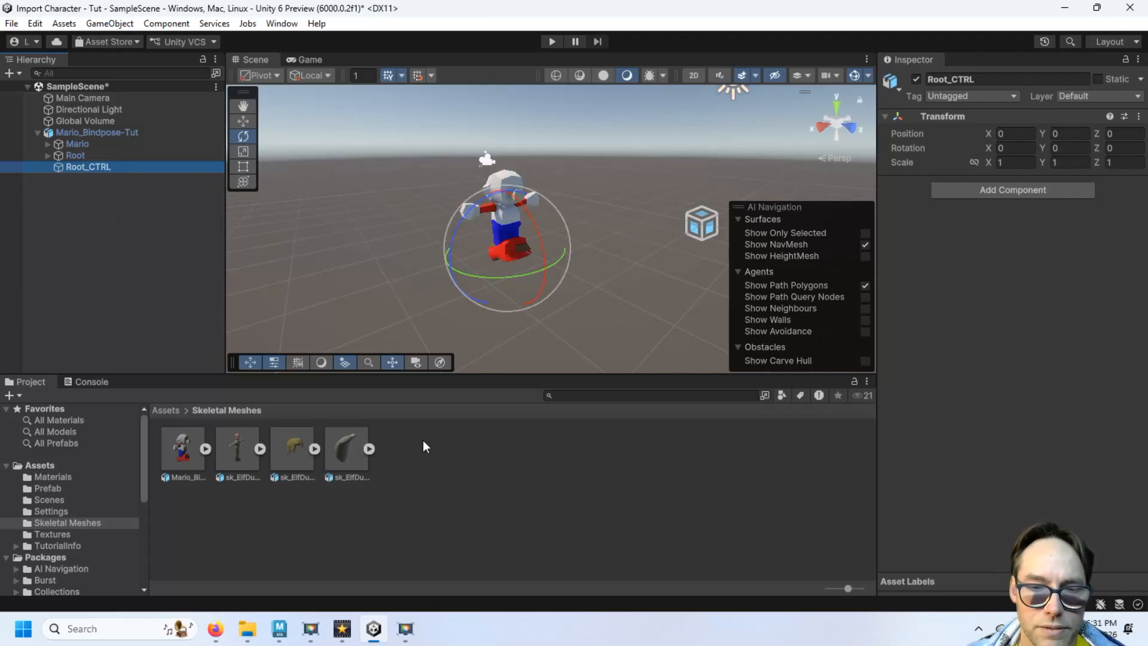
Step: Switch to Maya and delete the Root_CTRL rig control curves from the Mario scene
left_click(279, 629)
left_click(472, 472)
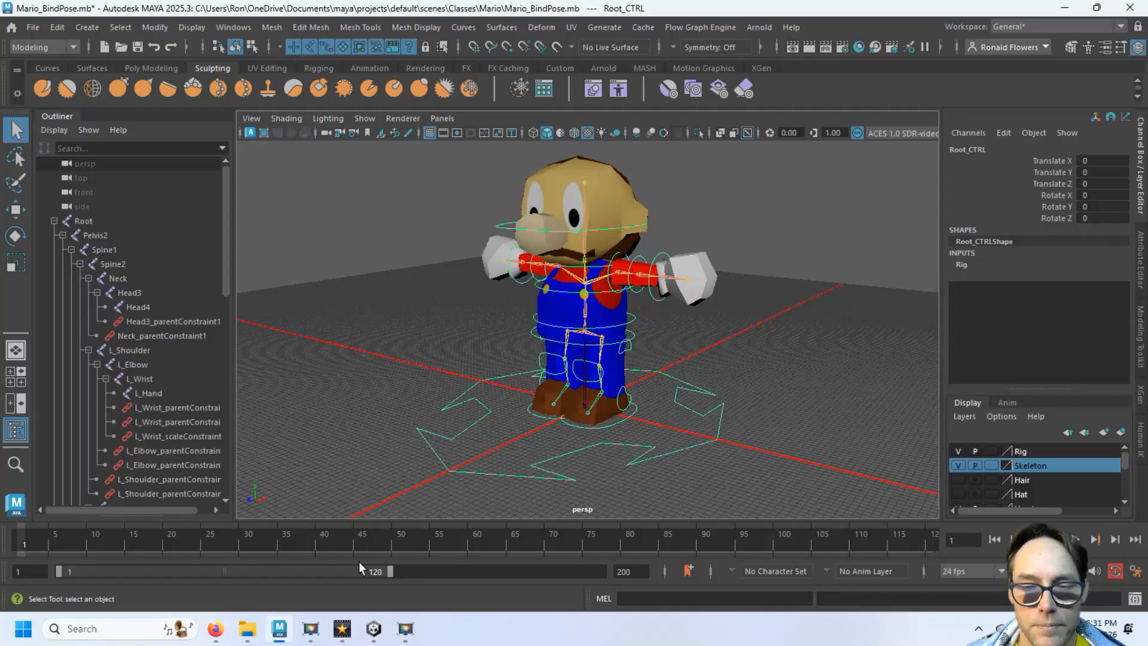
left_click(374, 628)
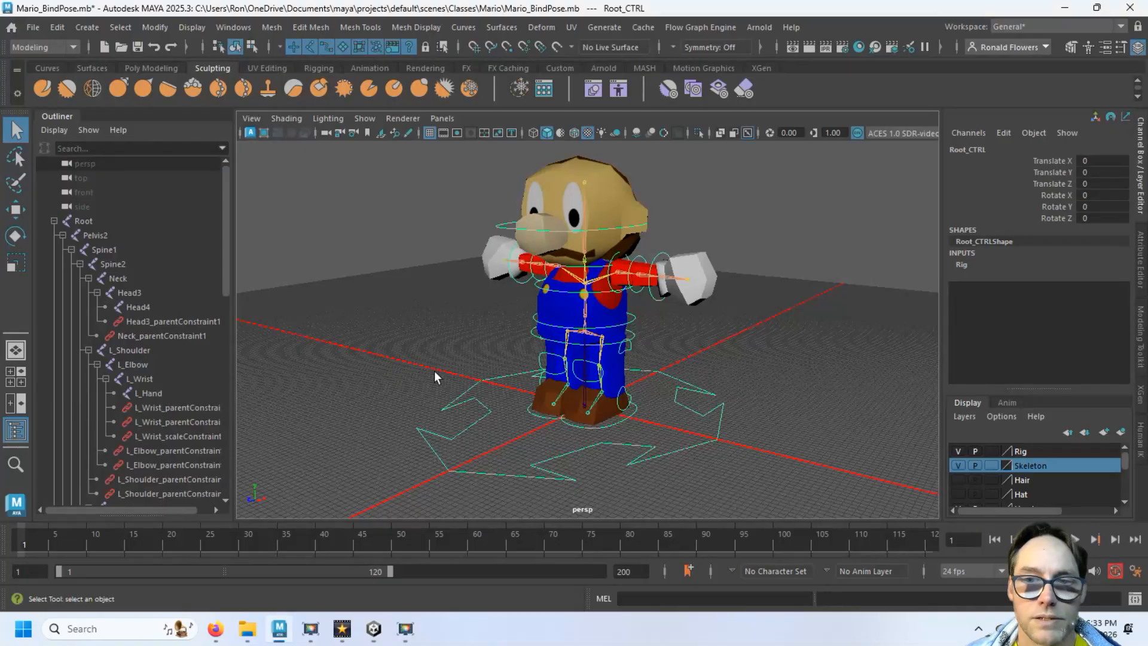
left_click(413, 306)
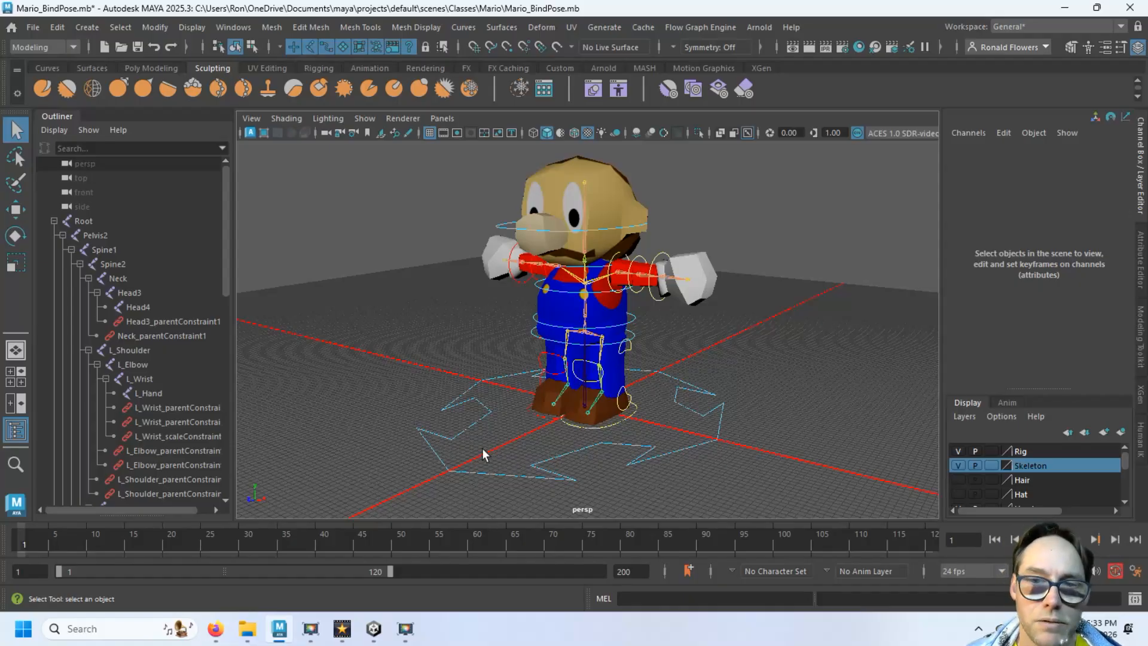
left_click_drag(489, 460, 407, 488)
key("Delete")
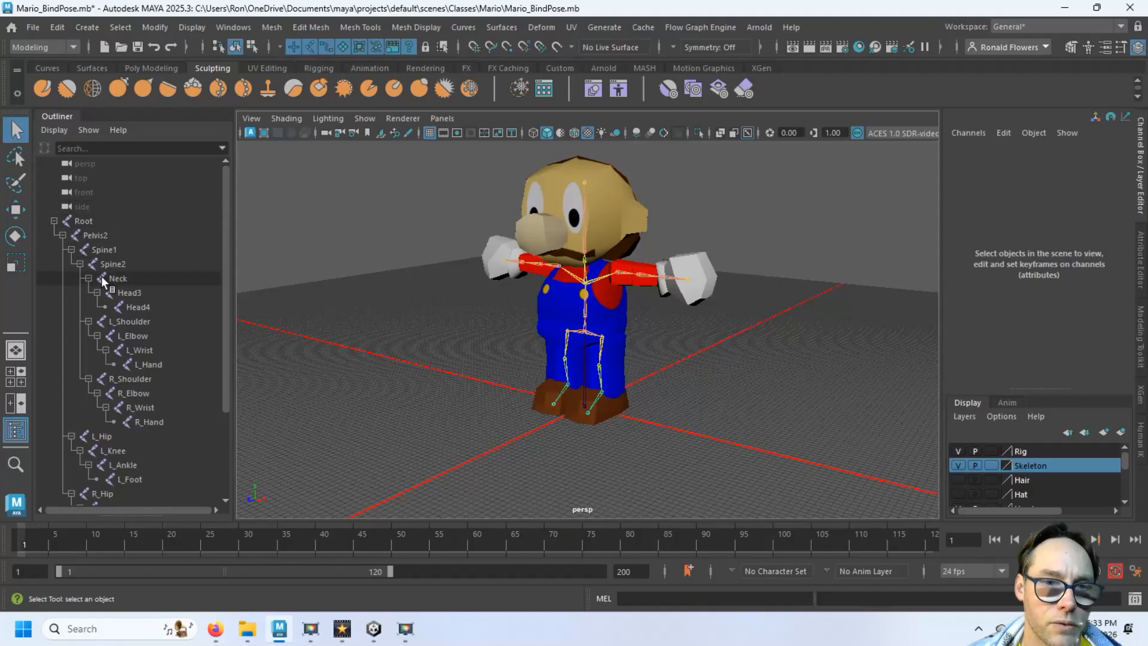
Step: Check the remaining joints under Root and collapse them, then expand and select the Mario mesh group
scroll(138, 364, "down", 3)
scroll(139, 364, "up", 3)
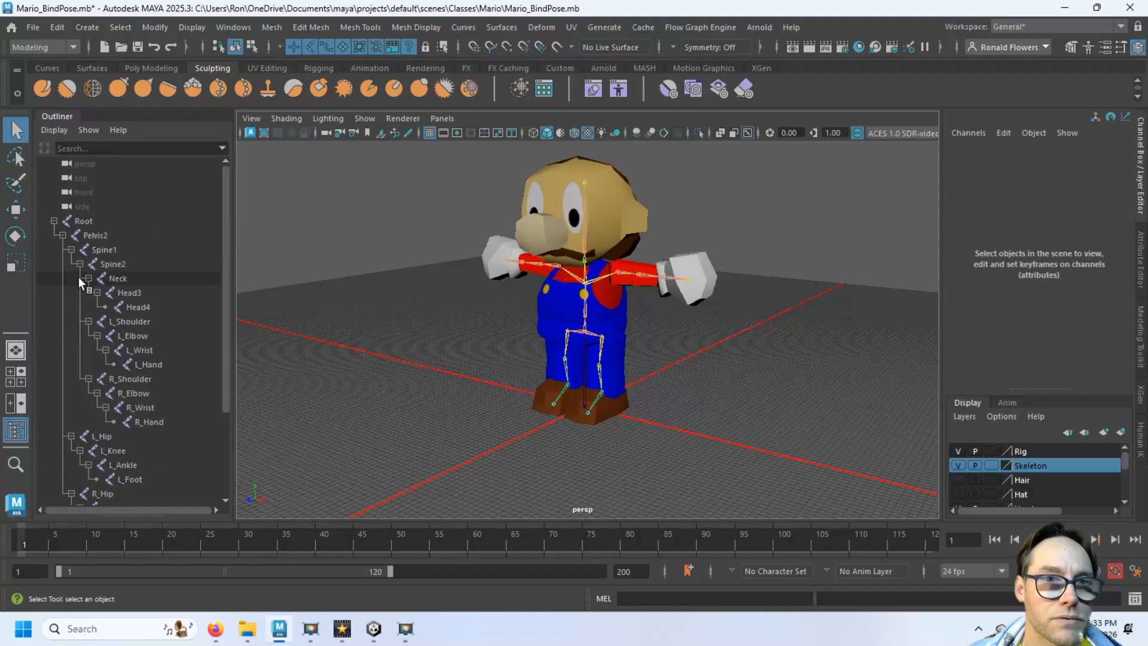
left_click(53, 220)
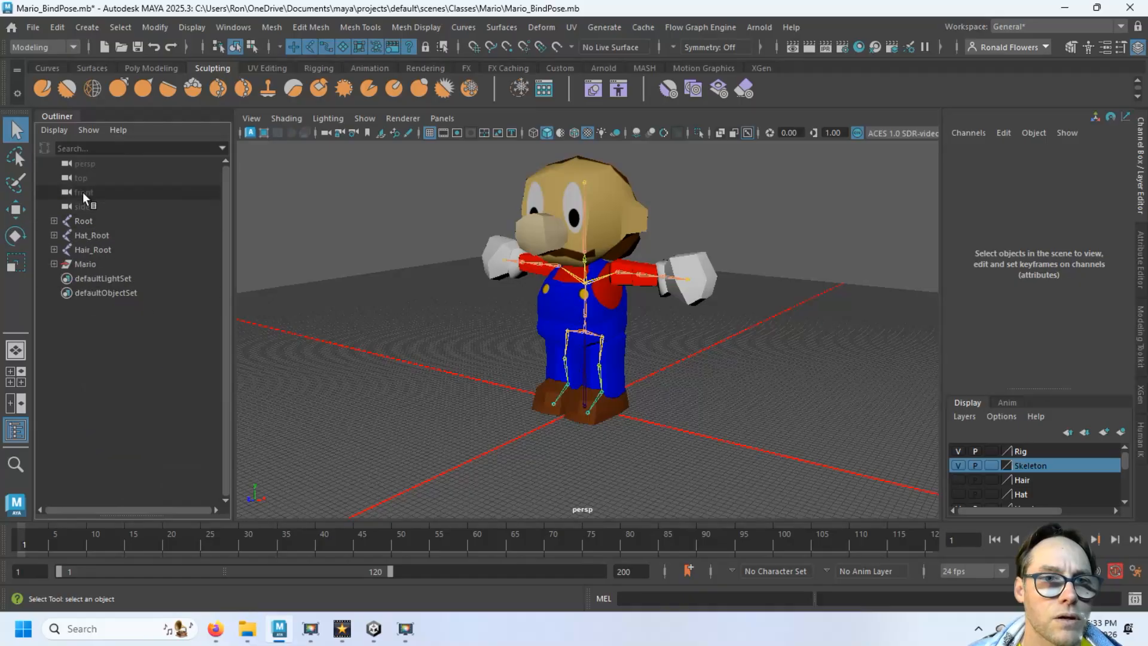
left_click(53, 263)
left_click(108, 263)
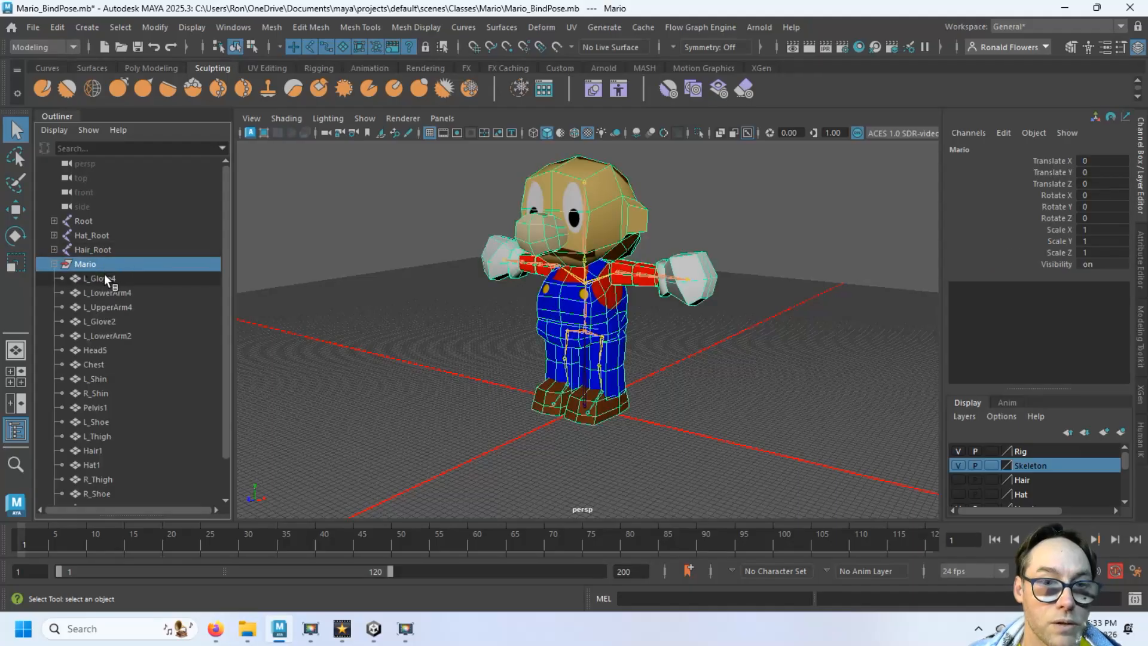
Step: Unparent the Hat1 and Hair1 meshes from the Mario group and collapse the group
left_click(131, 464)
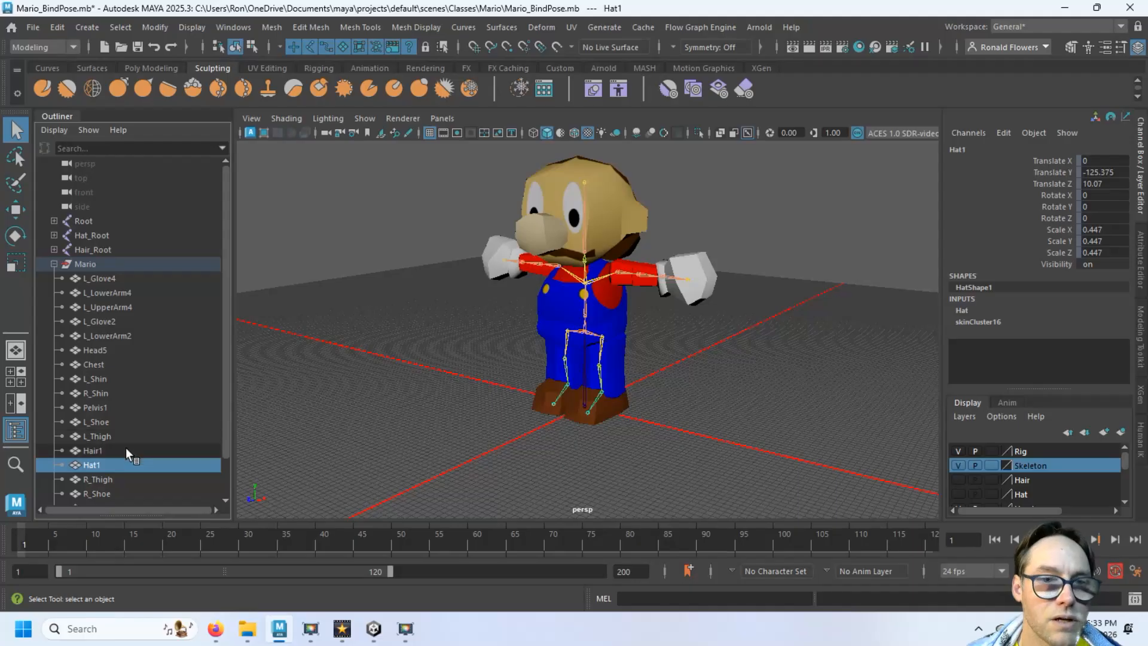
left_click(126, 450, "ctrl")
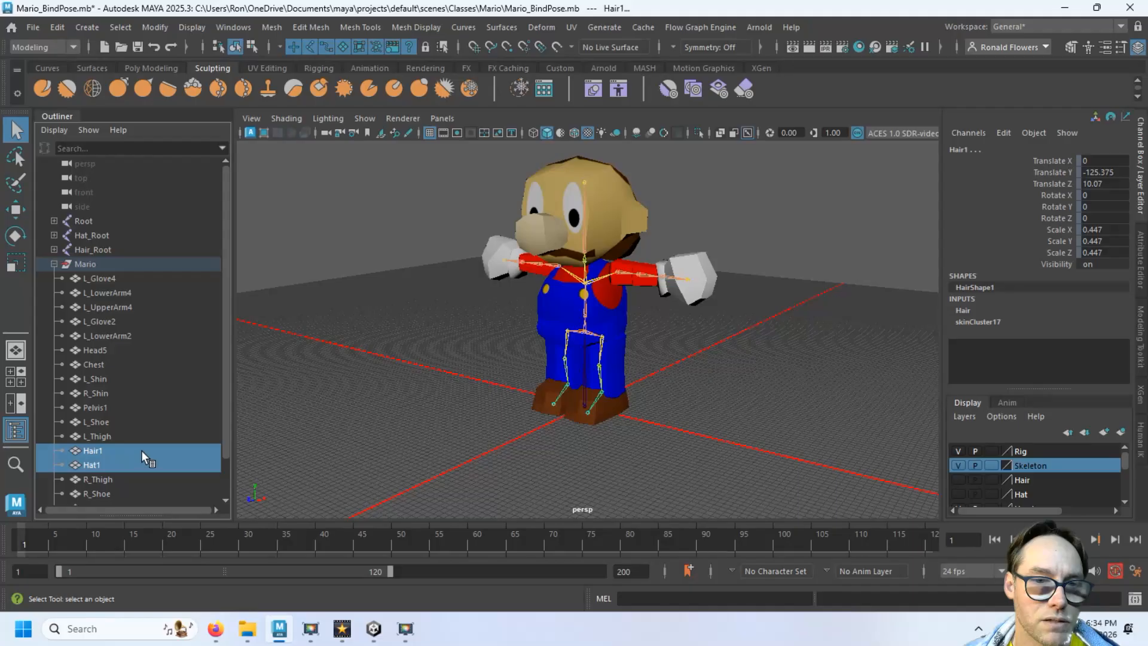
key("shift+p")
scroll(149, 450, "down", 1)
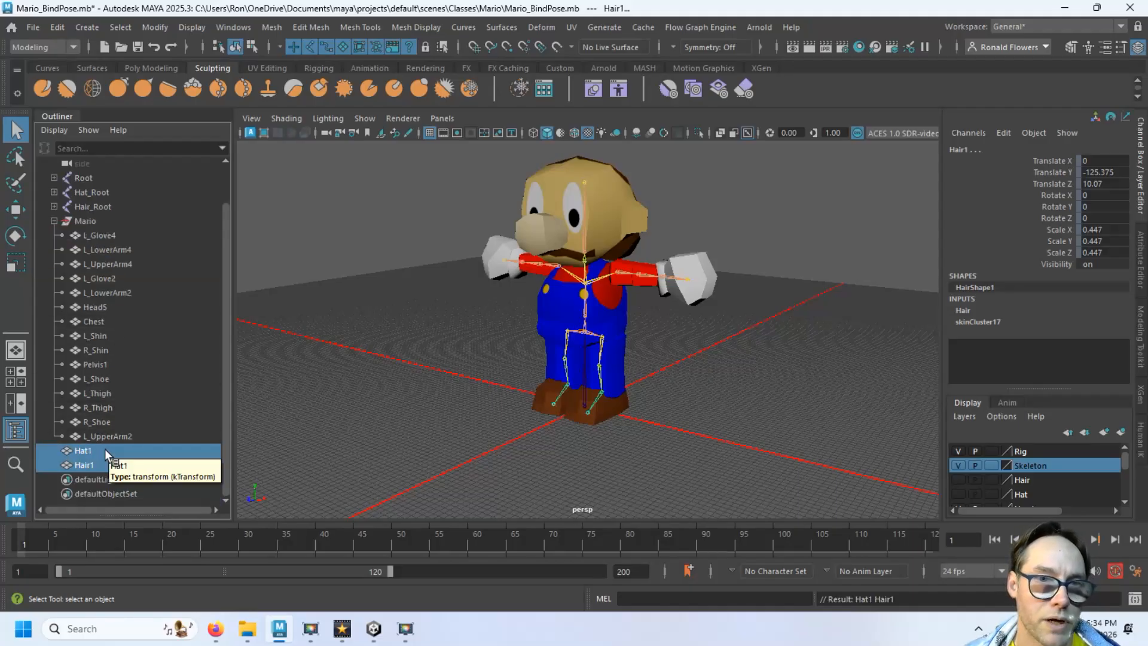
left_click_drag(105, 450, 58, 266)
scroll(126, 332, "up", 1)
left_click(55, 263)
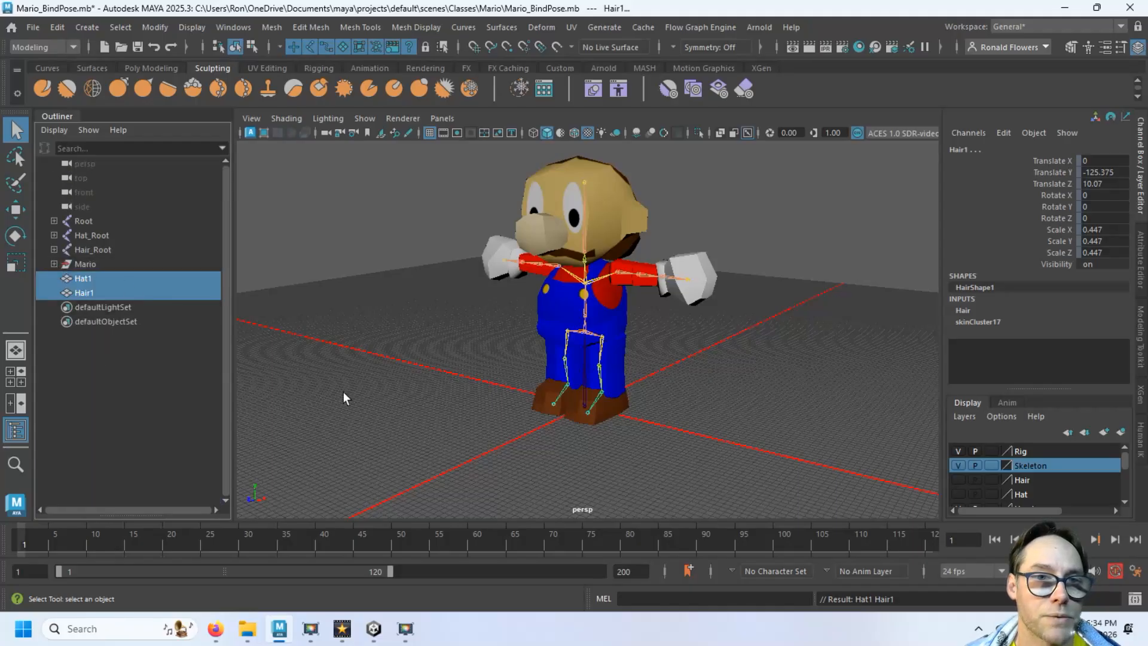
Step: Export the Root skeleton and Mario mesh group together as FBX, overwriting Mario_Bindpose-Tut.fbx in the Mario folder
left_click(343, 394)
left_click(117, 262)
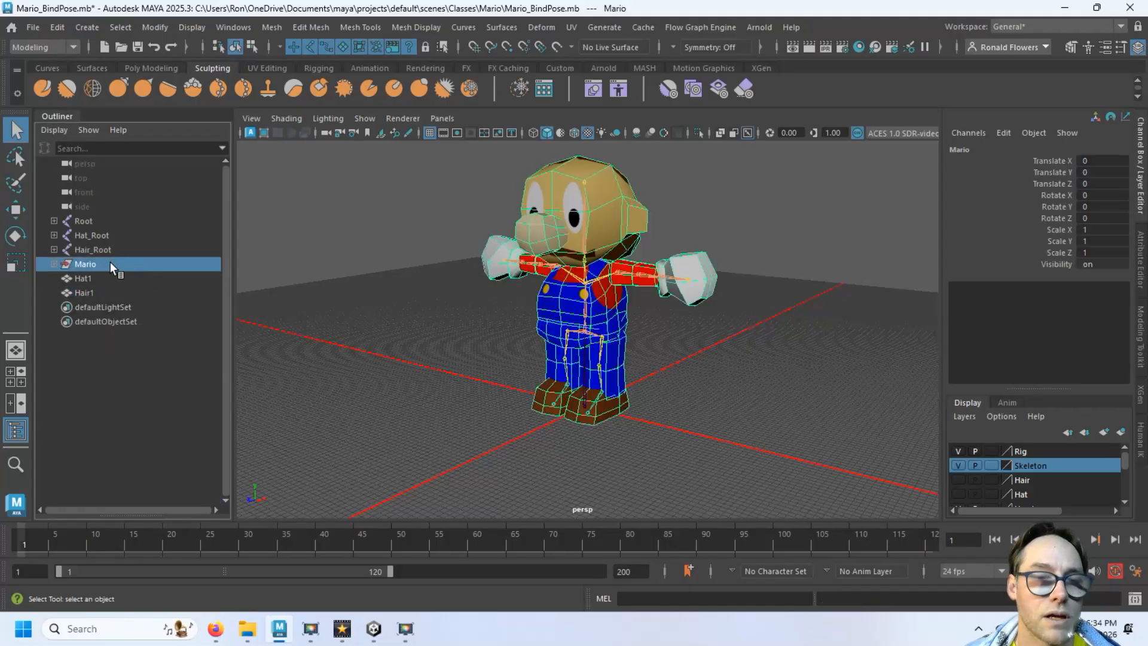
left_click(121, 221)
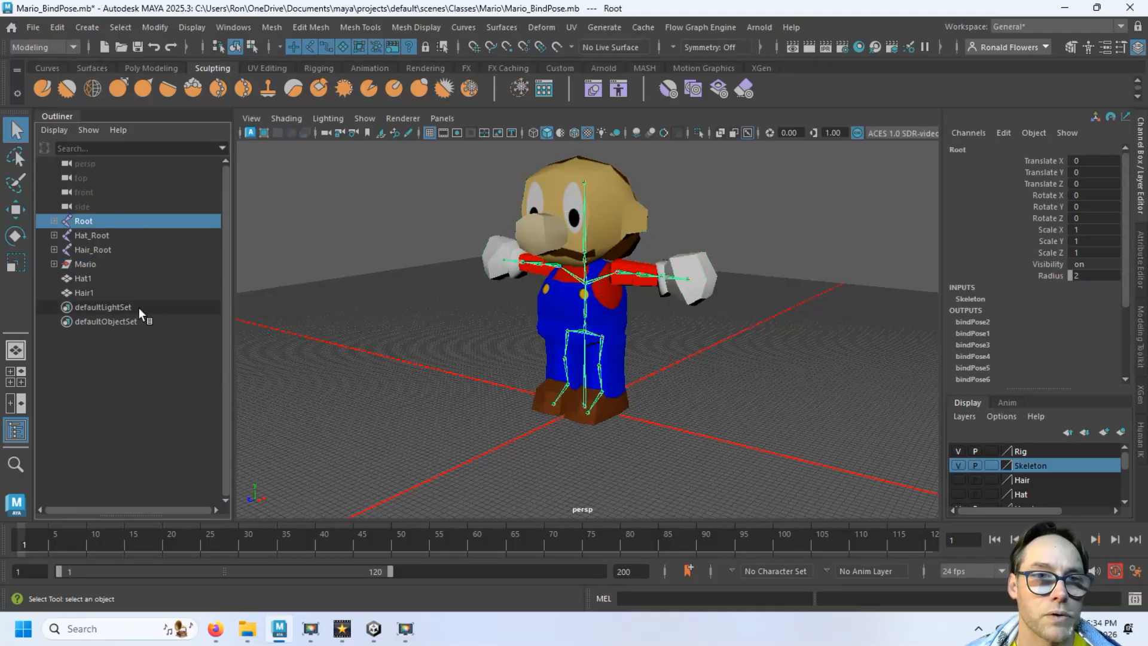
left_click(120, 265, "ctrl")
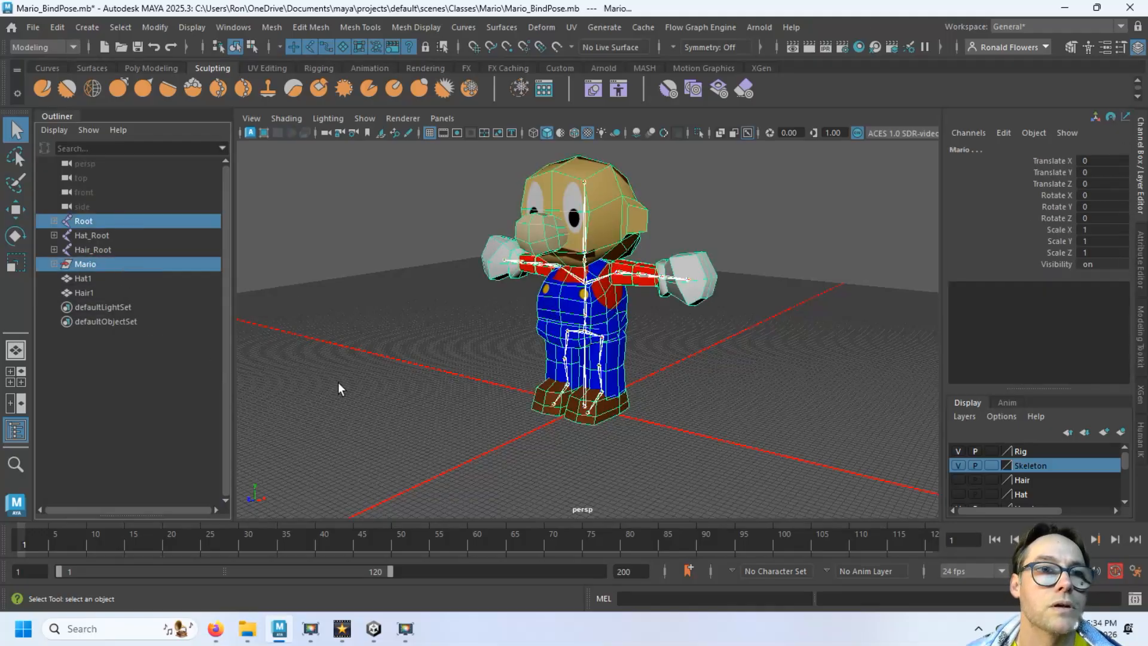
left_click(34, 28)
left_click(117, 233)
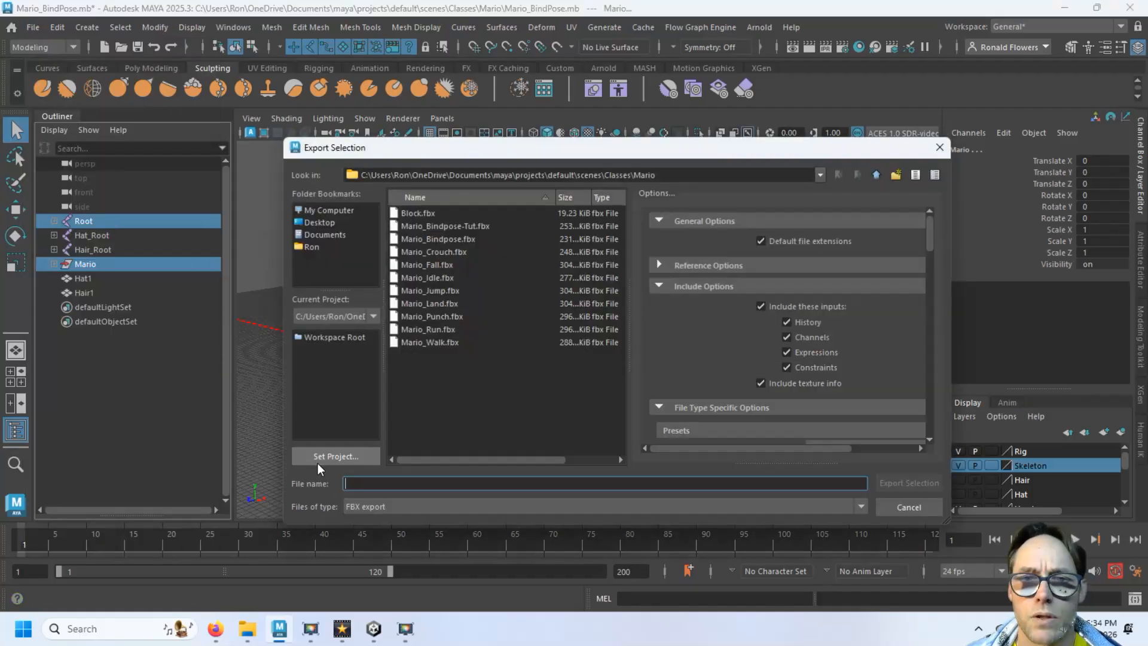
left_click(447, 225)
left_click(895, 477)
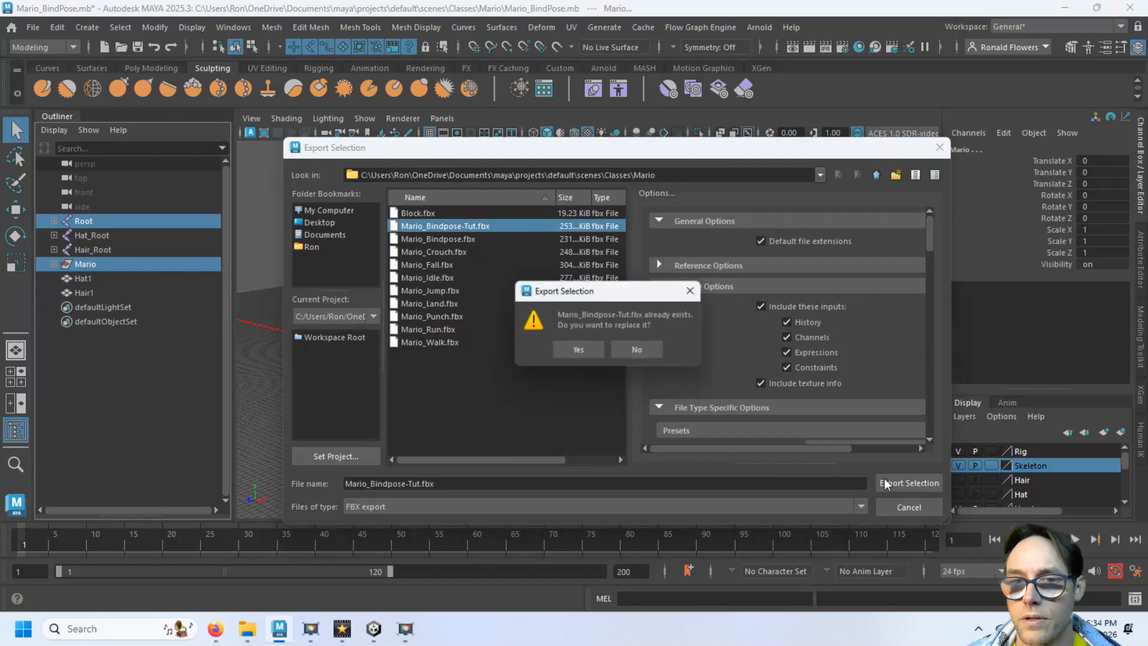
left_click(605, 352)
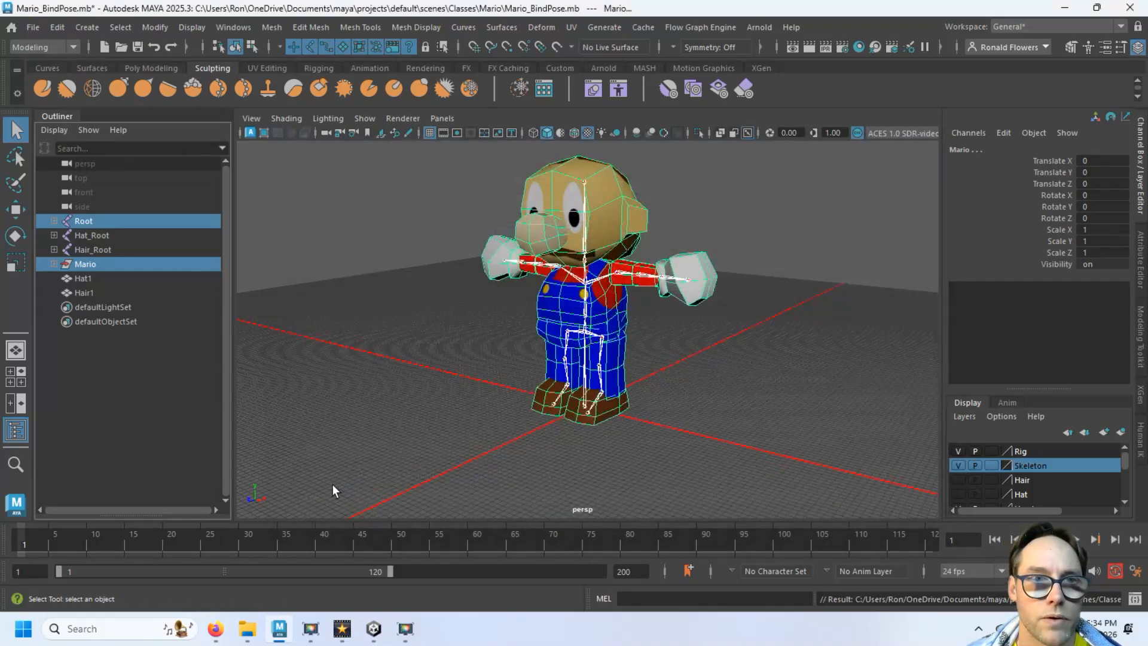
left_click(461, 346)
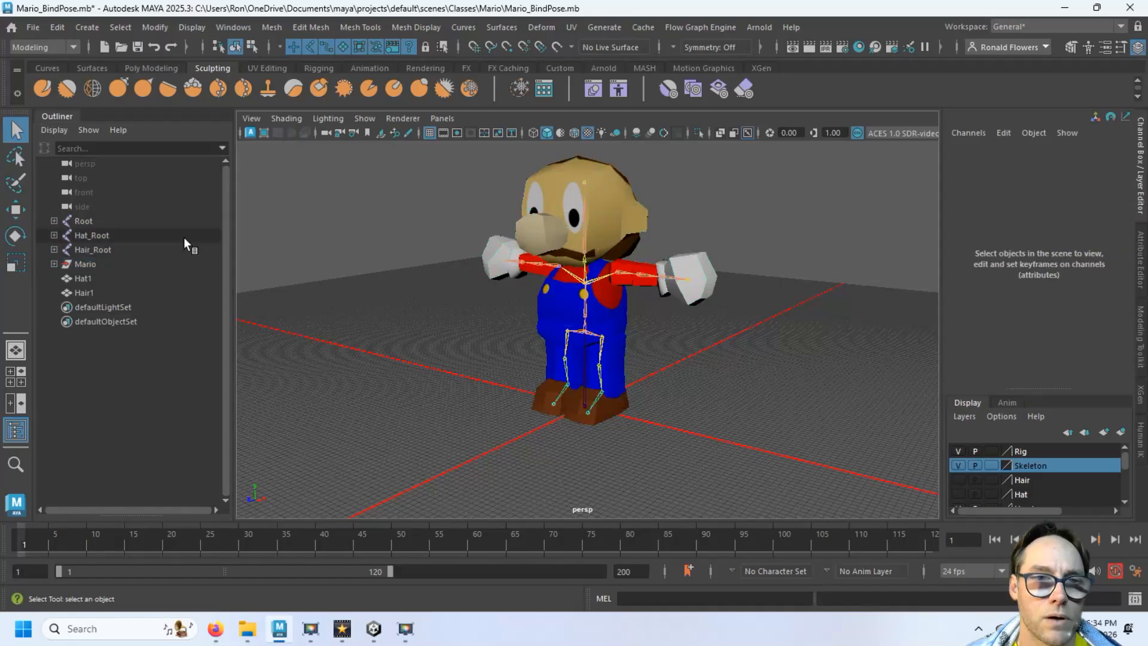
Step: Turn on the visibility of the Hair and Hat display layers and clear the selection
left_click(124, 235)
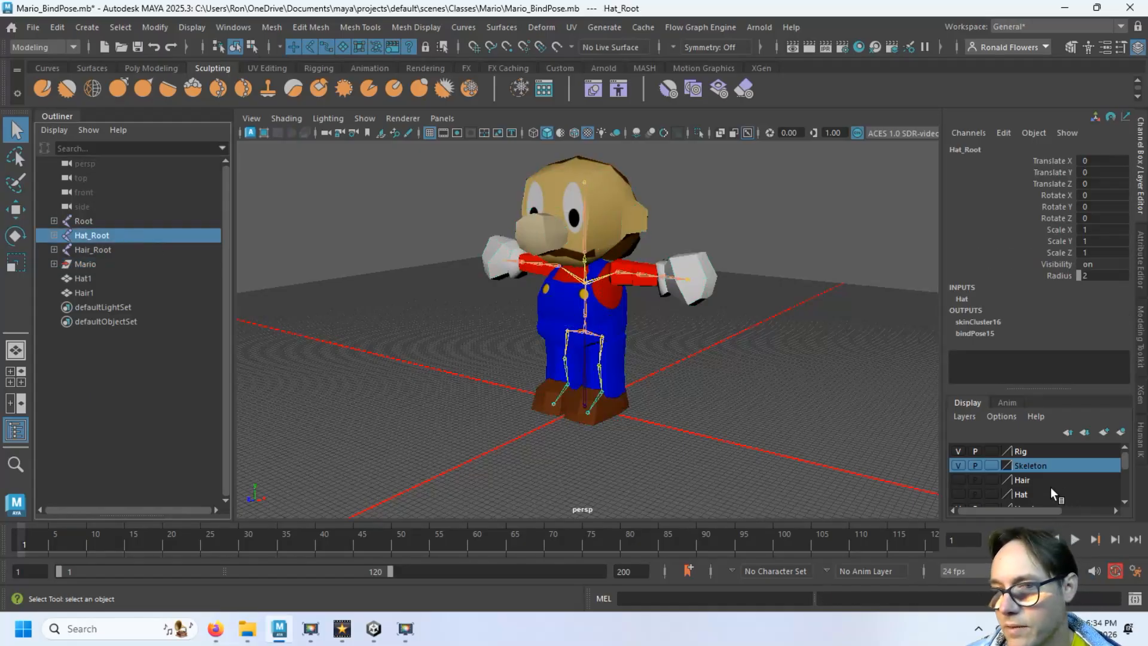
left_click(957, 480)
left_click(958, 494)
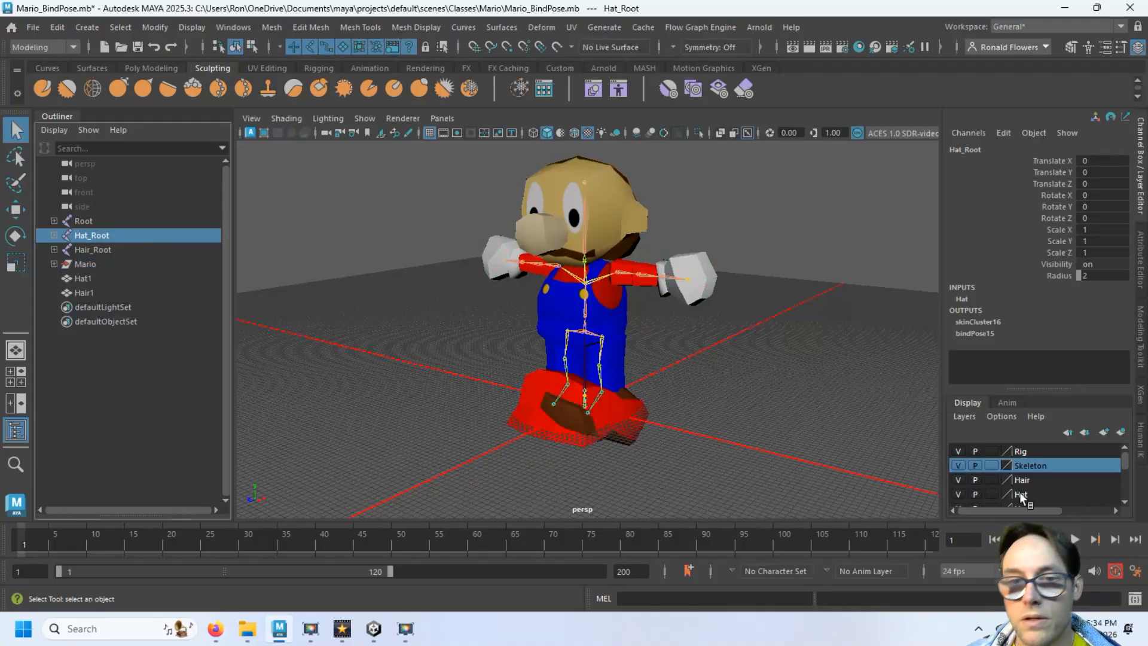
left_click(765, 471)
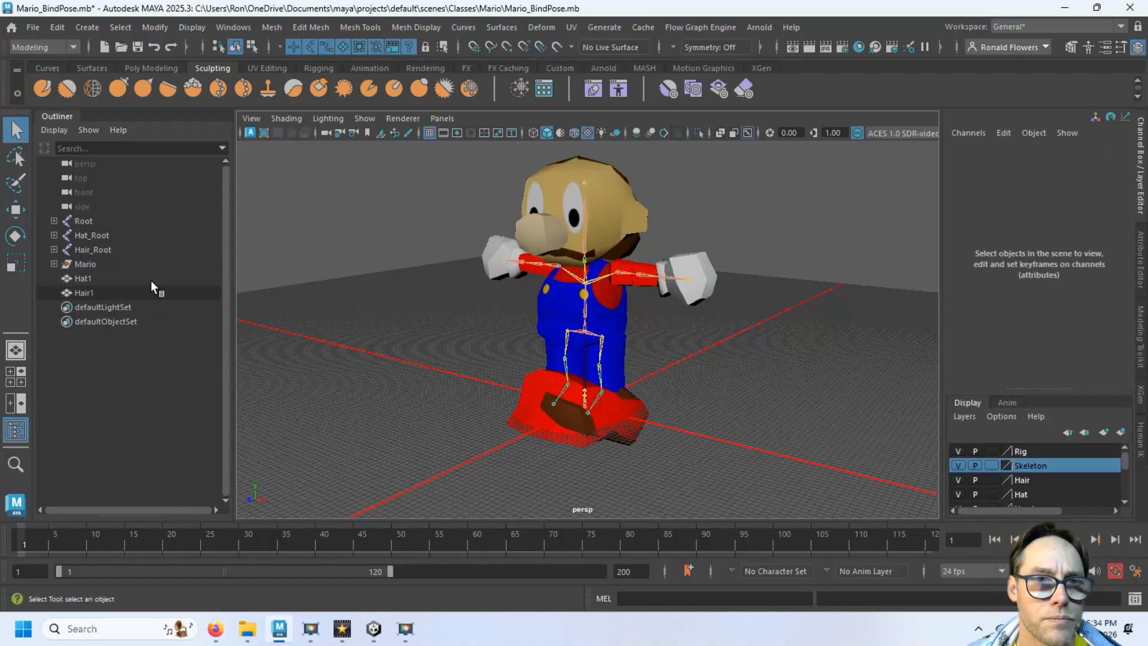
Step: Export the Hat1 mesh with its Hat_Root joint as Mario_Hat_Bindpose-Tut.fbx, and hide both objects in the scene
left_click(133, 278)
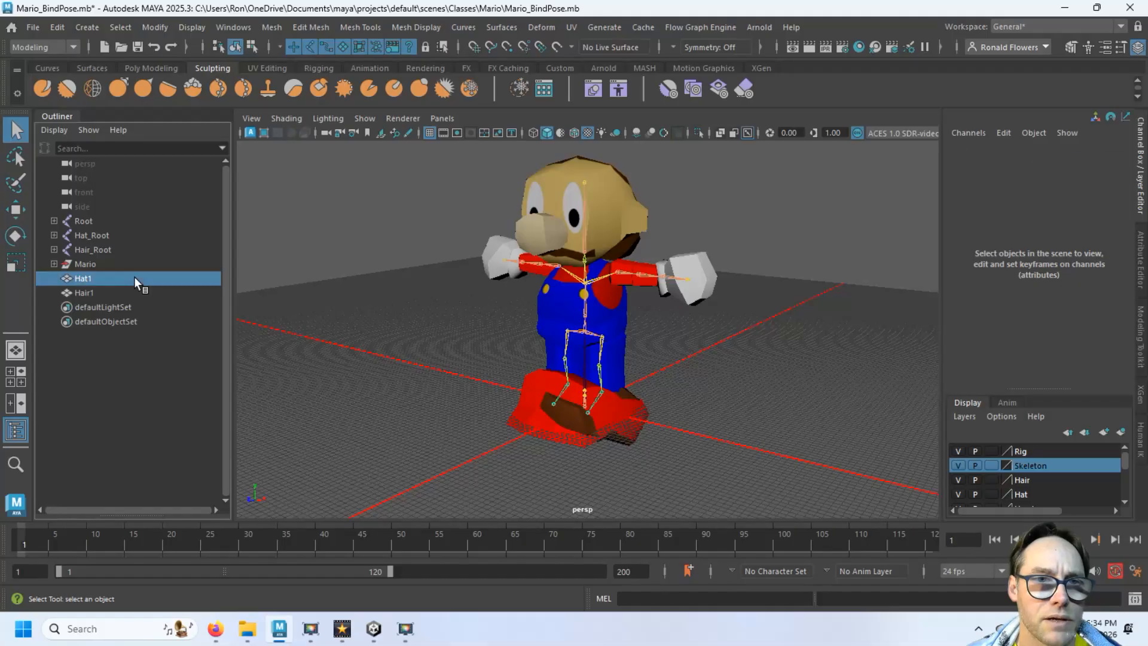
left_click(110, 235, "ctrl")
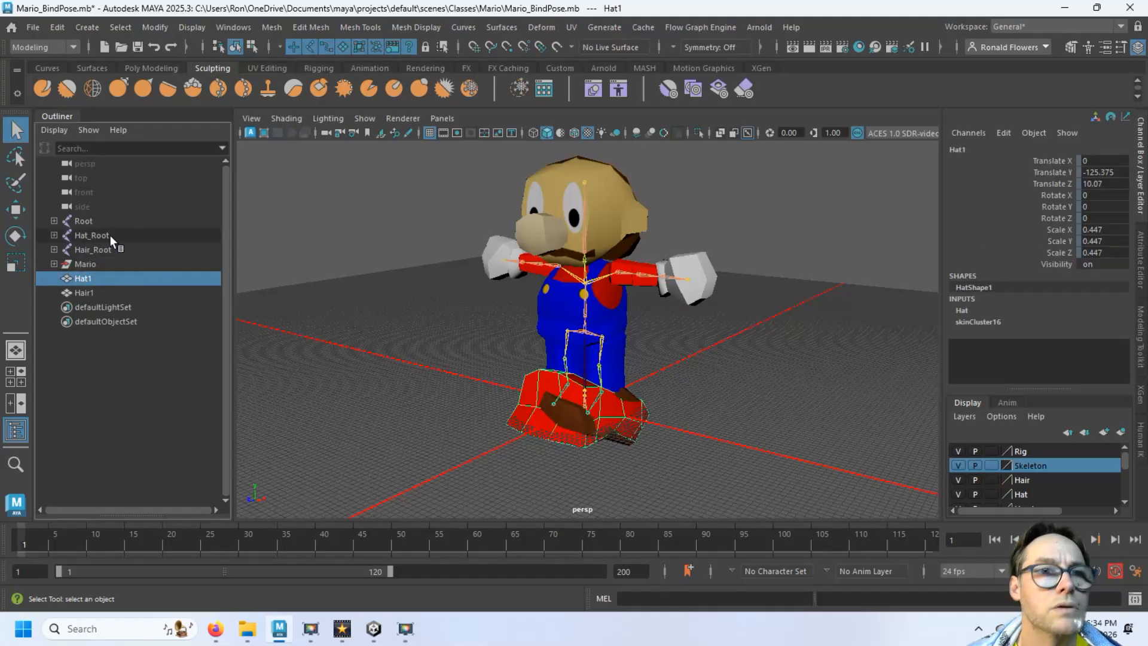
left_click(33, 27)
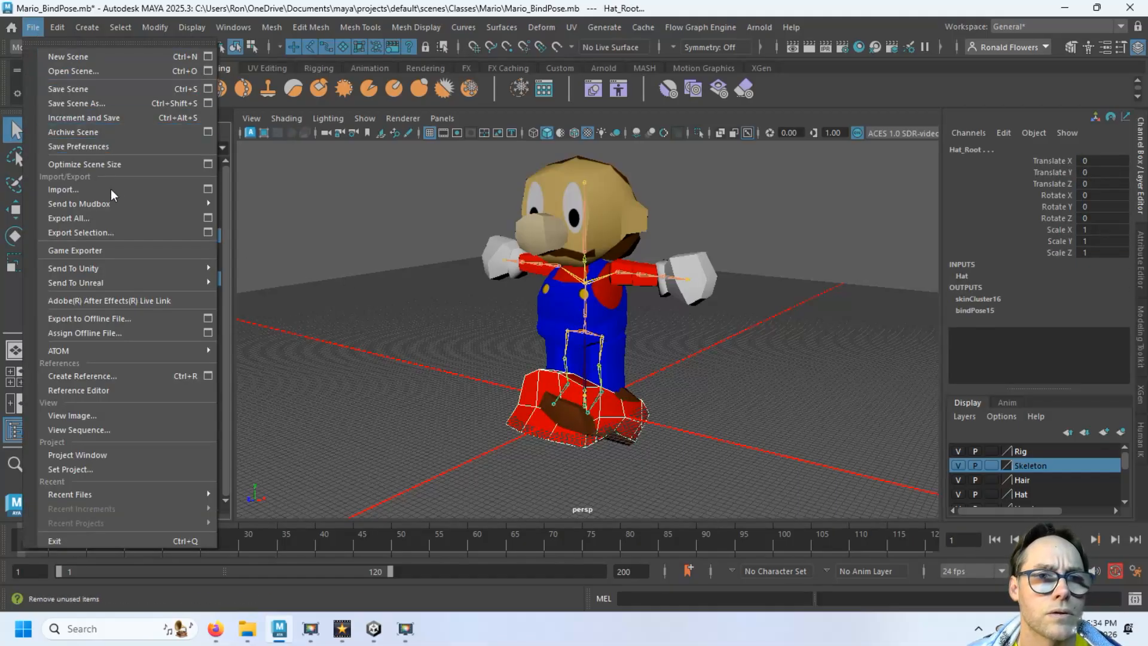
left_click(118, 233)
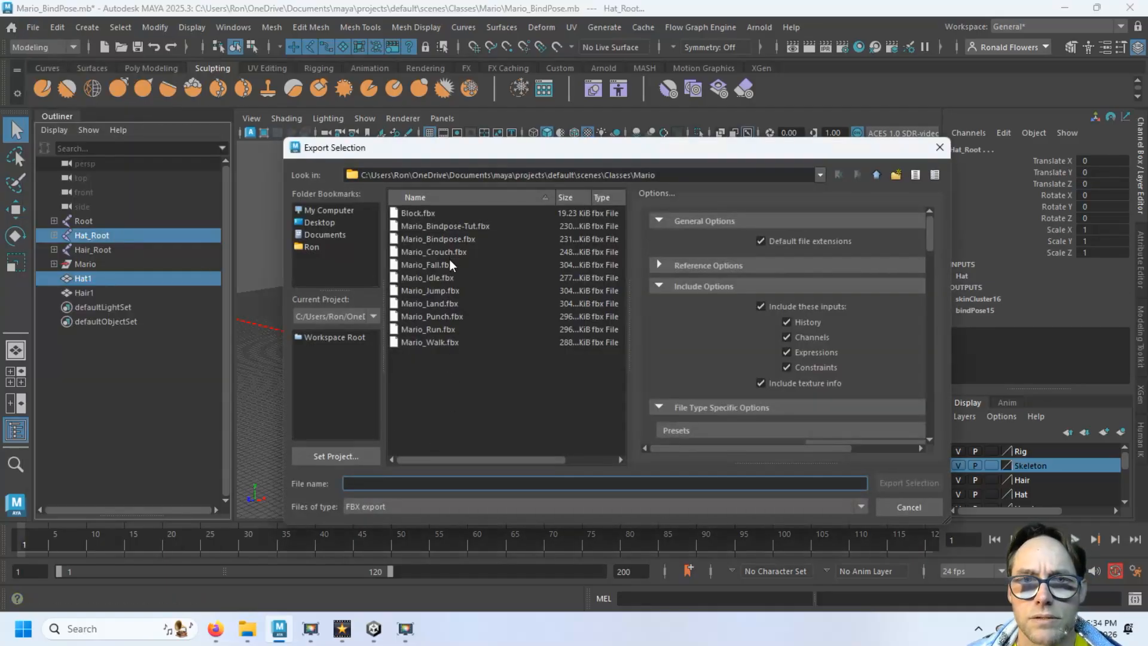
left_click(437, 225)
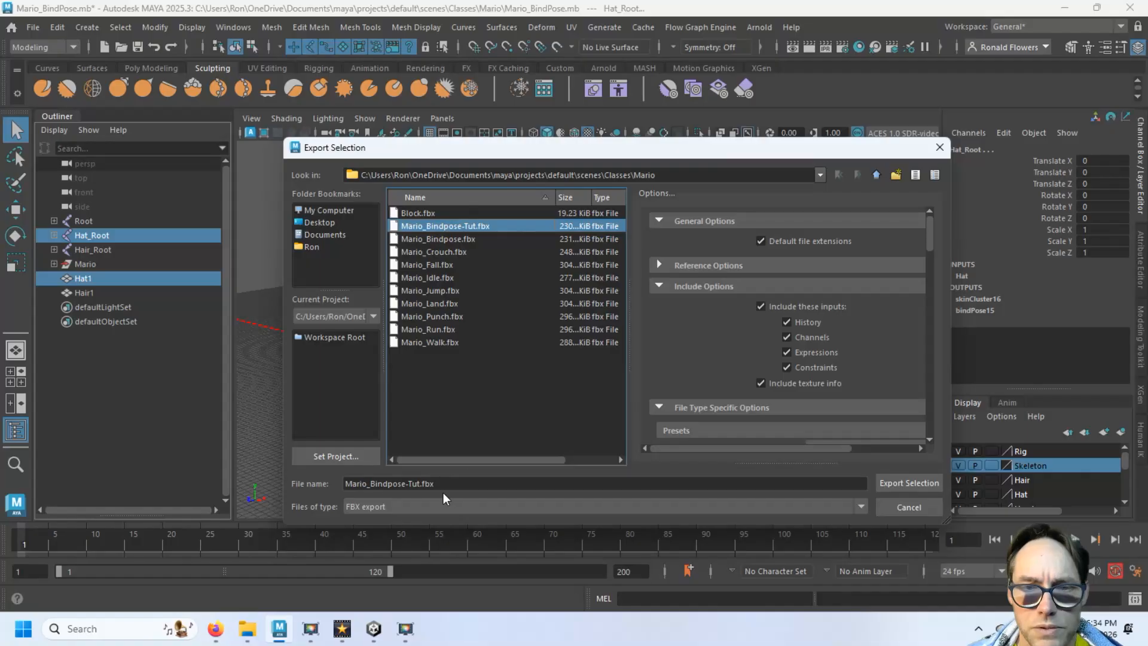
left_click(375, 484)
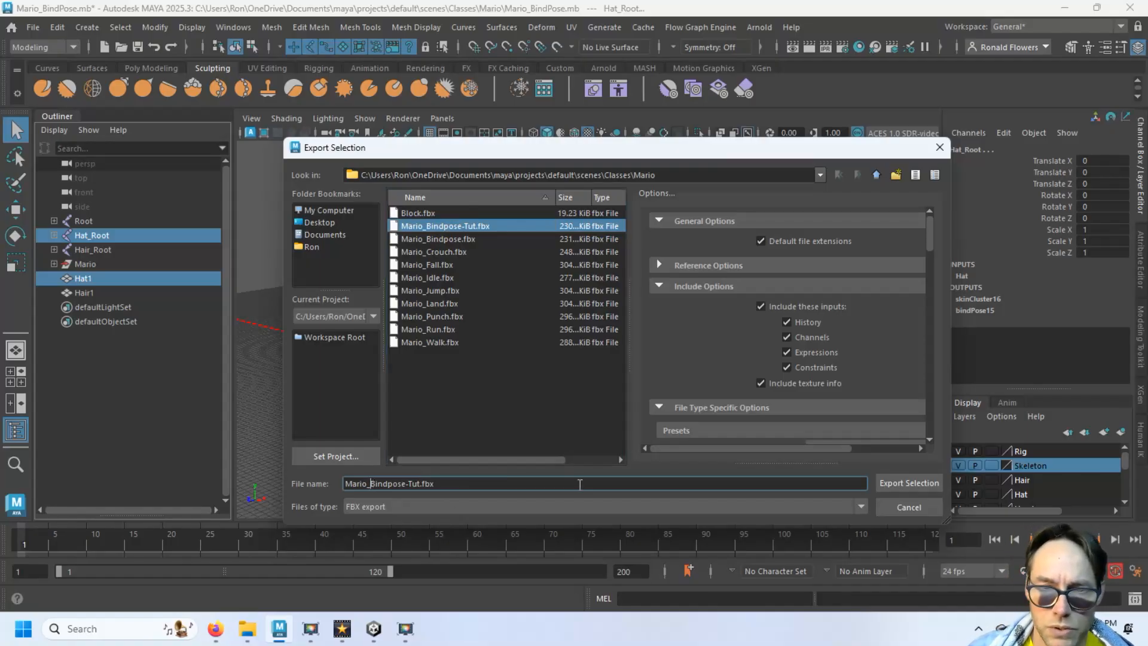
type("_")
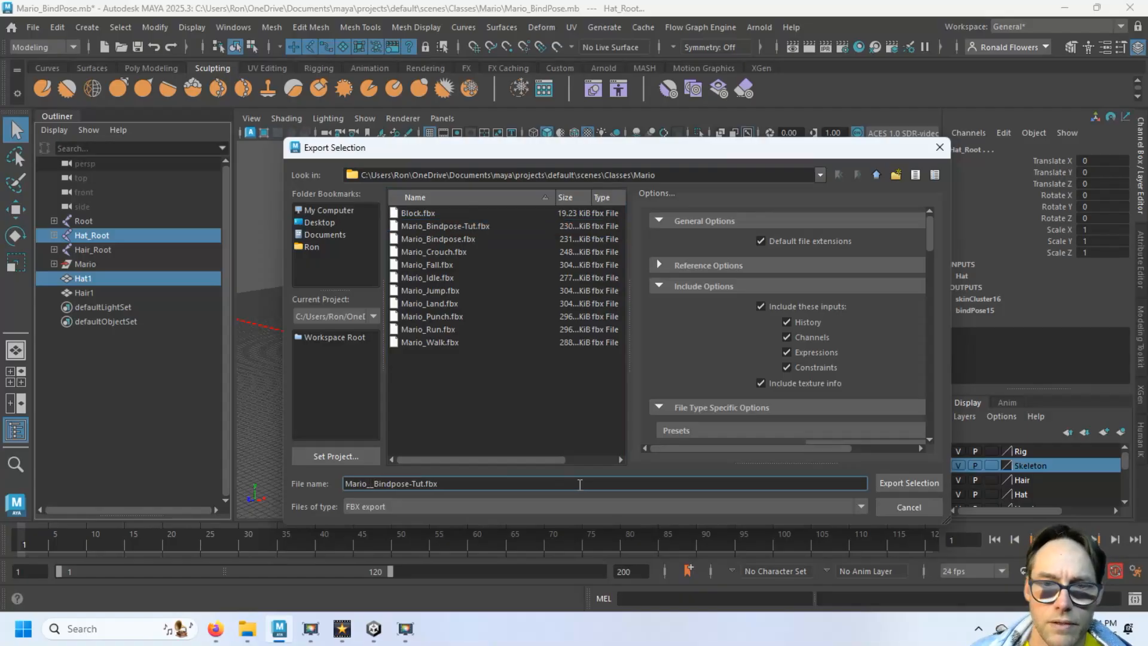
type("Hat")
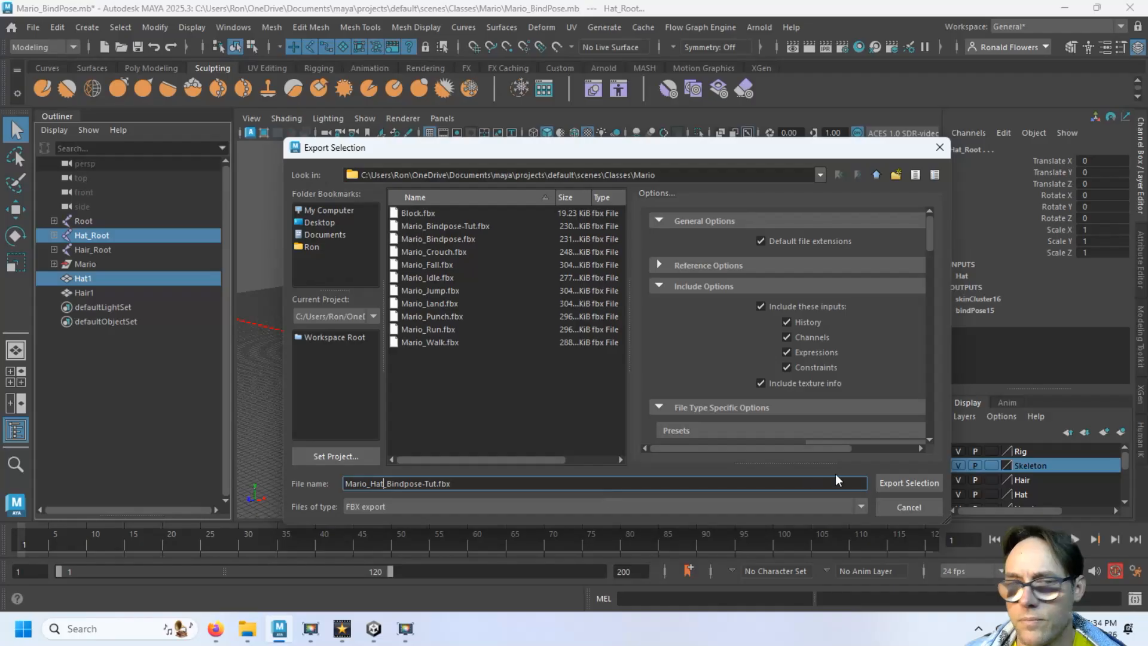
left_click(899, 476)
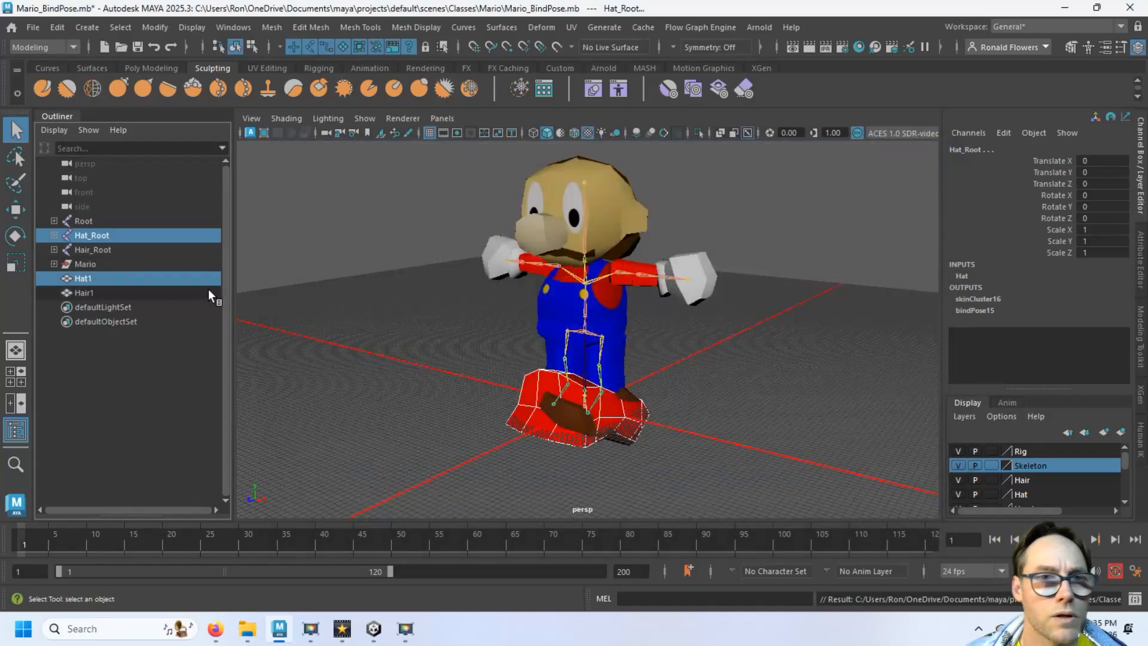
key("h")
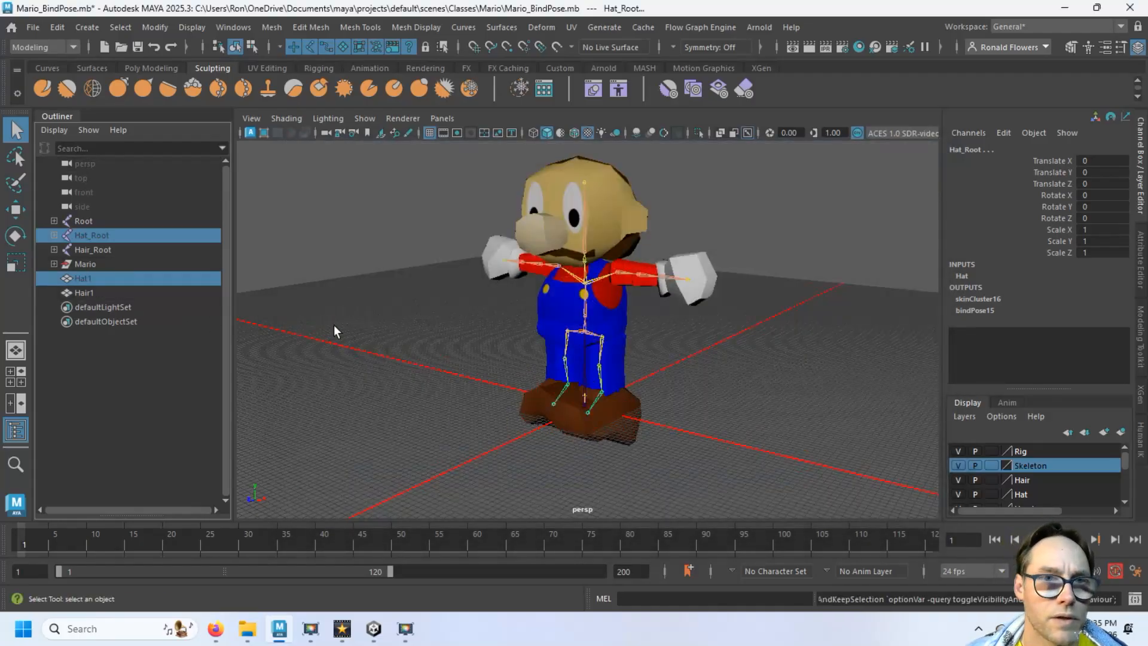
Step: Export the Hair1 mesh with its Hair_Root joint as Mario_Hair_Bindpose-Tut.fbx in the Mario folder
left_click(110, 250)
left_click(125, 290, "ctrl")
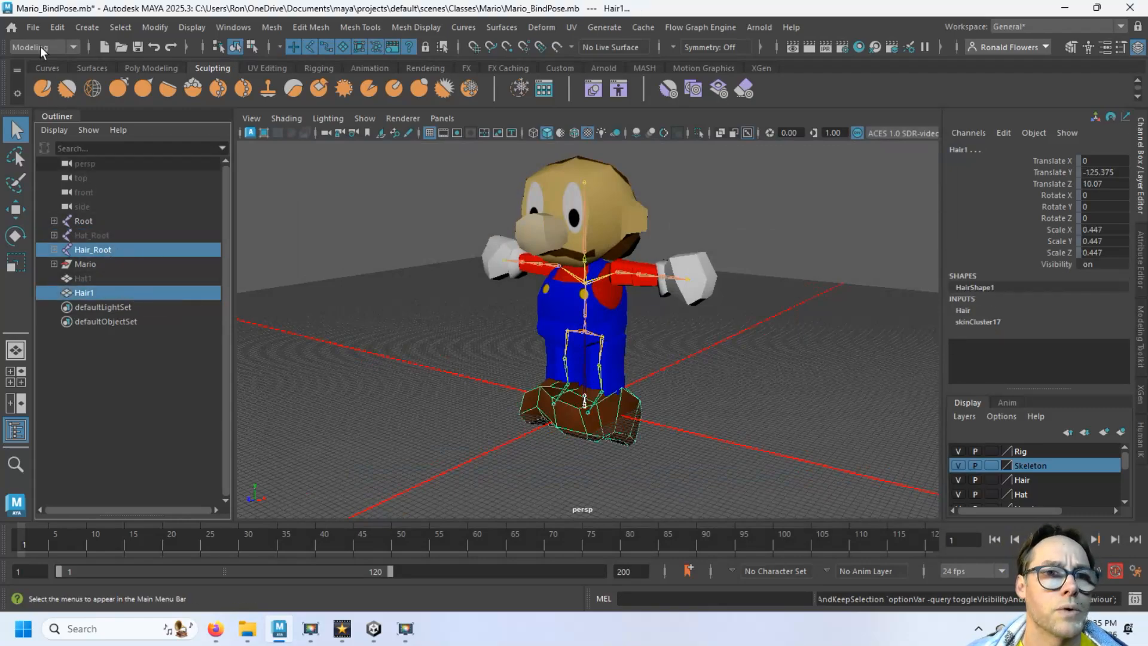
left_click(34, 28)
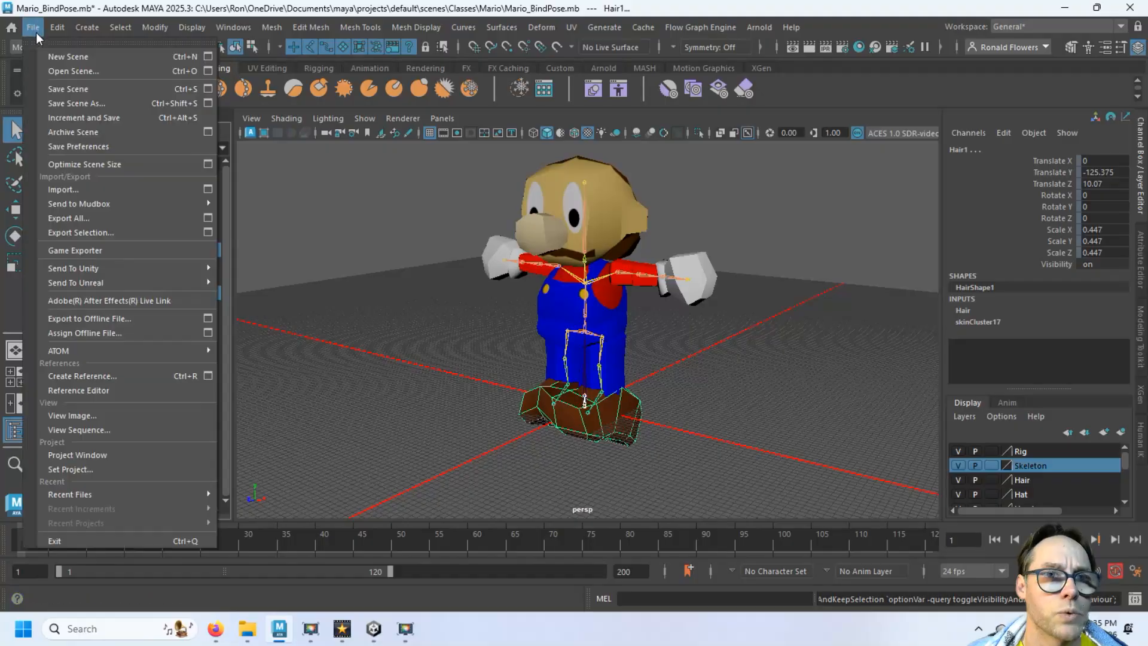
left_click(114, 234)
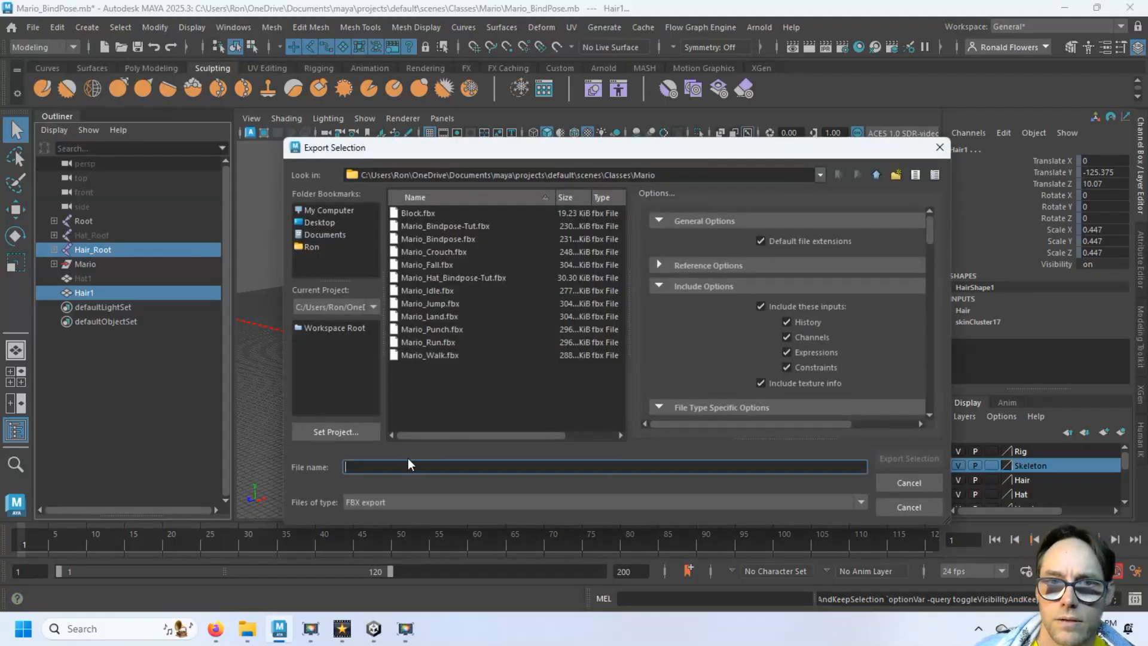
left_click(468, 278)
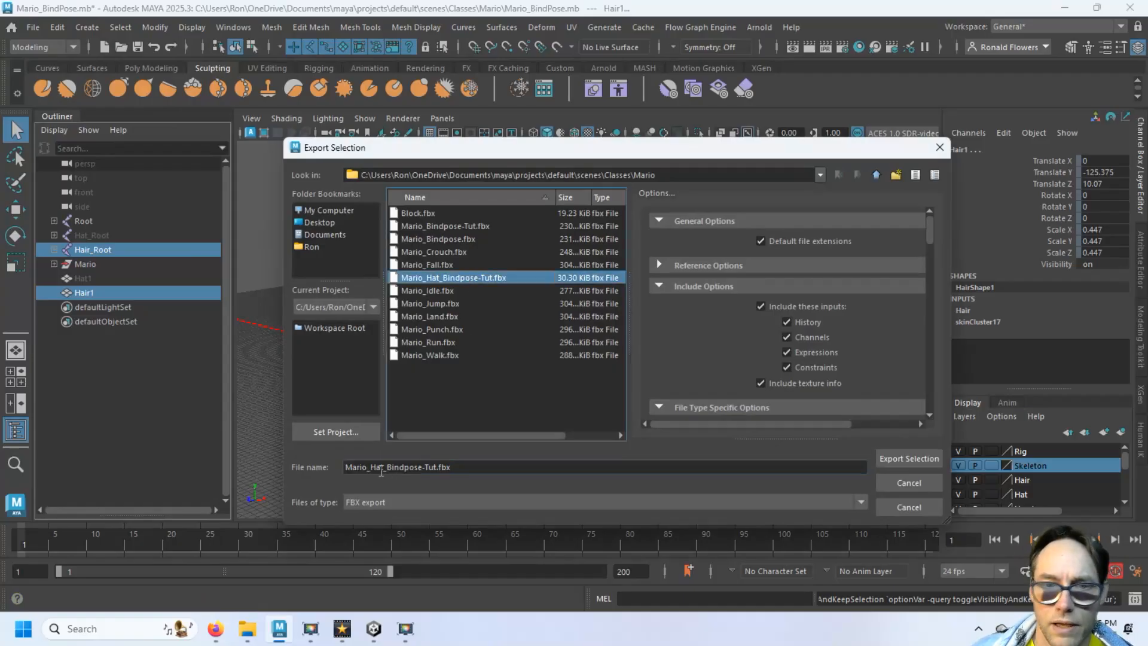
left_click(383, 468)
key("BackSpace")
type("ir")
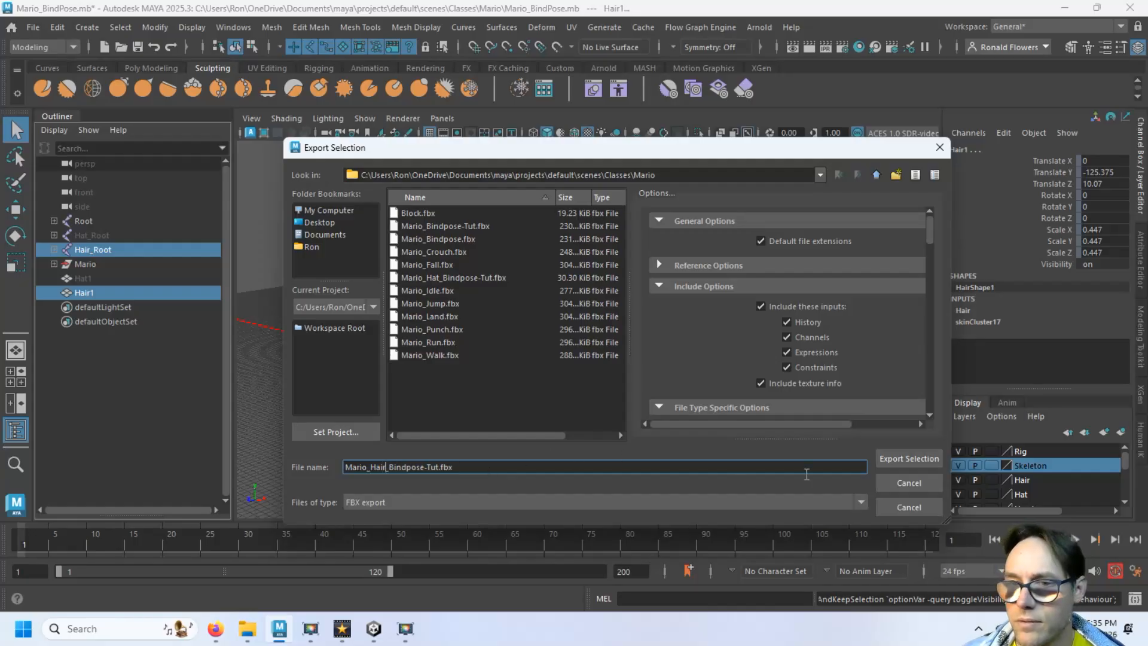
left_click(901, 459)
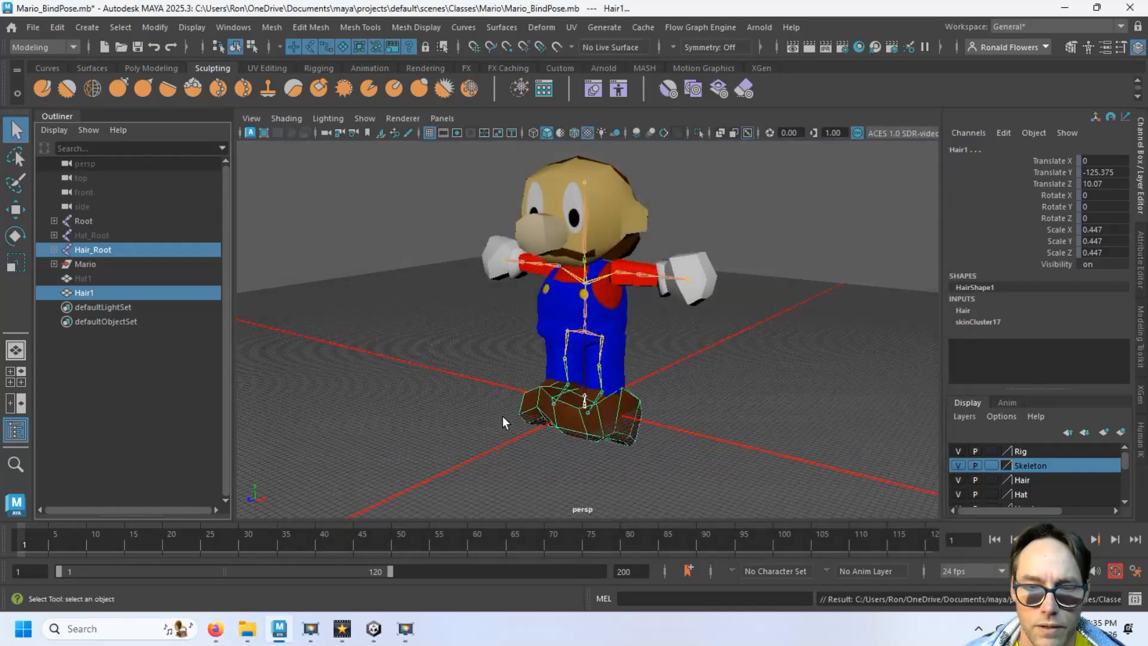
Step: Switch to Unity and delete the old Mario_Bindpose-Tut asset from the Skeletal Meshes folder
left_click(251, 626)
left_click(250, 626)
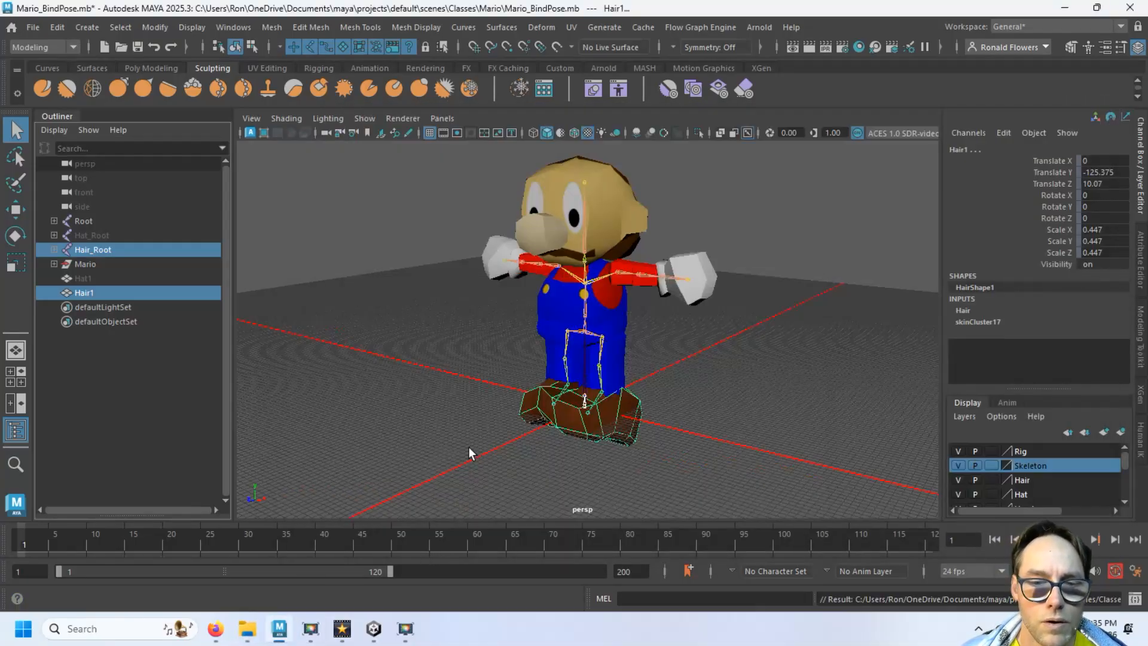
left_click(374, 628)
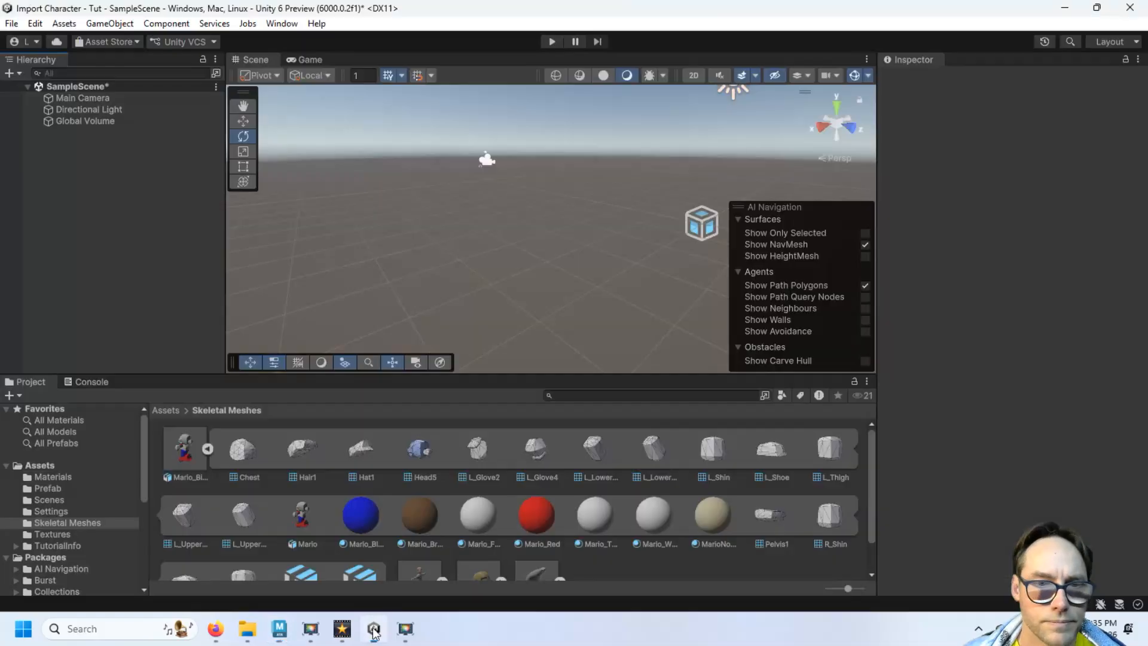
left_click(184, 449)
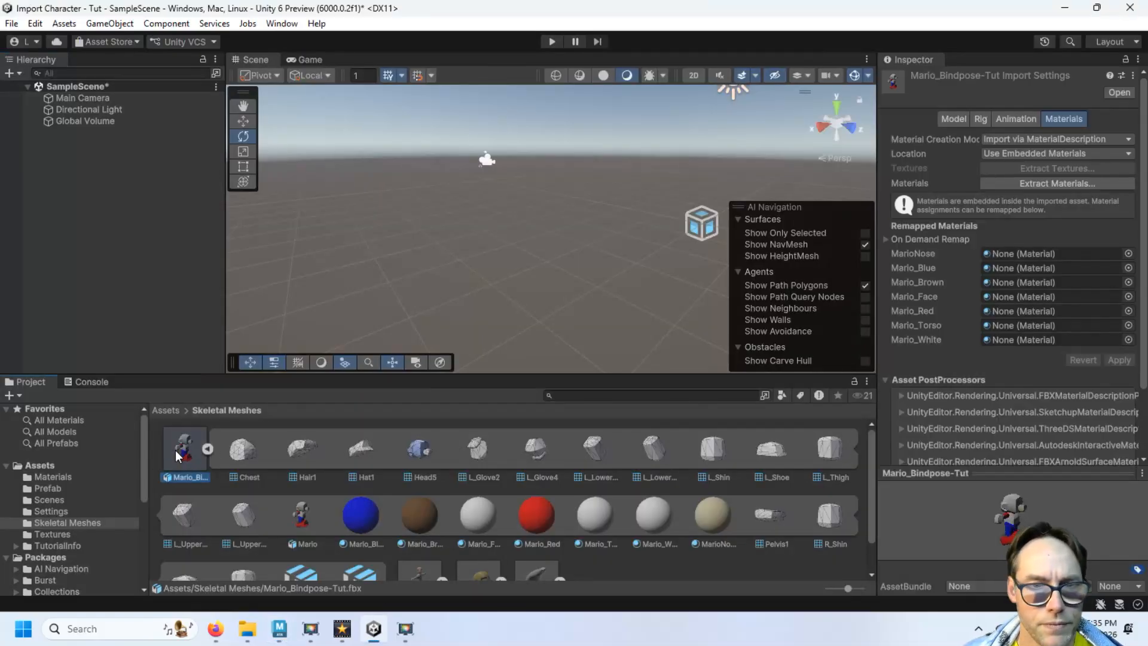
key("Delete")
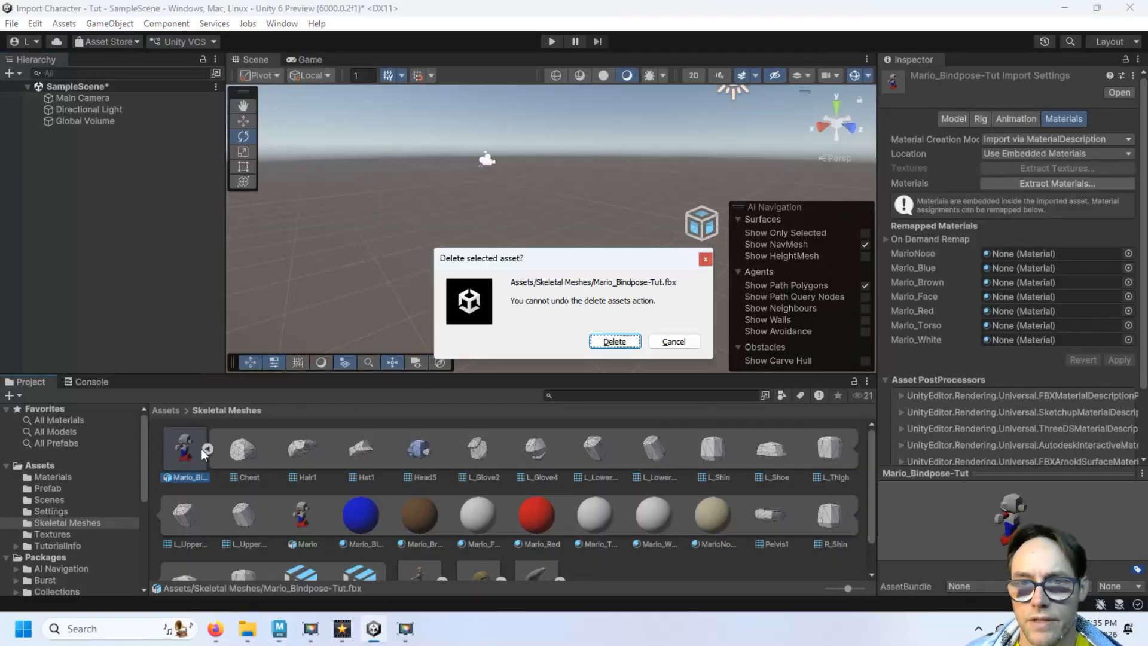
left_click(601, 344)
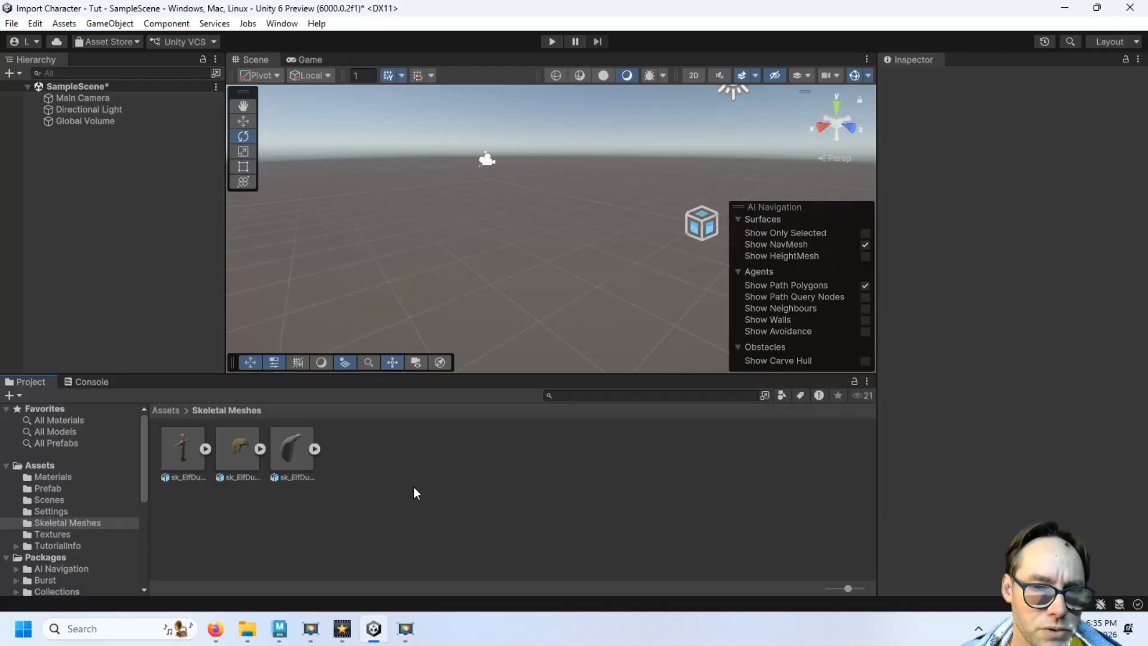
Step: Import the re-exported Mario_Bindpose-Tut.fbx into Skeletal Meshes and place the model in the scene, expanded in the hierarchy
left_click(247, 628)
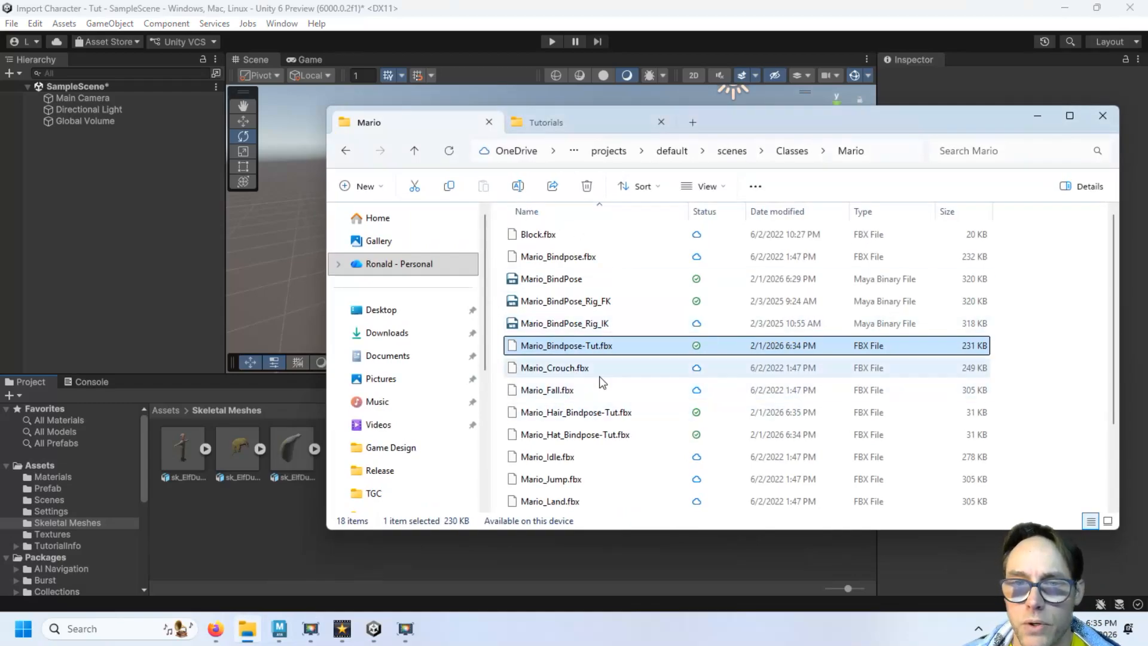
left_click_drag(530, 348, 380, 550)
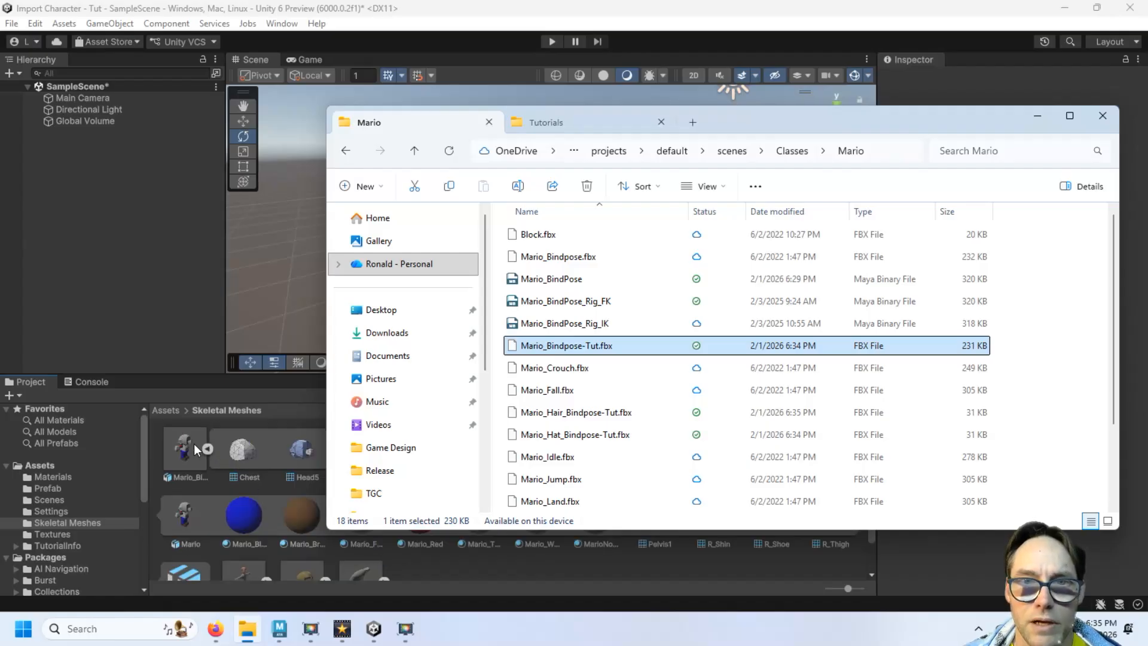
left_click_drag(194, 443, 463, 272)
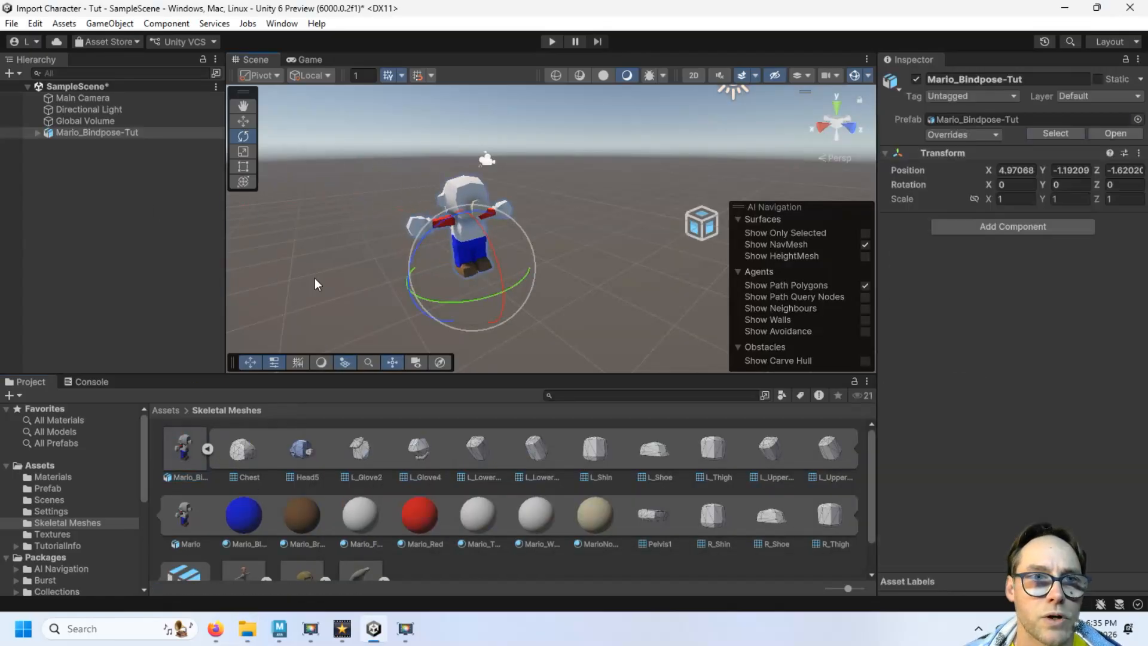
left_click(37, 132)
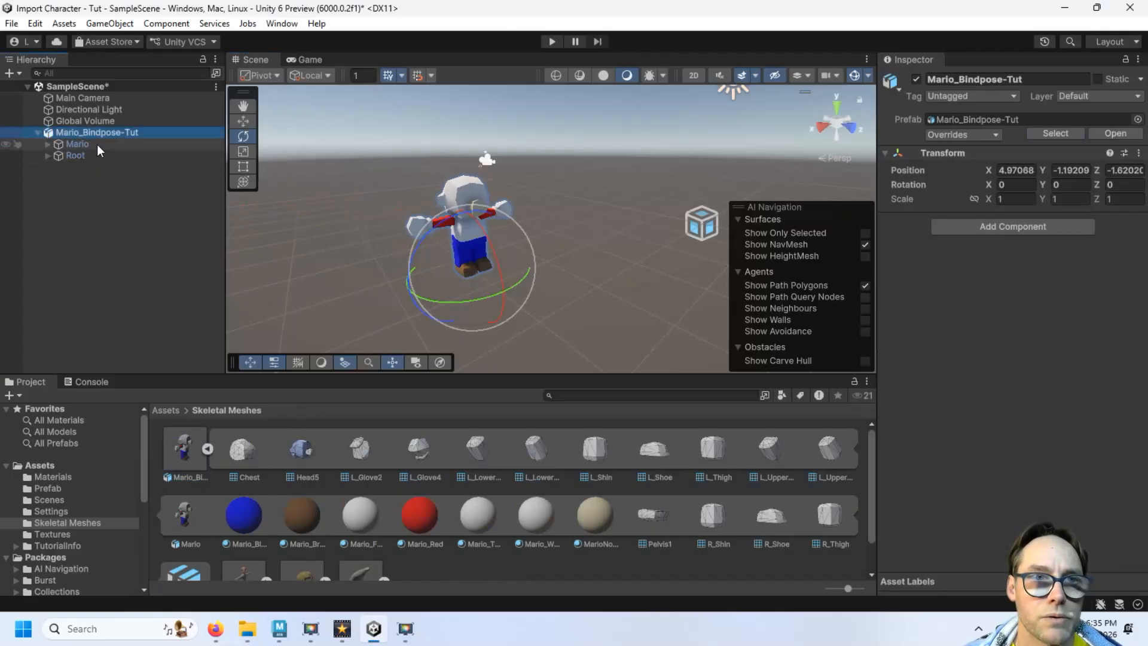
Step: Inspect the children of the Mario mesh group and the Root joint inside the placed Mario_Bindpose-Tut model
left_click(95, 144)
left_click(48, 144)
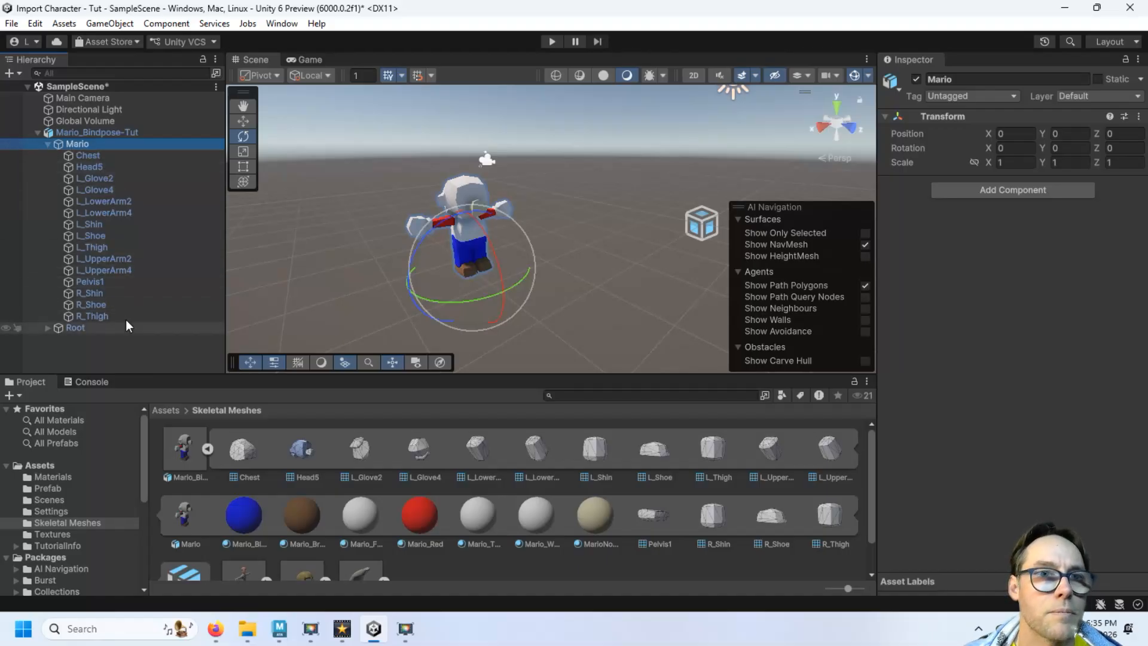
left_click(48, 144)
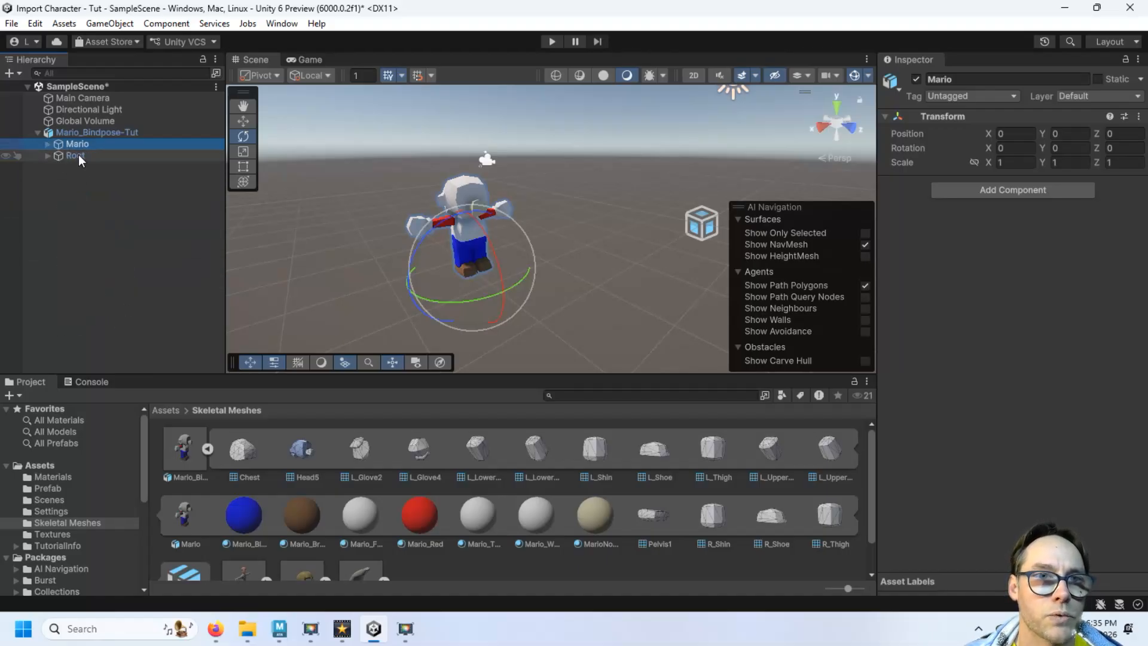
left_click(76, 155)
left_click(48, 155)
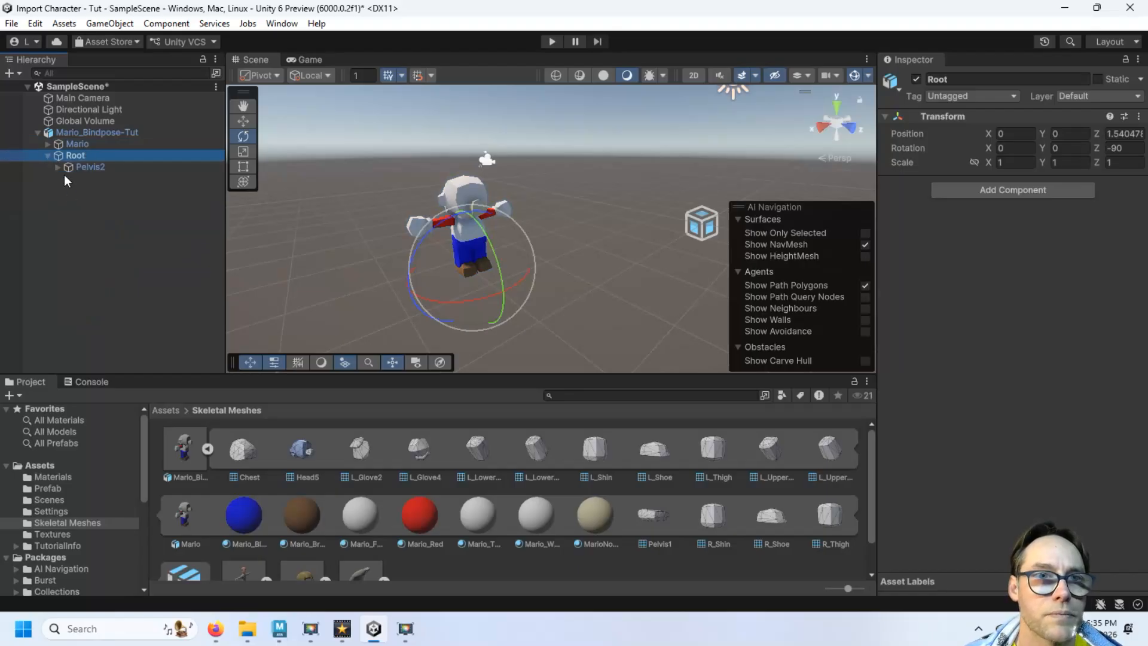
left_click(46, 154)
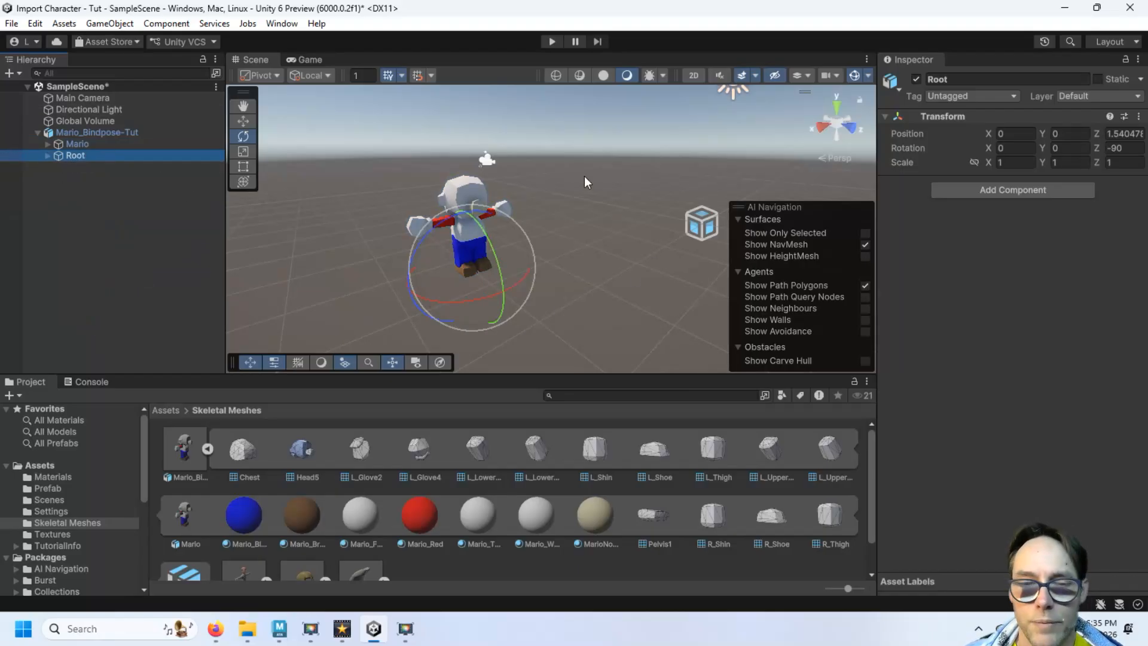
Step: Collapse the Mario_Bindpose-Tut asset in Skeletal Meshes and delete the model's instance from the scene
left_click(206, 449)
left_click(502, 488)
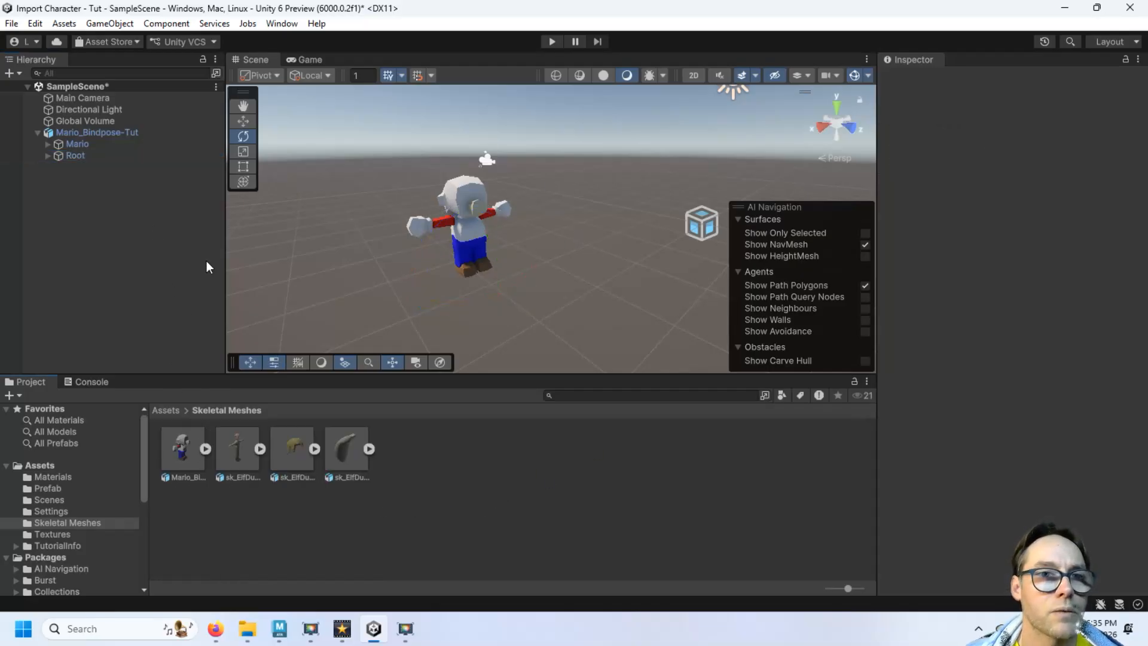
left_click(107, 132)
key("Delete")
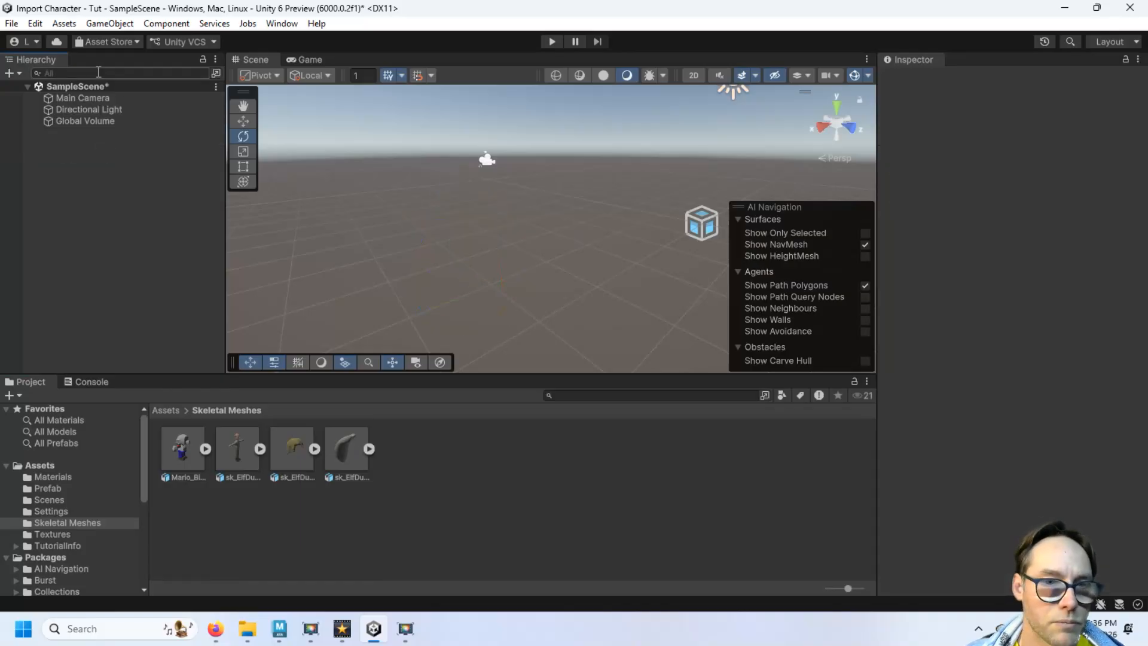
Step: Create a new prefab named Mario in the Prefab folder
left_click(48, 488)
right_click(306, 456)
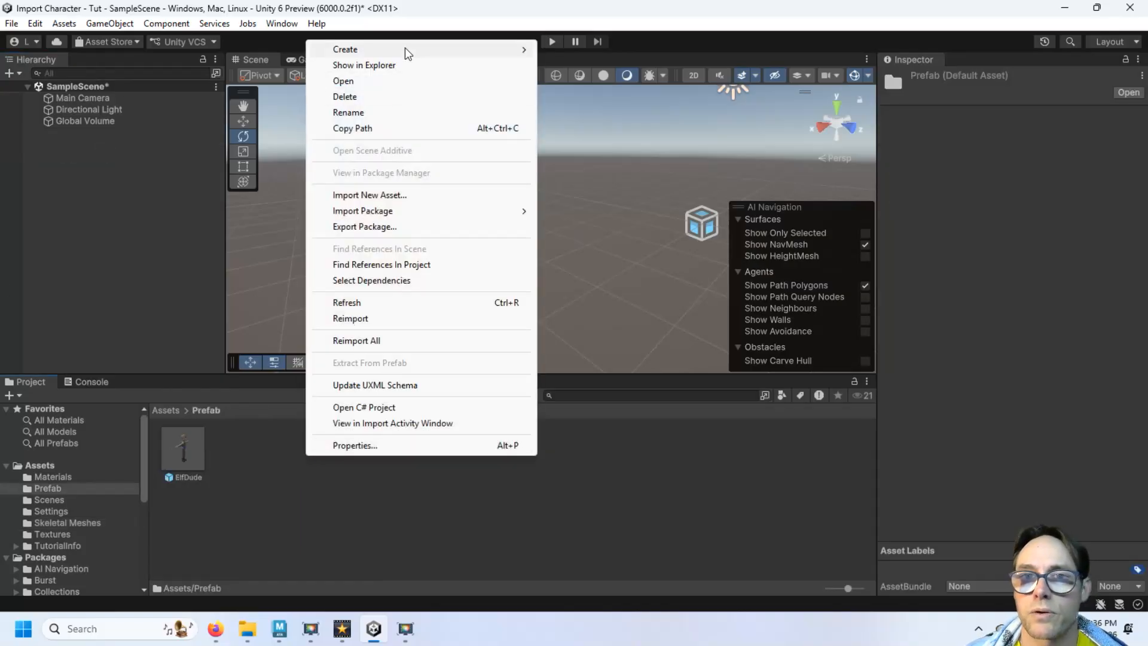
mouse_move(404, 49)
mouse_move(619, 171)
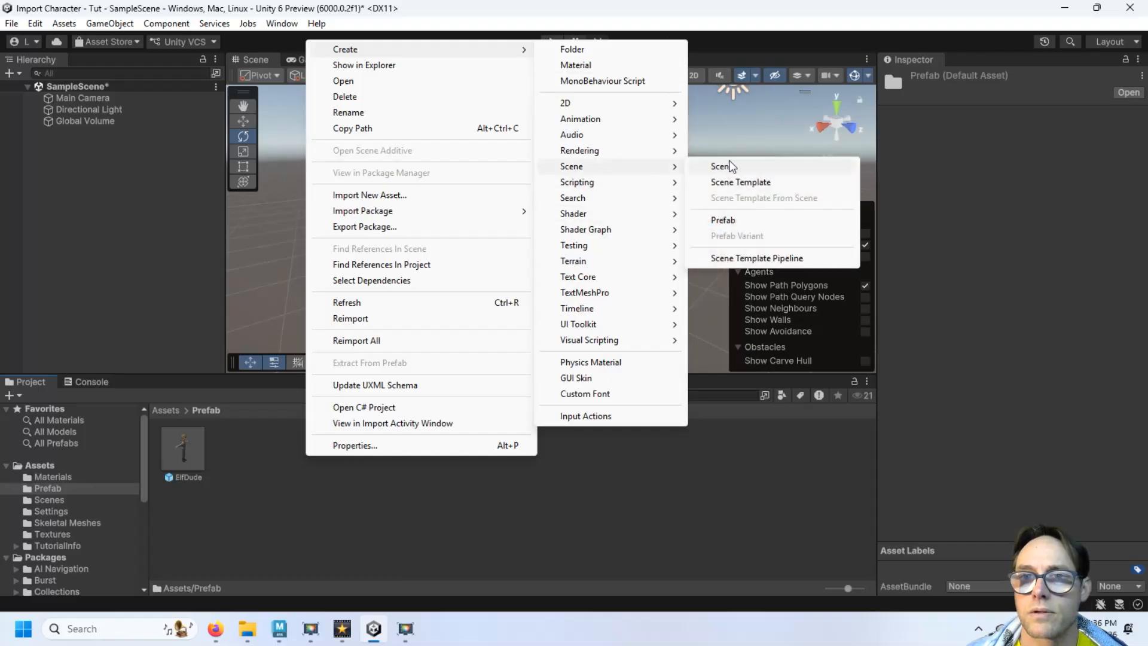
left_click(738, 219)
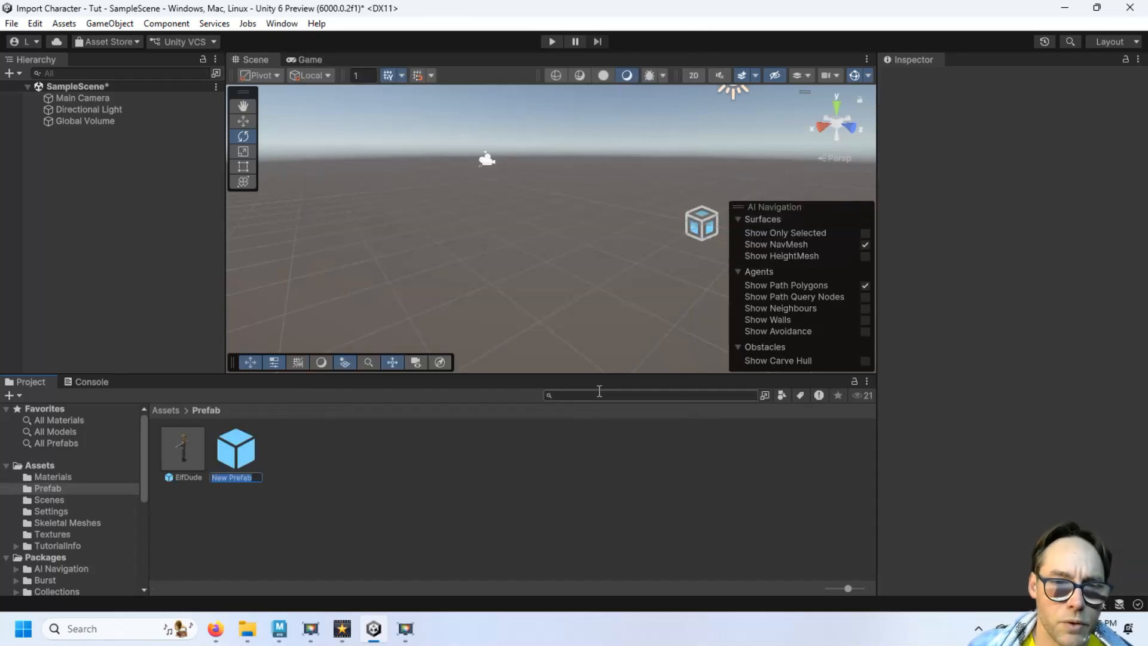
type("Mario")
key("Return")
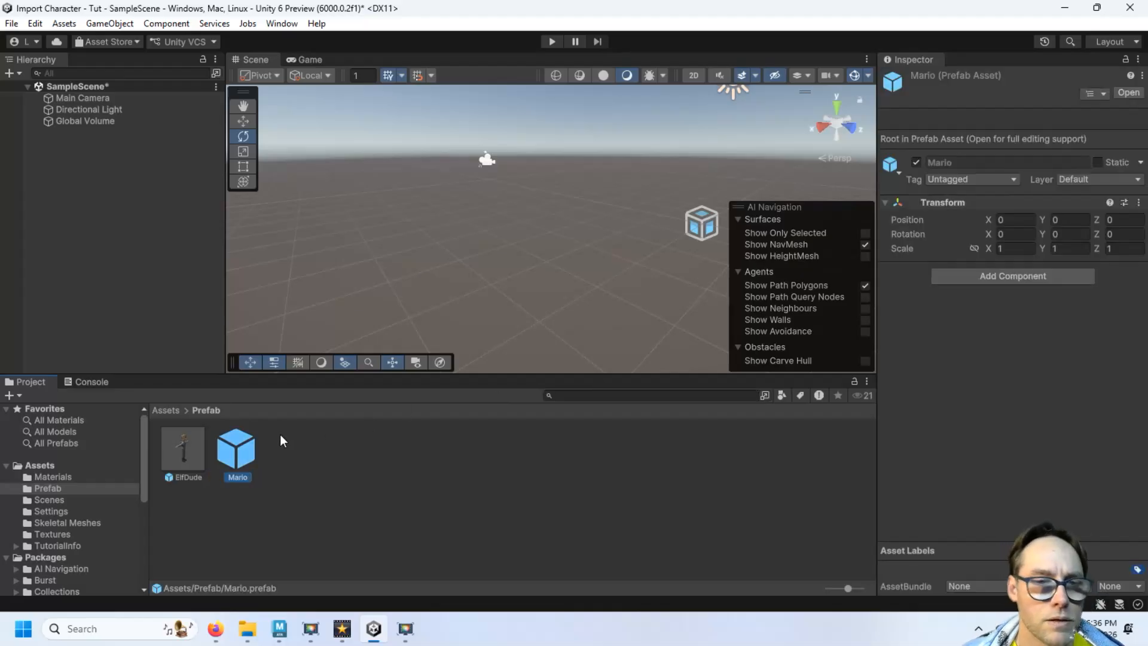
Step: Open the Mario prefab for editing and add the Mario_Bindpose-Tut model from Skeletal Meshes as its child
double_click(239, 450)
left_click(55, 535)
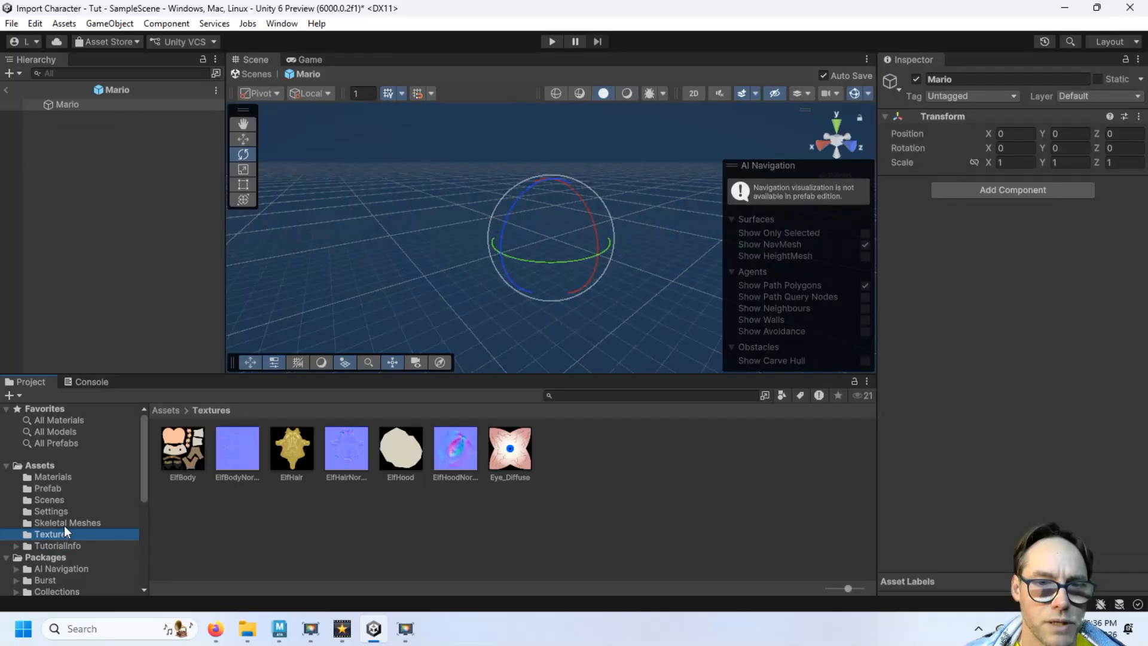
left_click(63, 523)
left_click_drag(183, 448, 108, 261)
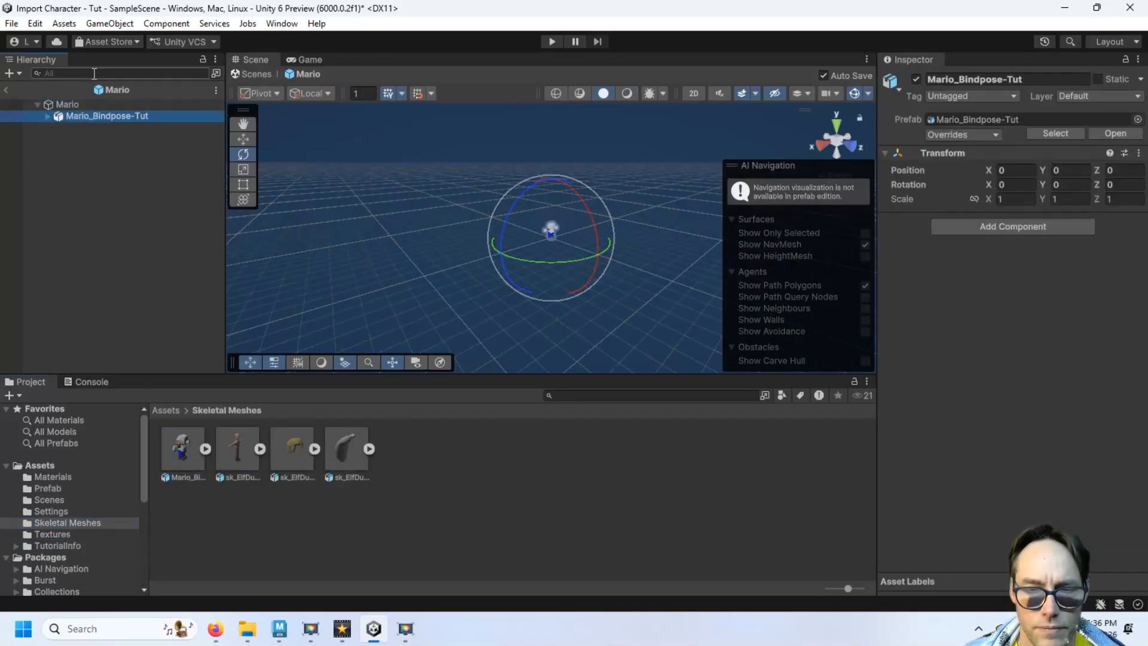
Step: Import Mario_Hair_Bindpose-Tut.fbx and Mario_Hat_Bindpose-Tut.fbx from the Mario folder into Skeletal Meshes
mouse_move(247, 629)
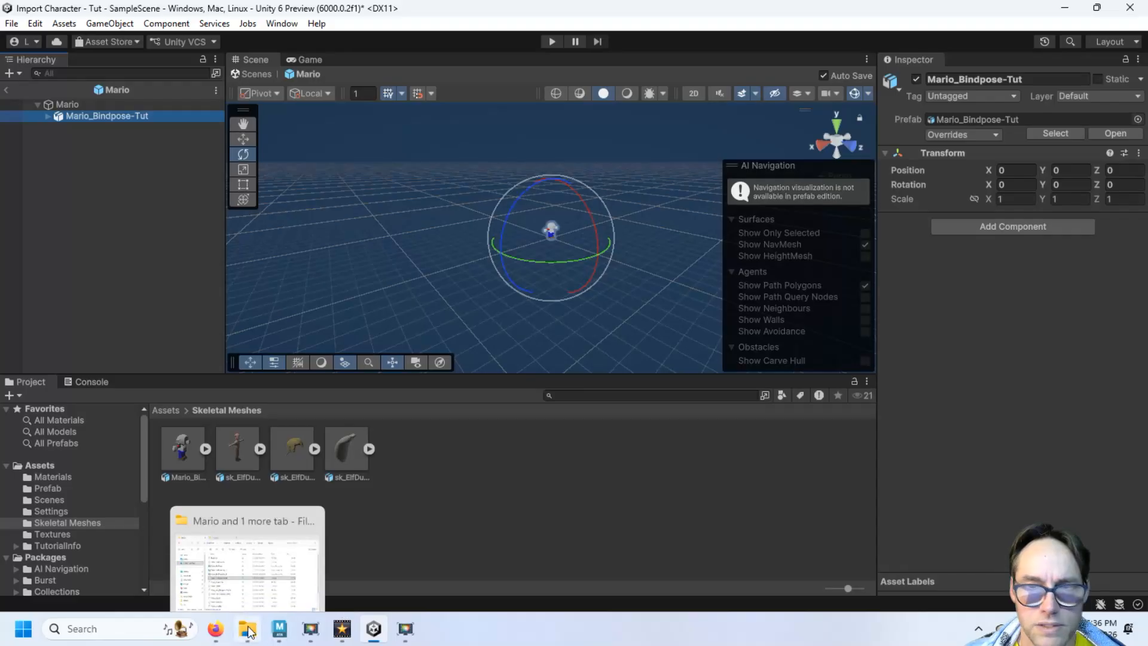
left_click(261, 533)
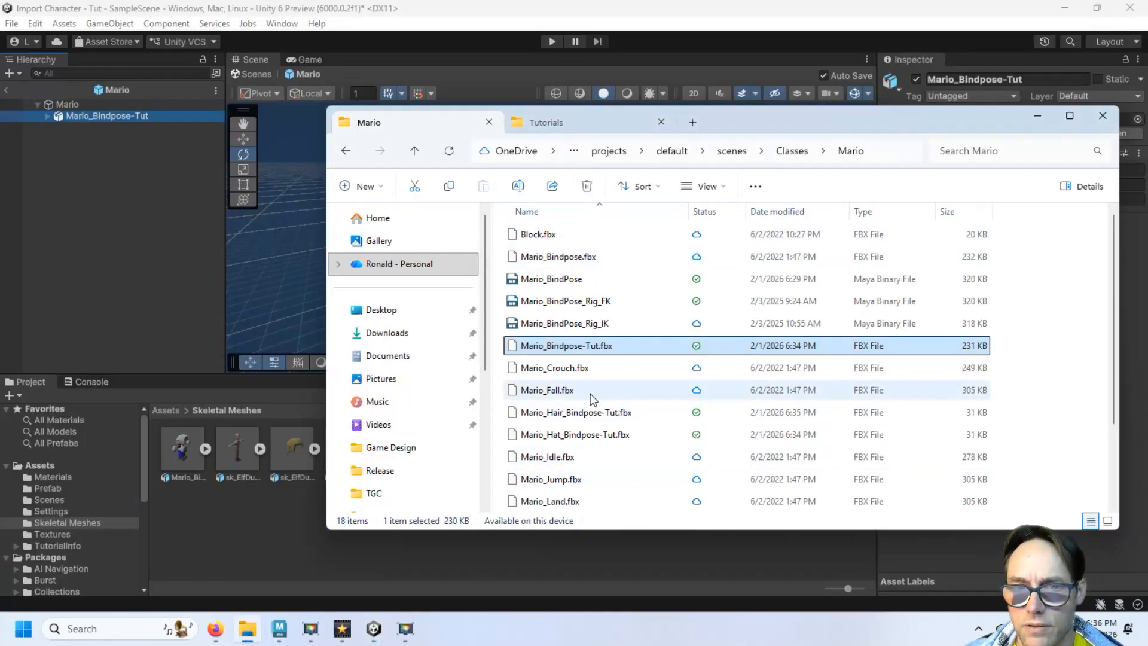
left_click(583, 418)
left_click(586, 440)
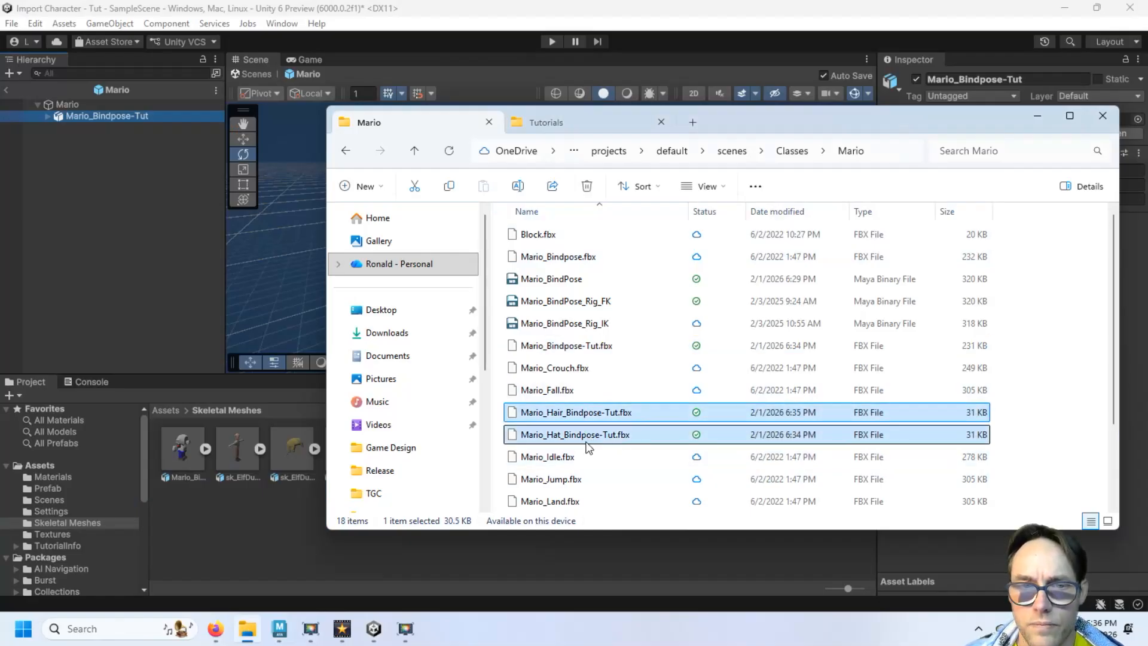
left_click_drag(562, 442, 264, 545)
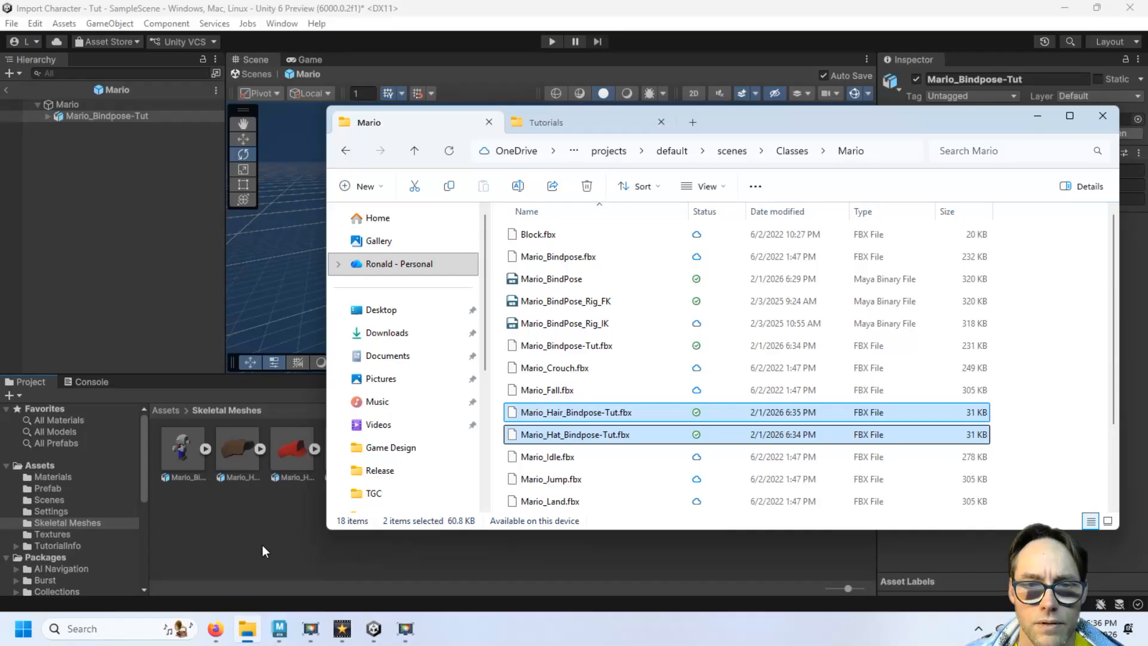
left_click(263, 541)
left_click(299, 458)
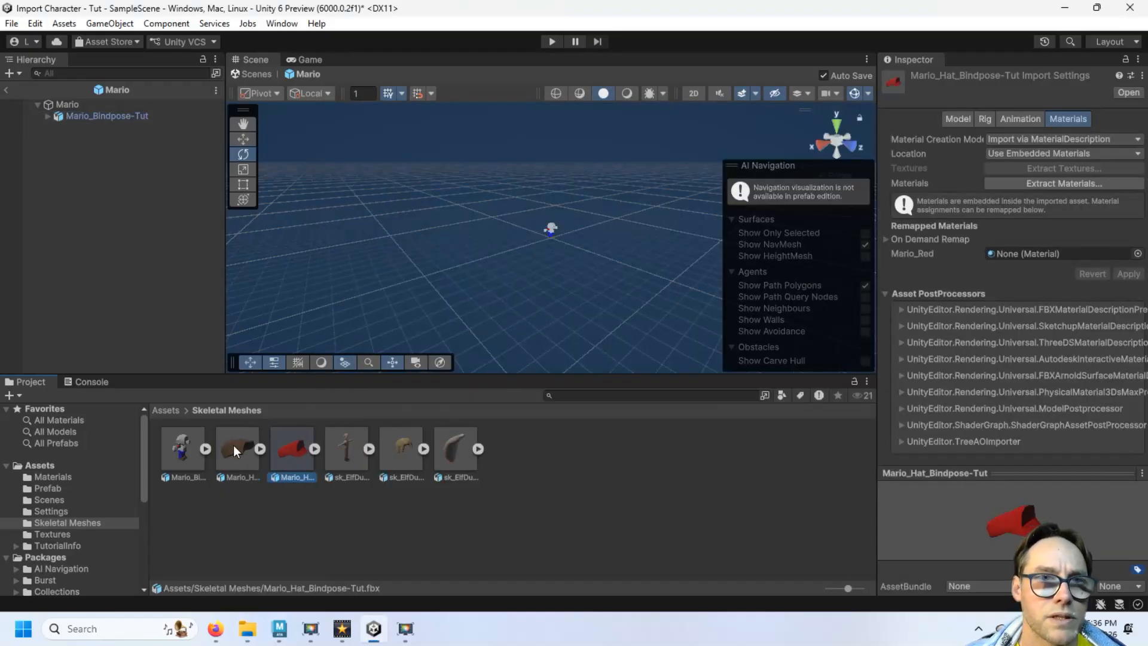
left_click_drag(234, 454, 223, 412)
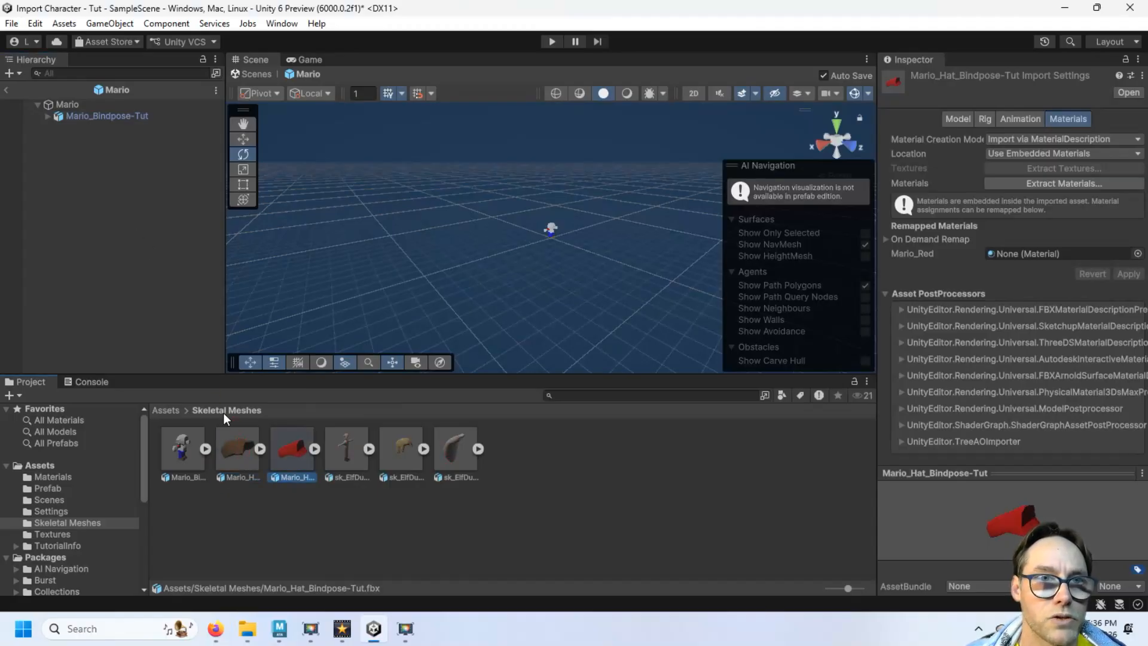
Step: Expand the prefab's Root joint chain through Pelvis2, Spine1, Spine2, Neck and Head3, and select the Head4 joint
left_click(47, 116)
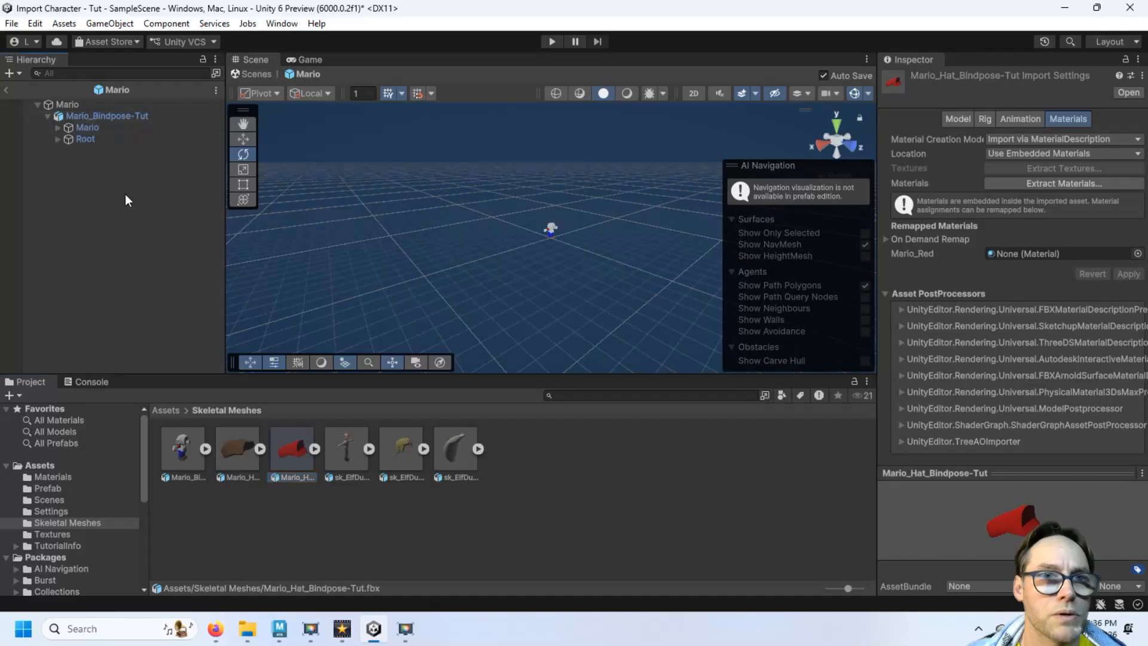
left_click(58, 138)
left_click(67, 151)
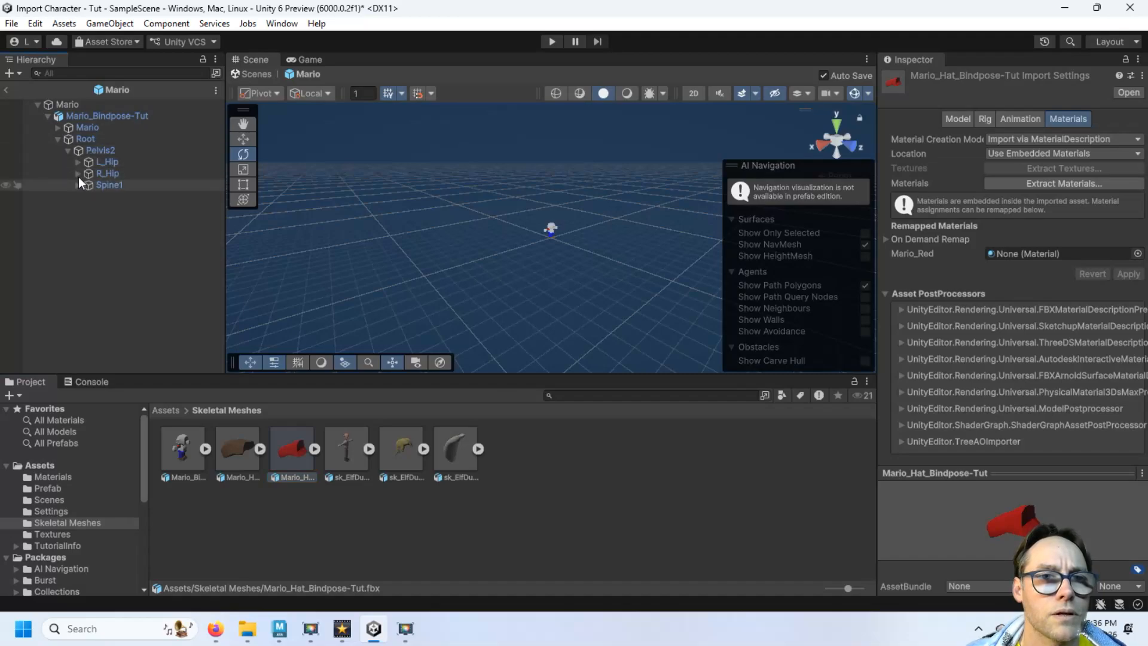
left_click(78, 184)
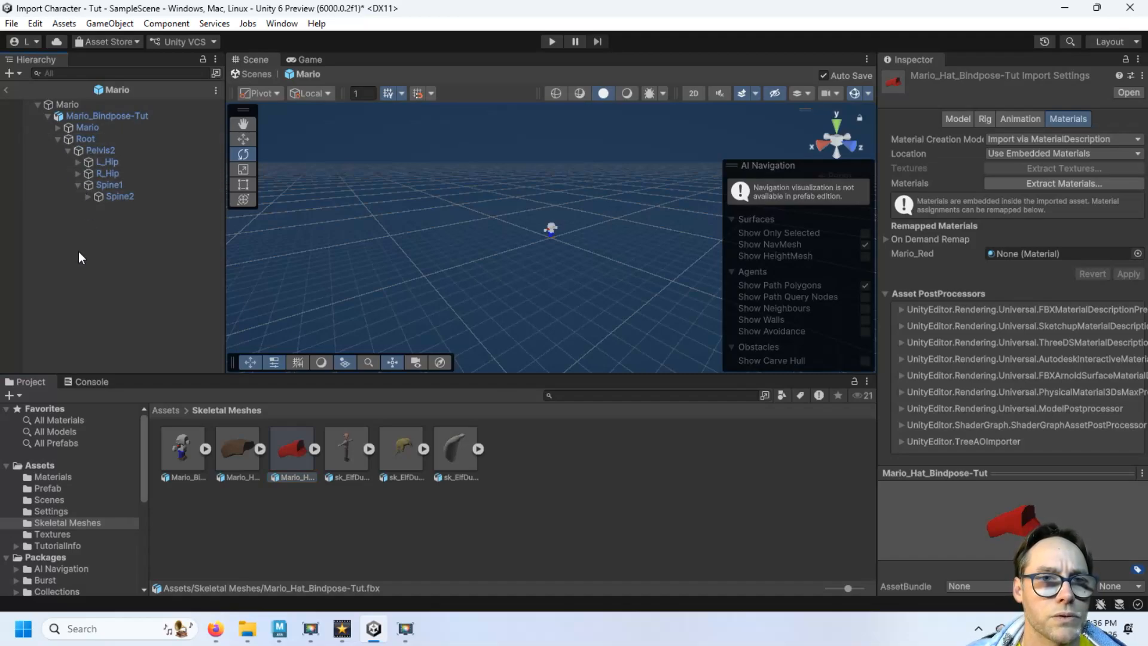
left_click(88, 196)
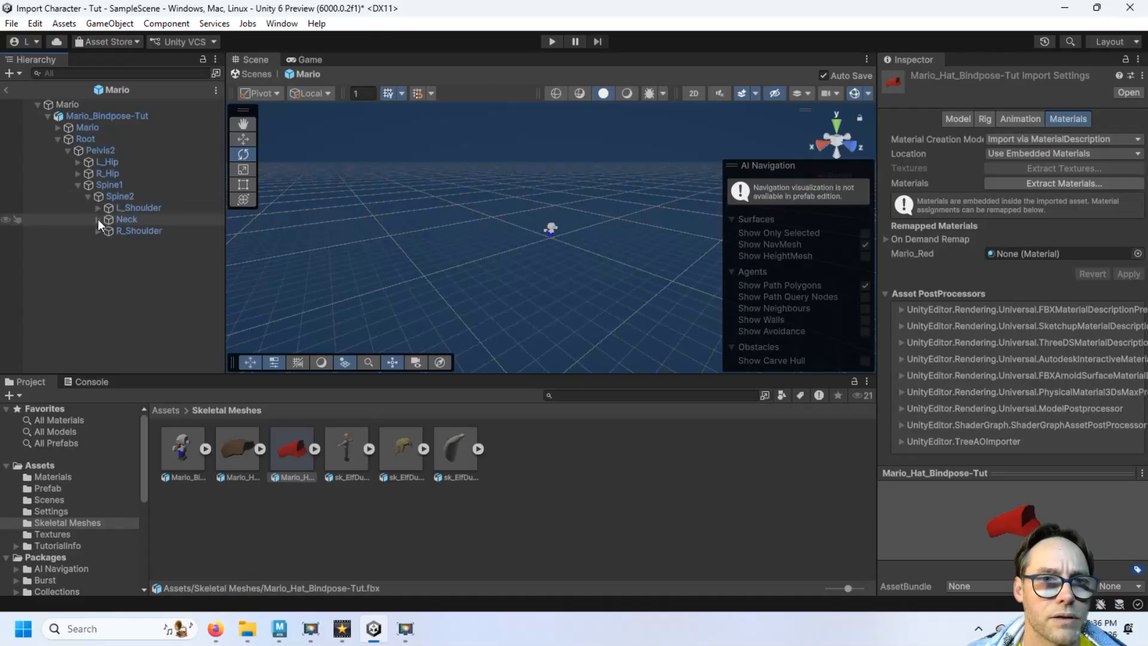
left_click(98, 218)
left_click(108, 231)
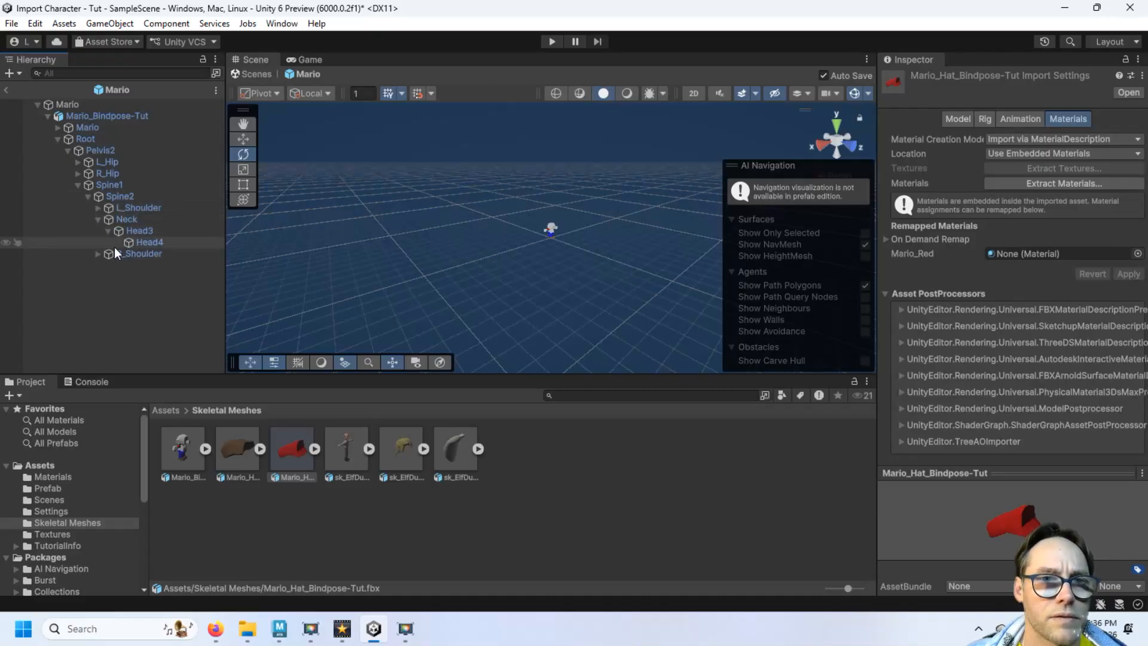
left_click(146, 242)
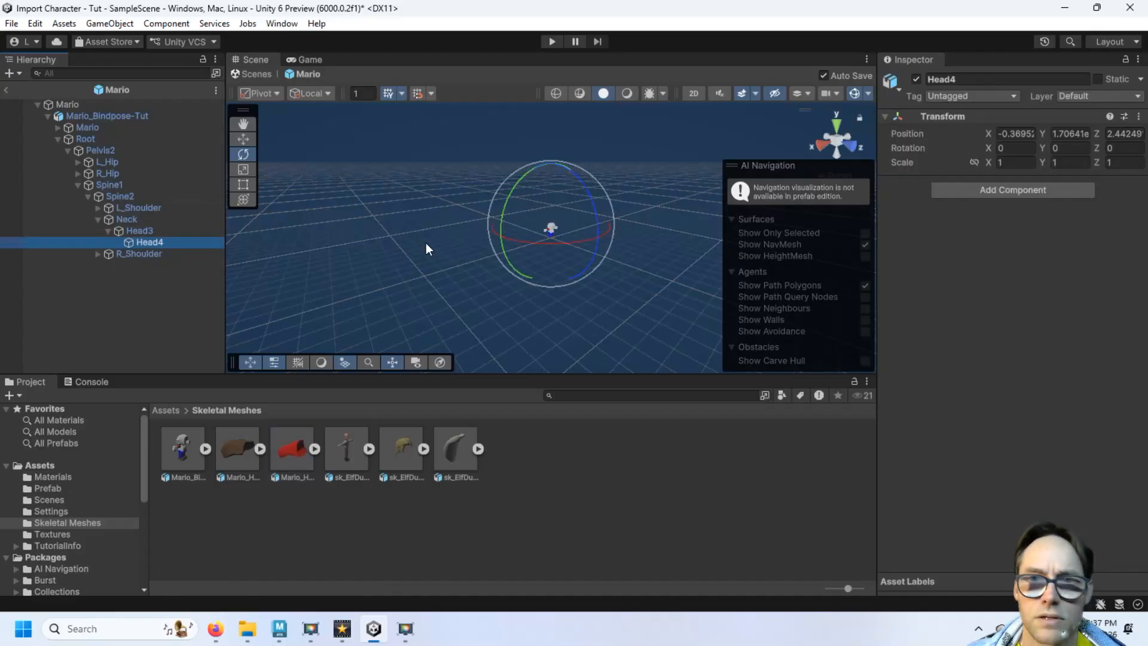
Step: Parent the Mario_Hair_Bindpose-Tut model to the Head4 joint and check how the hair sits on the head
scroll(669, 231, "up", 4)
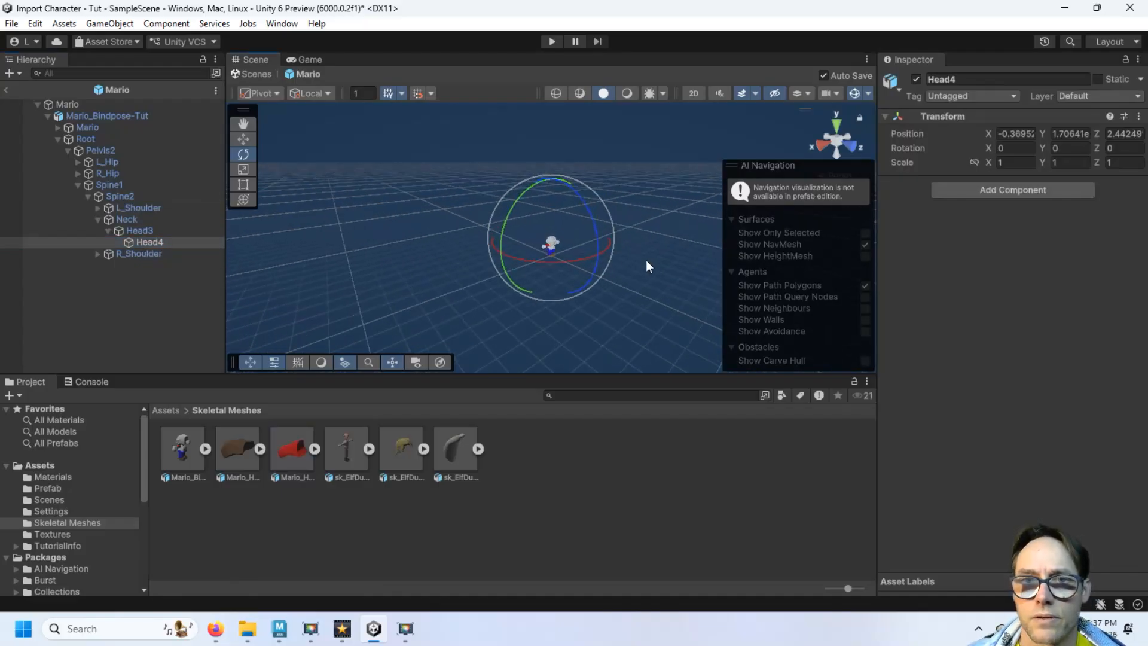
scroll(646, 260, "up", 6)
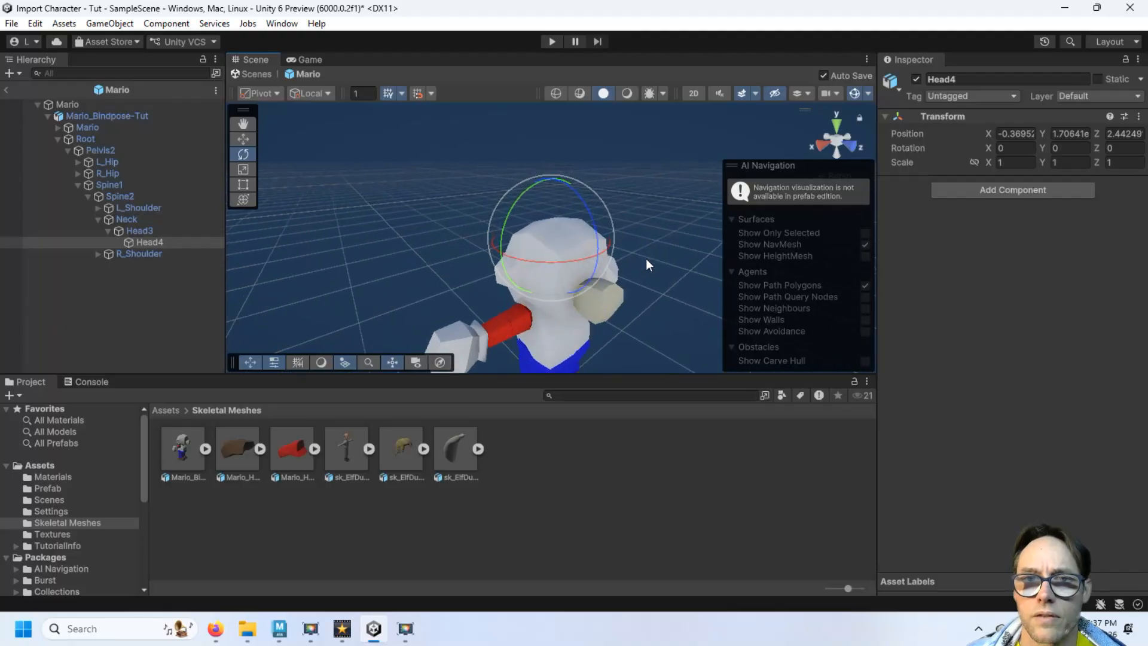
middle_click_drag(647, 282, 567, 233)
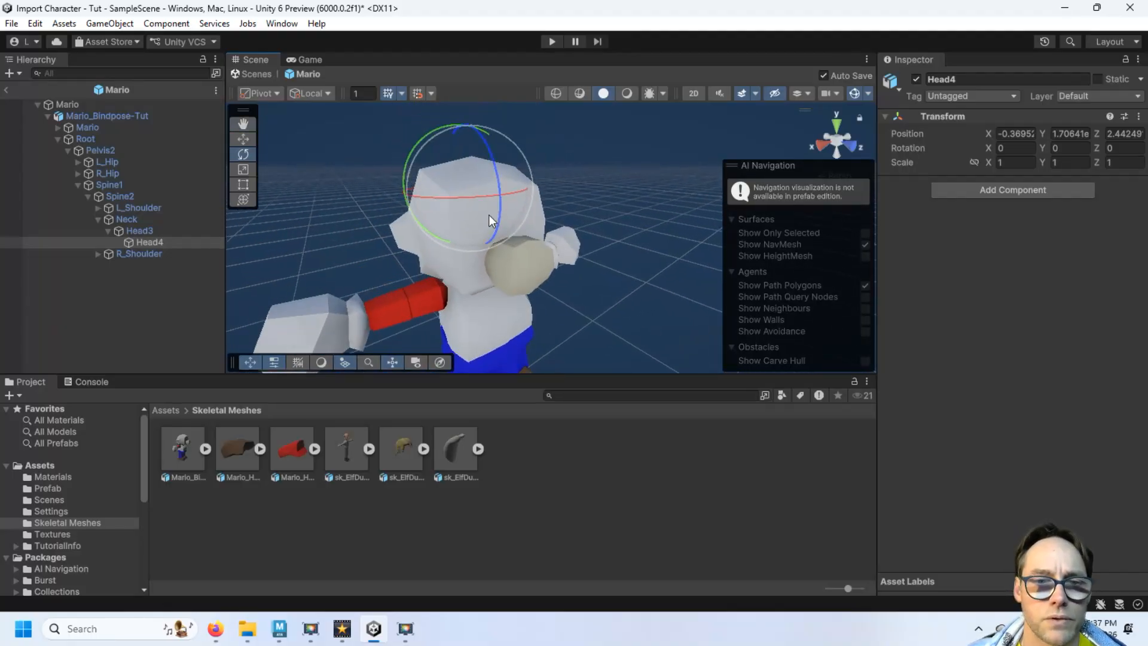
left_click_drag(243, 448, 150, 243)
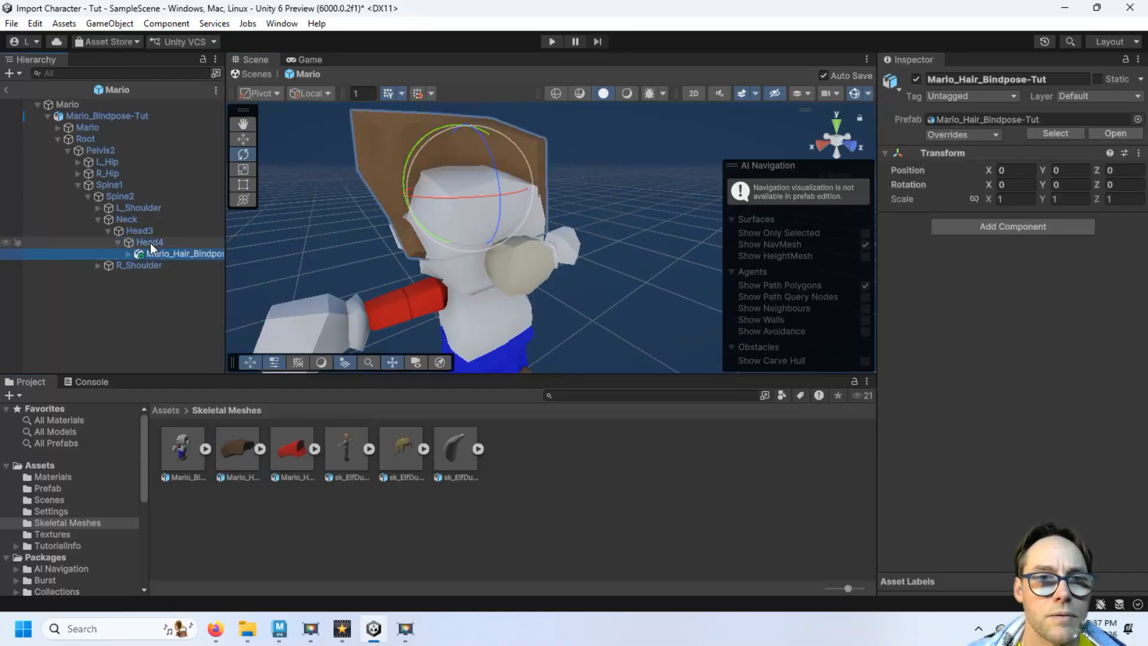
left_click(160, 320)
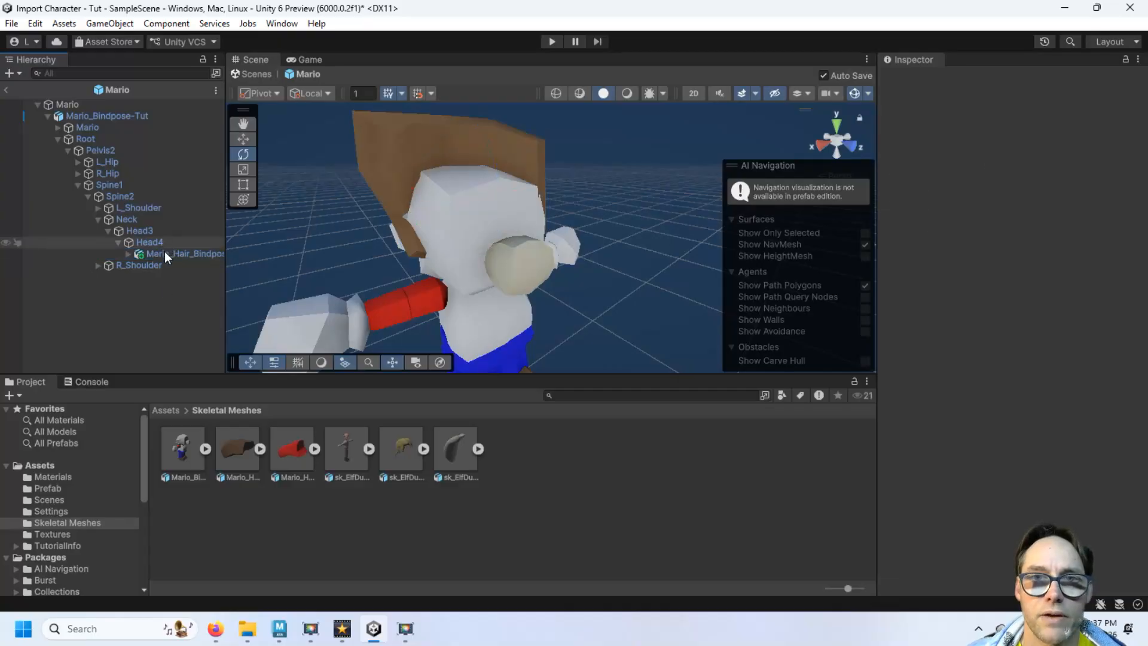
left_click_drag(488, 230, 456, 230, "alt")
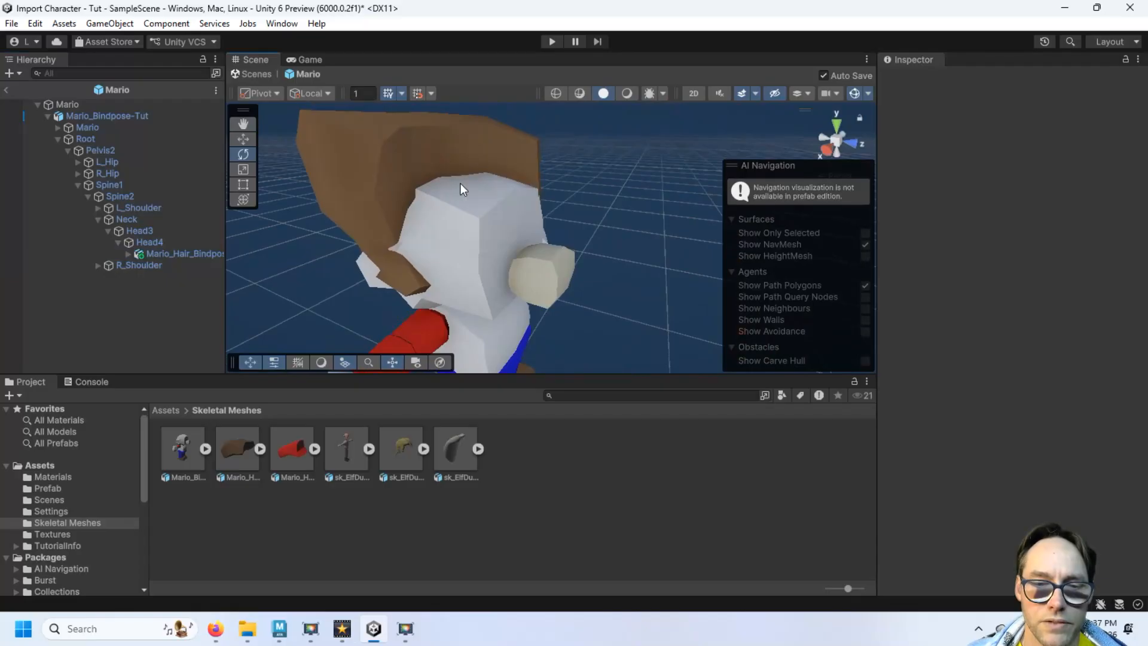
Step: Switch to Maya and display the local rotation axes of the Head4 joint at the top of the head
left_click(280, 629)
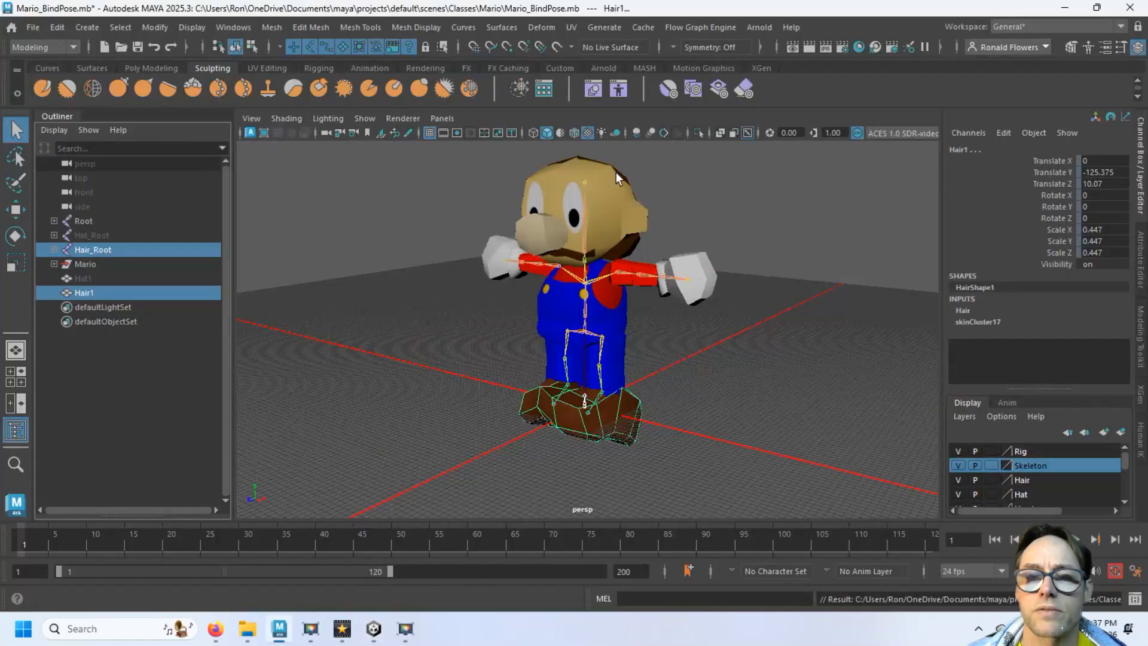
left_click(583, 182)
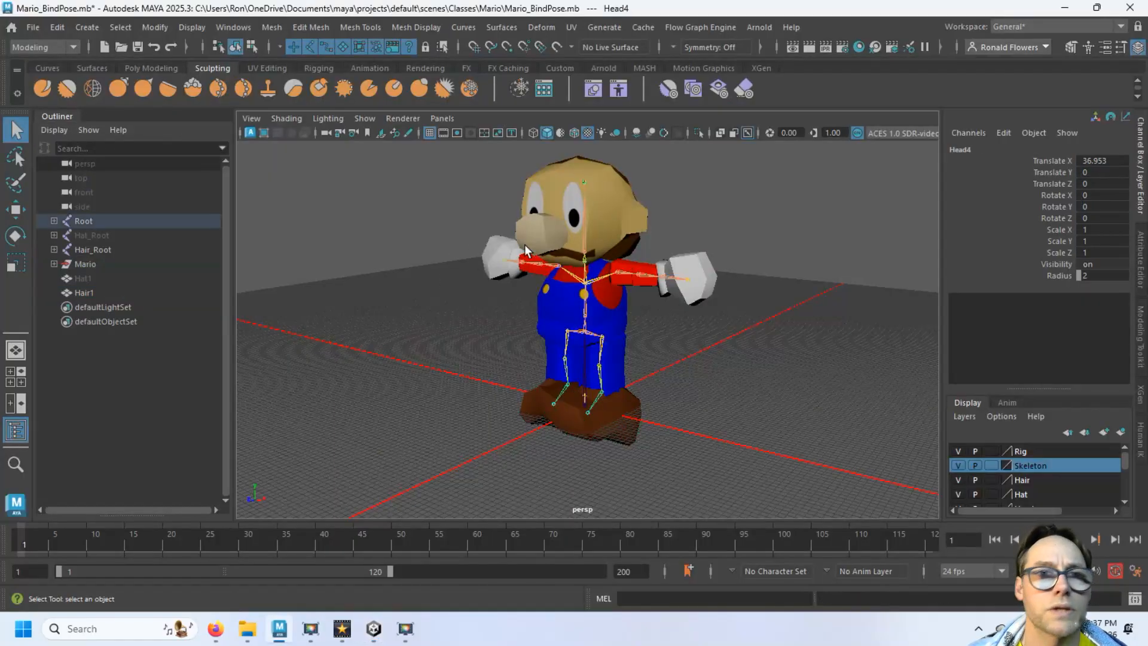
left_click(192, 27)
mouse_move(257, 183)
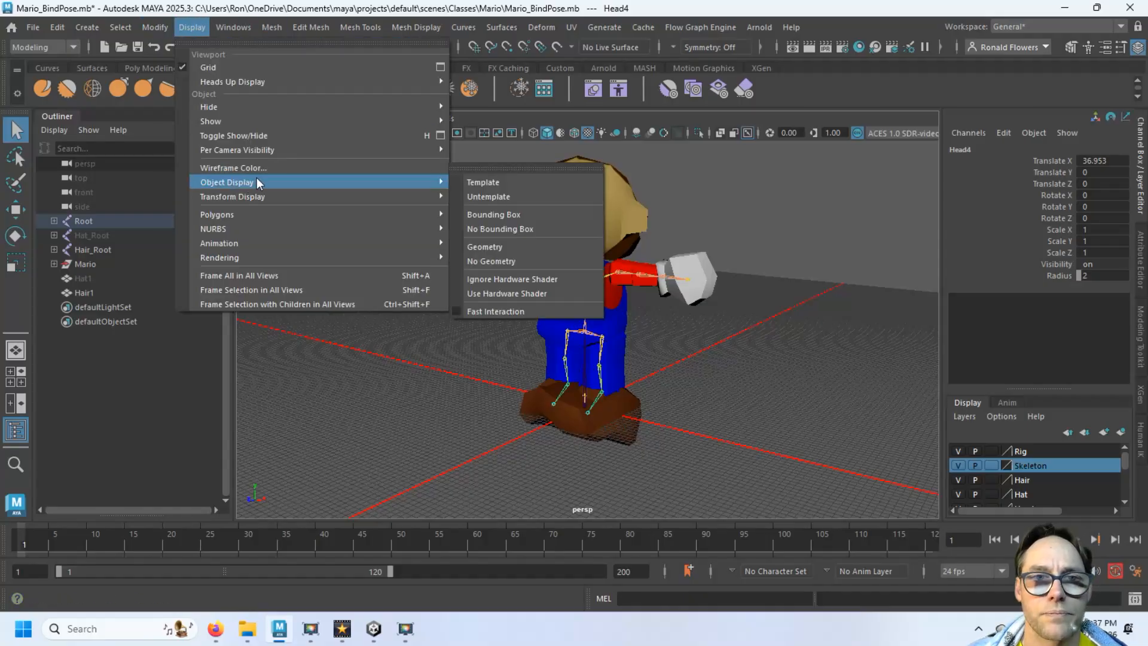
left_click(536, 195)
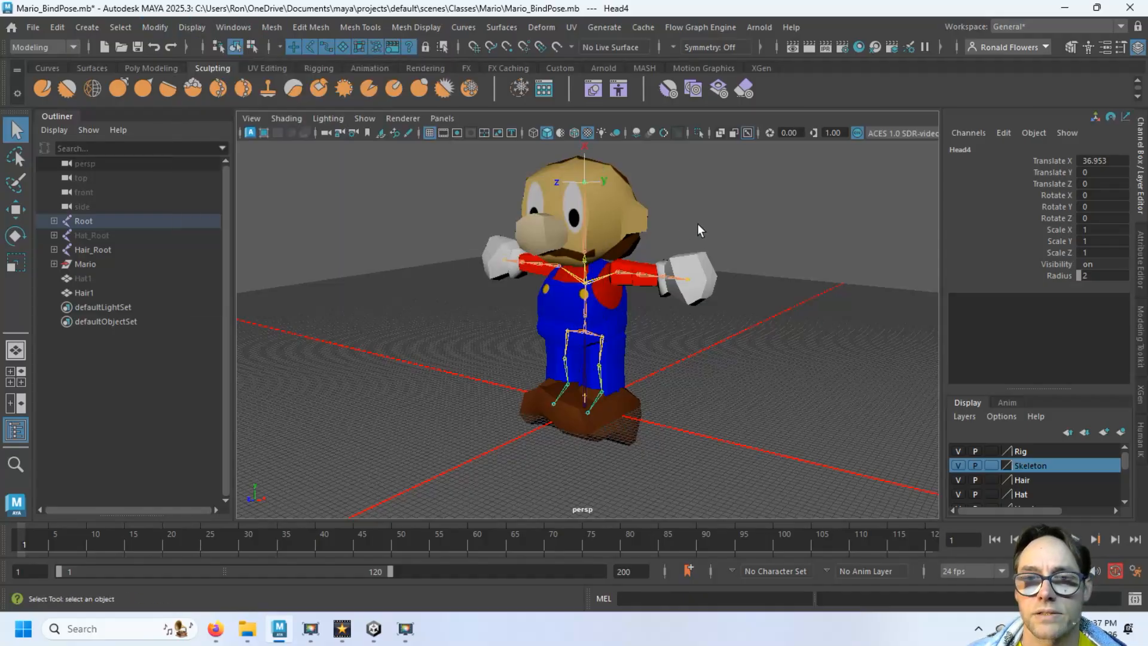
scroll(686, 226, "up", 6)
middle_click_drag(668, 171, 648, 412, "alt")
middle_click_drag(607, 236, 537, 245, "alt")
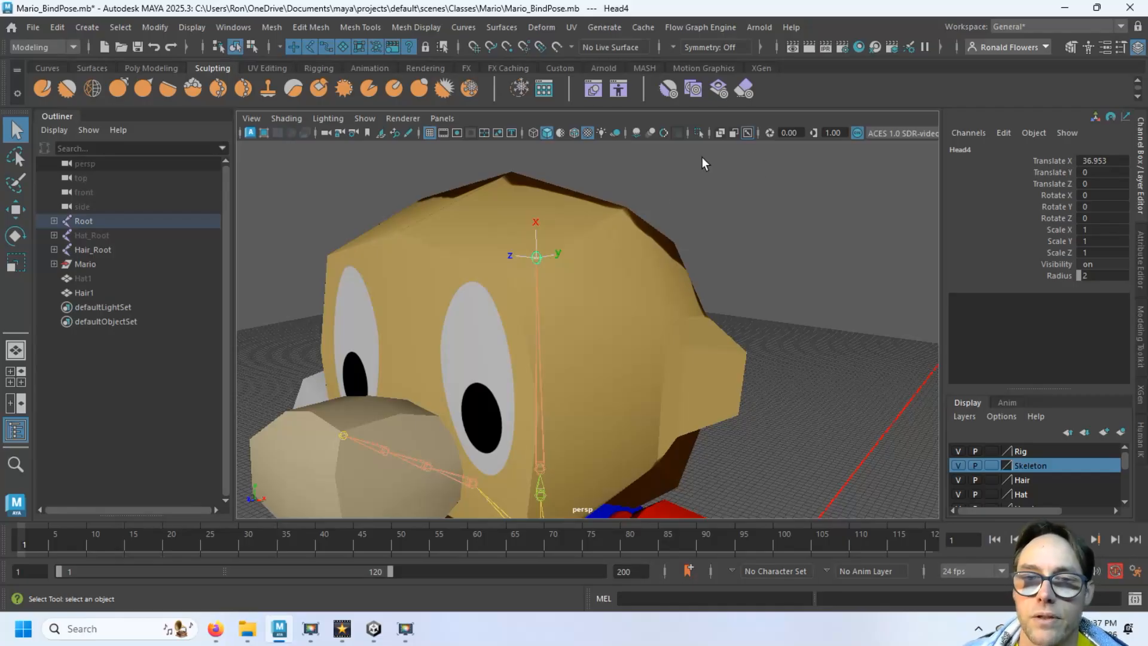
Step: Select Mario's head mesh and unbind its skin from the skeleton, using the Rigging menu set
scroll(586, 272, "down", 10)
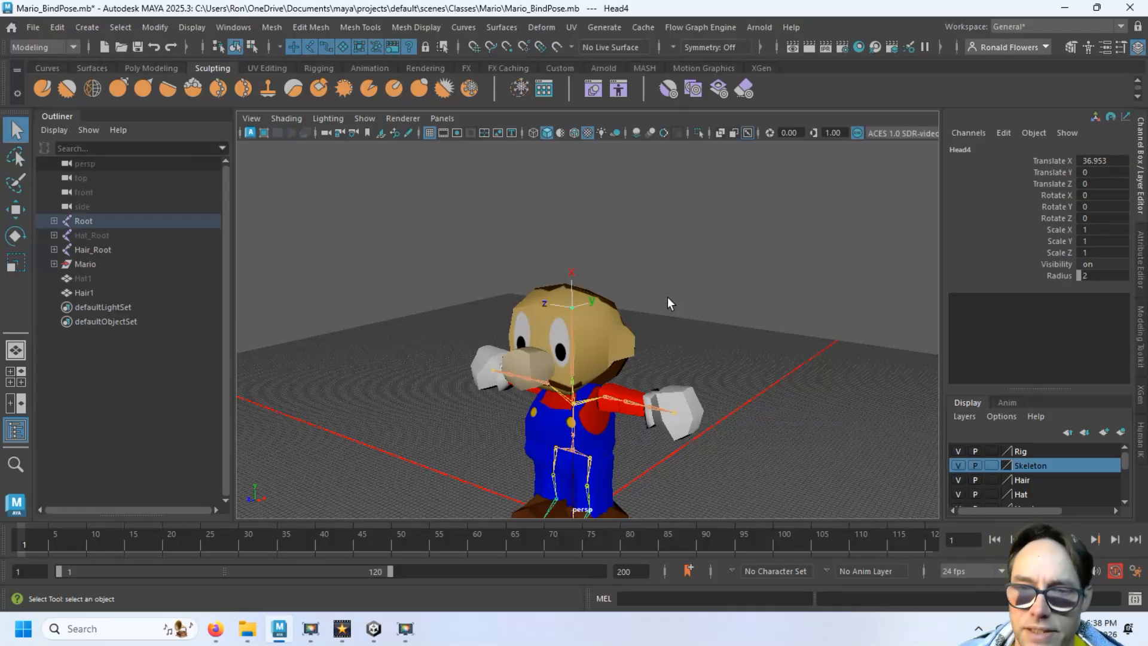
left_click(633, 353)
left_click_drag(633, 352, 565, 367, "alt")
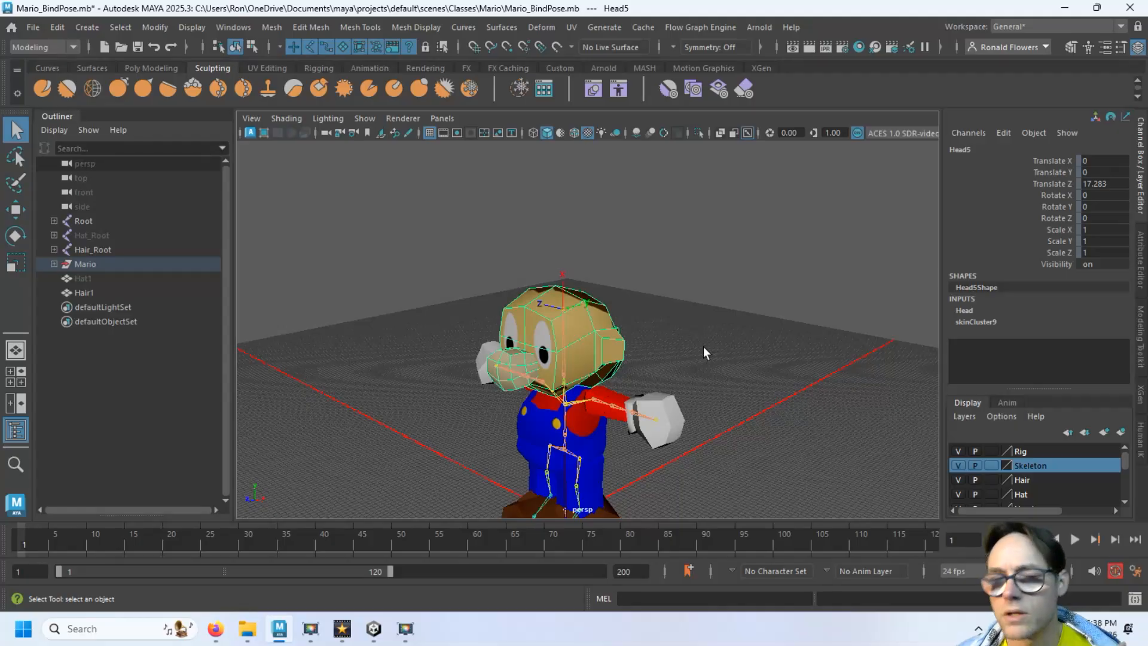
left_click(561, 305)
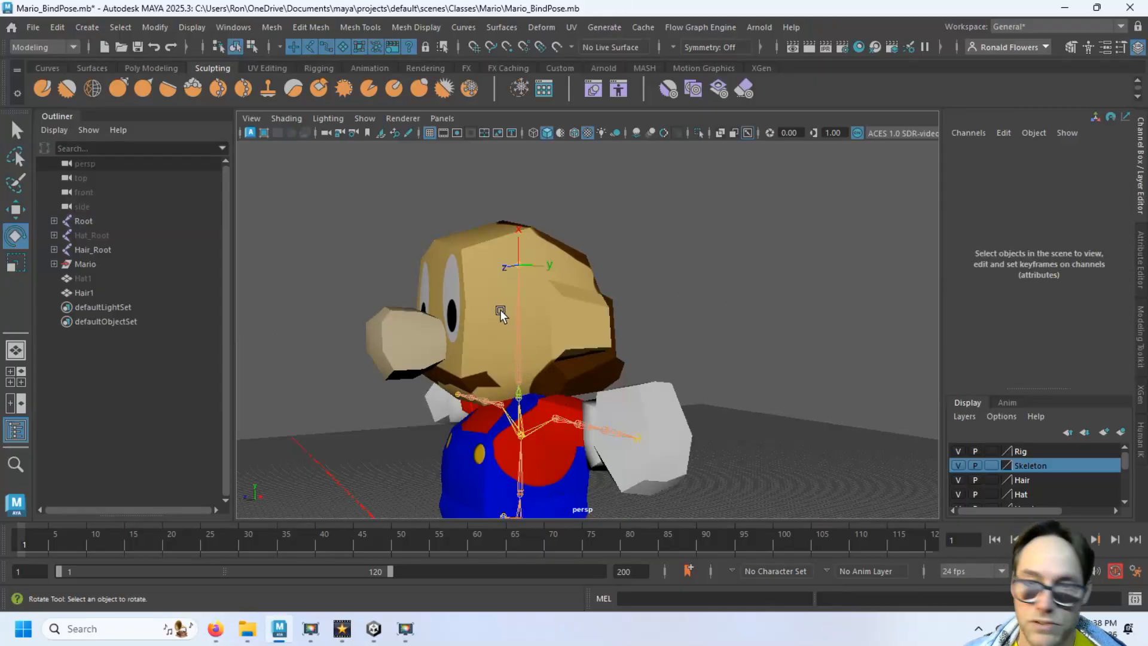
left_click(500, 312)
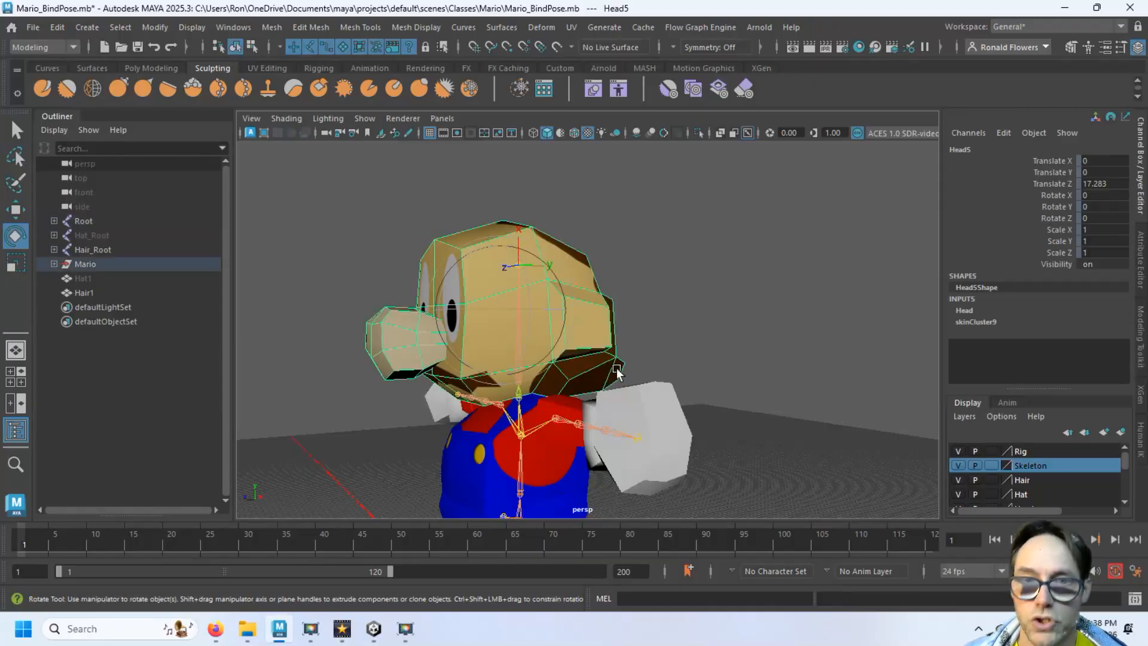
key("q")
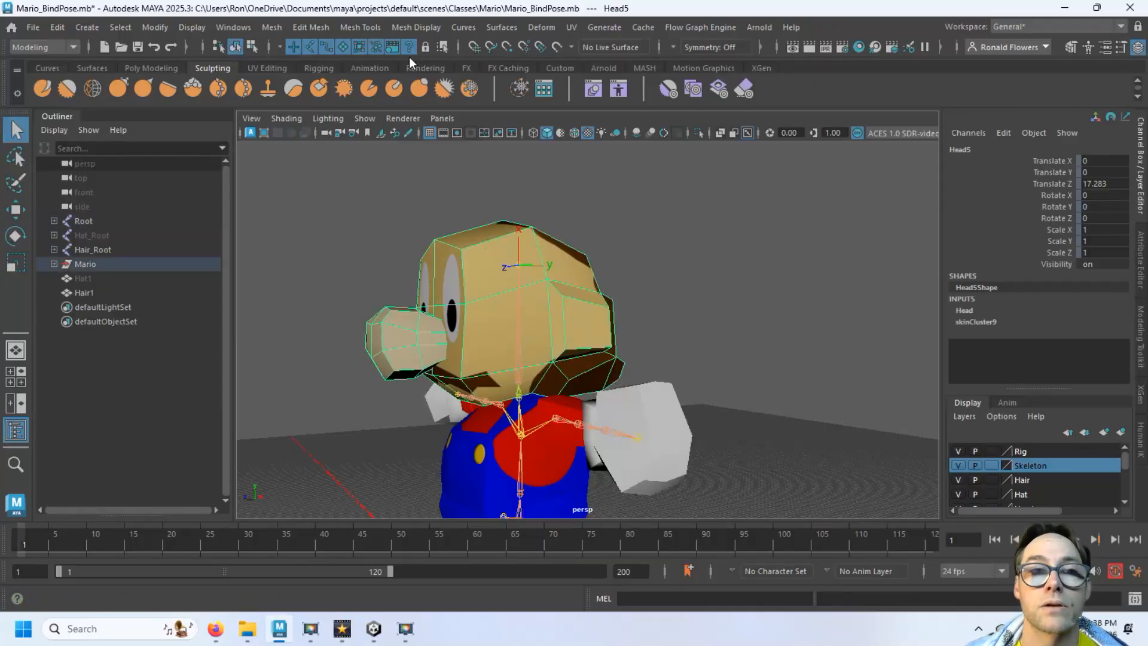
left_click(44, 46)
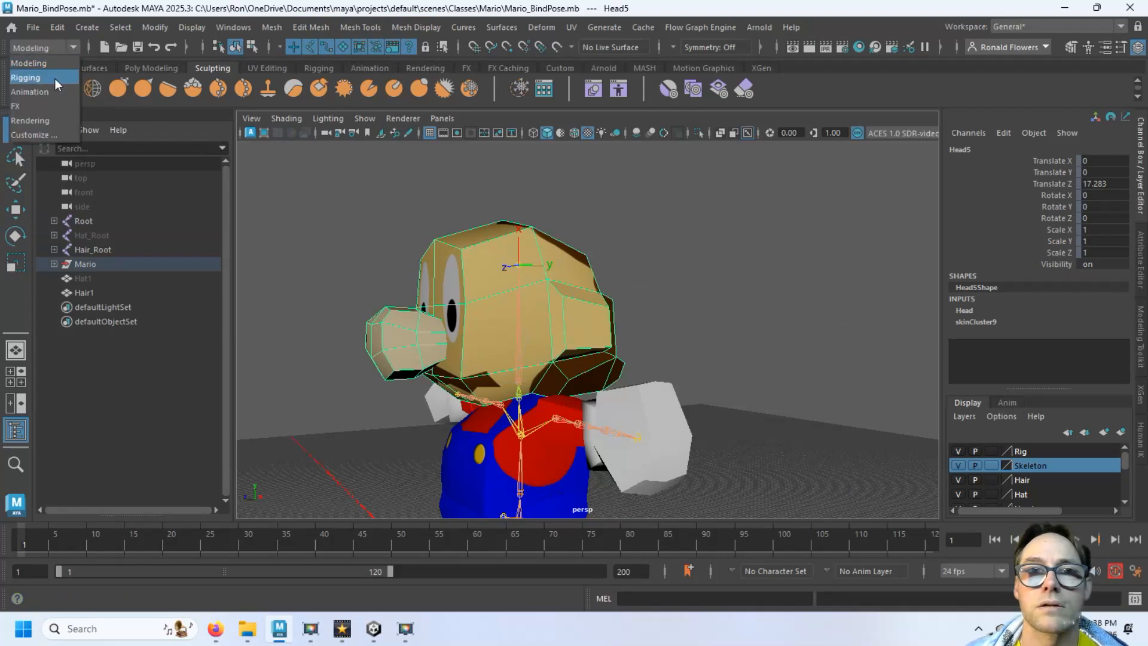
left_click(53, 78)
left_click(320, 31)
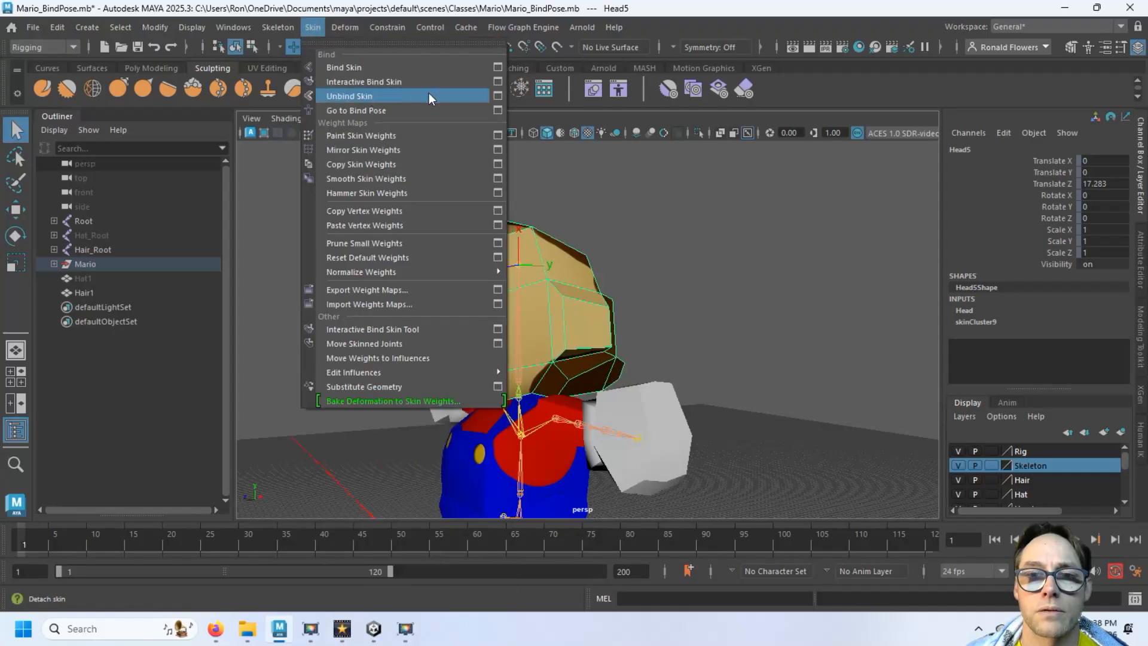
left_click(441, 95)
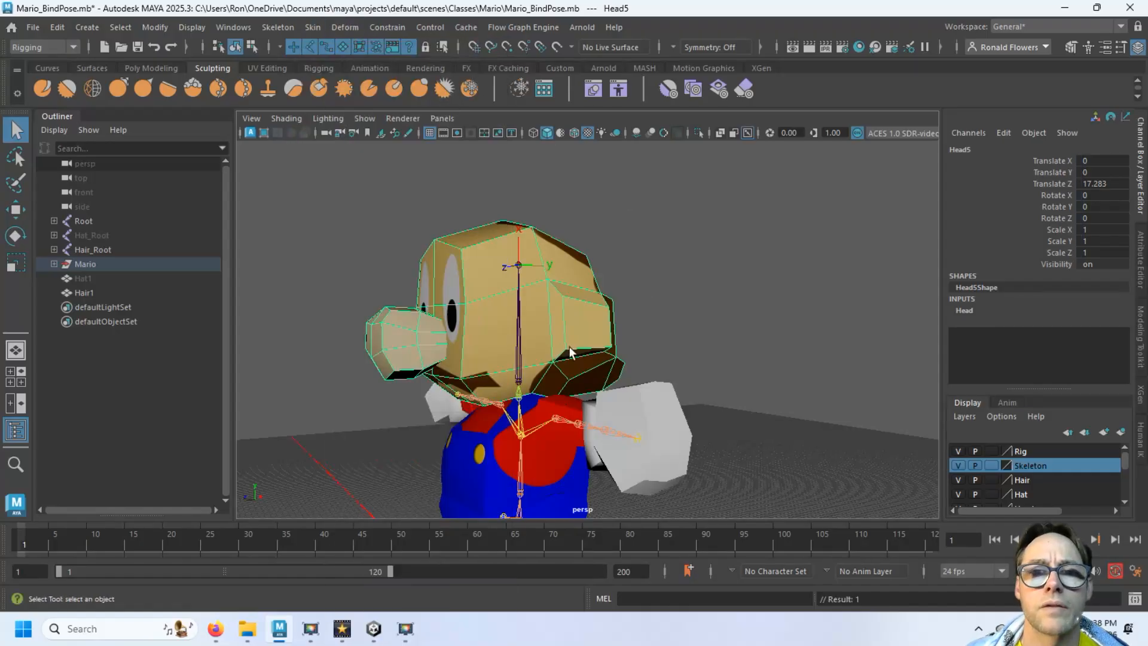
Step: Enable Orient Joint to World in the Orient Joint options and apply it to the Head4 joint
left_click(518, 260)
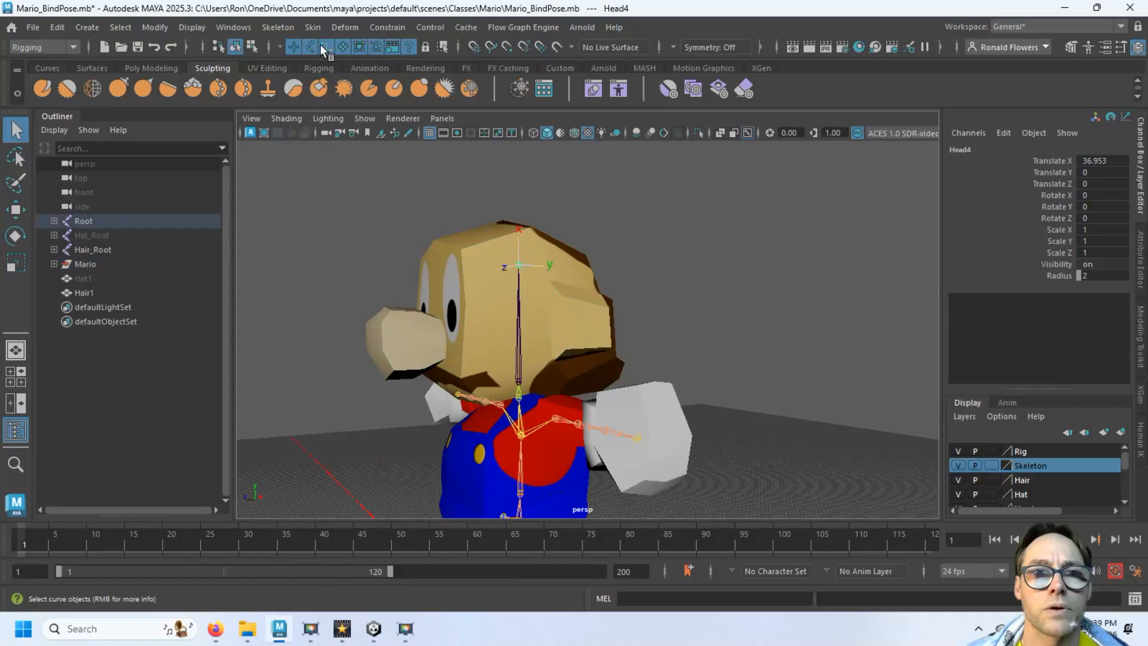
left_click(270, 28)
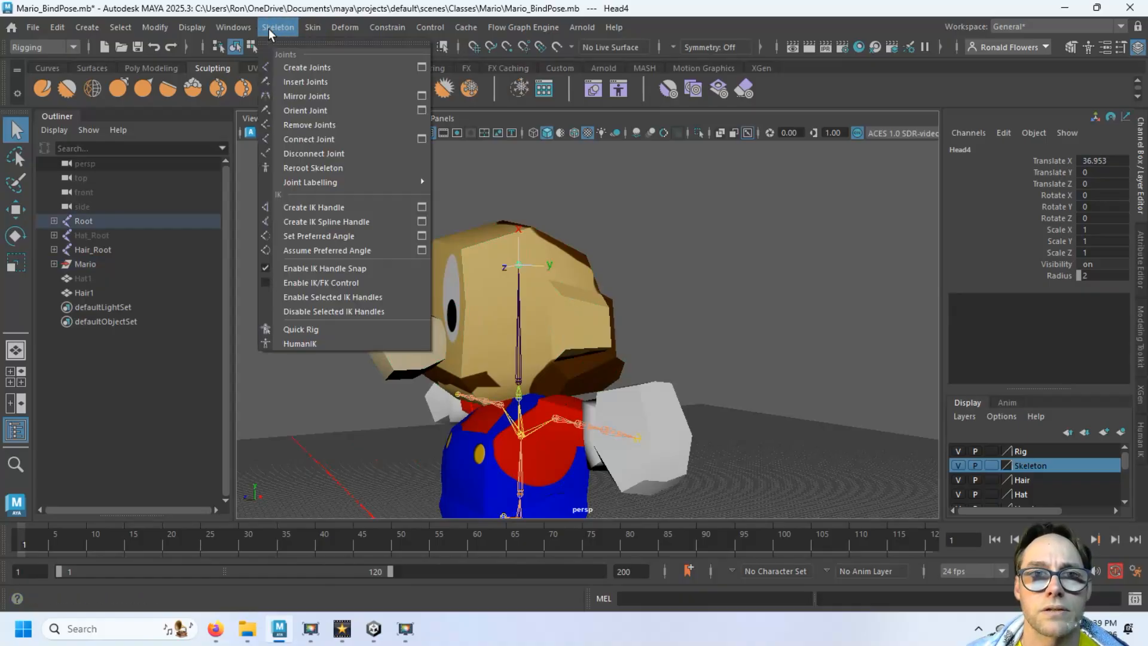
left_click(421, 110)
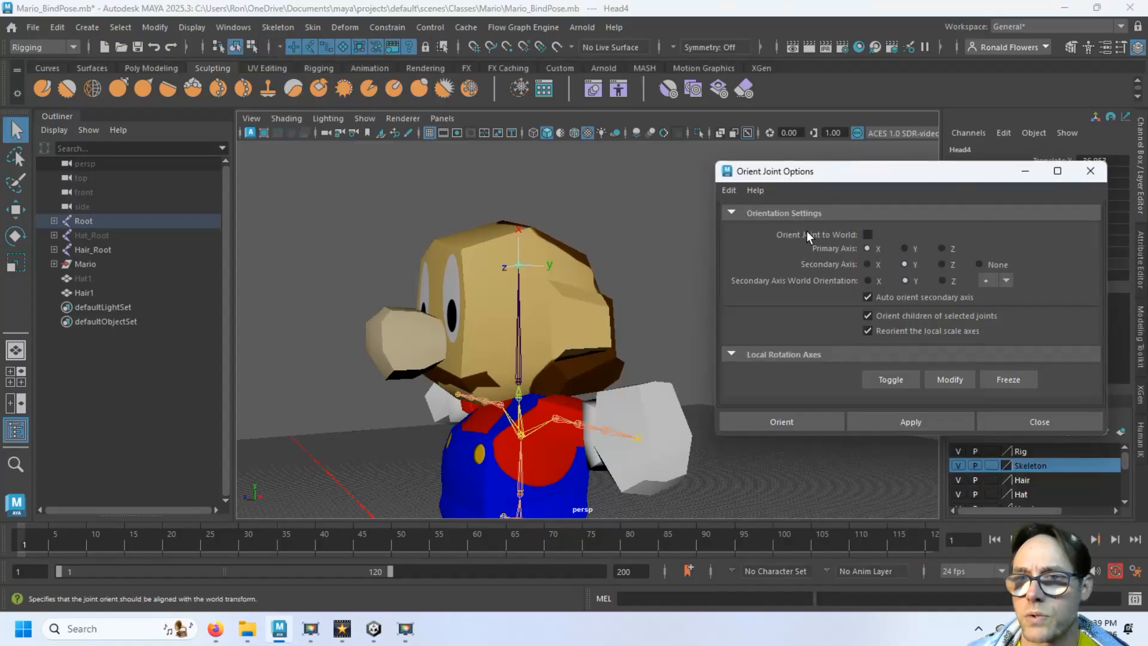
left_click(867, 235)
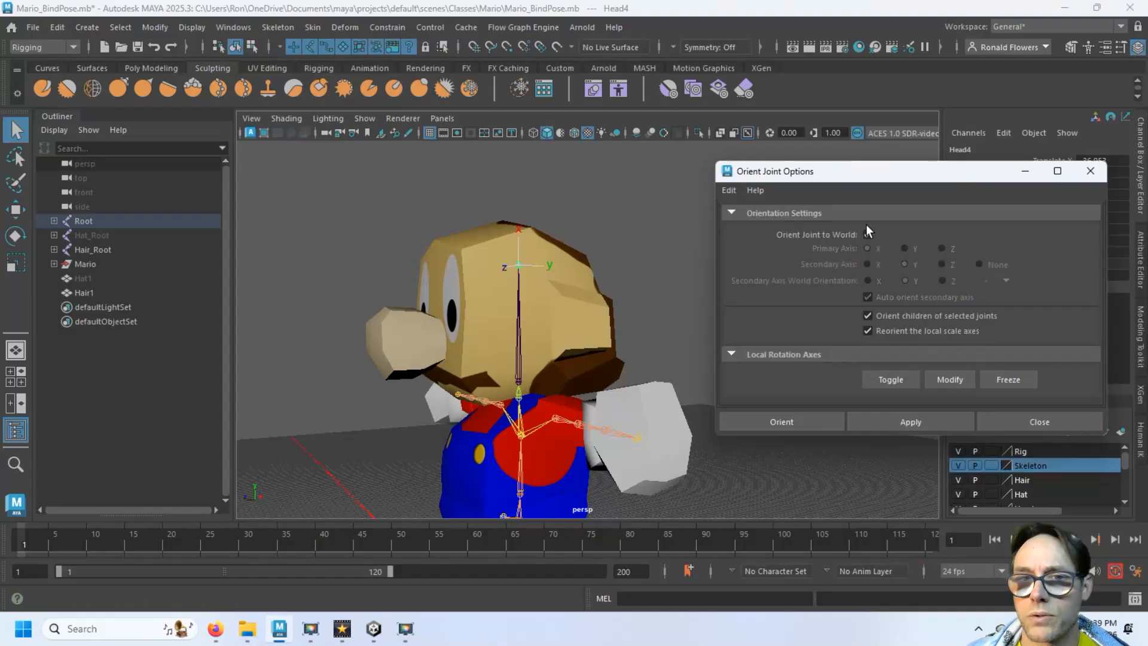
left_click(930, 425)
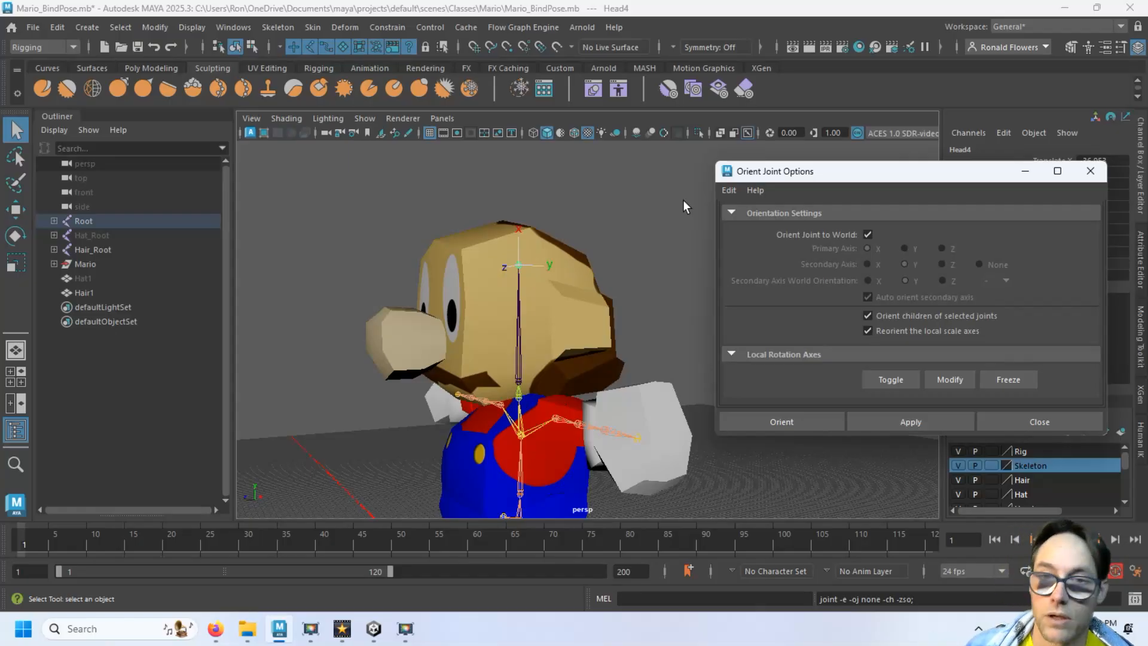
Step: Unparent the Head4 joint to apply the world orientation to it, and parent it back under Head3
key("shift+p")
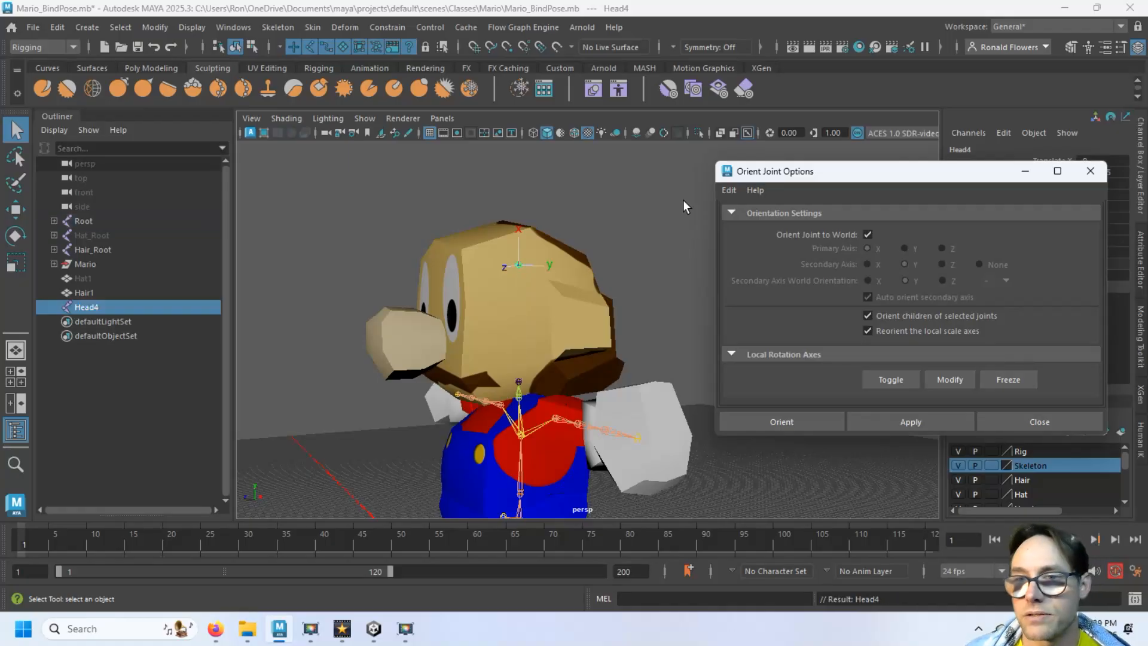
left_click(891, 419)
left_click(520, 383, "shift")
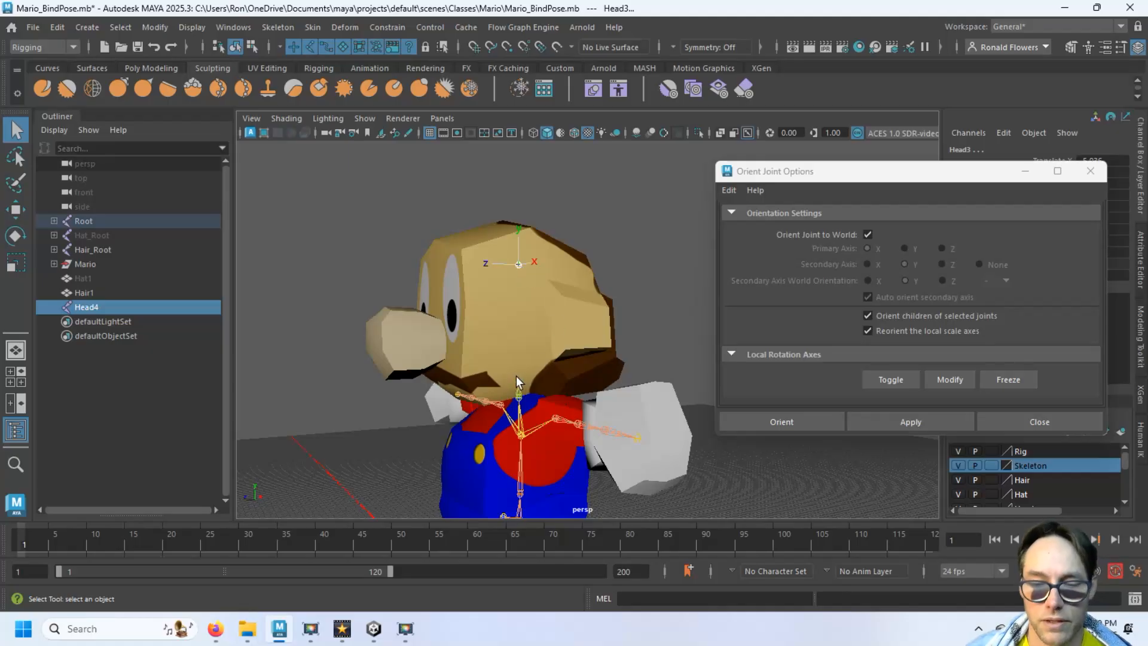
key("p")
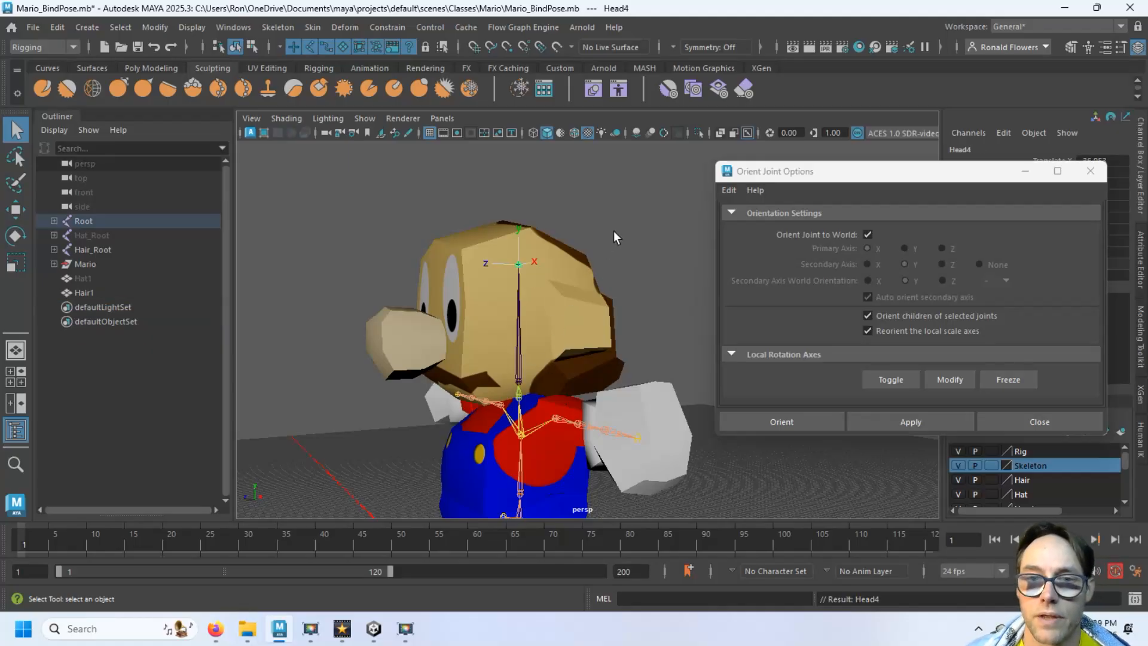
left_click(615, 233)
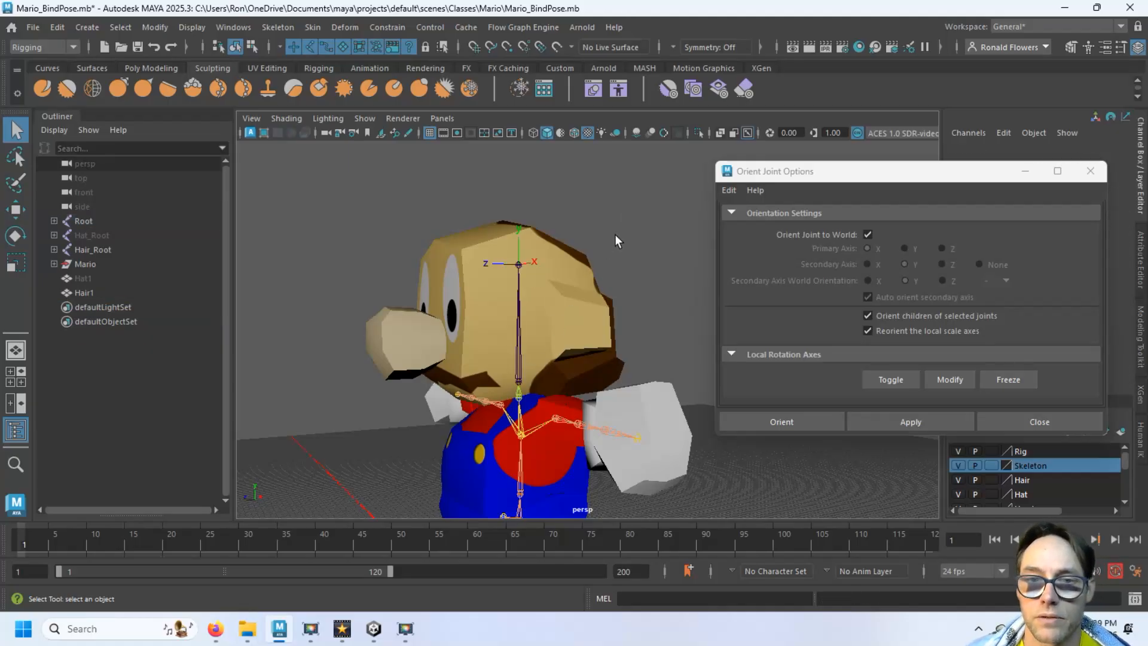
Step: Bind the head mesh to the Head3 joint with Bind to Selected joints, Closest distance and Max influences 1
left_click(554, 337)
left_click(515, 377, "shift")
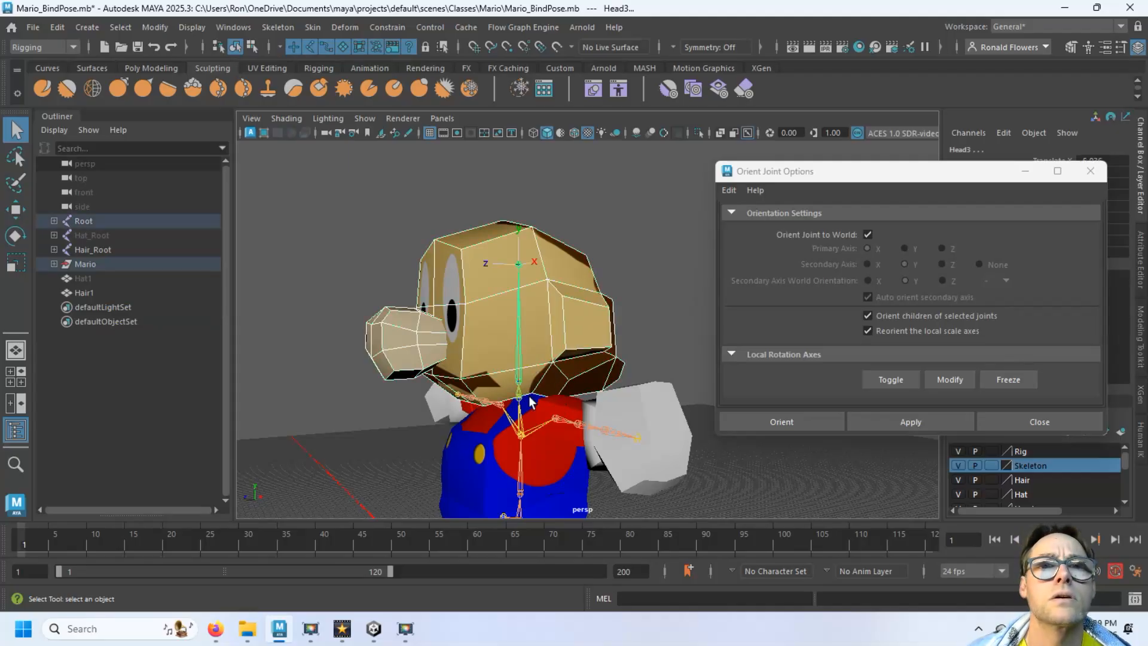
left_click(310, 28)
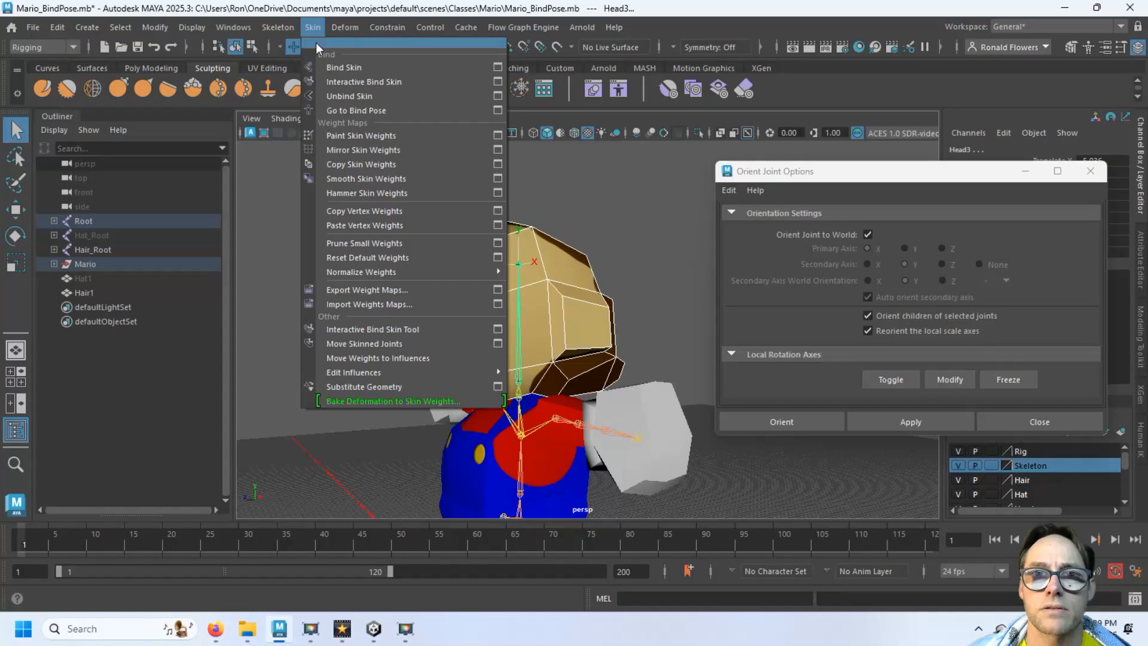
left_click(497, 67)
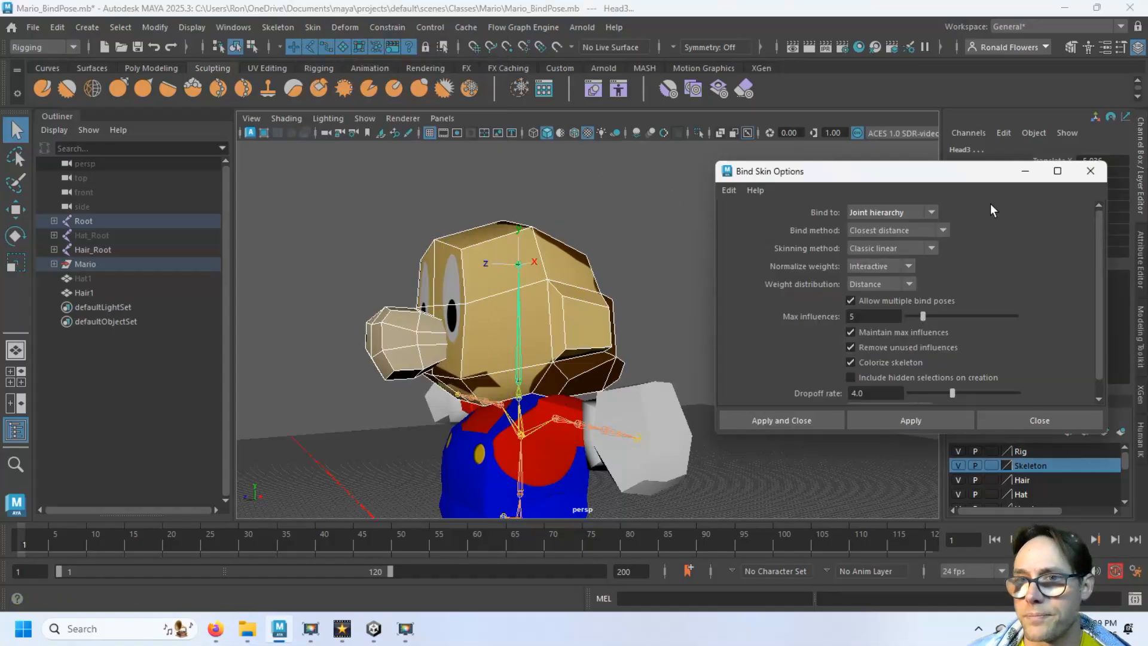
left_click(896, 212)
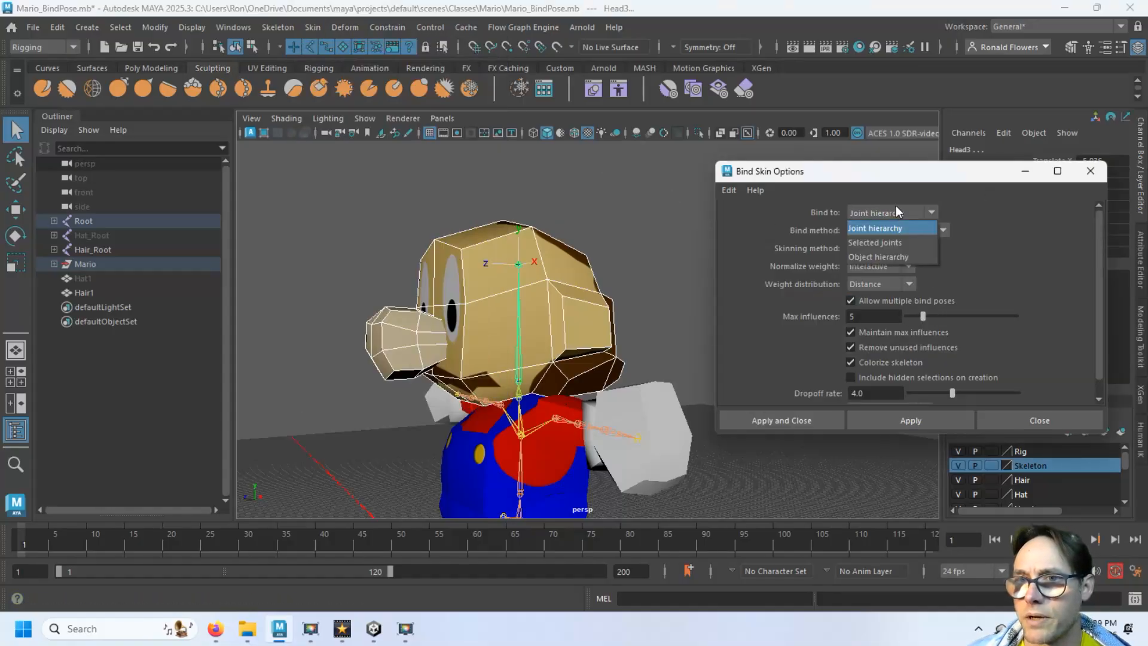
left_click(901, 243)
left_click(922, 230)
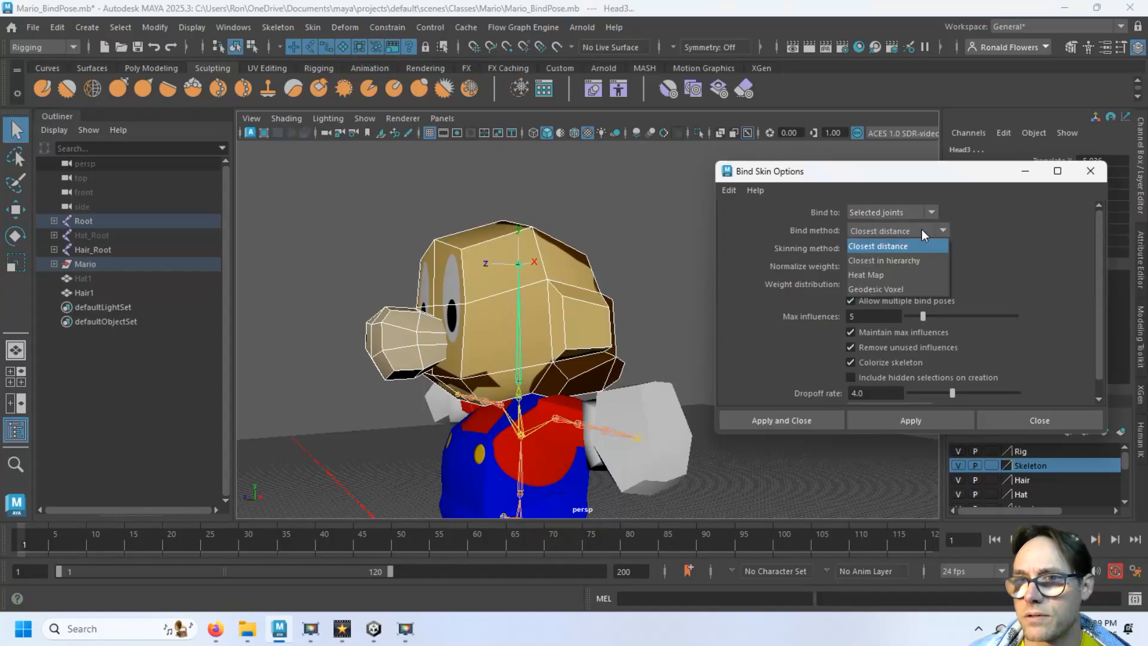
left_click(922, 228)
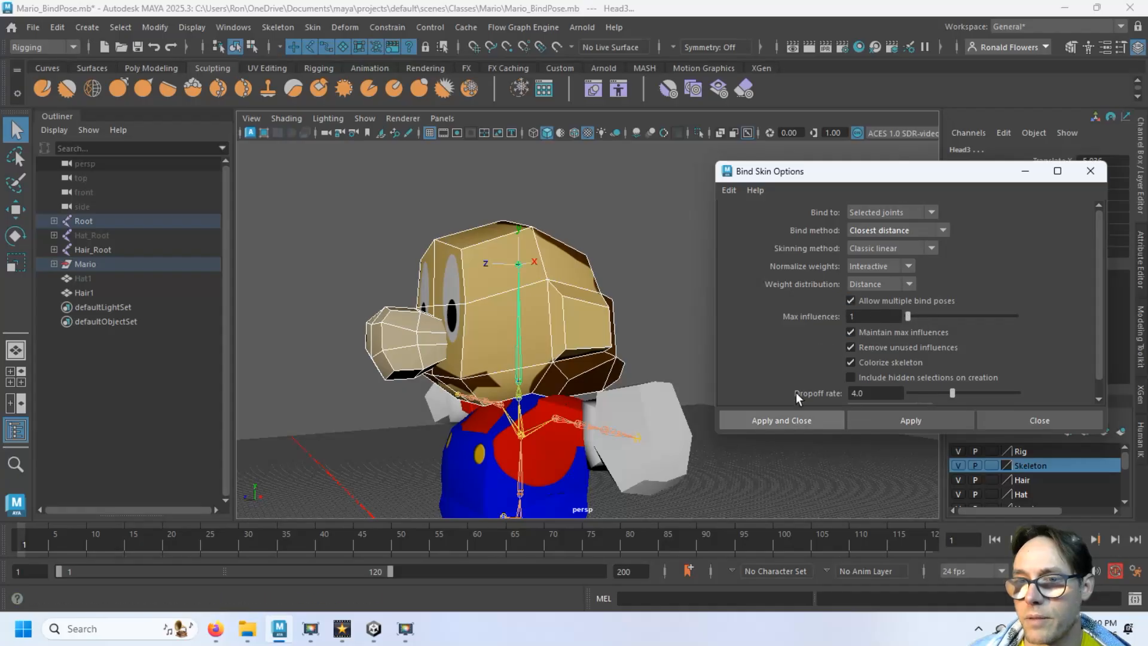
left_click(774, 422)
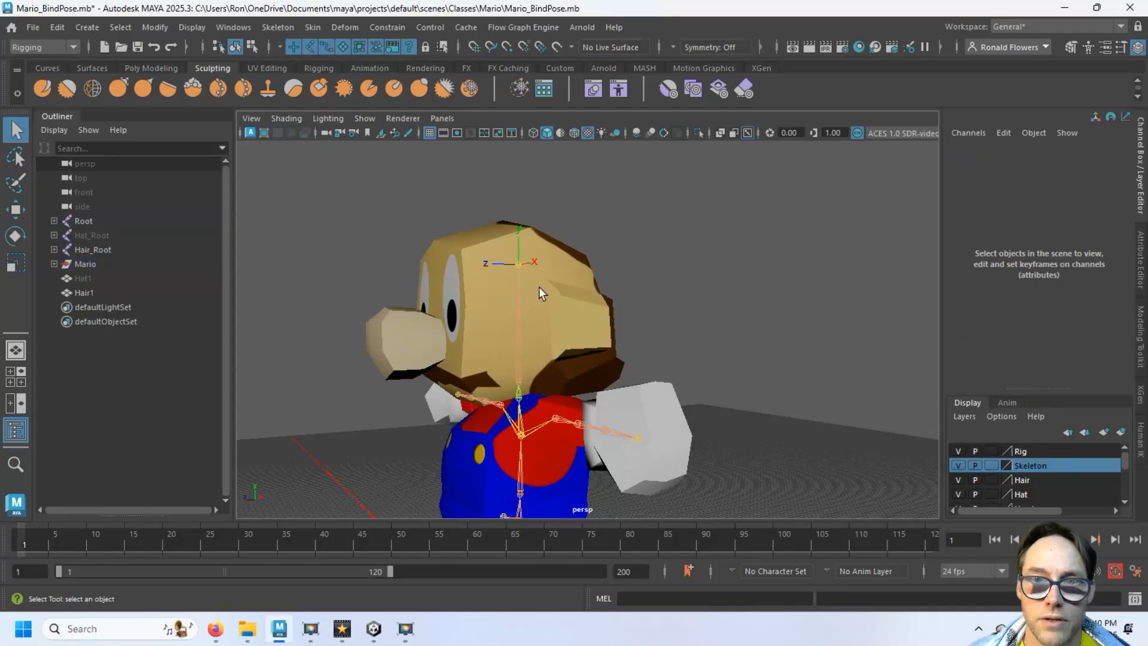
Step: Export the Root skeleton and Mario group as FBX, overwriting Mario_Bindpose-Tut.fbx in the Mario folder
left_click(518, 263)
left_click(671, 274)
scroll(638, 372, "down", 5)
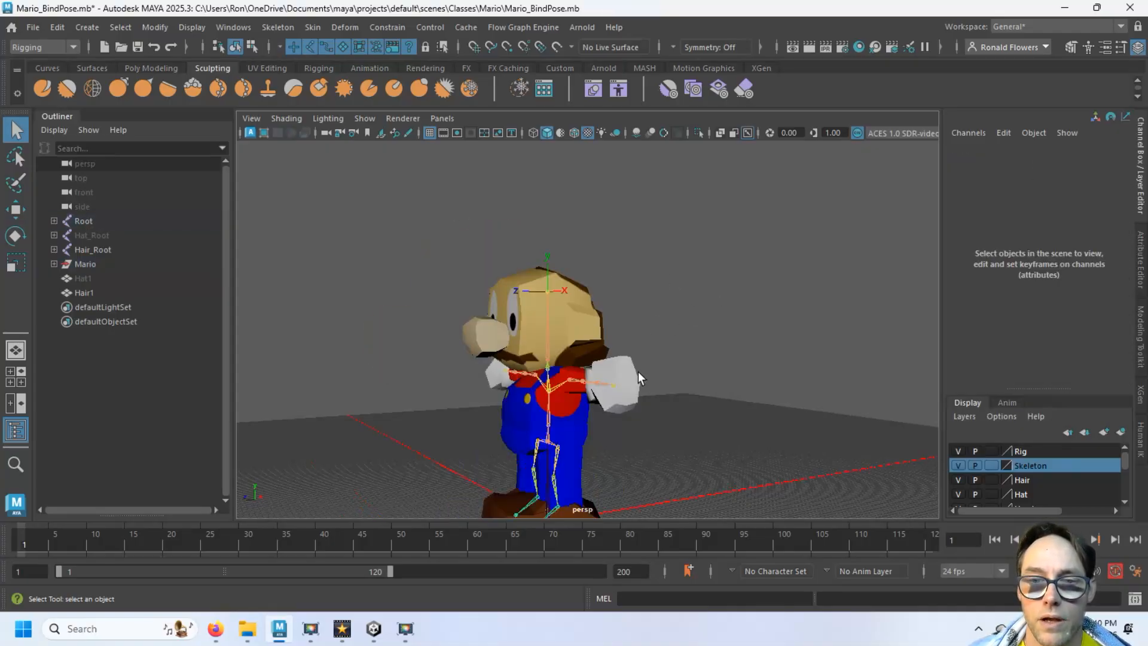
left_click_drag(650, 381, 575, 450, "alt")
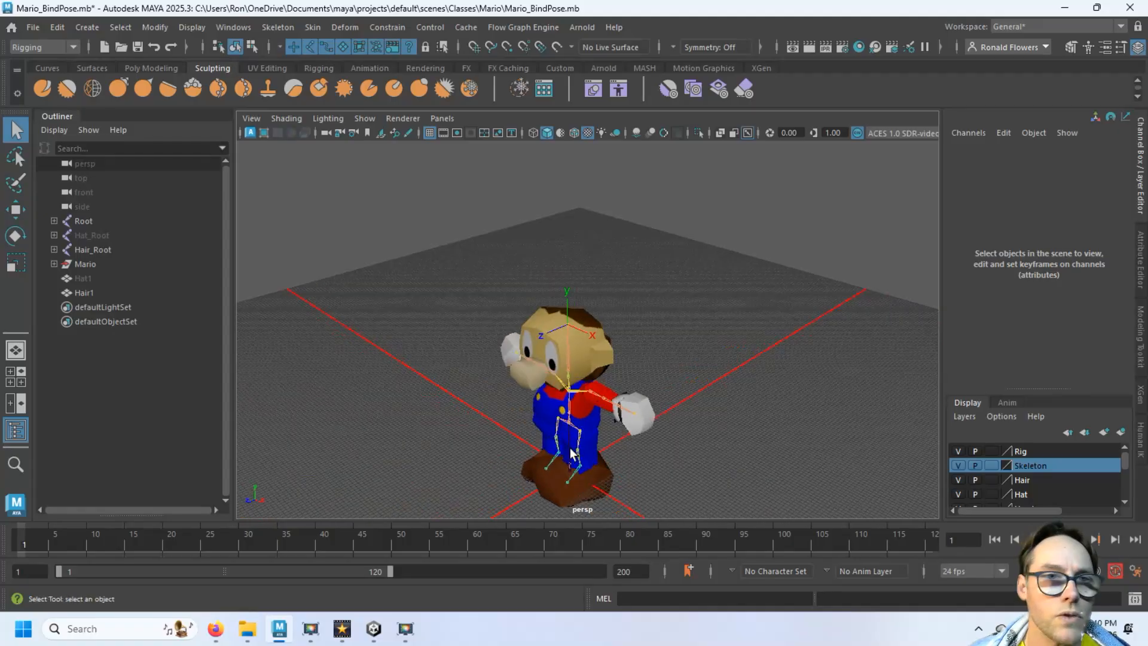
left_click(572, 453)
left_click(130, 265, "ctrl")
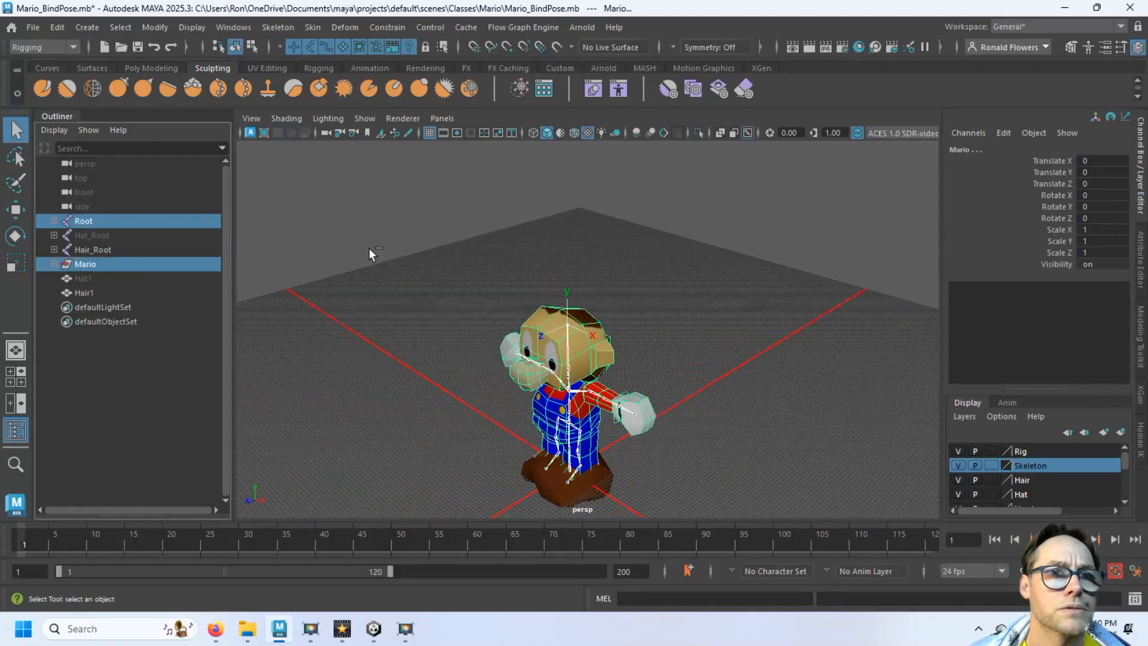
left_click(33, 27)
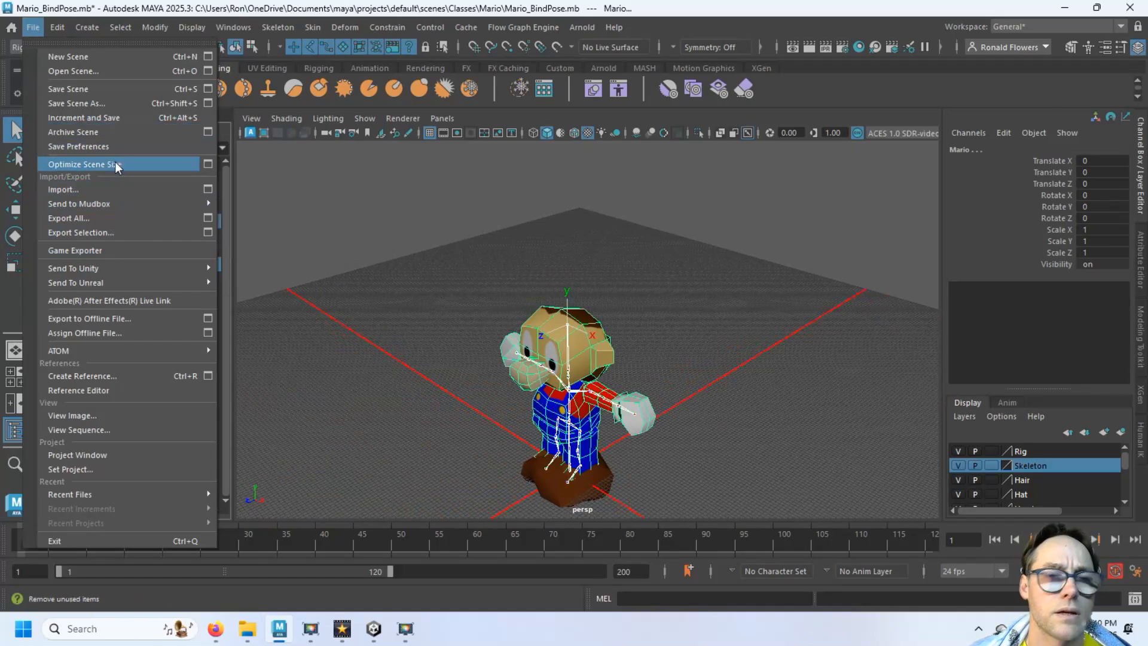
left_click(123, 232)
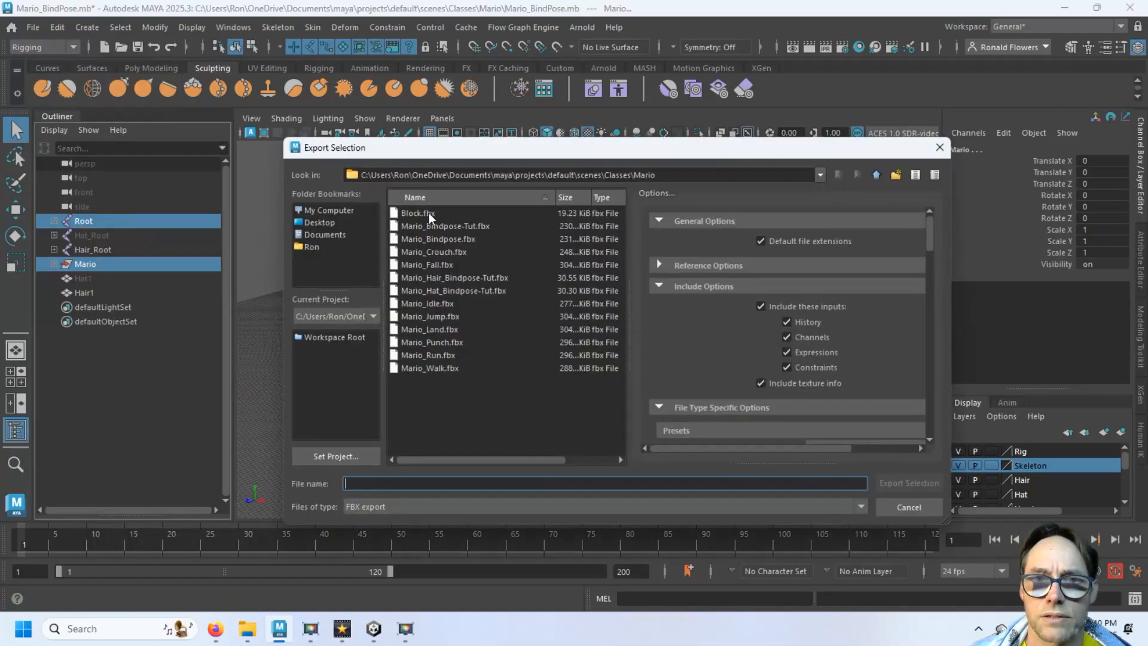
left_click(480, 227)
left_click(899, 482)
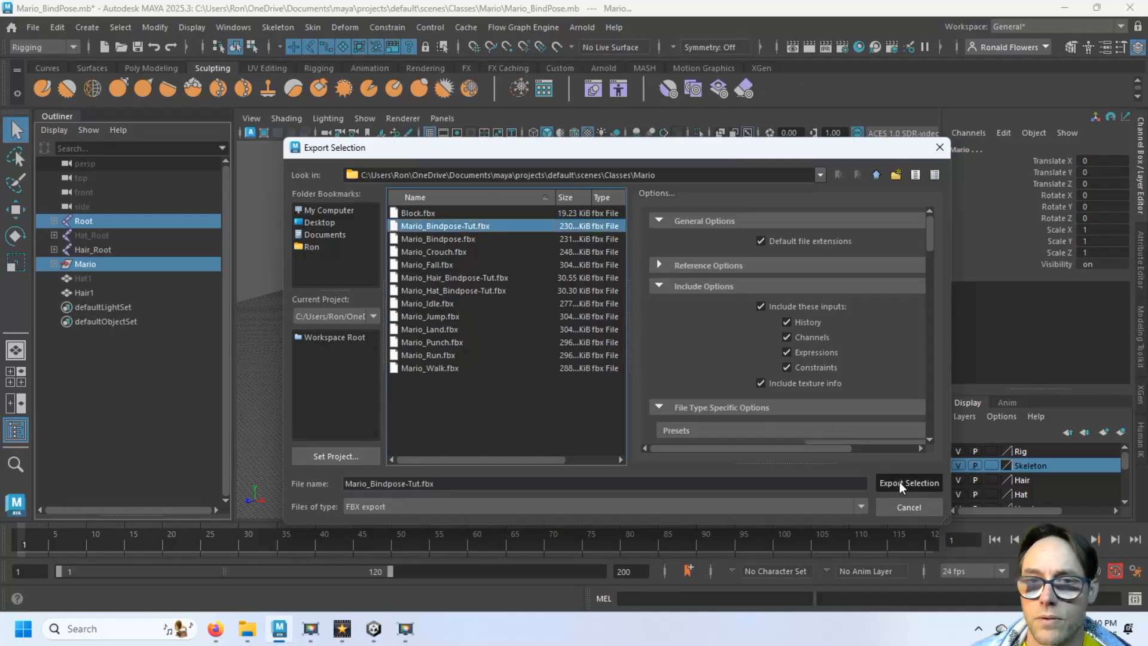
left_click(583, 351)
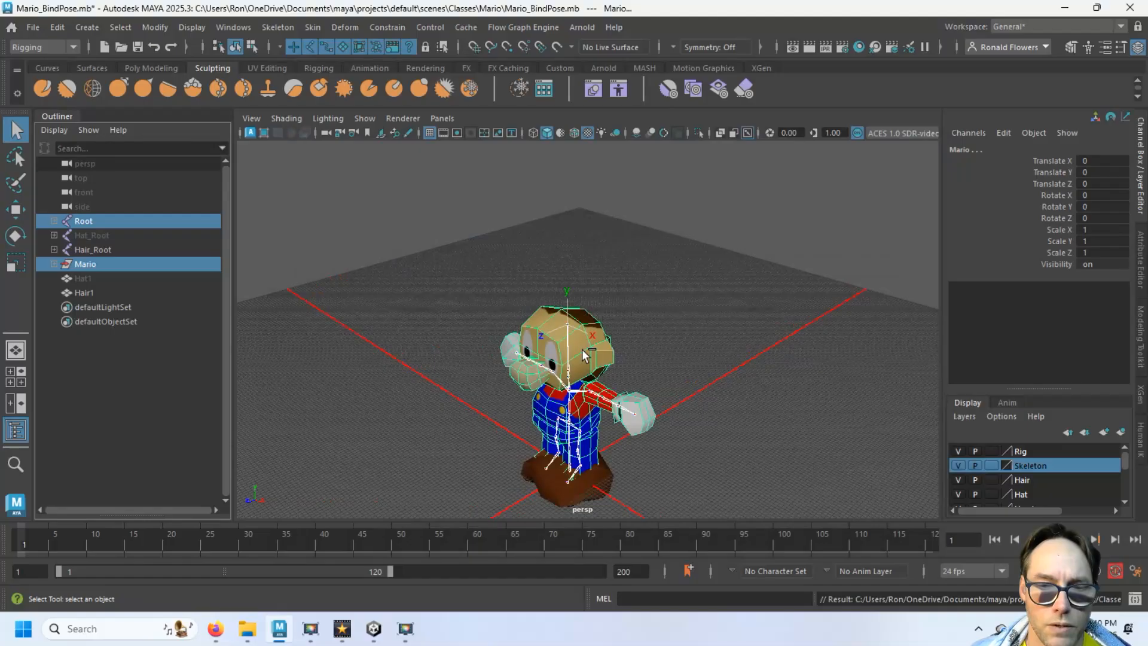
Step: Switch to Unity and delete Mario_Bindpose-Tut from both the Mario prefab and the Skeletal Meshes folder
left_click(374, 629)
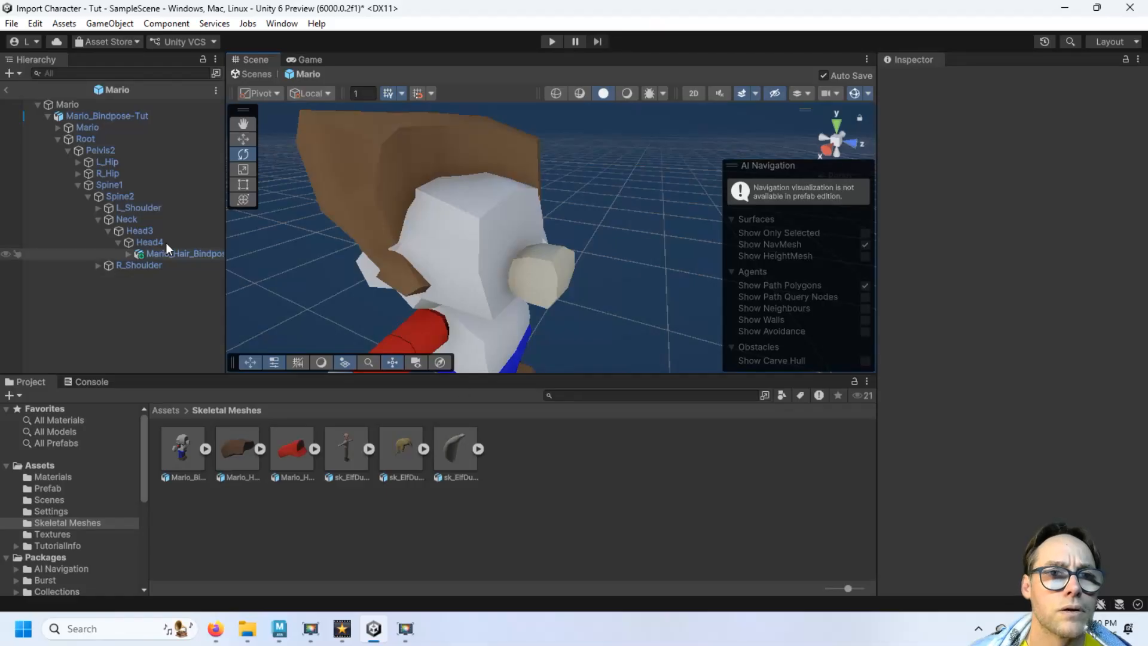
left_click(127, 117)
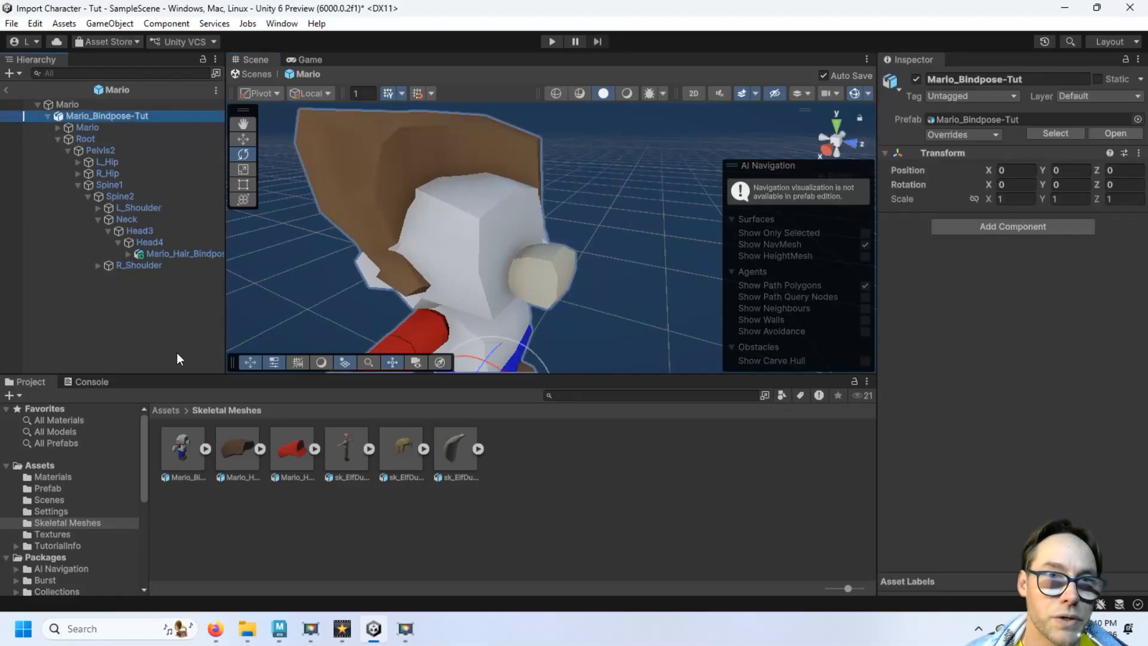
key("Delete")
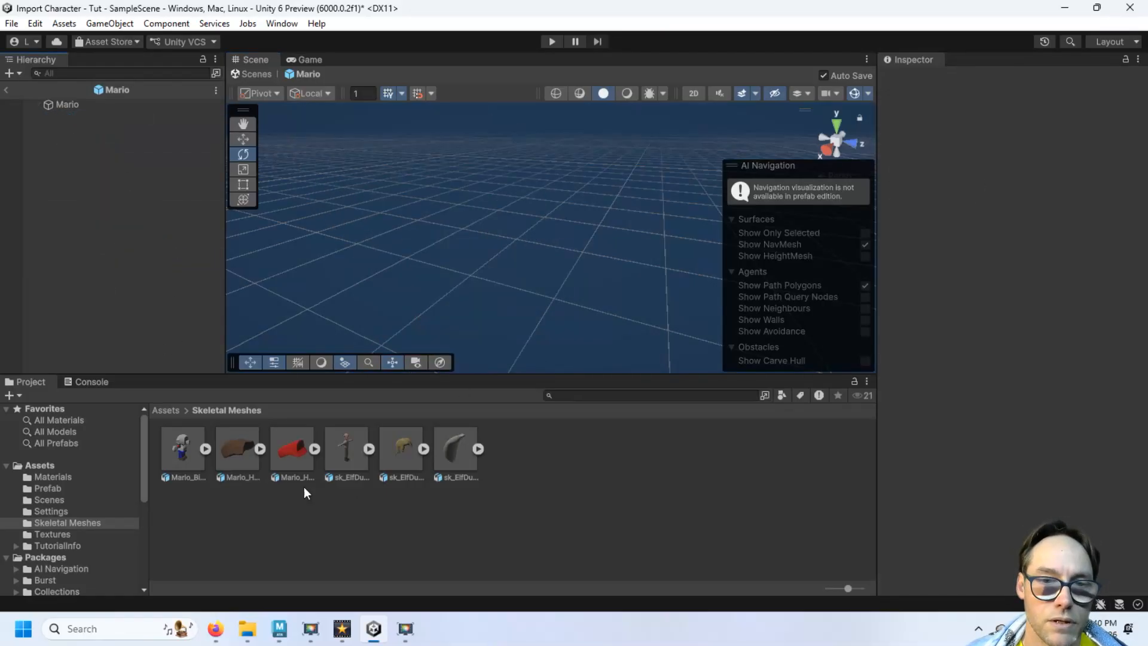
left_click(189, 455)
key("Delete")
left_click(607, 347)
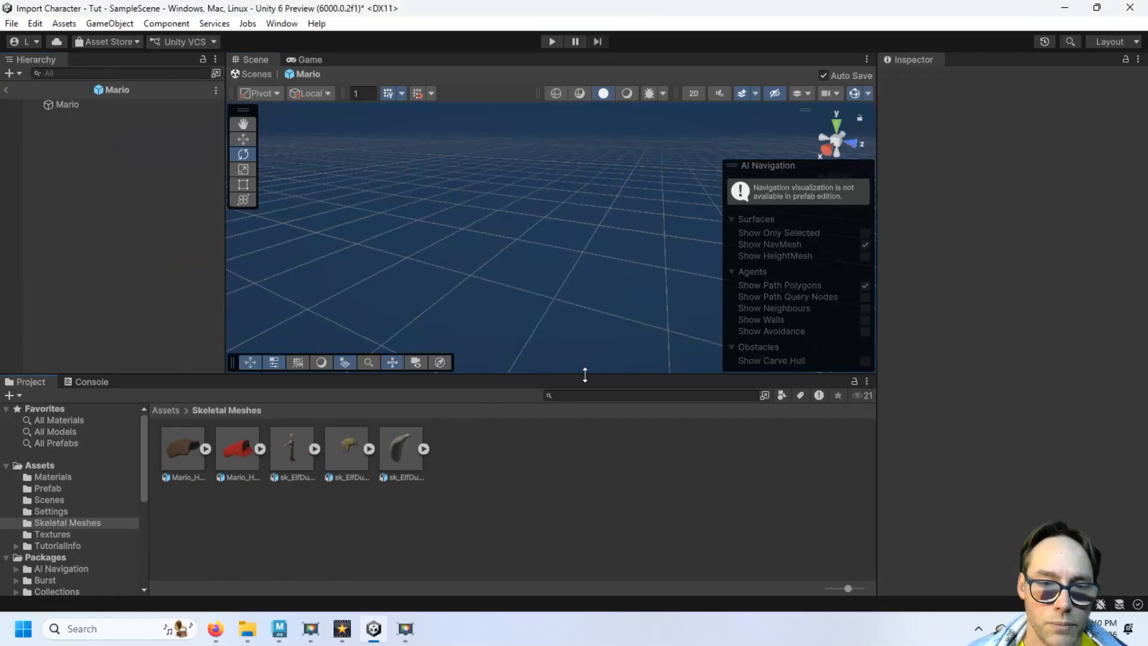
Step: Import the re-exported Mario_Bindpose-Tut.fbx from the Mario folder into Skeletal Meshes and place it under Mario in the prefab
left_click(251, 638)
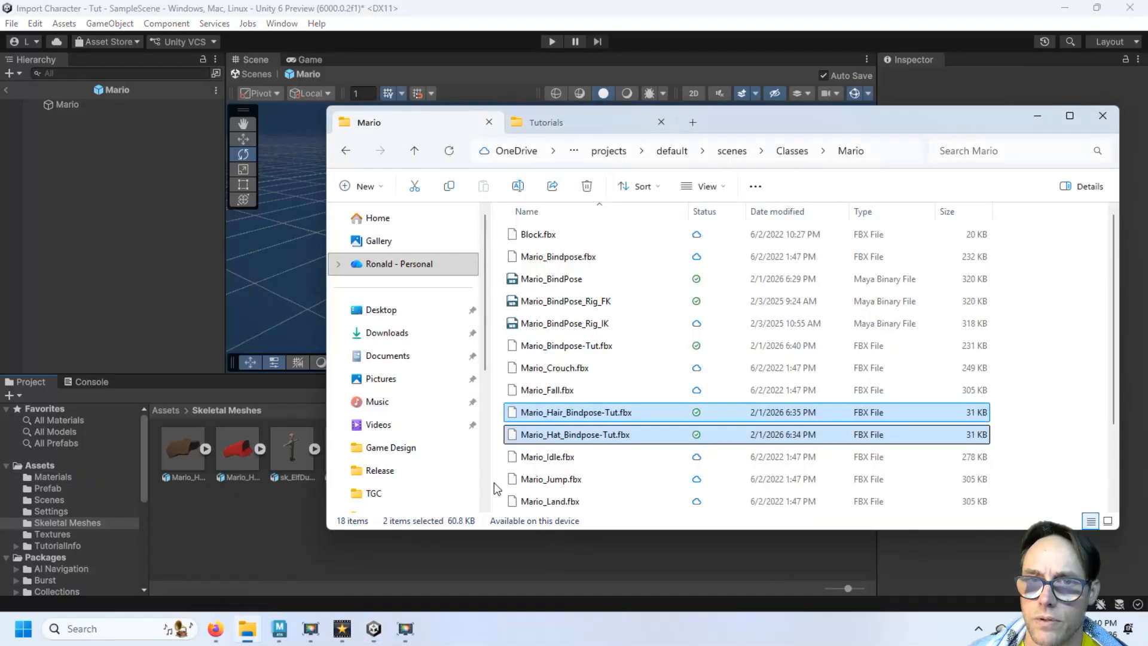
left_click(582, 345)
left_click_drag(541, 347, 274, 529)
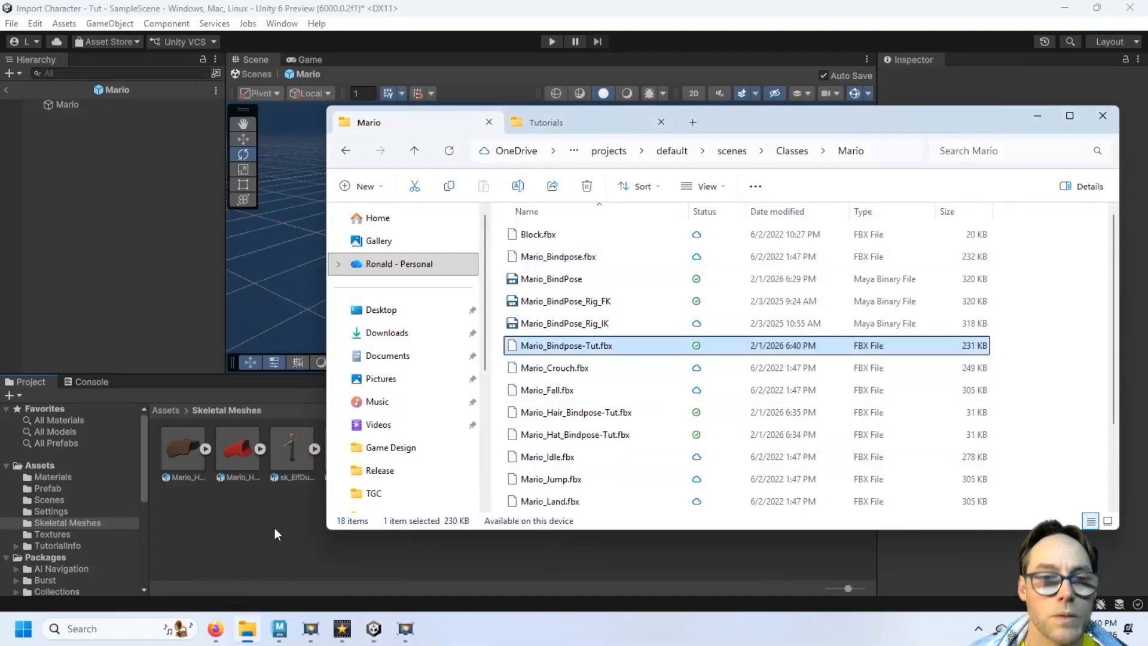
left_click(275, 526)
left_click_drag(174, 454, 116, 218)
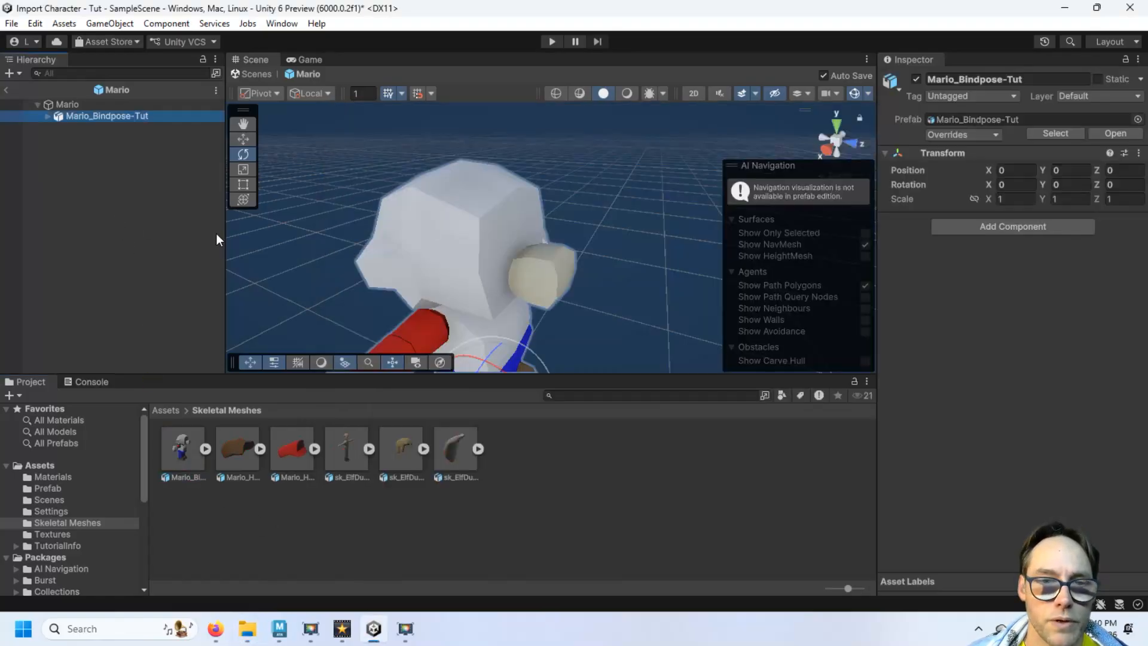
Step: Expand the Mario_Bindpose-Tut skeleton from Root to Head4 and attach Mario_Hair_Bindpose-Tut as a child of the Head4 joint
left_click(48, 116)
left_click(59, 141)
left_click(67, 151)
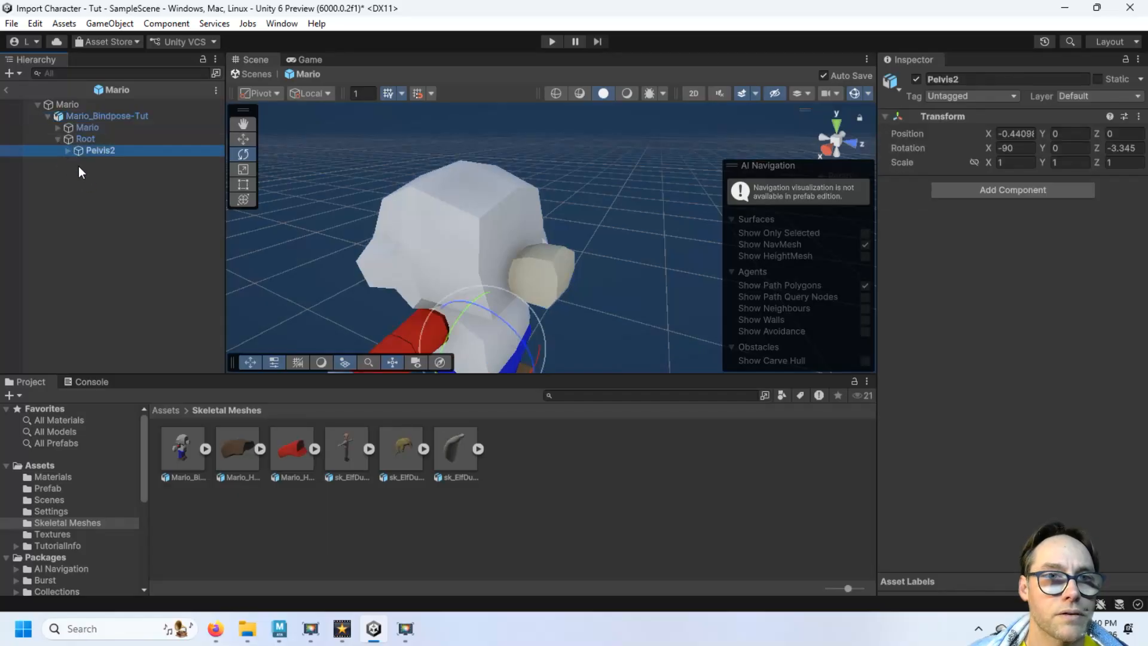
left_click(68, 150)
left_click(77, 185)
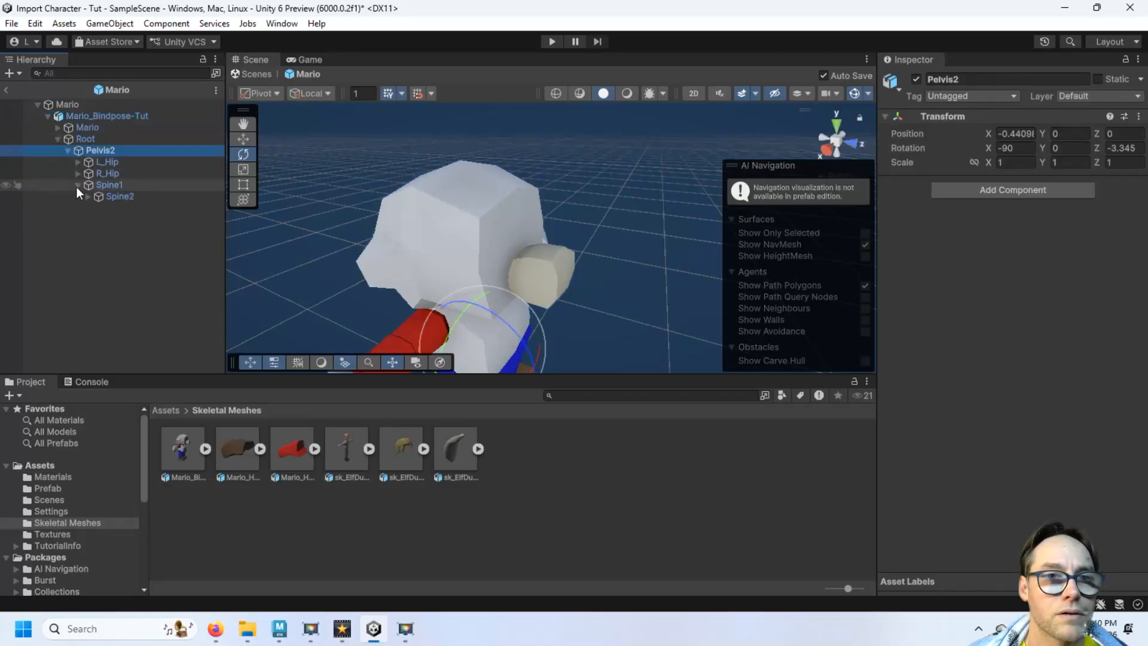
left_click(87, 196)
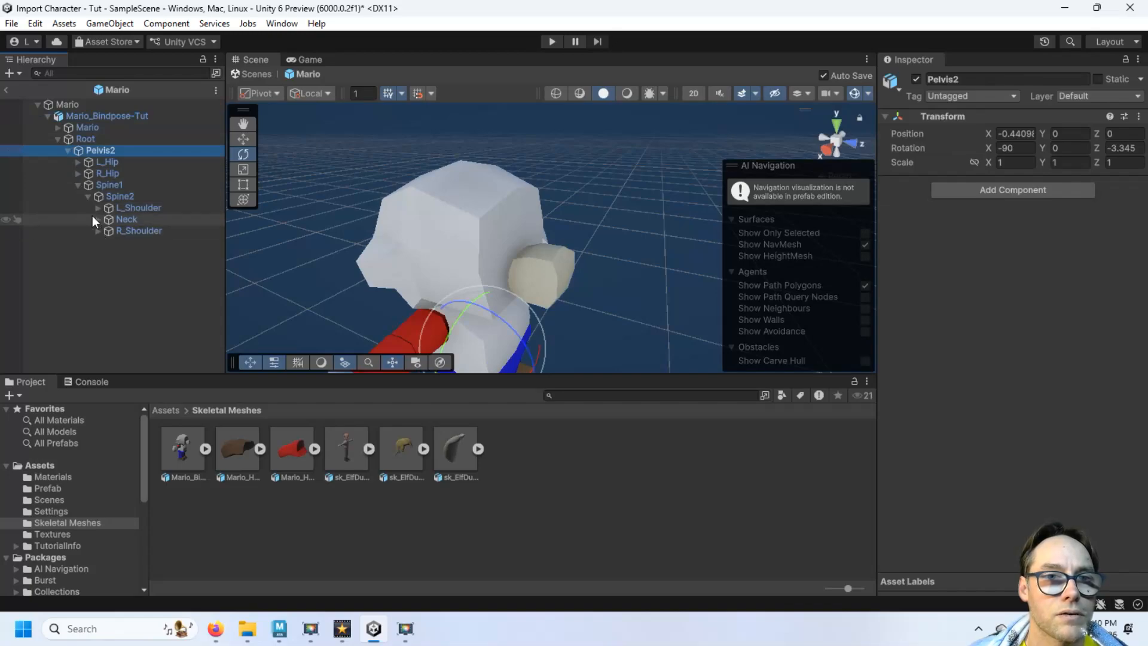
left_click(94, 217)
left_click(98, 219)
left_click(108, 230)
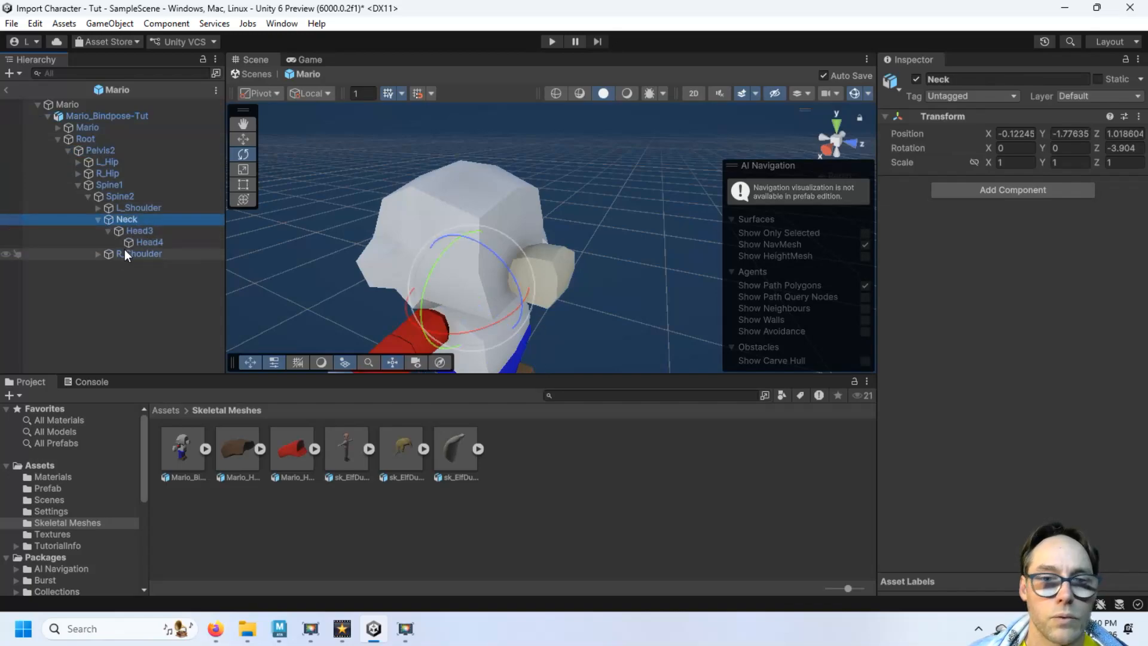
left_click(137, 243)
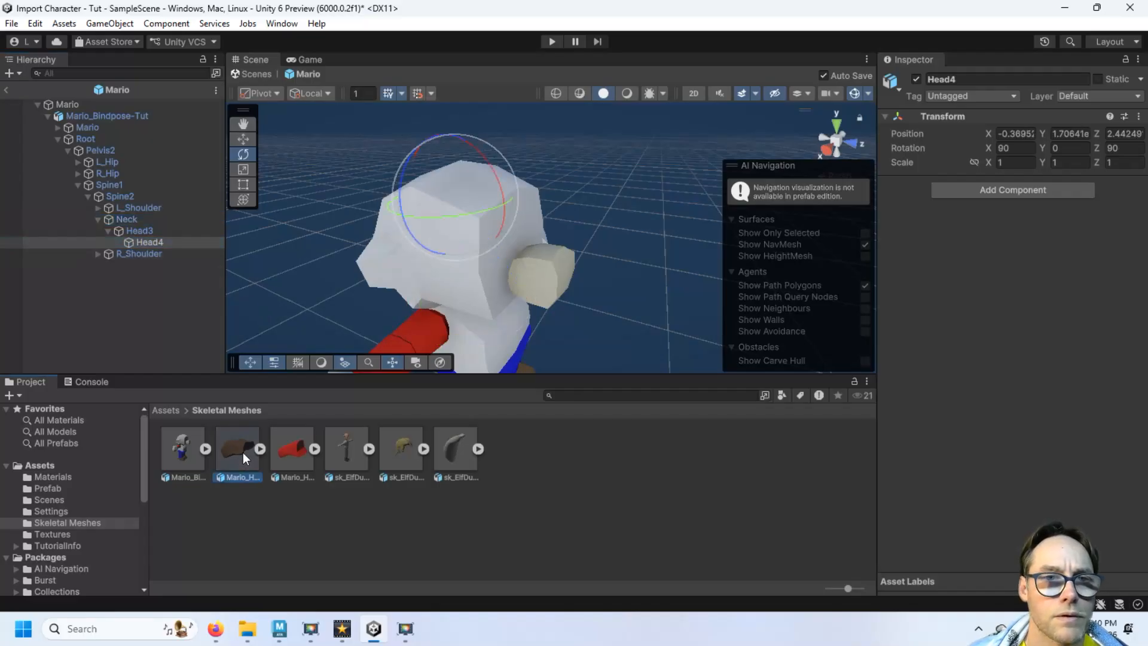
left_click_drag(243, 452, 155, 241)
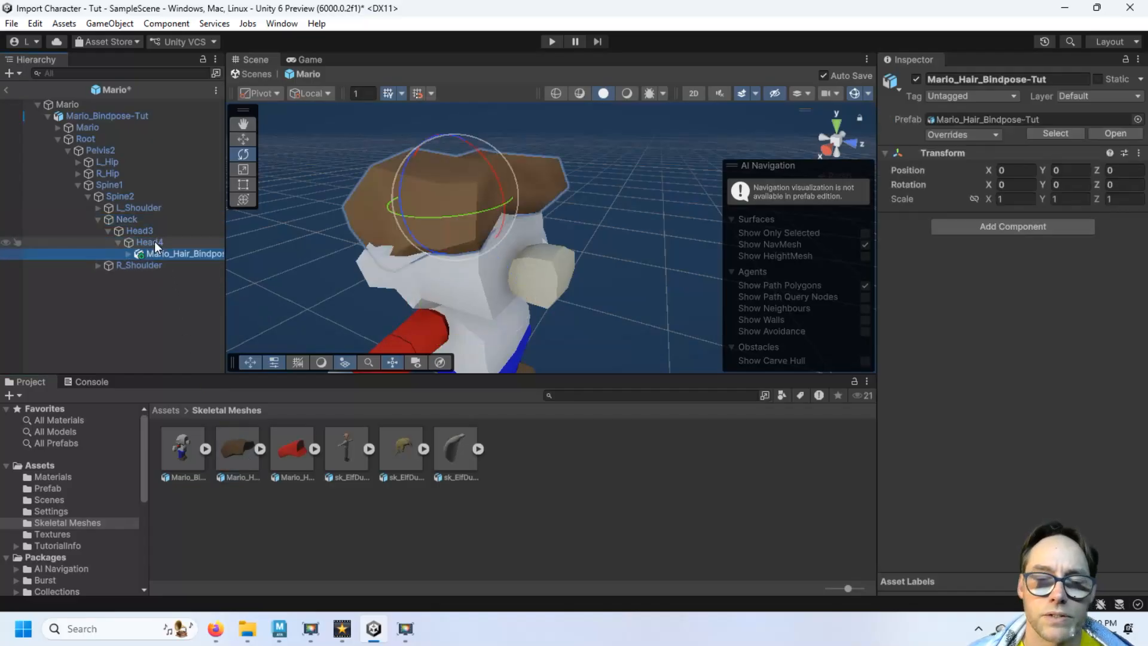
Step: Attach Mario_Hat_Bindpose-Tut as a child of the Head4 joint and check its fit on the head
left_click_drag(633, 305, 534, 260, "alt")
key("q")
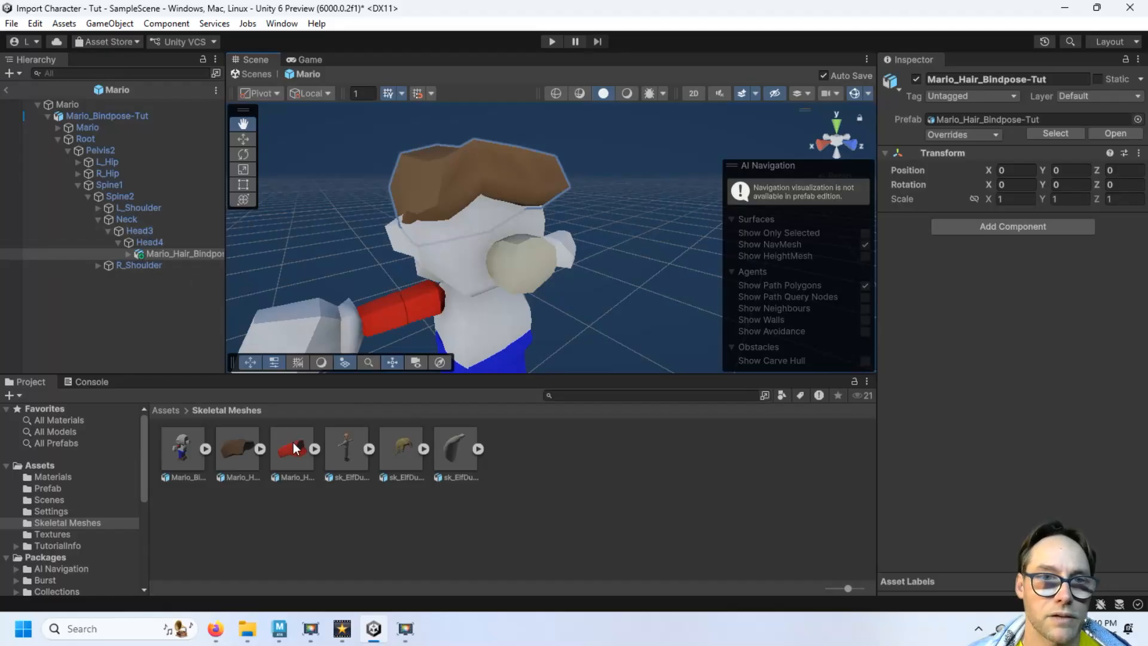
left_click_drag(299, 445, 156, 241)
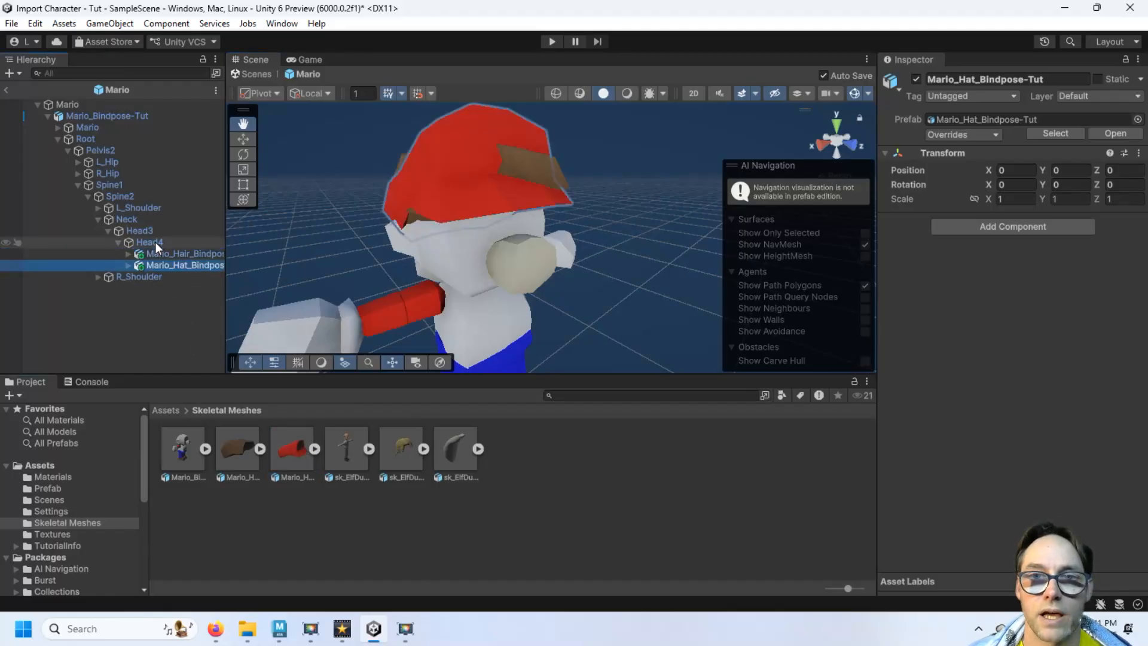
left_click_drag(654, 347, 505, 217, "alt")
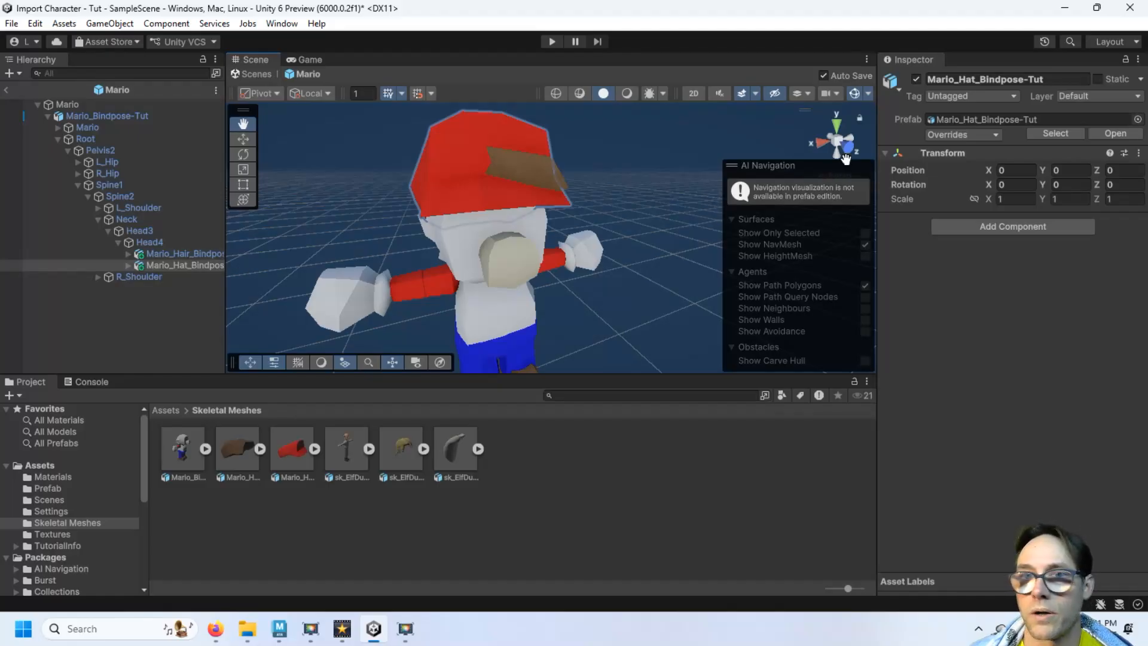
Step: Deactivate the hat and hair objects under Head4, and reactivate only the hat
left_click(916, 79)
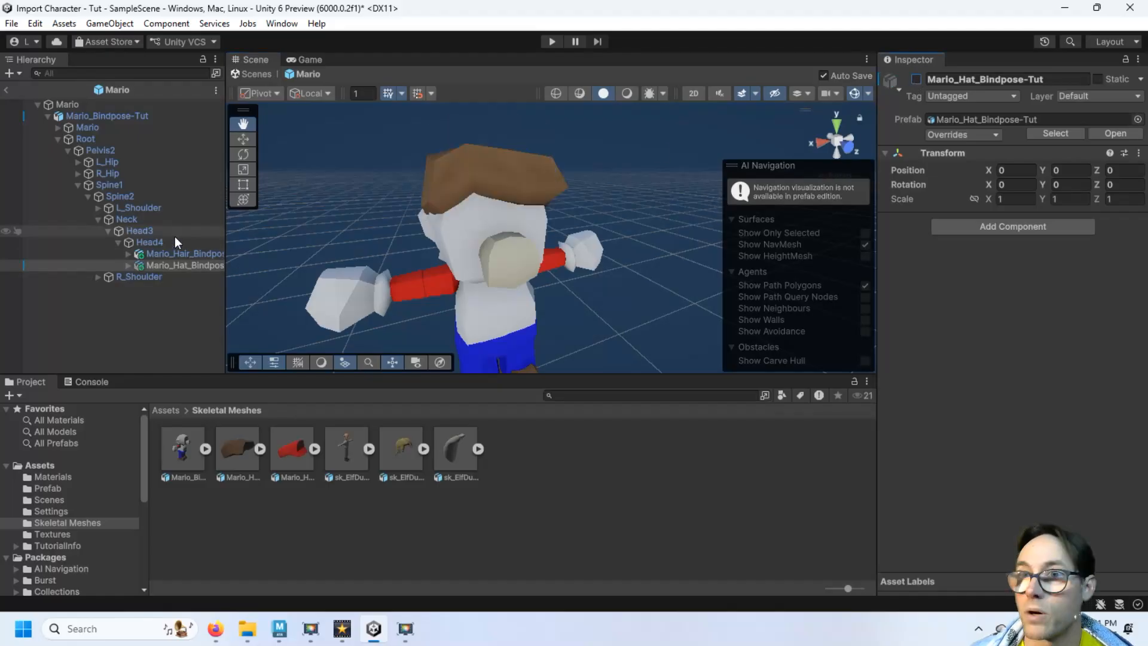
left_click(189, 255)
left_click(916, 79)
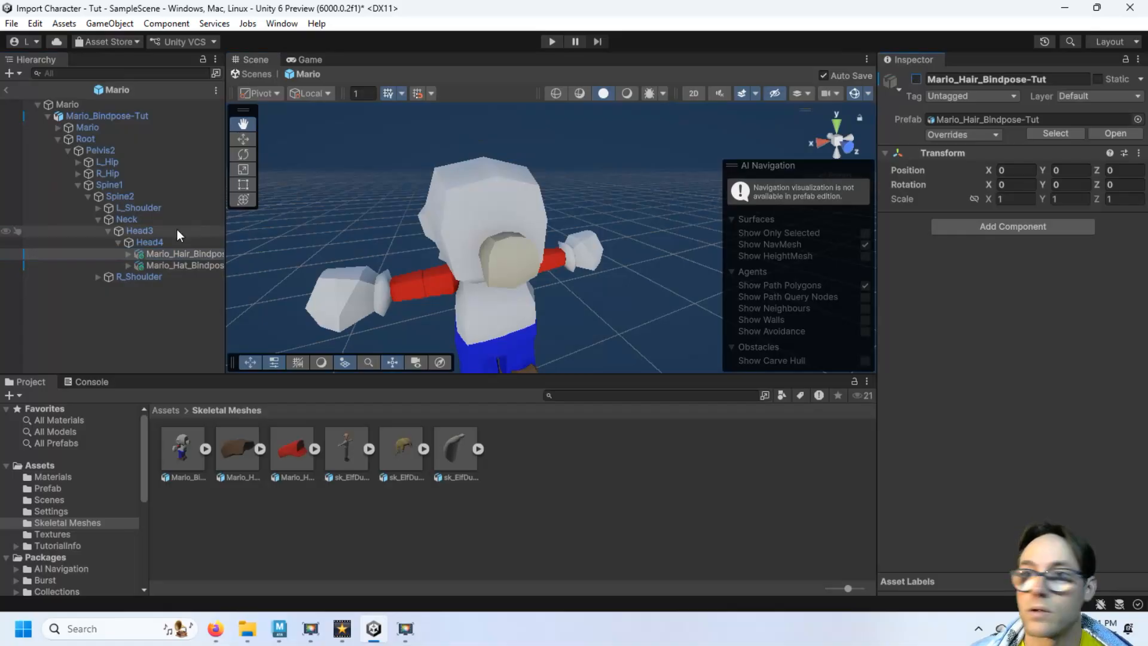
left_click(167, 266)
left_click(916, 79)
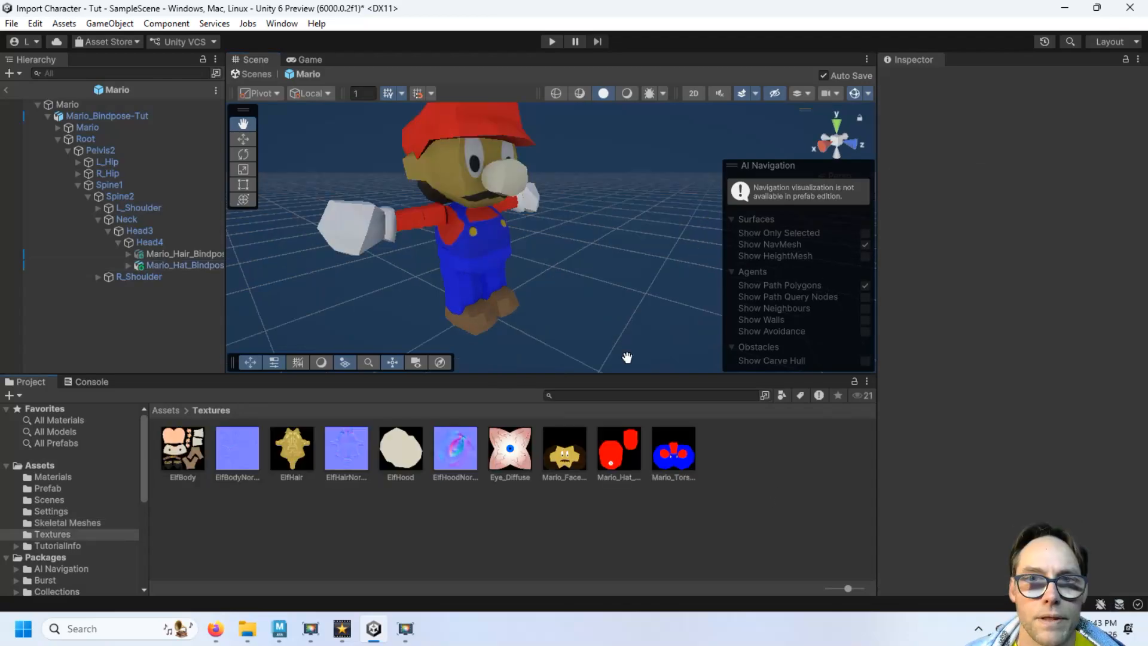
Step: Turn off sRGB (Color Texture) for the Mario_Face_Diffuse texture and check Mario's face colour
left_click_drag(557, 242, 558, 298)
left_click_drag(519, 261, 543, 260)
left_click_drag(465, 198, 463, 230)
scroll(579, 246, "up", 8)
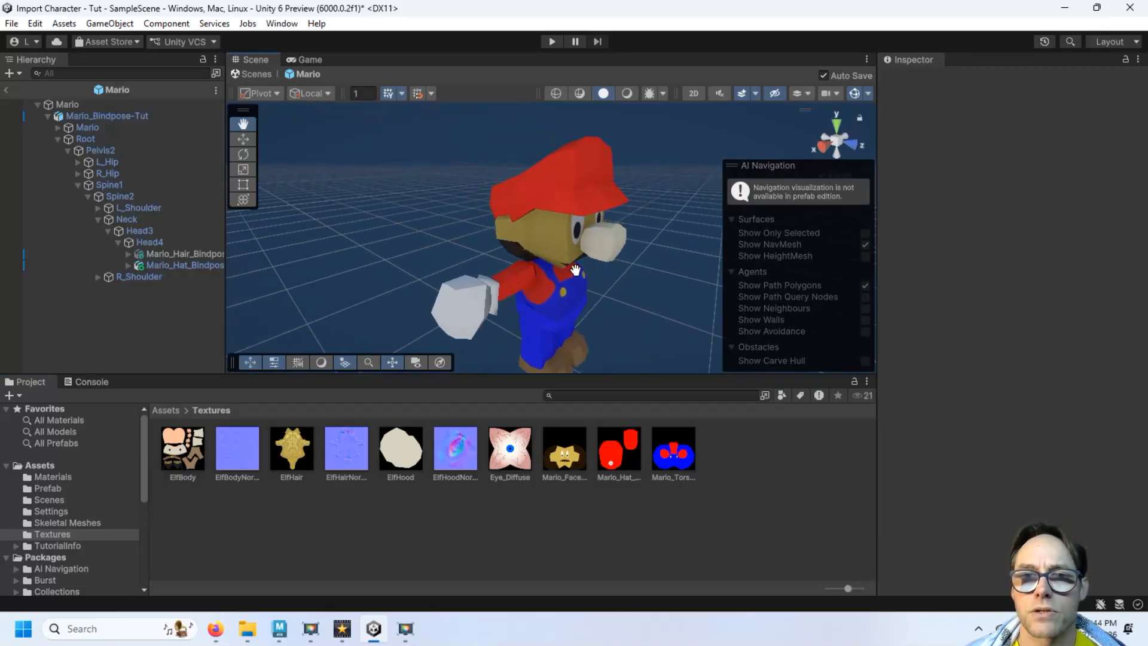
left_click_drag(589, 243, 537, 240)
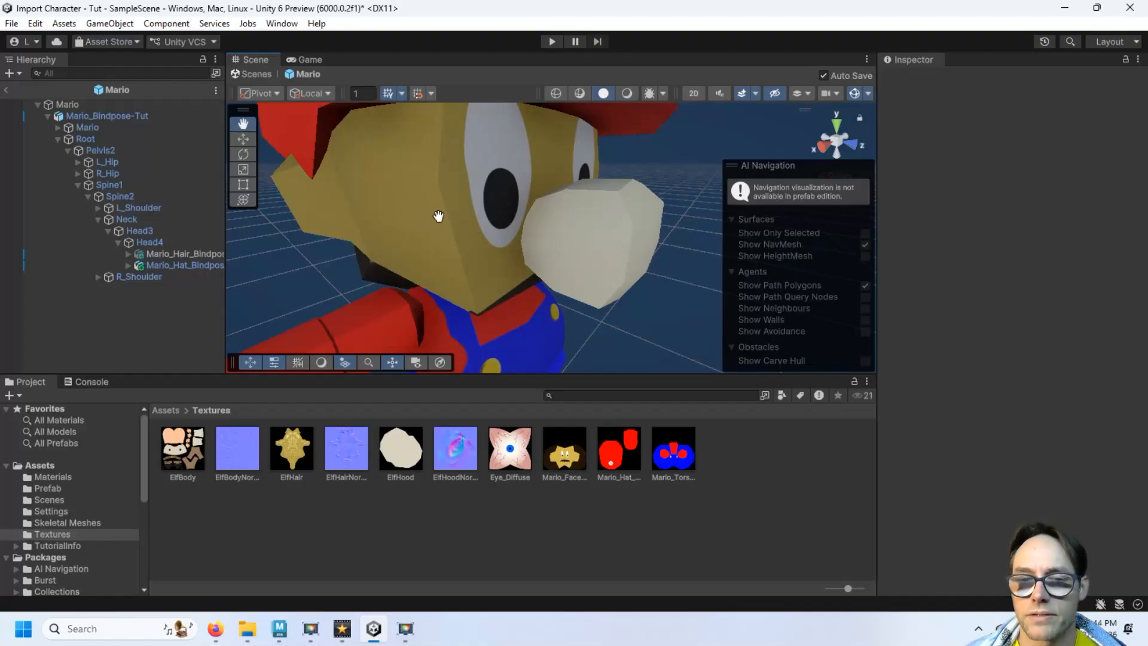
left_click(566, 455)
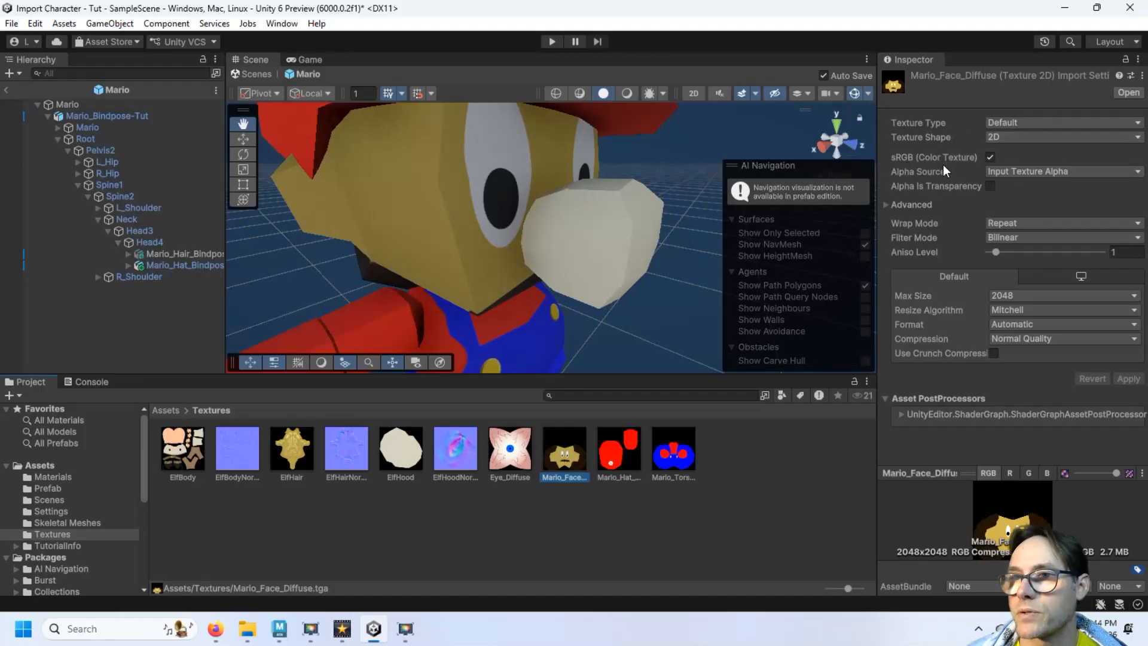
left_click(990, 158)
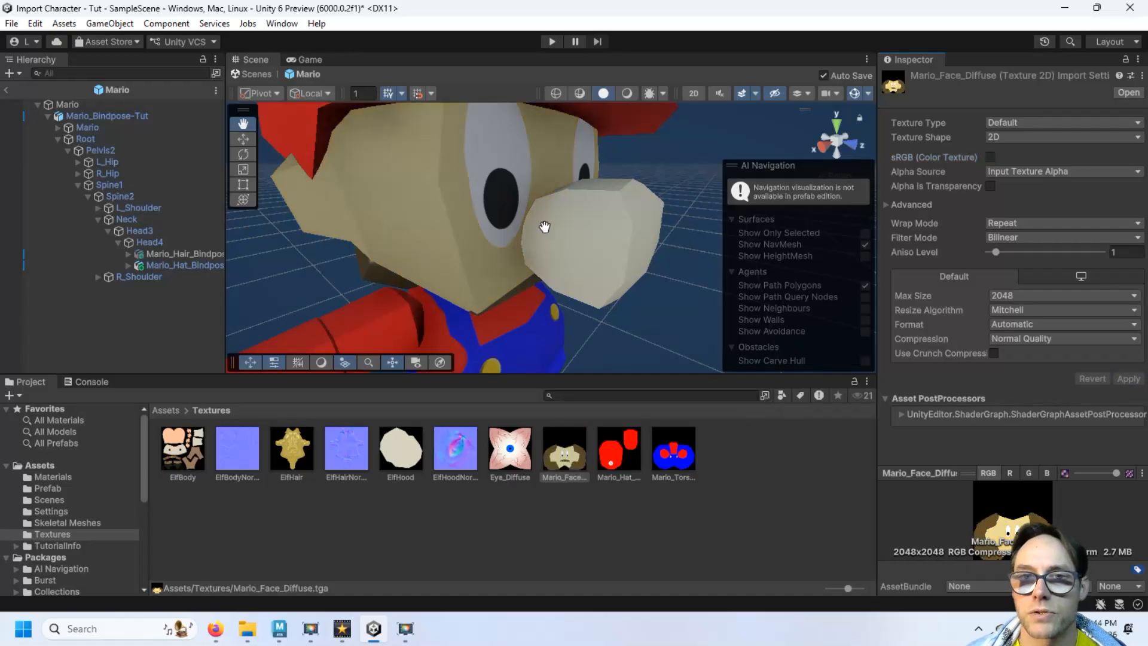
scroll(542, 243, "down", 3)
left_click_drag(569, 330, 523, 329, "alt")
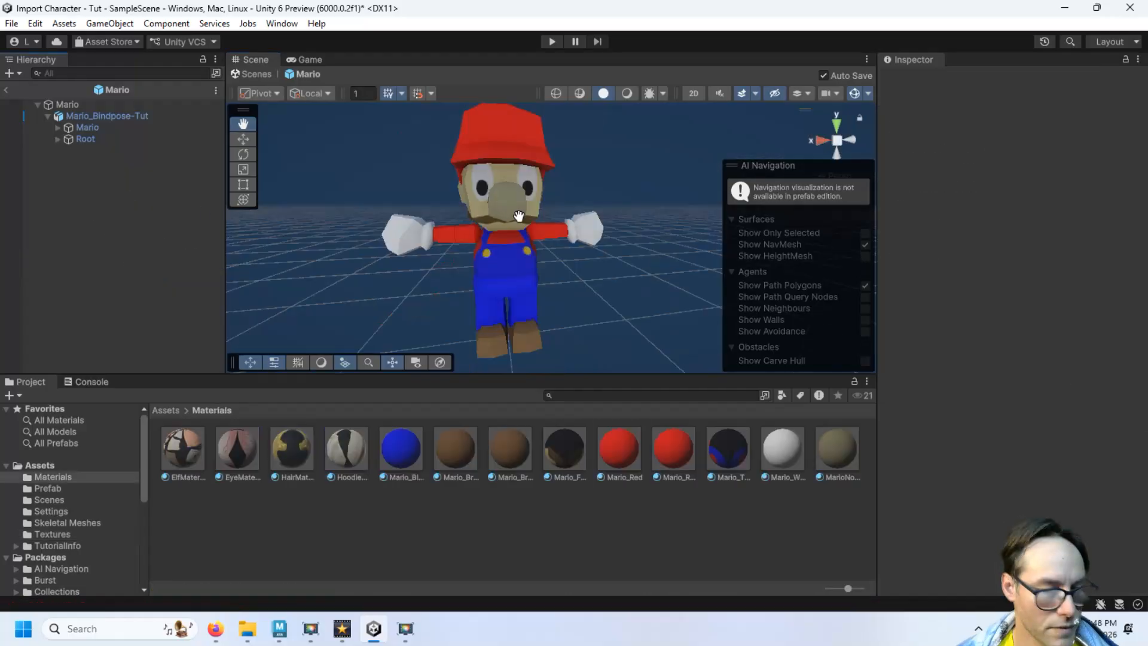
Step: Examine the assembled Mario model and the prefab's Mario, Mario_Bindpose-Tut, mesh group and Root objects
left_click_drag(501, 254, 585, 272, "alt")
scroll(587, 249, "down", 2)
scroll(586, 248, "up", 1)
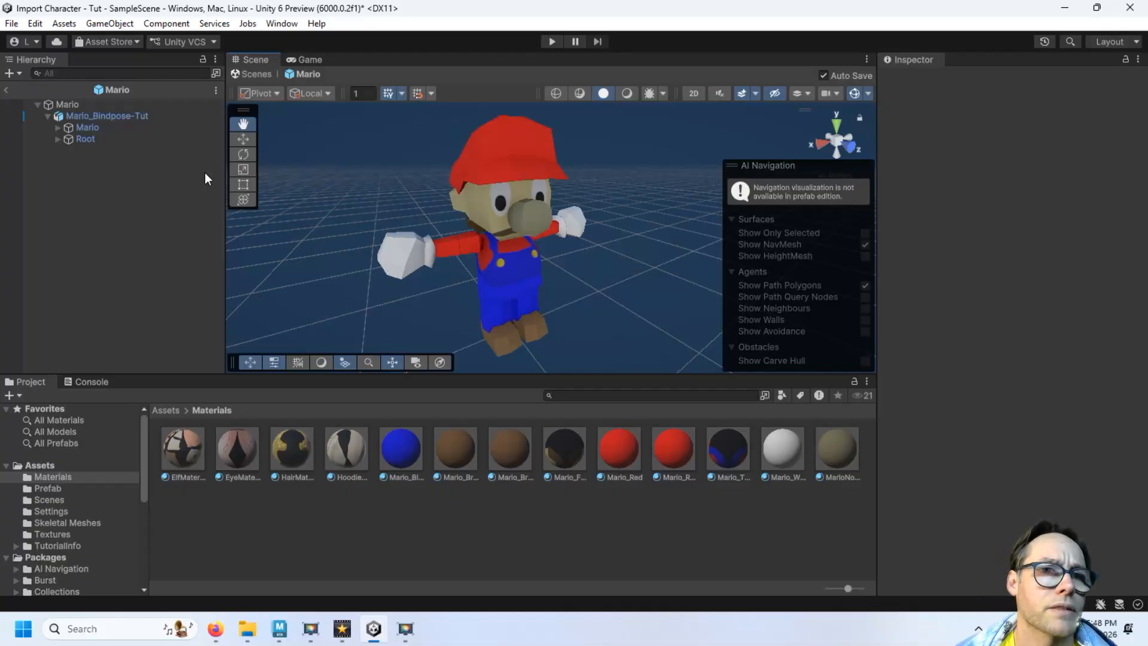
left_click(110, 104)
left_click(122, 117)
left_click(121, 127)
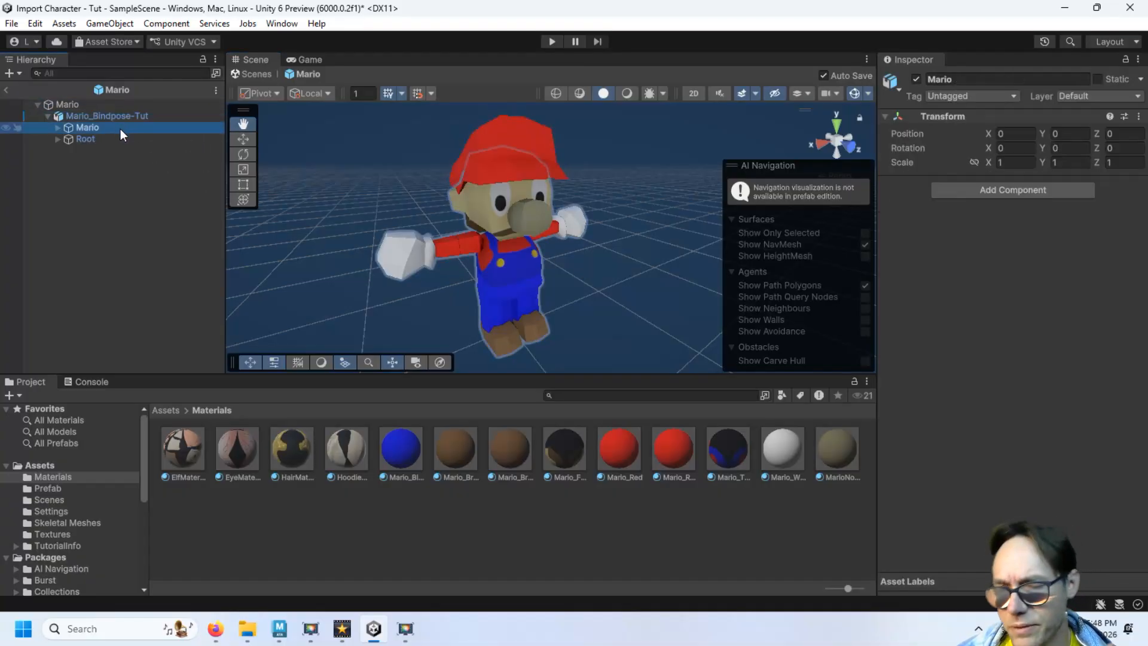
left_click(122, 139)
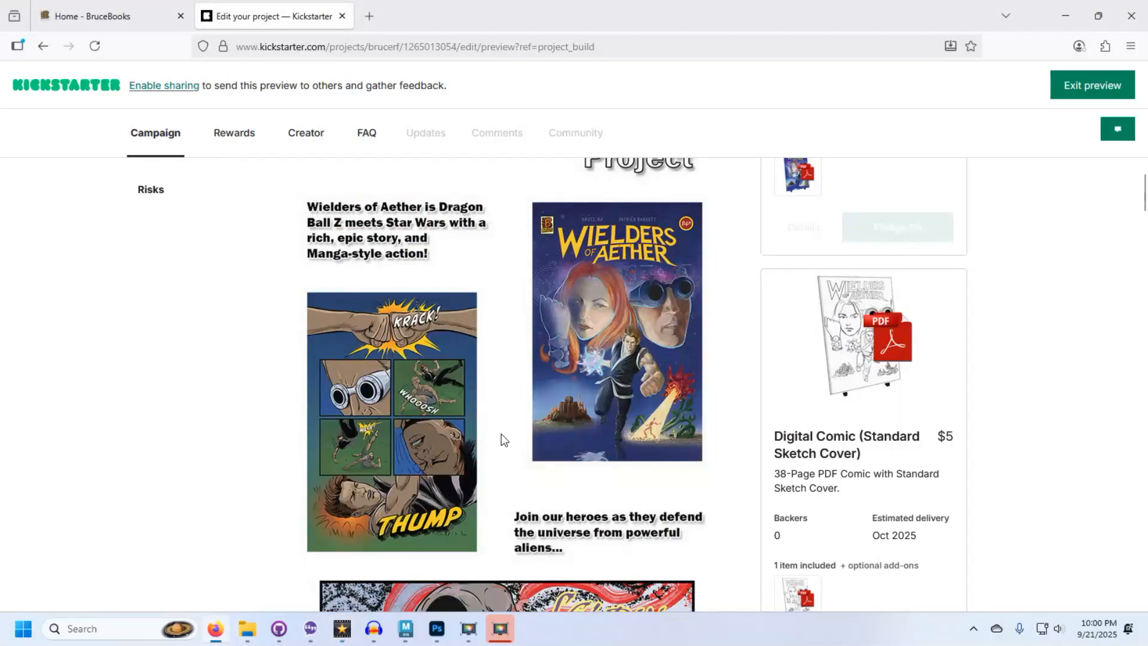
Step: Look through the Wielders of Aether Kickstarter preview and the BruceBooks home page down to the newsletter form
scroll(727, 440, "down", 10)
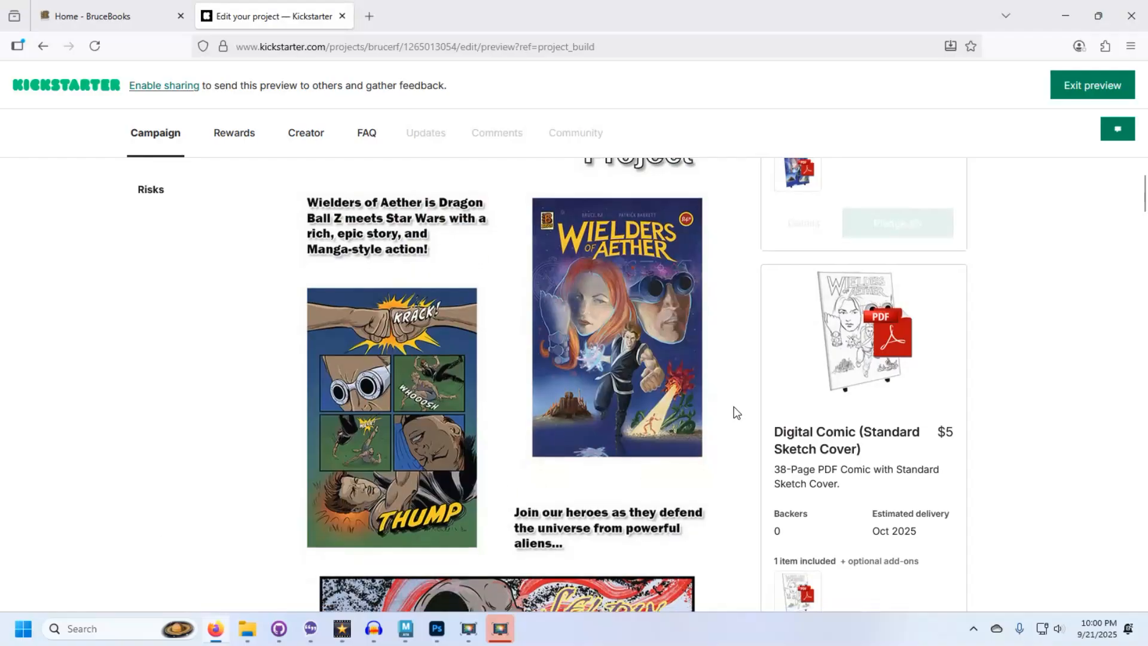
scroll(735, 413, "down", 5)
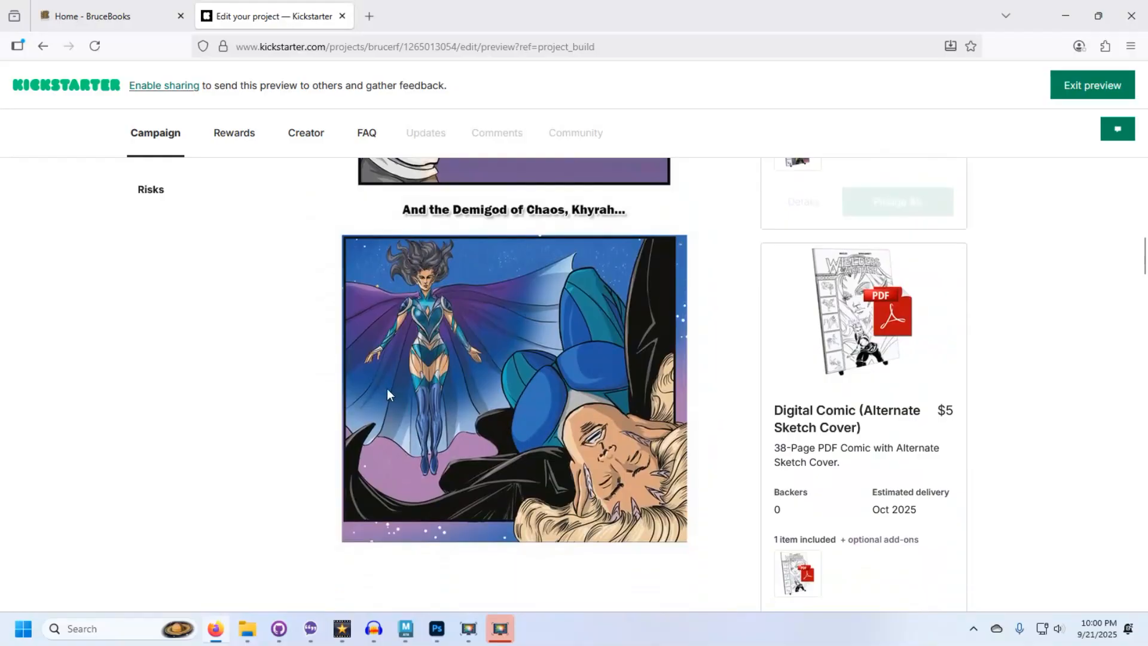
left_click(95, 24)
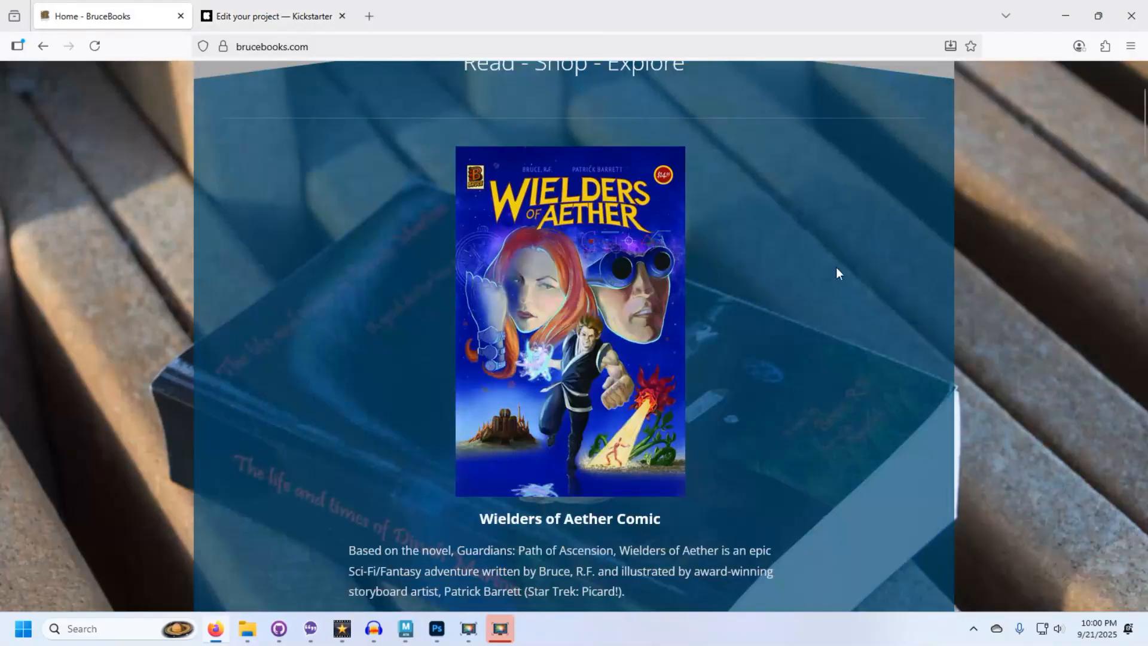
scroll(472, 382, "down", 7)
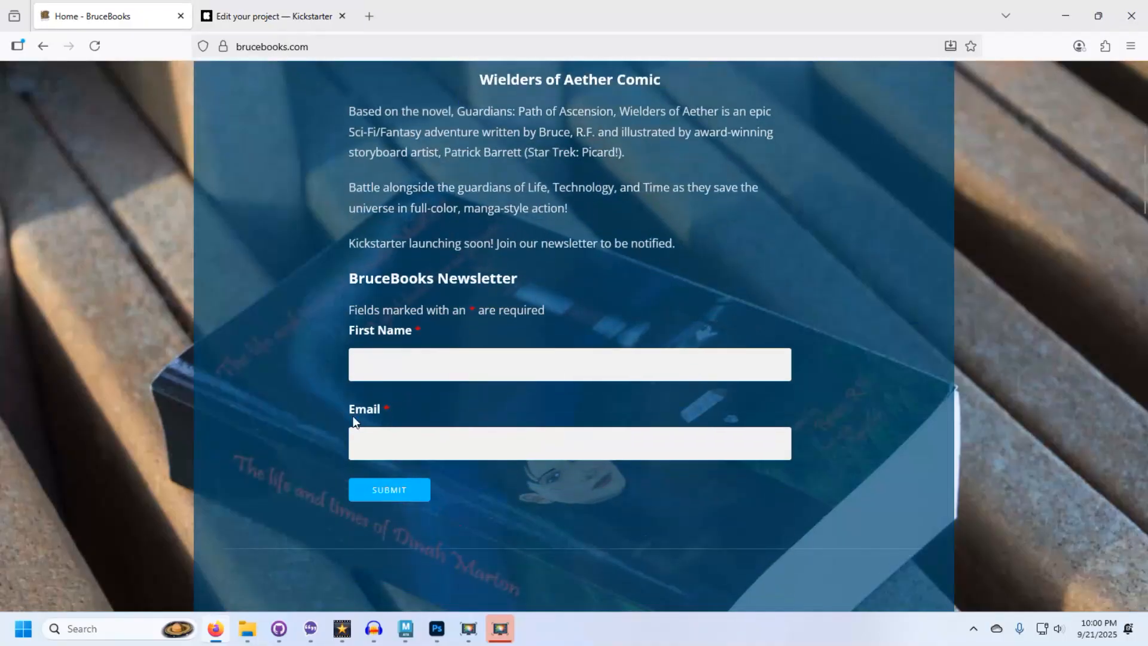